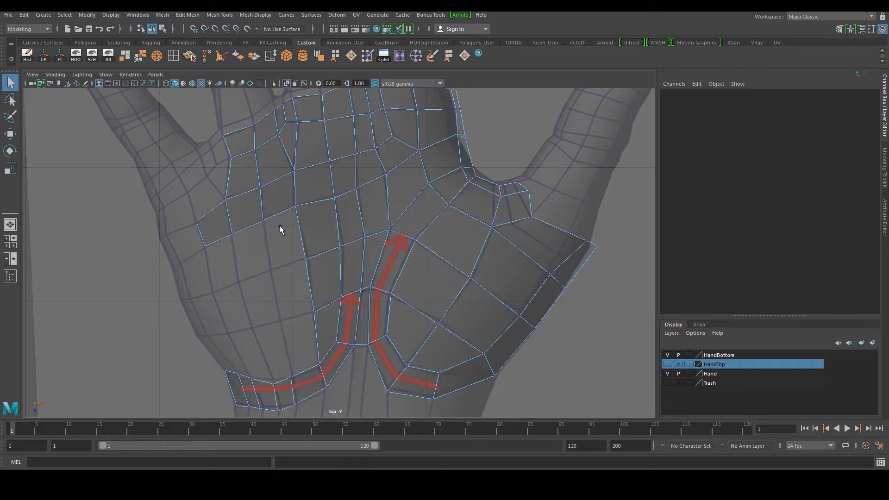
Extrude the palm mesh's left boundary edge outward along the side of the hand
click(313, 262)
key(w)
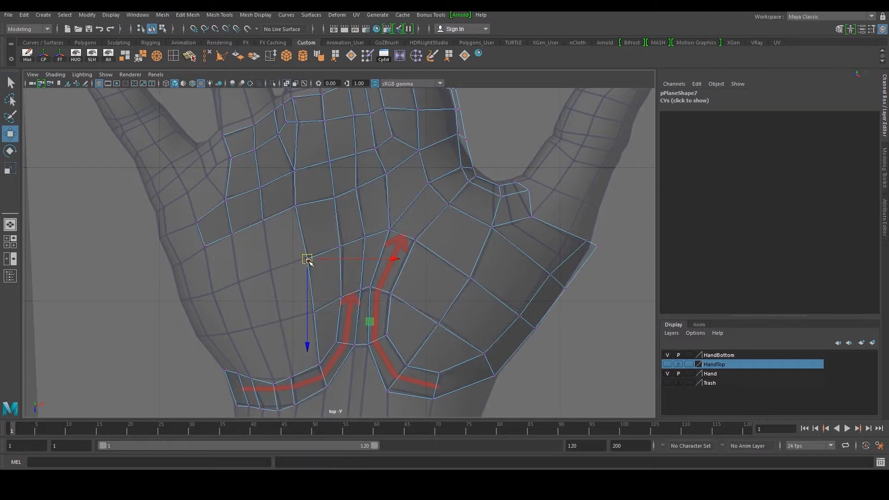
alt+middle_drag(276, 250, 322, 251)
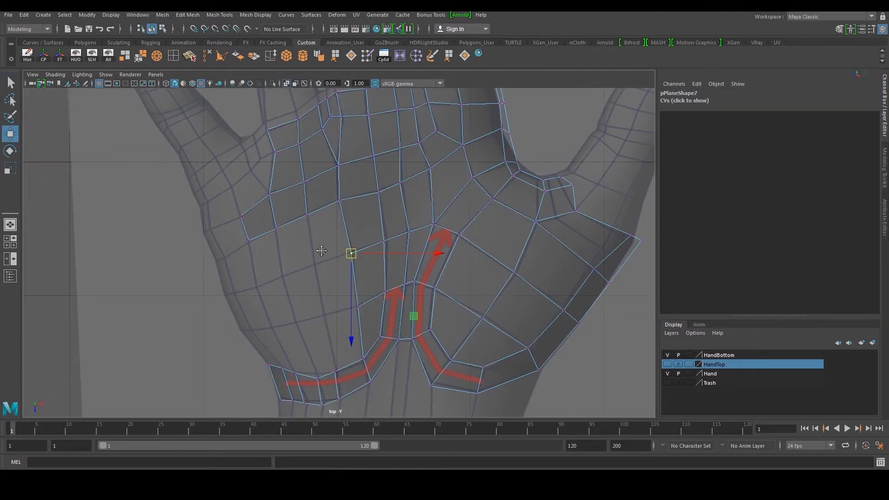
right_drag(249, 236, 244, 226)
click(244, 227)
alt+middle_drag(216, 249, 258, 234)
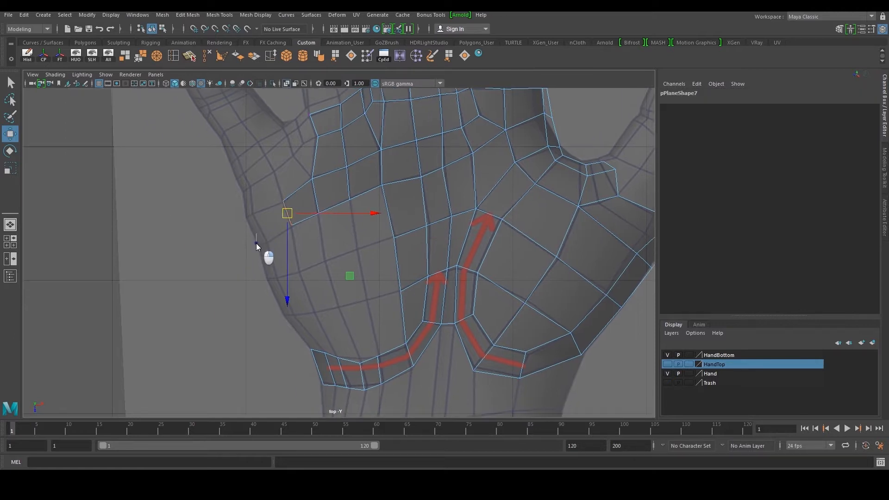
key(ctrl+e)
scroll(278, 218, up, 2)
drag(271, 200, 229, 203)
Move the extruded edge's vertices so the new strip follows the hand's left contour
click(170, 56)
key(w)
right_drag(238, 204, 200, 199)
mouse_move(209, 200)
mouse_down()
mouse_move(226, 213)
mouse_move(217, 208)
mouse_up()
drag(225, 195, 234, 209)
drag(229, 204, 229, 202)
mouse_move(244, 238)
mouse_down()
mouse_move(239, 245)
mouse_move(246, 241)
mouse_up()
key(ctrl+z)
drag(230, 236, 236, 242)
right_drag(231, 238, 230, 220)
click(235, 219)
click(226, 223)
In the perspective view, pull the new strip's vertices down onto the hand surface
key(space)
key(space)
alt+drag(399, 182, 313, 221)
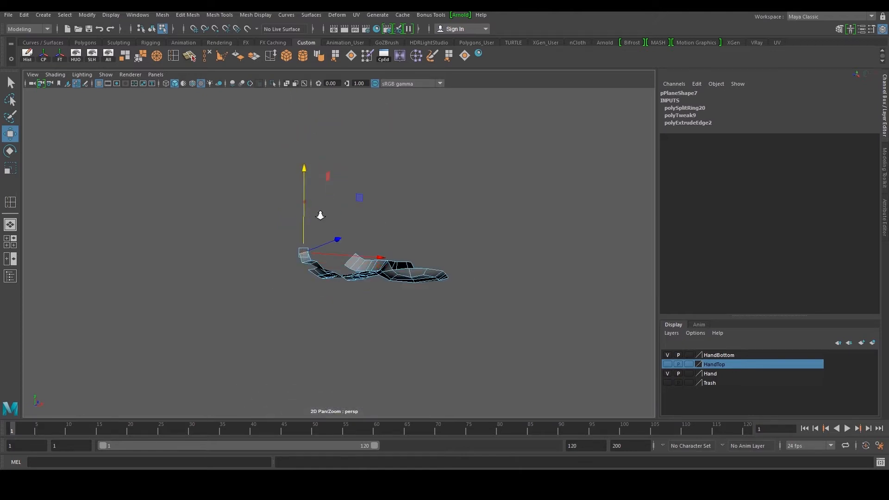
scroll(321, 215, up, 5)
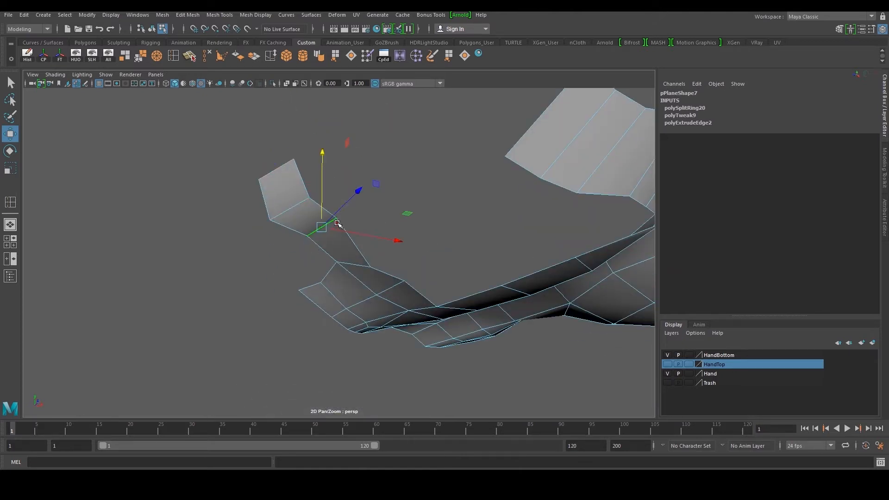
alt+drag(337, 224, 426, 206)
click(198, 233)
alt+drag(375, 227, 389, 217)
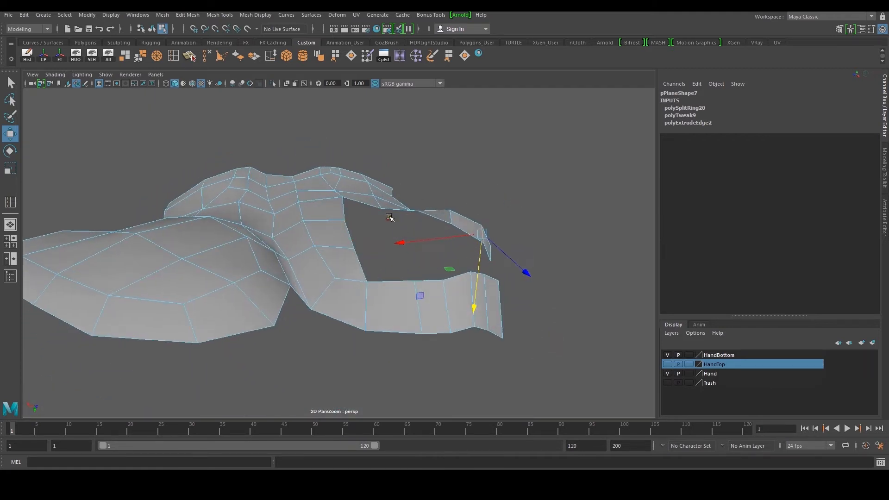
alt+middle_drag(365, 221, 463, 224)
click(204, 258)
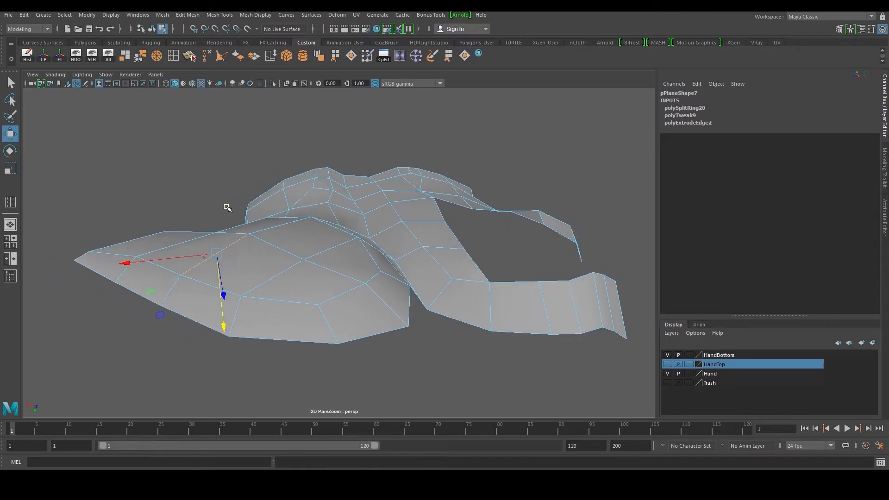
drag(214, 297, 219, 295)
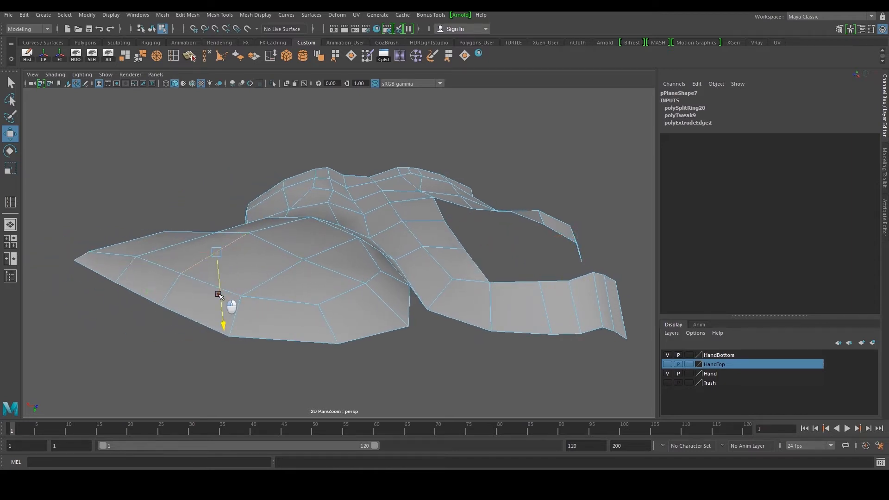
Keep adjusting the strip's vertices in perspective so it wraps around the hand's side
click(276, 283)
drag(273, 305, 275, 298)
alt+middle_drag(425, 225, 320, 279)
alt+right_drag(320, 278, 333, 272)
alt+drag(333, 272, 363, 262)
right_drag(363, 262, 335, 262)
click(393, 264)
alt+middle_drag(400, 264, 360, 279)
alt+drag(360, 279, 294, 270)
click(359, 317)
key(space)
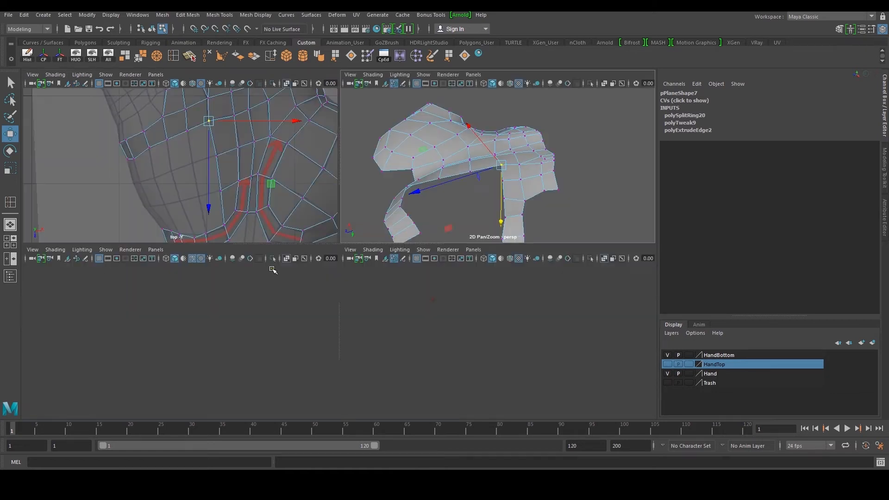
Extrude the lower end of the left strip and move its new vertex toward the bottom strip
key(space)
alt+middle_drag(245, 235, 246, 184)
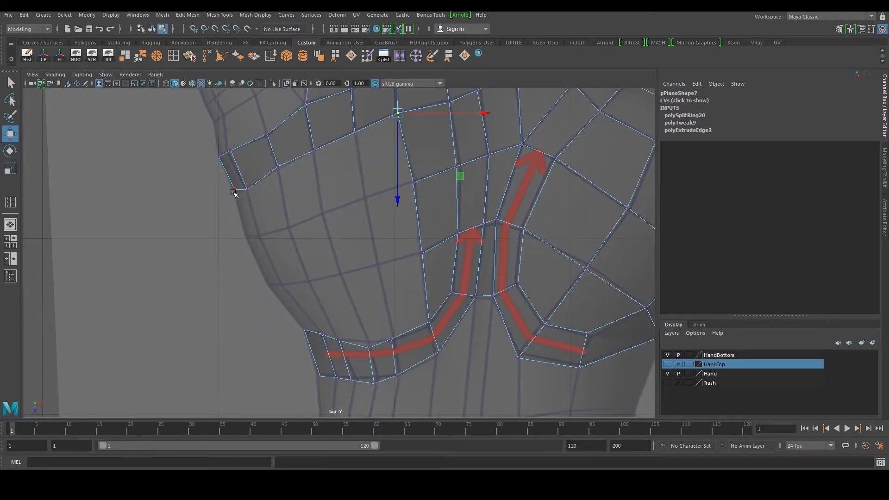
right_drag(241, 203, 233, 185)
scroll(257, 224, up, 1)
shift+right_drag(260, 231, 261, 258)
key(w)
drag(222, 179, 295, 317)
click(278, 303)
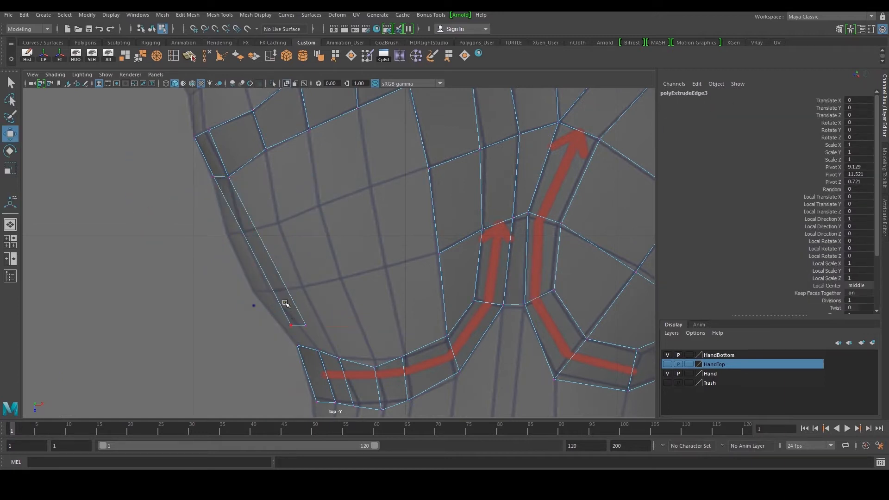
click(305, 325)
alt+middle_drag(308, 324, 317, 287)
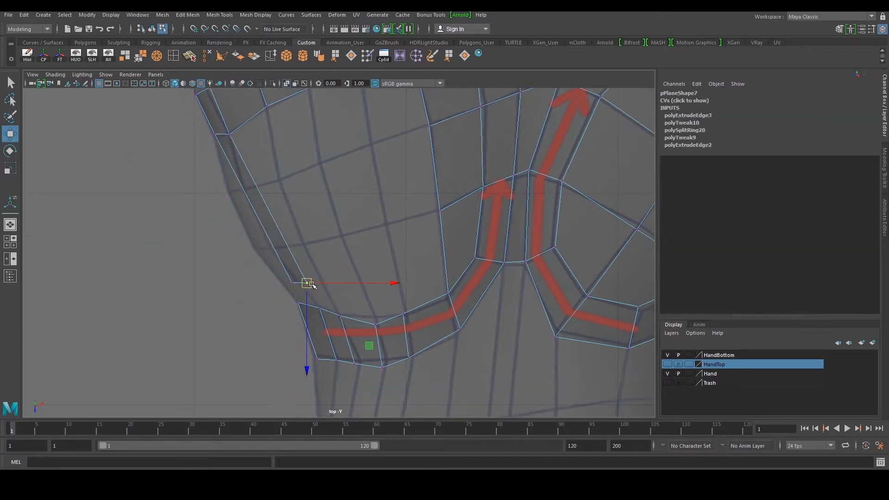
drag(308, 284, 327, 306)
drag(272, 272, 304, 289)
Snap and merge the strip's corner vertex with the bottom strip's end vertex
key(v)
drag(293, 282, 299, 302)
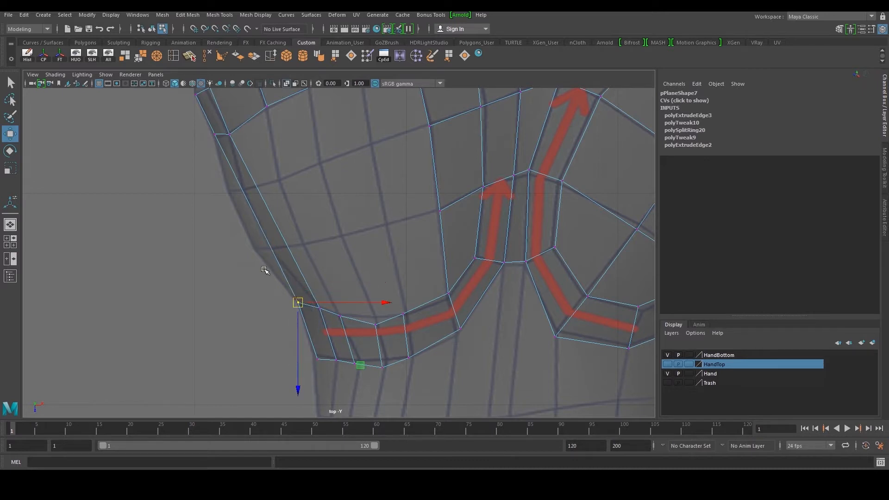
click(134, 56)
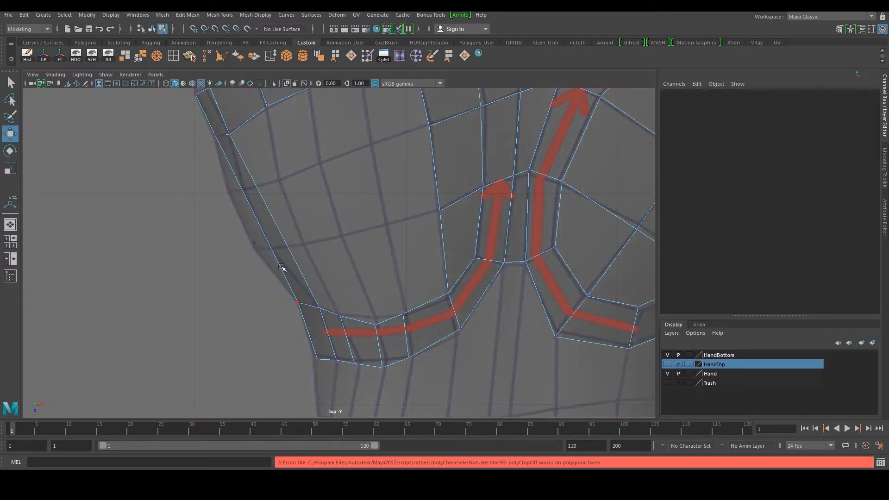
drag(286, 283, 306, 313)
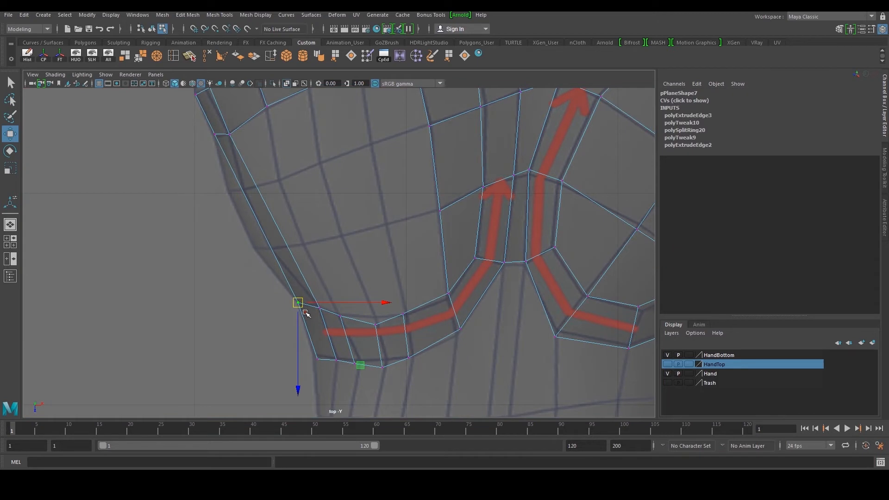
click(143, 61)
drag(345, 253, 317, 313)
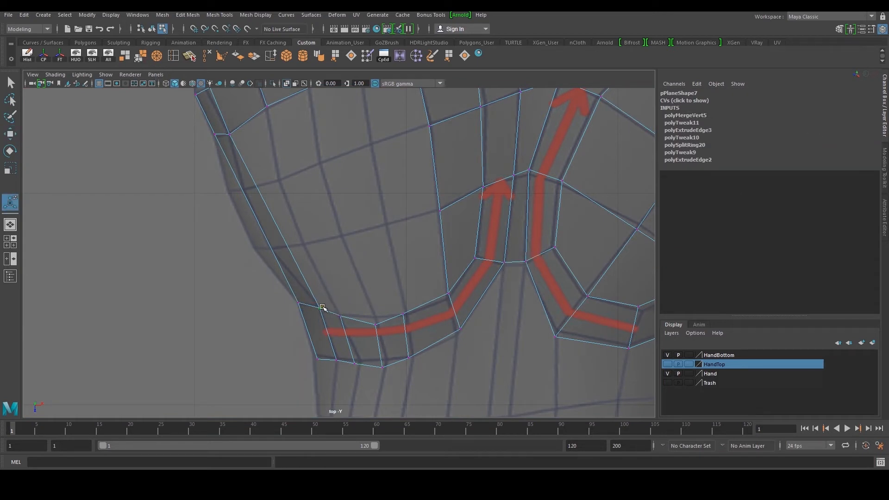
key(g)
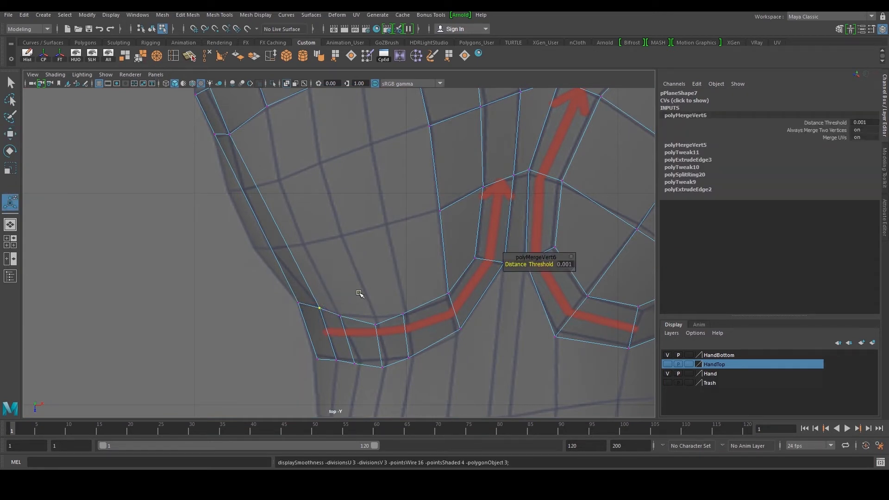
Insert two edge loops across the left border strip
scroll(359, 294, down, 5)
scroll(309, 240, up, 3)
scroll(309, 240, up, 1)
alt+middle_drag(309, 240, 321, 266)
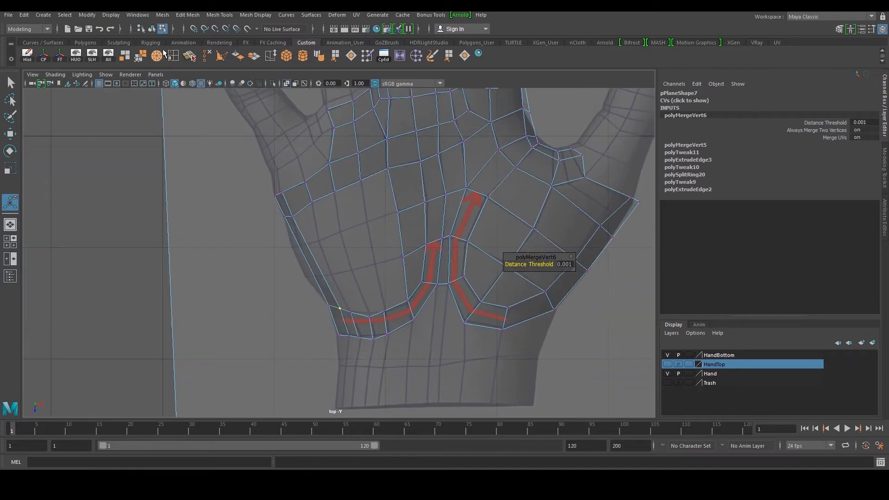
click(172, 57)
scroll(282, 222, up, 2)
drag(286, 224, 300, 246)
click(319, 285)
Move the new loop vertices to smooth the strip's curve along the palm edge
key(w)
right_drag(301, 249, 265, 245)
scroll(260, 238, up, 2)
drag(252, 230, 273, 240)
alt+middle_drag(276, 290, 262, 272)
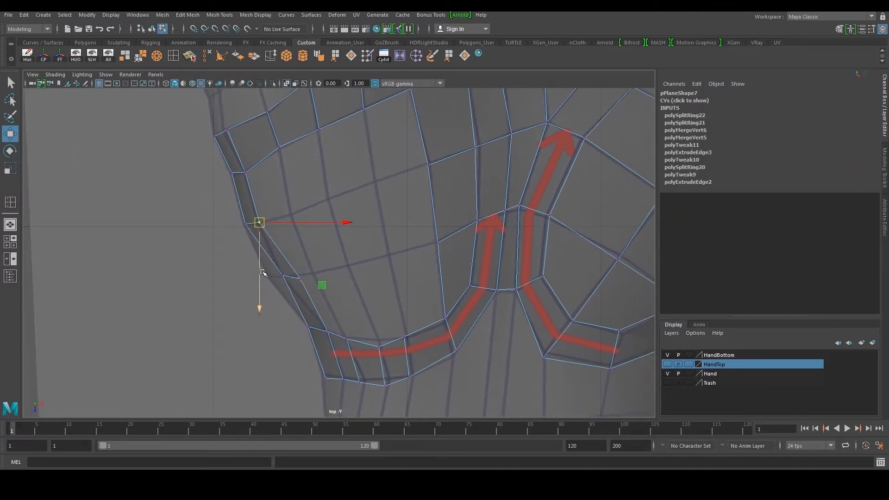
mouse_move(286, 278)
mouse_down()
mouse_move(315, 286)
mouse_move(279, 281)
mouse_up()
drag(314, 263, 282, 290)
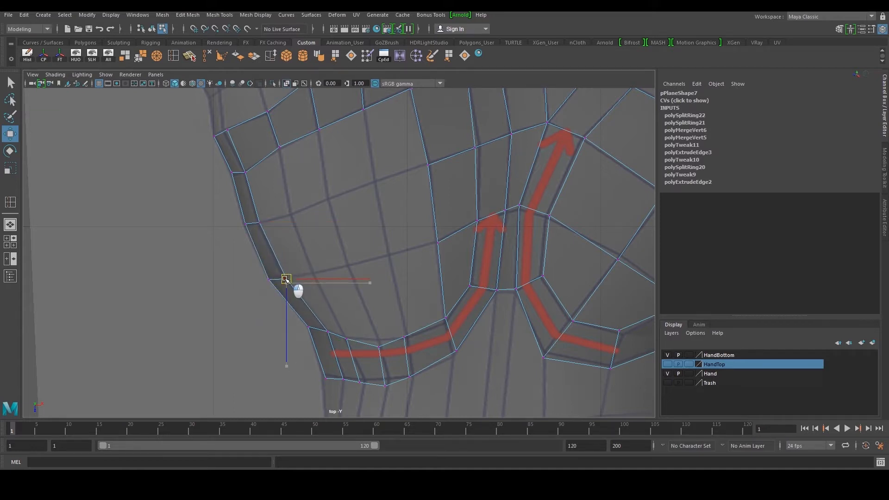
In perspective, select and move the border strip's edges so they sit on the hand's side
key(space)
key(space)
alt+drag(382, 238, 430, 243)
click(394, 223)
drag(393, 194, 396, 161)
click(668, 364)
alt+drag(399, 246, 223, 232)
scroll(252, 254, up, 3)
key(F10)
click(249, 252)
alt+drag(278, 275, 231, 187)
click(192, 83)
mouse_move(296, 213)
alt+mouse_down()
mouse_move(327, 229)
mouse_move(333, 244)
mouse_move(277, 235)
mouse_move(286, 216)
alt+mouse_up()
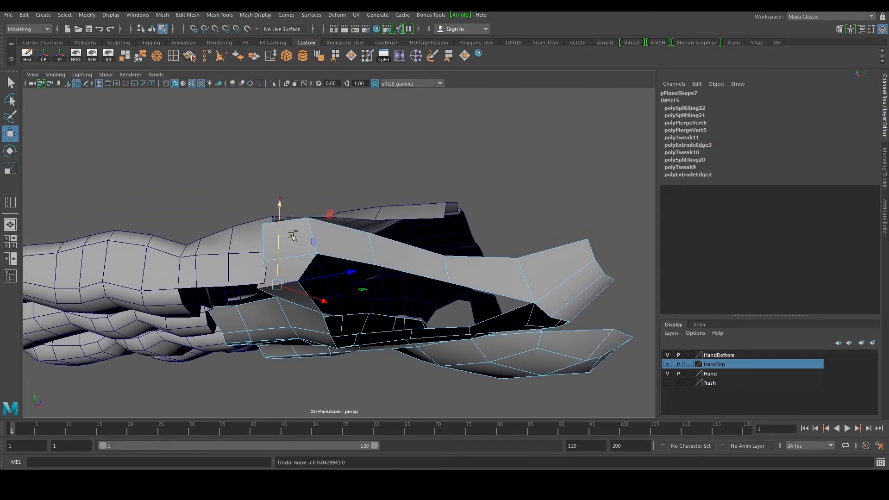
Raise the strip's outer edges so they follow the hand's thickness
alt+drag(296, 198, 368, 276)
click(293, 199)
key(ctrl+z)
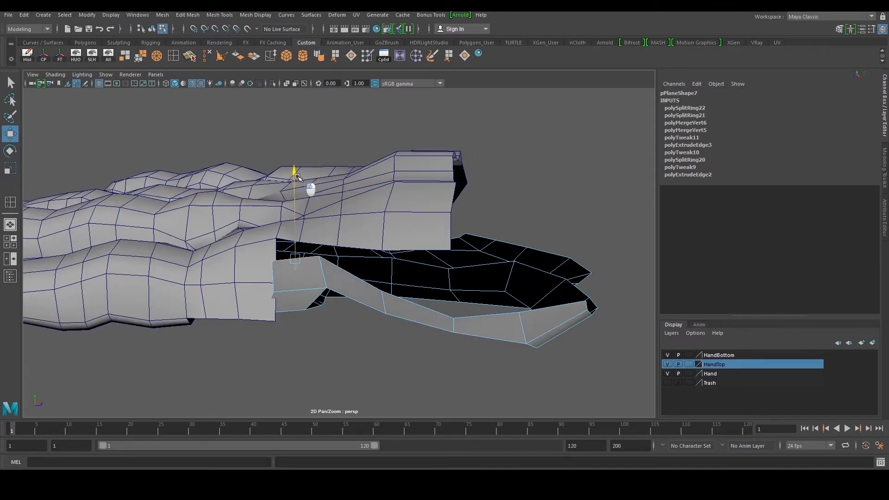
alt+drag(300, 164, 418, 281)
click(431, 263)
drag(368, 198, 368, 169)
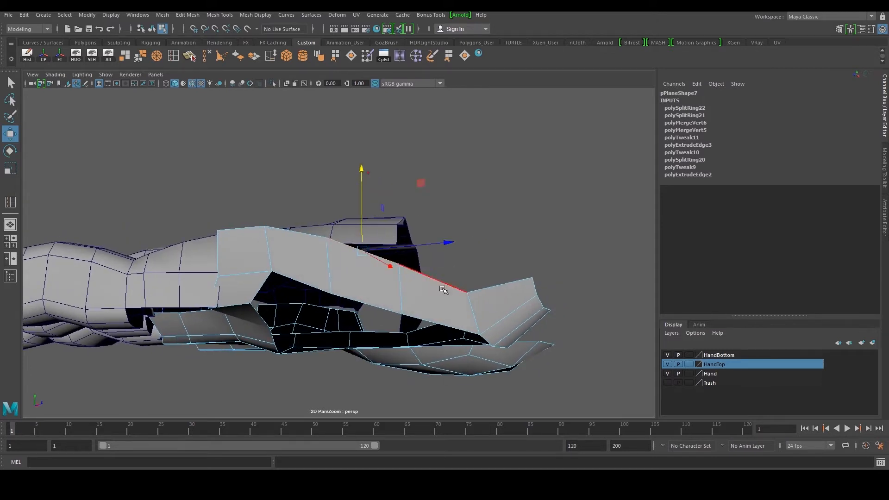
click(467, 293)
drag(464, 231, 464, 202)
alt+drag(363, 252, 431, 313)
click(431, 314)
Adjust the strip's lower vertices around the thumb side in perspective
alt+drag(453, 262, 230, 281)
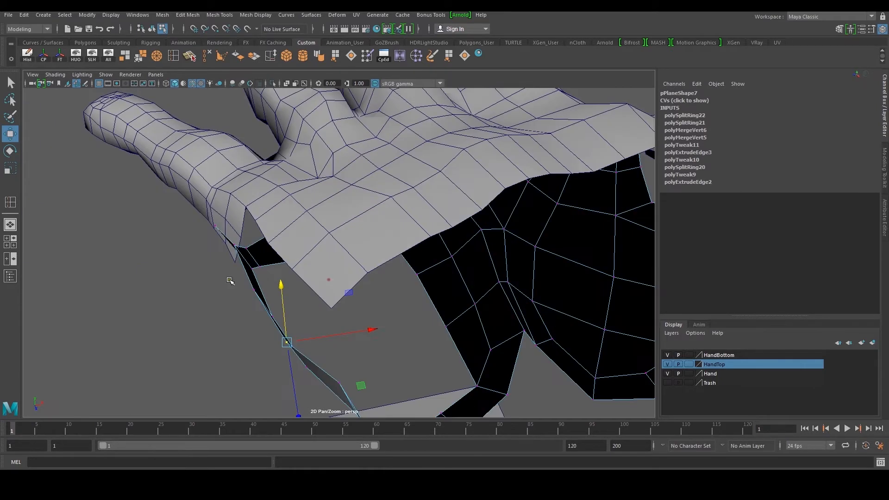
alt+drag(320, 228, 383, 279)
right_drag(361, 290, 362, 266)
alt+drag(367, 280, 308, 258)
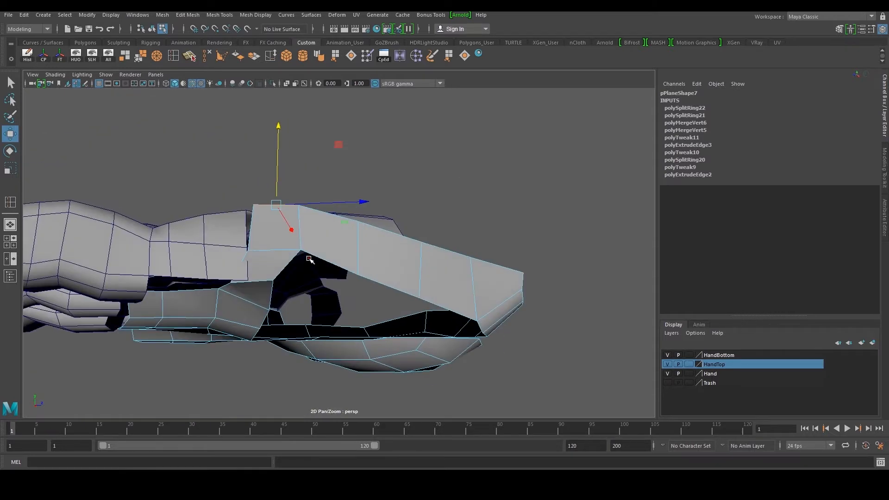
right_drag(362, 240, 383, 217)
alt+drag(370, 211, 356, 281)
alt+drag(458, 293, 337, 341)
scroll(317, 326, up, 5)
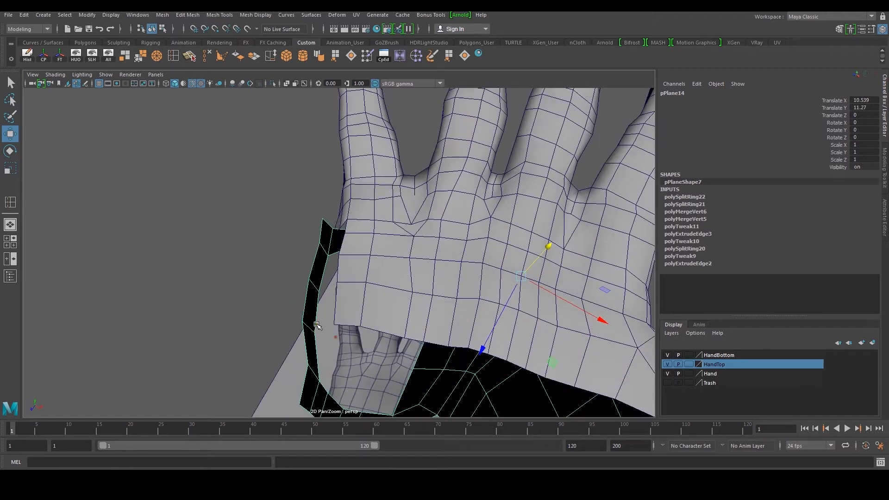
Orbit around the hand to check the strip and tweak its outer vertices
scroll(315, 313, down, 3)
right_drag(319, 289, 303, 284)
scroll(310, 274, down, 2)
alt+drag(314, 269, 321, 277)
drag(291, 214, 339, 366)
scroll(352, 334, up, 3)
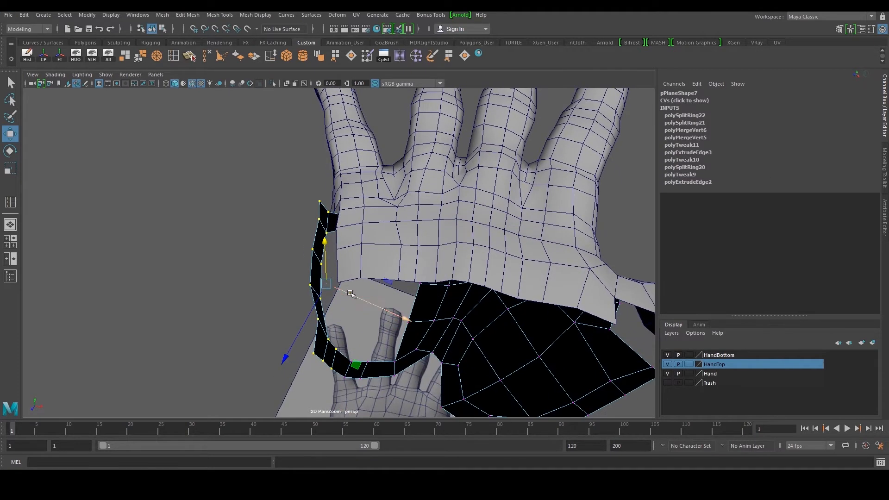
scroll(341, 305, down, 4)
alt+drag(340, 306, 359, 282)
right_drag(419, 290, 499, 191)
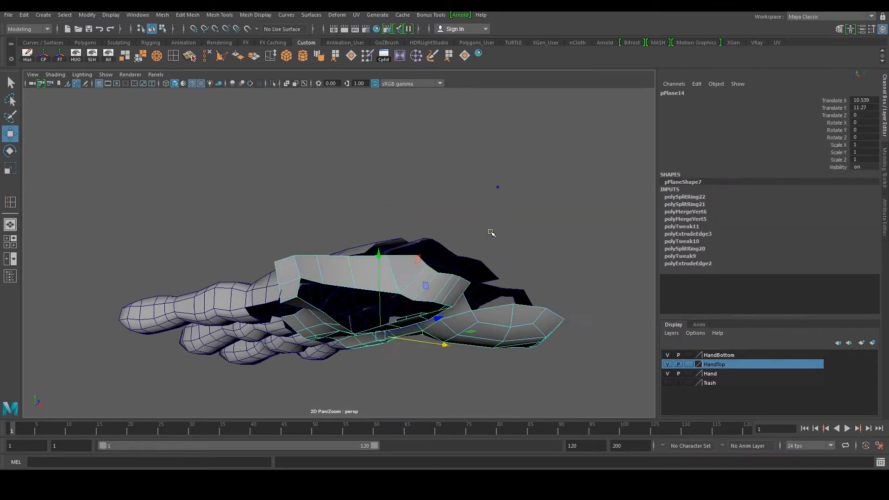
alt+drag(498, 194, 487, 279)
scroll(486, 283, up, 4)
click(667, 364)
alt+drag(407, 305, 339, 290)
Select the open border between the left strip and the palm mesh and fill the hole
key(space)
key(space)
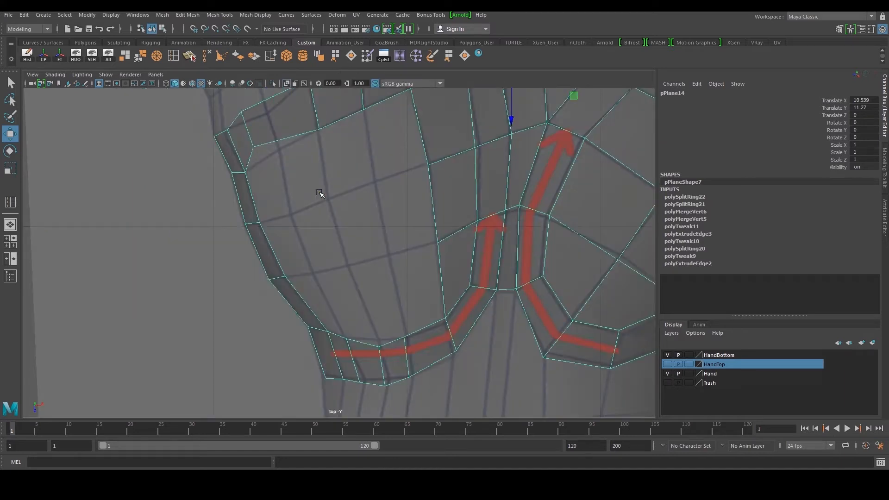
alt+middle_drag(453, 129, 438, 179)
right_drag(437, 178, 435, 157)
double_click(401, 150)
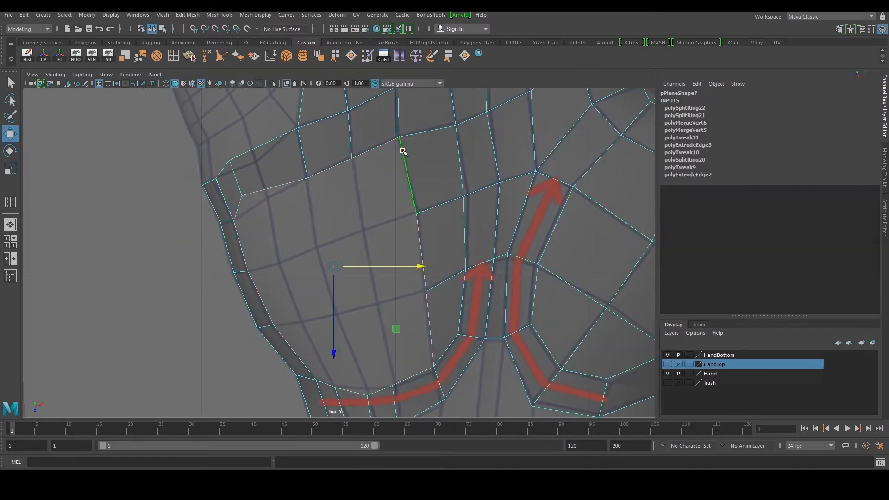
click(449, 59)
key(space)
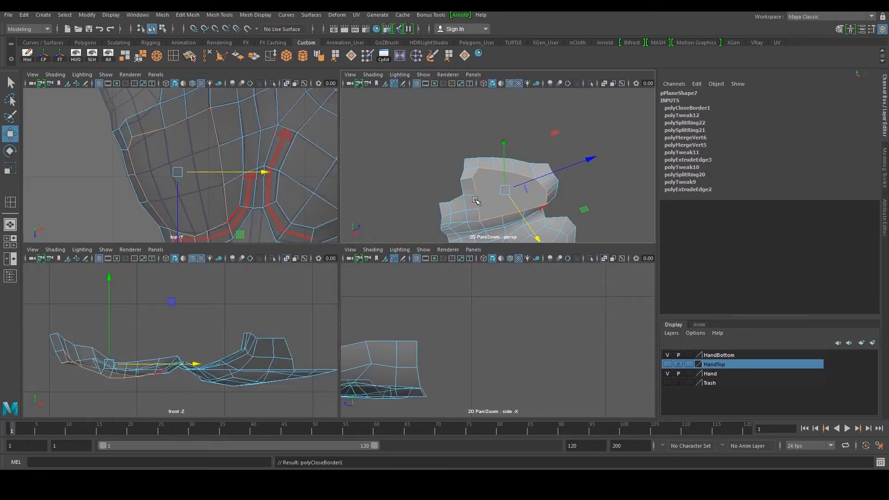
key(space)
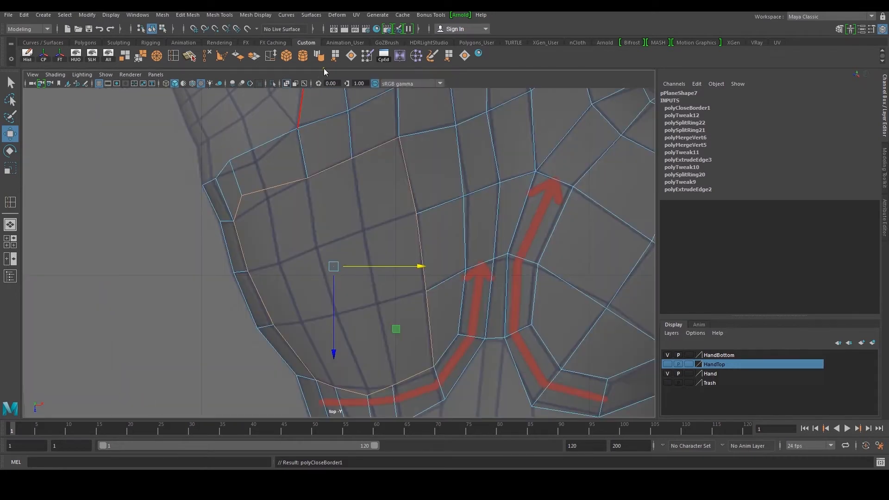
Cut the filled face with a Multi-Cut line across its middle
click(189, 56)
click(248, 272)
click(416, 213)
right_click(428, 236)
key(w)
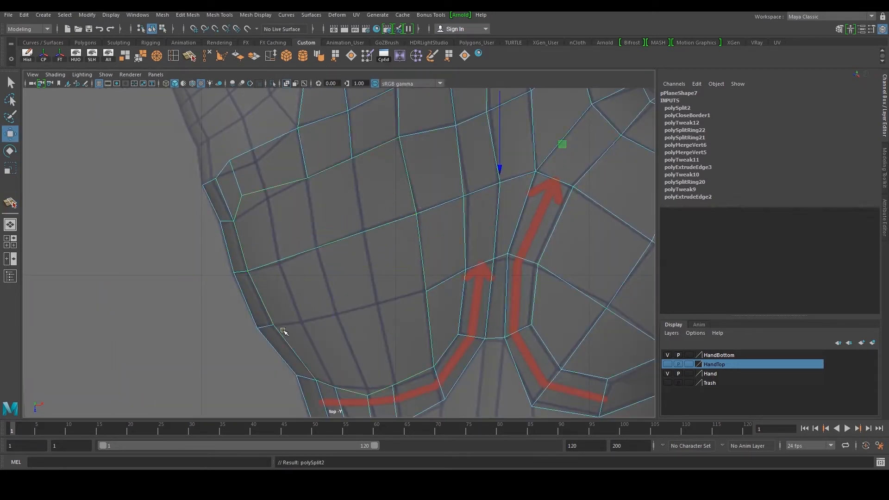
Repeat the cut three more times to divide the filled area into rows of quads
key(g)
drag(273, 313, 273, 325)
drag(424, 271, 426, 291)
right_click(444, 312)
key(w)
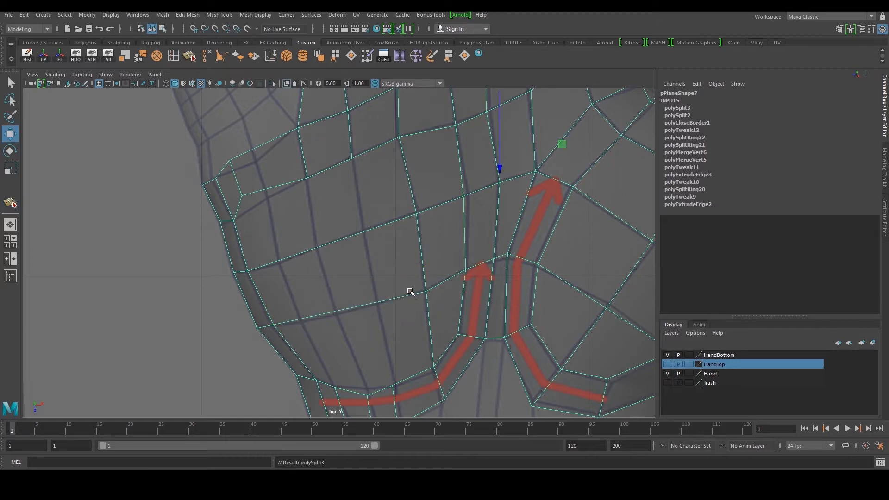
key(g)
scroll(393, 225, down, 5)
scroll(369, 230, up, 5)
drag(384, 334, 374, 343)
key(w)
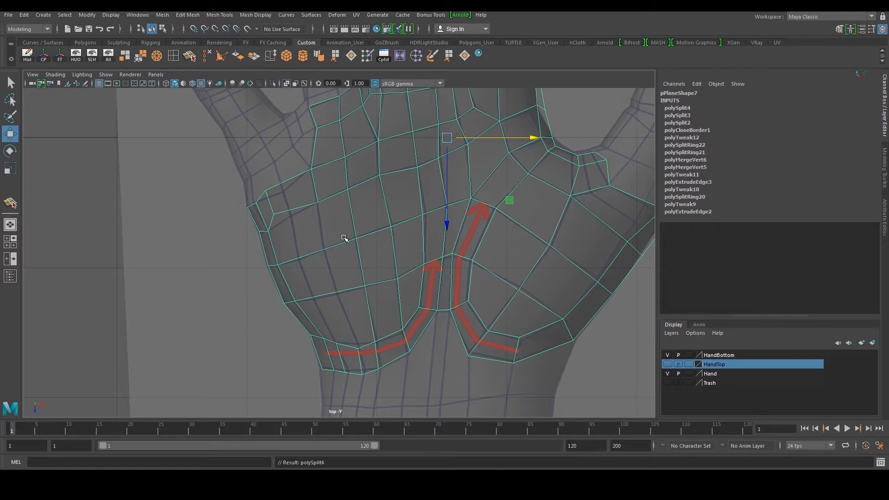
key(g)
drag(349, 334, 353, 369)
key(w)
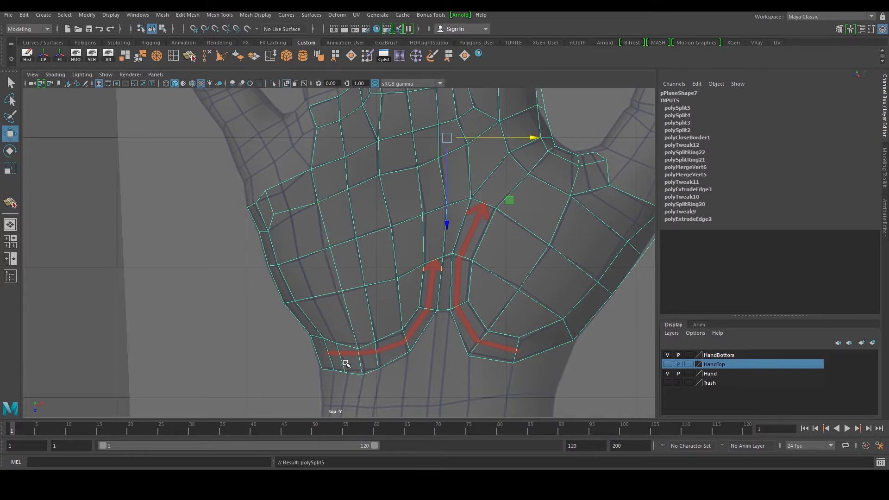
Repeat the Multi-Cut to add another cut across the palm's left strip
key(g)
click(337, 344)
drag(291, 207, 249, 242)
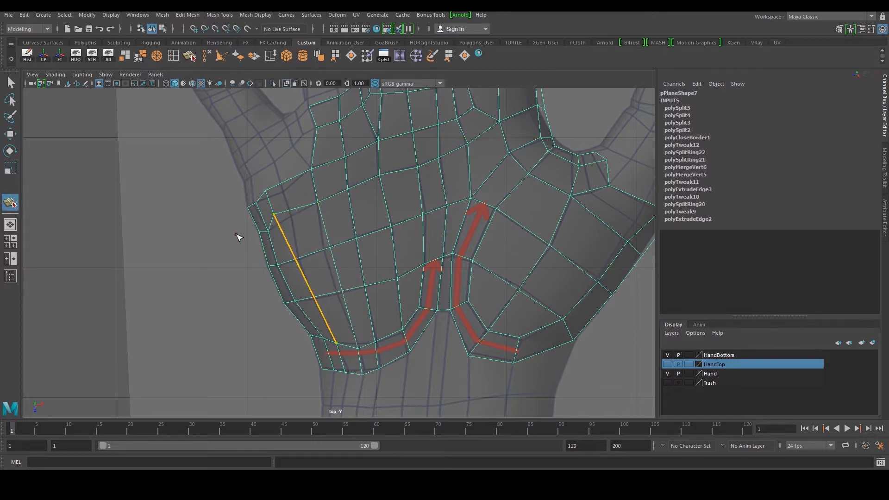
key(w)
Move the vertices along the new cut on the palm's left edge to follow the hand's contour
key(space)
key(space)
key(space)
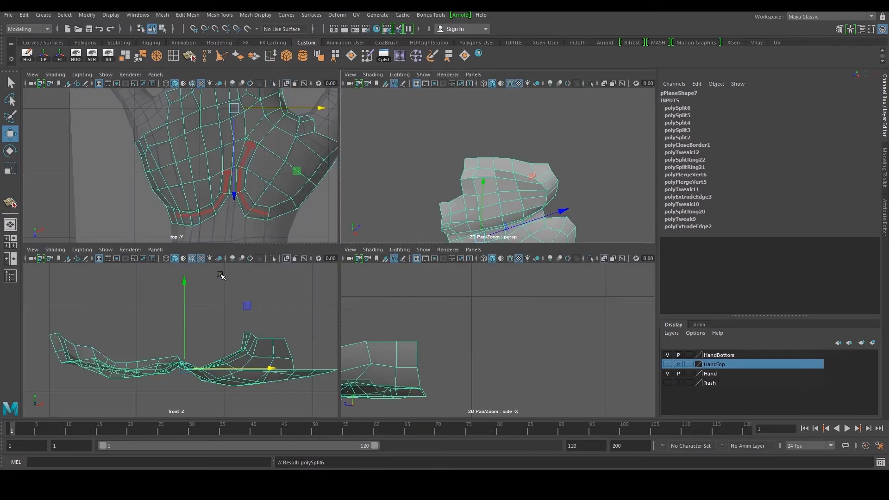
key(space)
drag(314, 228, 345, 266)
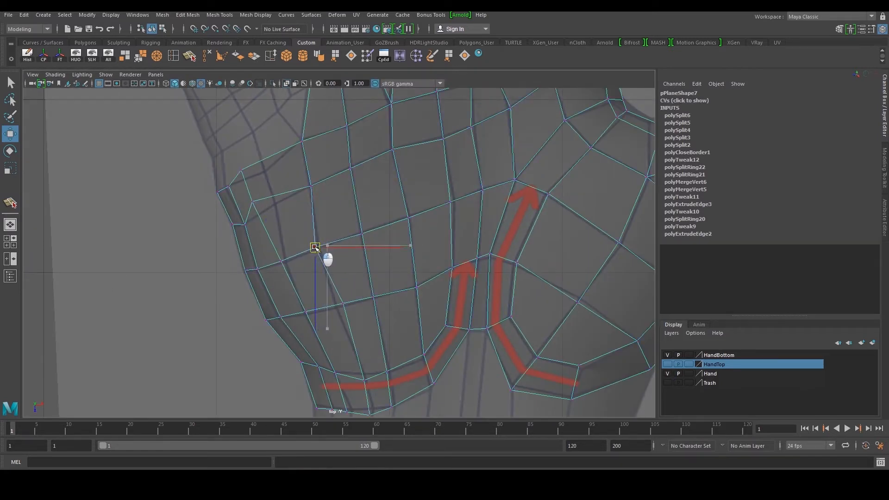
drag(347, 308, 339, 309)
drag(257, 203, 258, 204)
drag(255, 202, 275, 200)
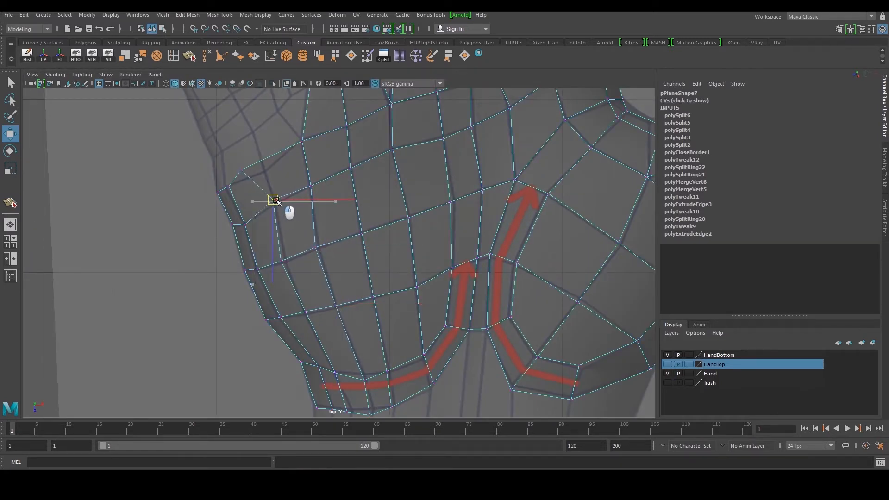
drag(232, 165, 253, 179)
middle_drag(253, 179, 274, 178)
drag(285, 267, 286, 268)
Orbit to the side of the palm and pull the strip's edge vertices onto the hand surface
key(space)
key(space)
alt+drag(461, 210, 363, 227)
right_drag(363, 227, 364, 253)
click(364, 254)
alt+drag(371, 289, 394, 284)
scroll(392, 281, up, 4)
right_drag(357, 247, 357, 226)
click(357, 226)
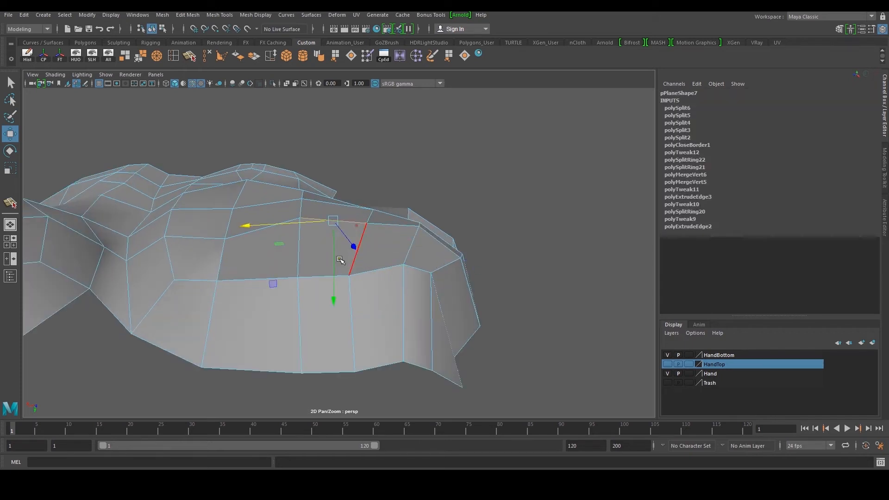
click(226, 238)
drag(225, 257, 223, 239)
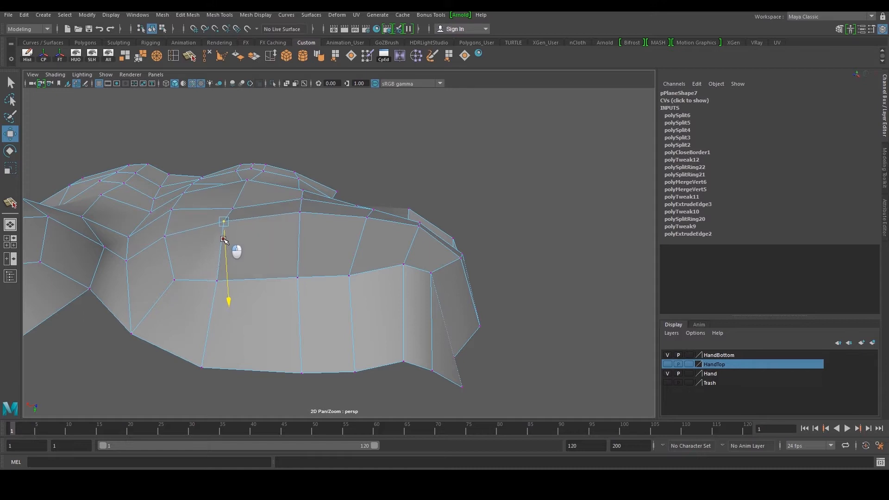
right_drag(334, 280, 327, 265)
click(323, 277)
drag(324, 301, 324, 286)
right_drag(248, 290, 217, 288)
click(216, 281)
Adjust the remaining side vertices of the strip so they sit on the hand surface
drag(222, 344, 435, 295)
click(438, 215)
mouse_move(439, 251)
mouse_down()
mouse_move(447, 244)
mouse_move(423, 232)
mouse_move(440, 234)
mouse_up()
click(431, 201)
alt+drag(476, 212, 470, 211)
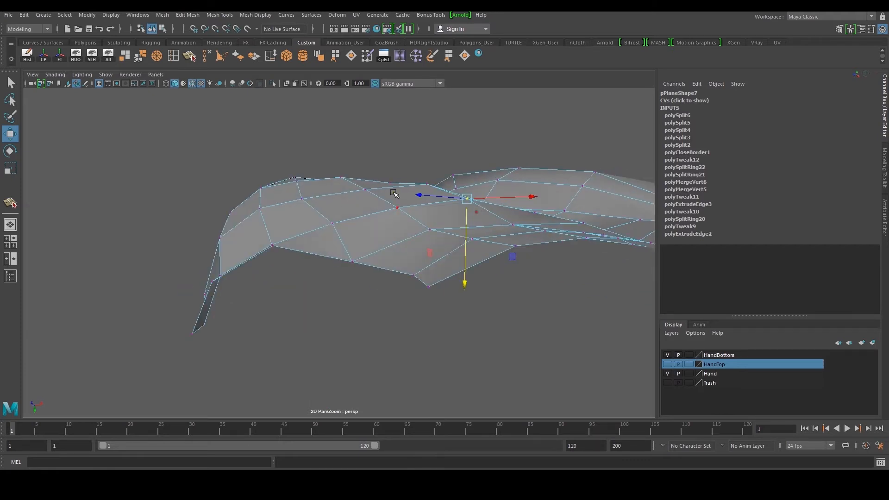
click(301, 202)
alt+drag(301, 203, 314, 205)
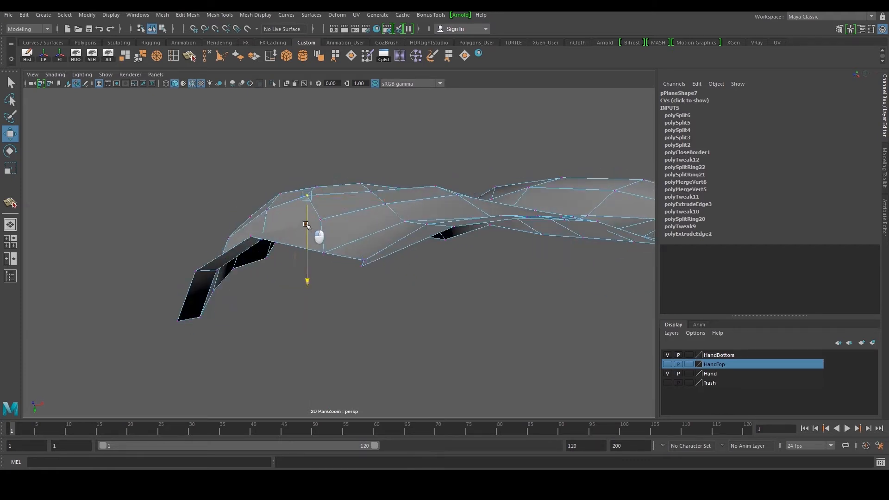
drag(376, 194, 237, 229)
right_drag(237, 228, 296, 192)
scroll(419, 191, down, 5)
alt+drag(419, 190, 430, 221)
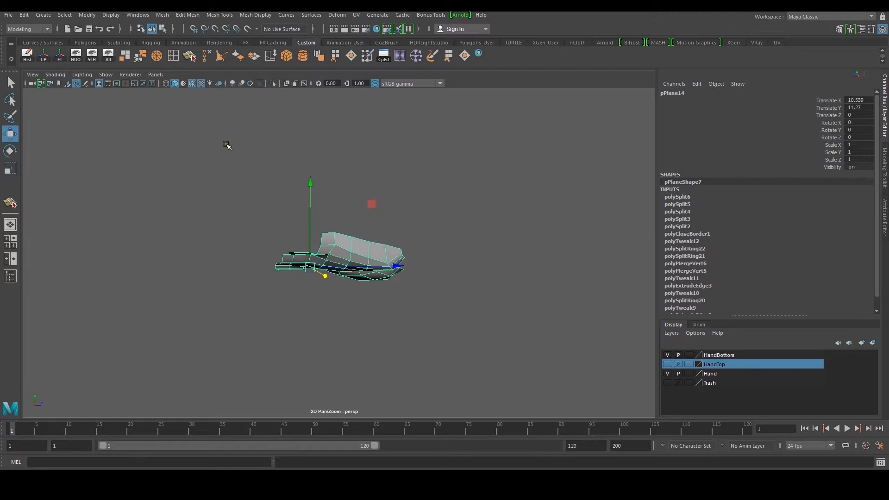
Toggle the retopology layer and orbit around the hand to inspect the new mesh against the model
click(671, 366)
click(671, 366)
key(space)
key(space)
scroll(362, 232, down, 9)
alt+middle_drag(373, 235, 347, 249)
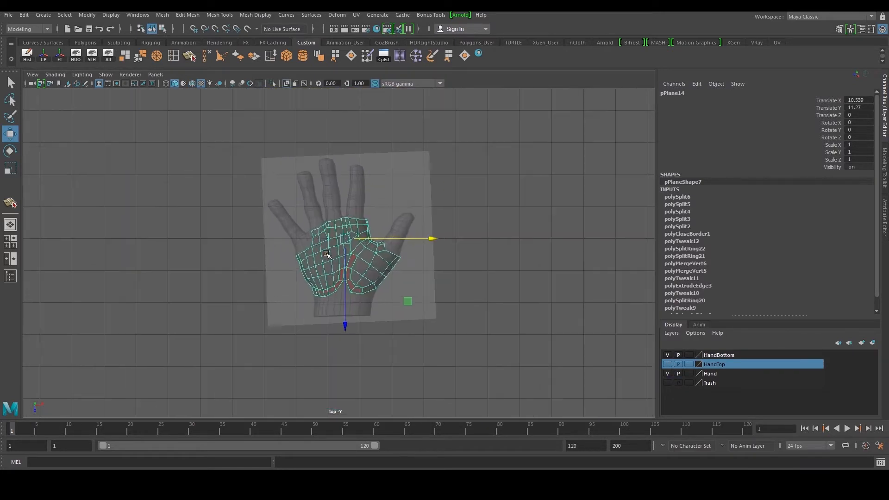
scroll(325, 250, up, 5)
scroll(306, 243, up, 2)
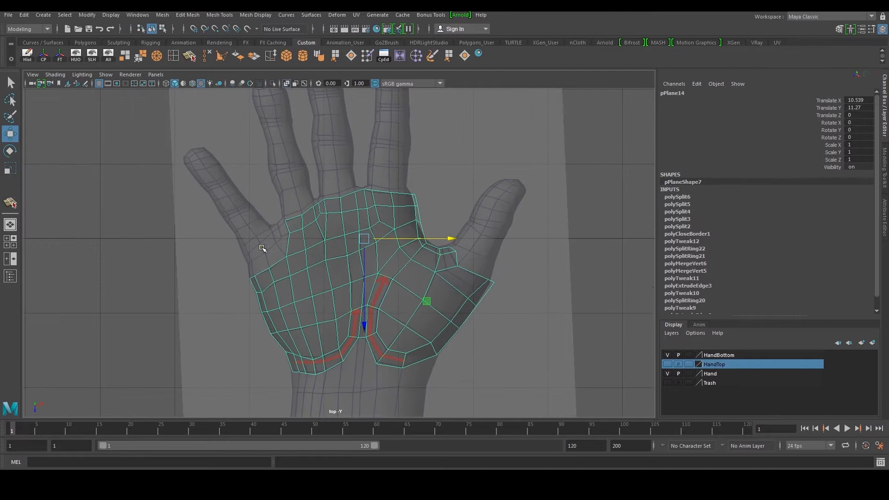
scroll(260, 250, up, 3)
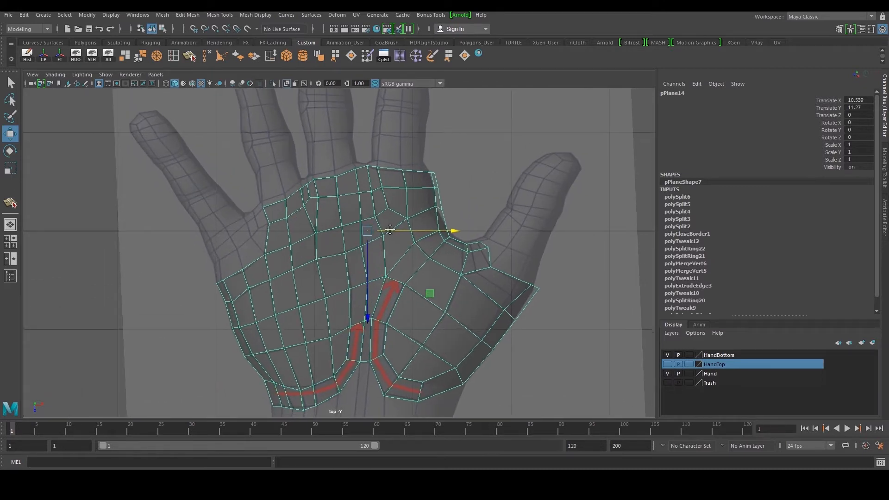
key(space)
key(space)
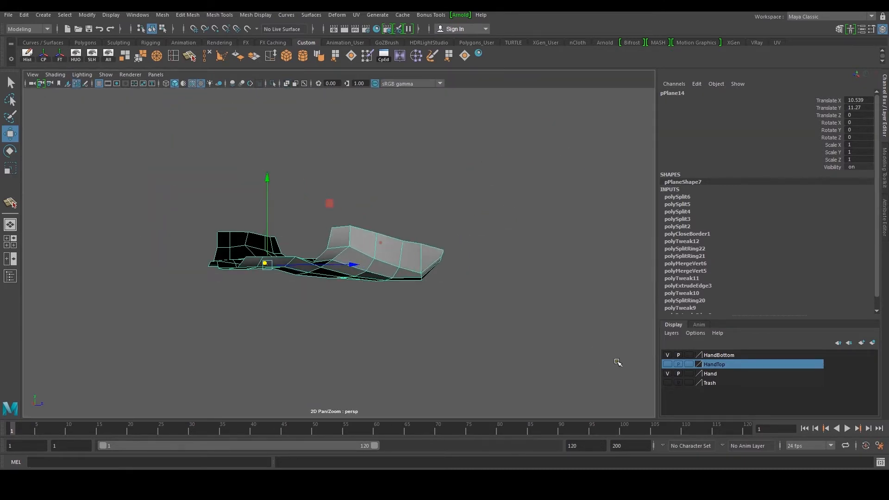
click(666, 366)
alt+drag(354, 279, 222, 287)
alt+drag(456, 293, 301, 262)
click(310, 302)
click(317, 322)
alt+right_drag(300, 263, 325, 258)
alt+drag(384, 267, 302, 225)
alt+drag(521, 319, 498, 294)
click(503, 302)
click(340, 284)
alt+drag(338, 277, 515, 350)
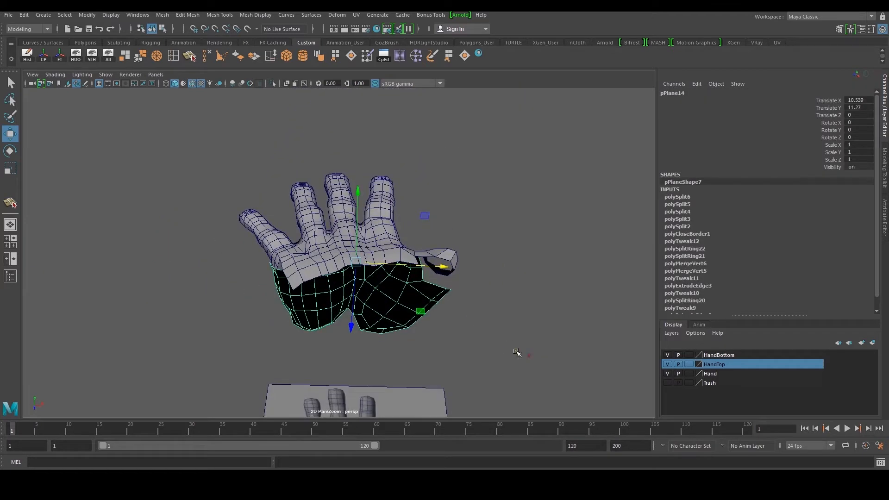
click(667, 364)
key(space)
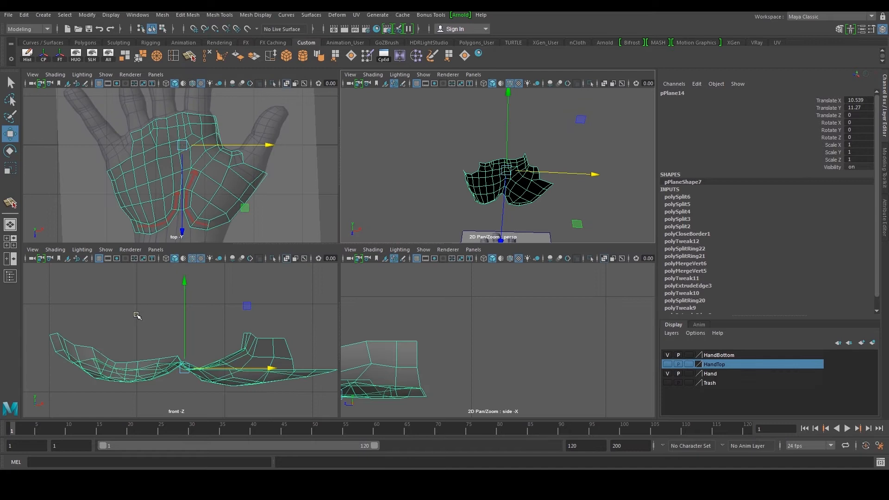
key(space)
scroll(258, 195, up, 8)
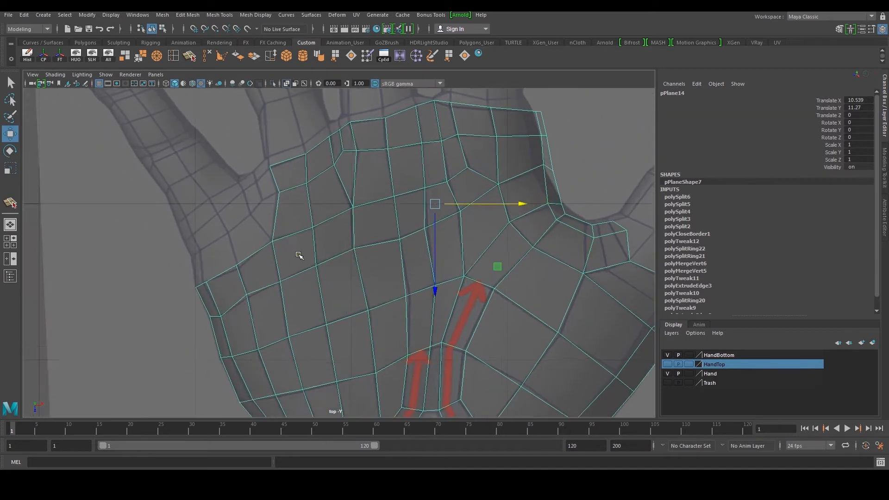
Extrude a border edge at the palm's upper-left corner out toward the little finger's base
key(F10)
alt+middle_drag(253, 248, 287, 280)
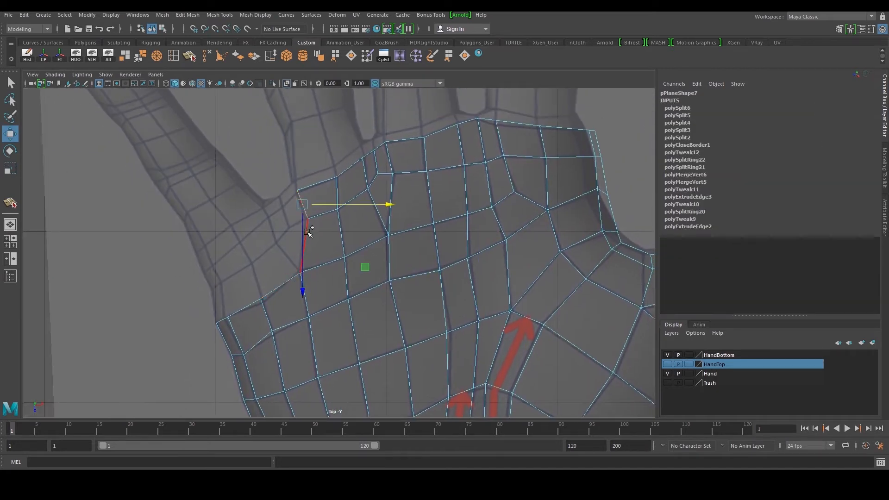
scroll(306, 231, up, 2)
shift+right_drag(277, 243, 288, 223)
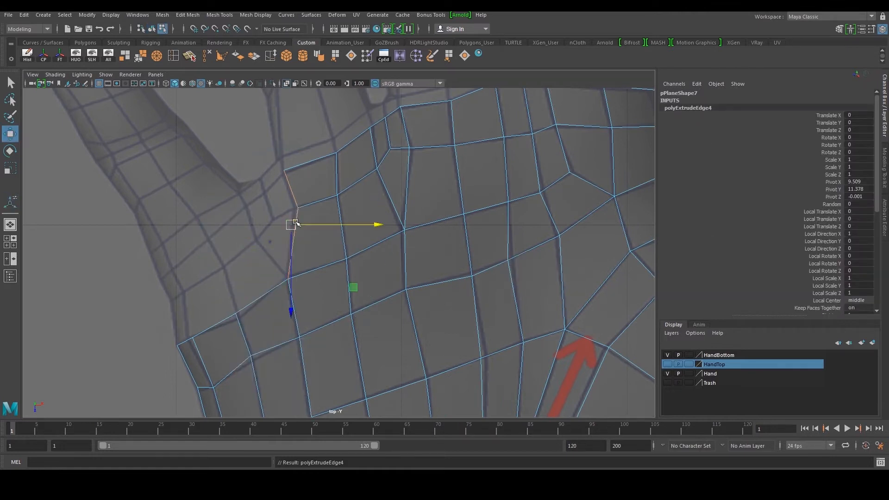
drag(290, 224, 248, 254)
scroll(249, 230, up, 1)
click(206, 176)
drag(212, 179, 243, 216)
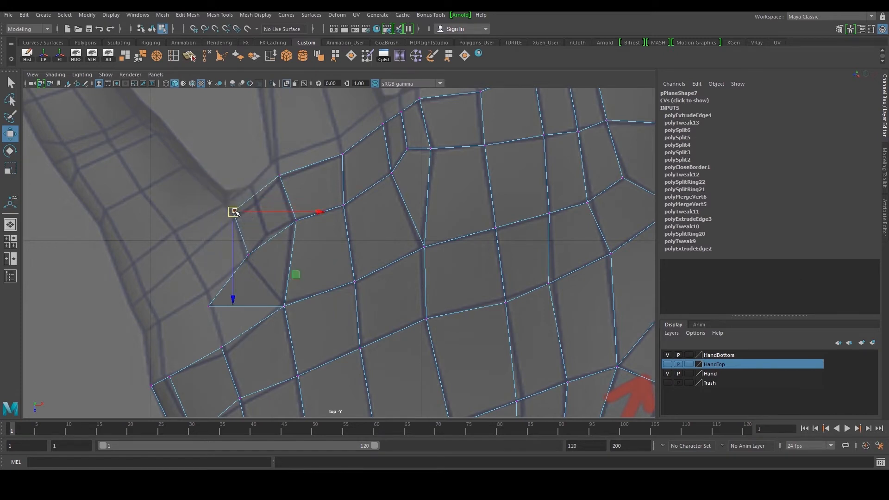
scroll(183, 127, up, 1)
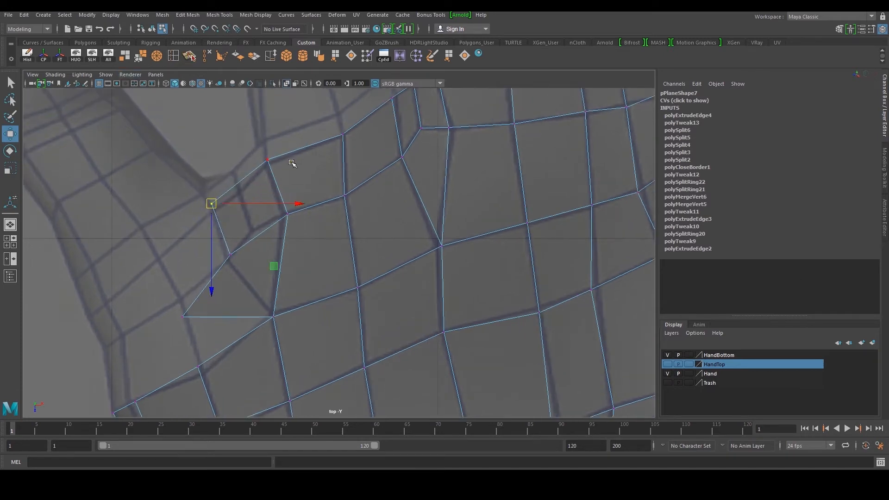
Split the extruded face with a Multi-Cut and pull its lower corner vertex up toward the palm edge
key(y)
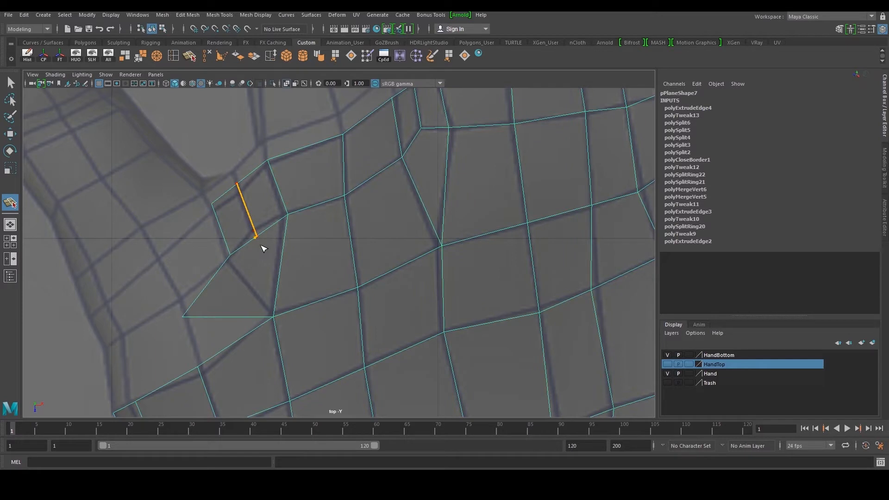
key(w)
click(183, 297)
right_drag(211, 303, 185, 301)
click(182, 316)
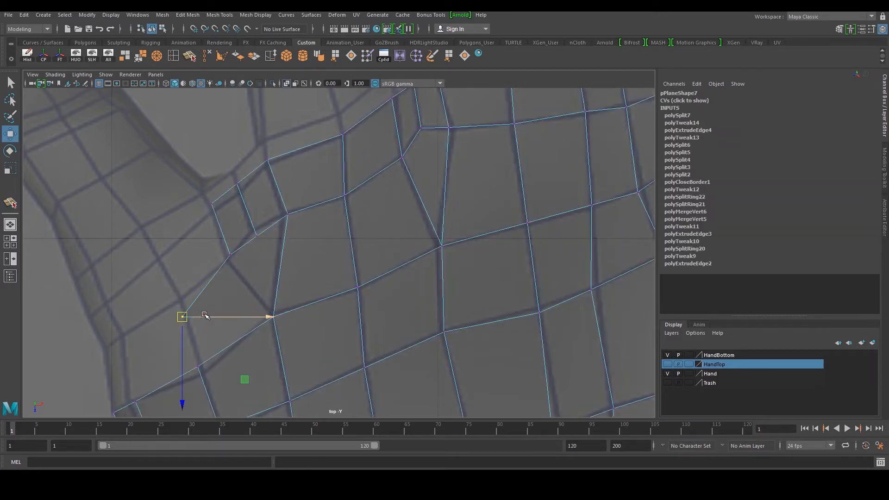
drag(189, 314, 214, 241)
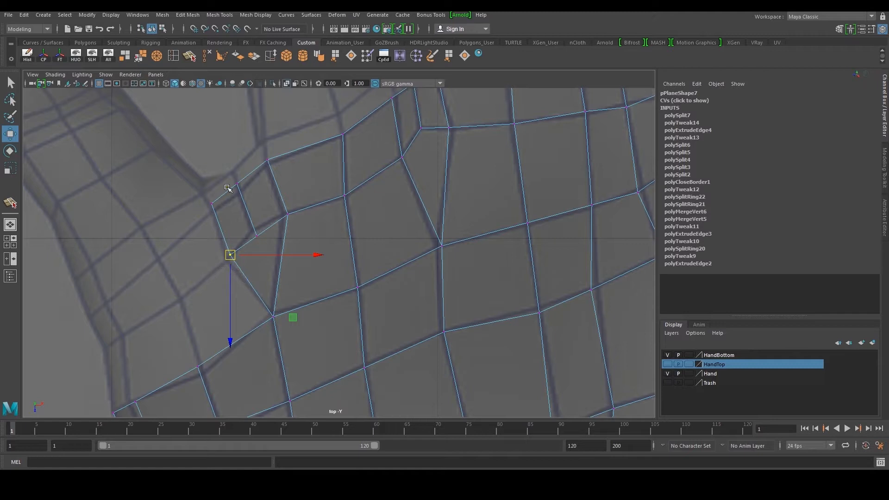
Merge the overlapping vertices at the inner end of the new cut
shift+right_drag(227, 188, 228, 181)
key(3)
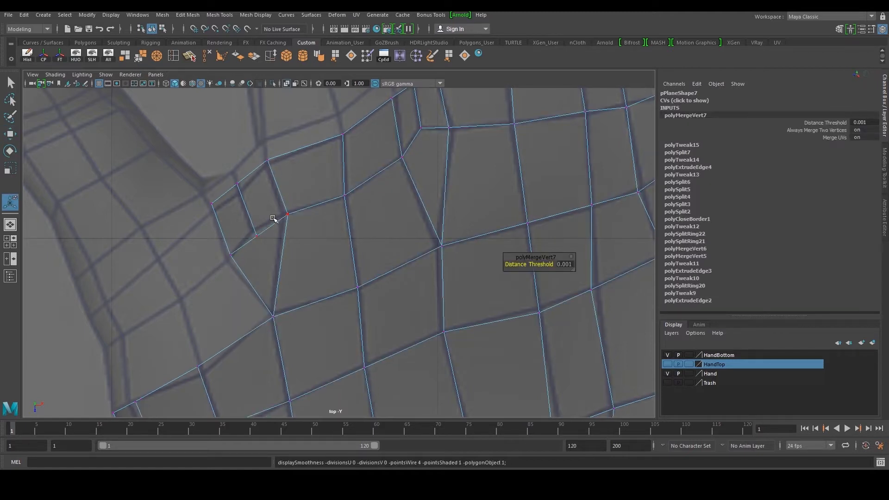
key(q)
click(256, 232)
click(256, 232)
click(283, 226)
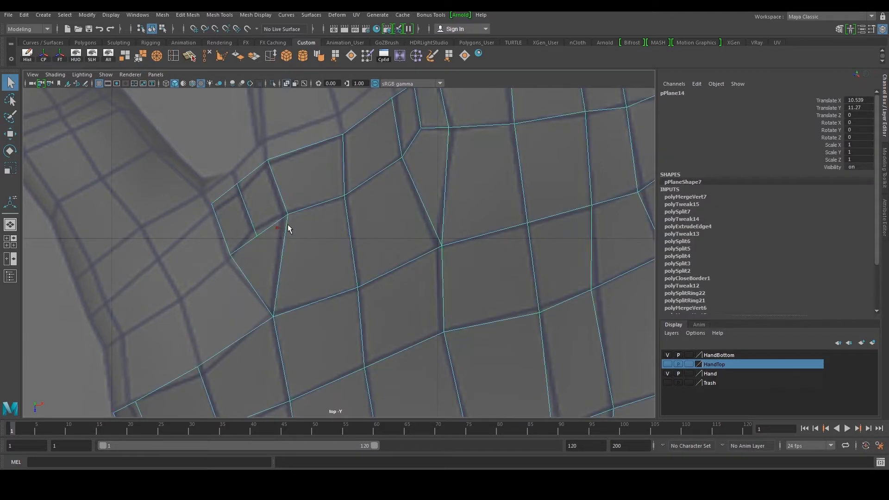
Reposition the vertices around the new faces to even out the quads near the finger base
right_drag(284, 226, 245, 218)
click(250, 222)
key(w)
drag(262, 240, 259, 233)
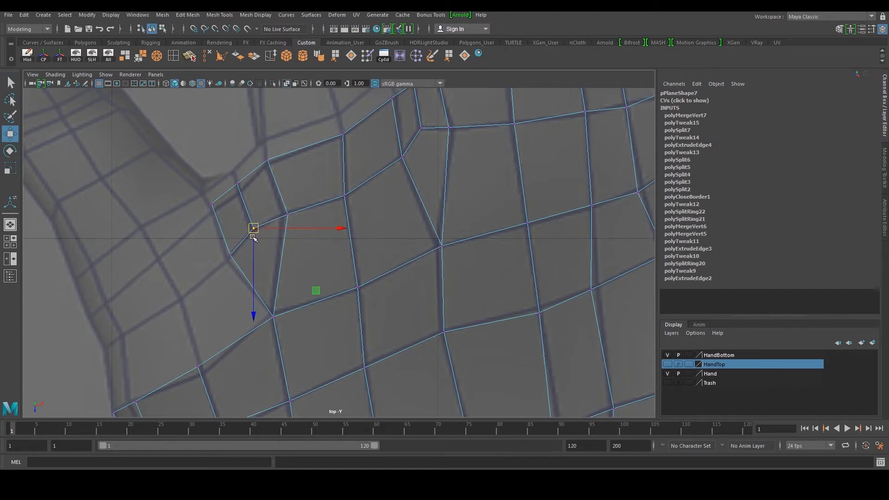
alt+middle_drag(255, 235, 288, 223)
right_drag(281, 219, 278, 203)
click(252, 216)
shift+click(275, 260)
alt+middle_drag(217, 277, 265, 241)
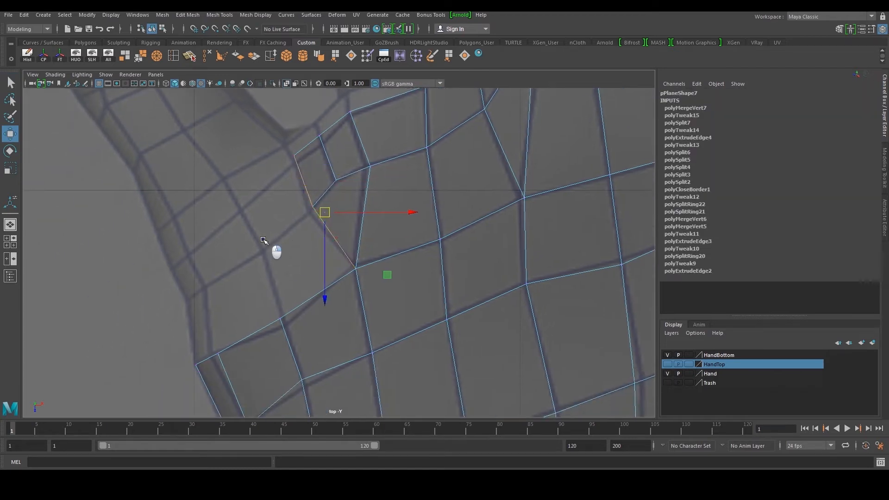
shift+right_drag(265, 240, 266, 260)
Extrude another edge along the palm's left border and position its vertex
key(w)
drag(323, 211, 259, 254)
right_drag(217, 243, 216, 243)
click(248, 248)
drag(247, 249, 261, 251)
click(291, 310)
drag(291, 311, 282, 313)
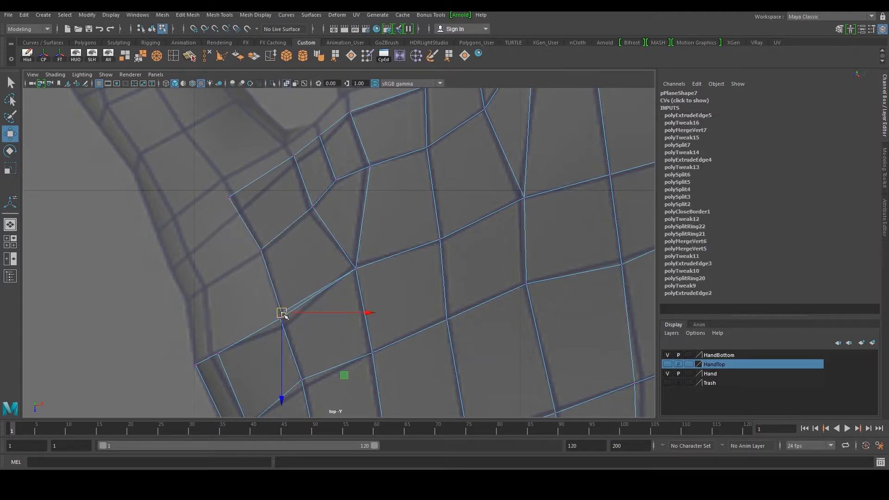
alt+middle_drag(283, 312, 289, 280)
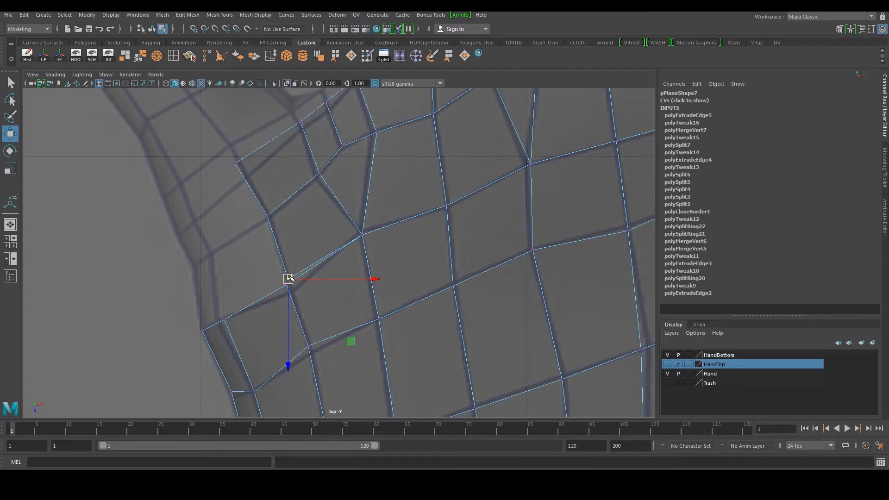
drag(289, 279, 287, 285)
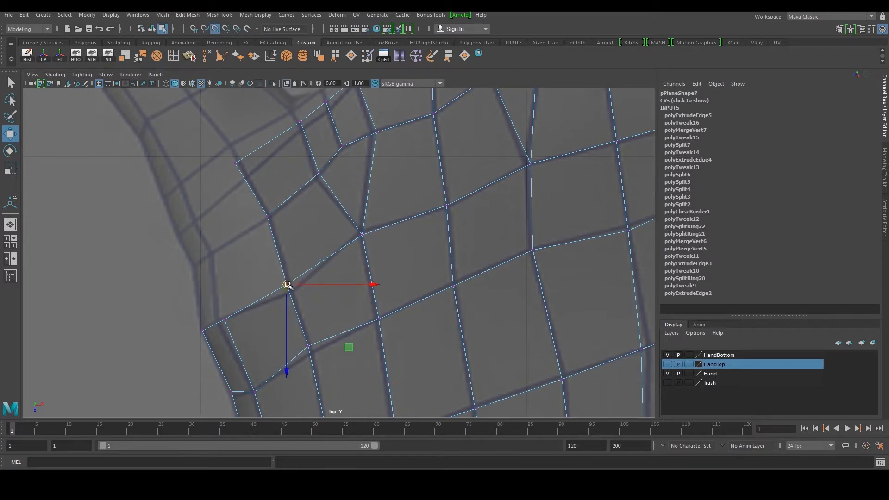
Merge the corner vertices, then extrude the next border edge and move it up along the left side
click(141, 59)
key(w)
drag(233, 162, 248, 172)
click(238, 298)
click(213, 325)
key(ctrl+e)
key(w)
drag(213, 324, 184, 221)
Insert an edge loop across the new left border strip
click(173, 56)
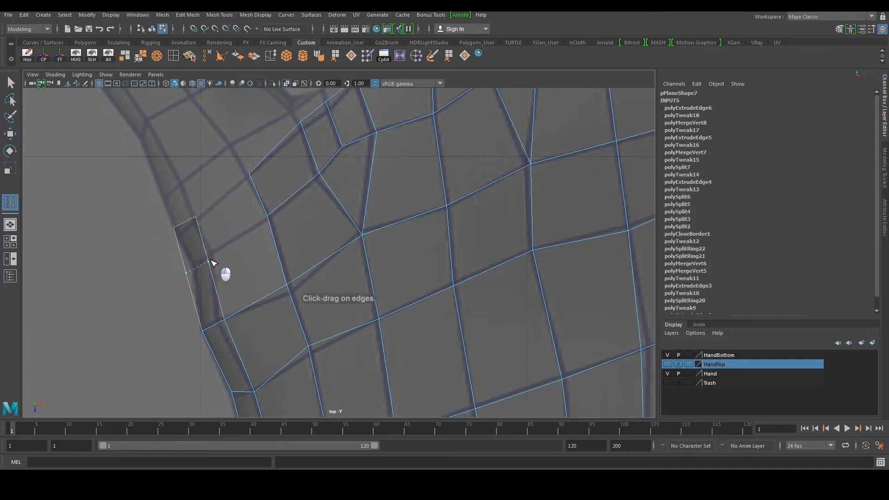
click(213, 262)
key(w)
Extrude the next edge along the left border toward the finger base
scroll(207, 258, up, 1)
click(194, 251)
shift+right_drag(230, 225, 230, 245)
drag(196, 247, 247, 198)
Snap the new vertices onto the neighbouring mesh corners and merge them
key(F9)
click(211, 210)
drag(221, 230, 259, 221)
key(v)
drag(236, 171, 251, 200)
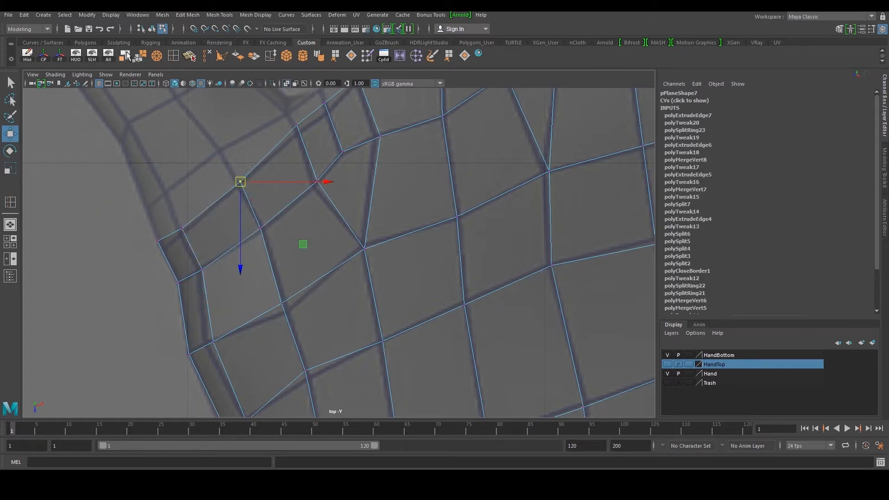
drag(248, 251, 270, 220)
key(g)
key(q)
right_drag(300, 255, 296, 220)
click(271, 249)
key(w)
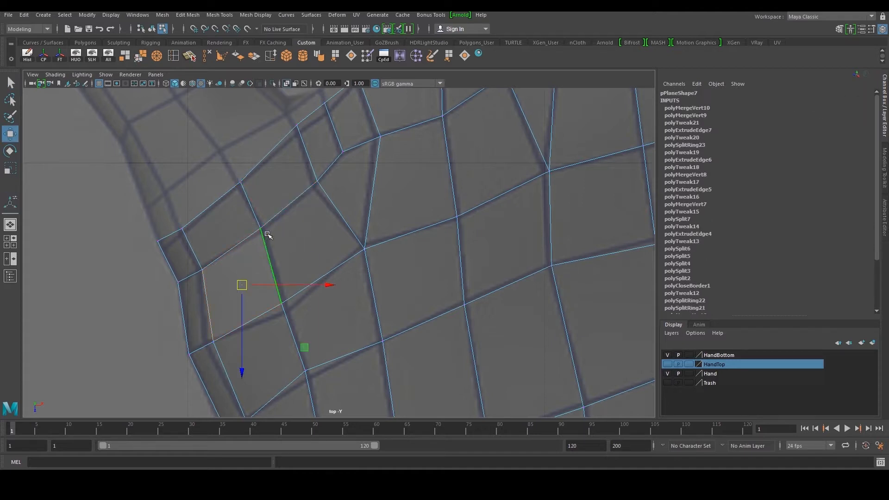
Orbit to the side of the hand and fill the open hole in the mesh
key(space)
key(space)
alt+drag(416, 181, 355, 195)
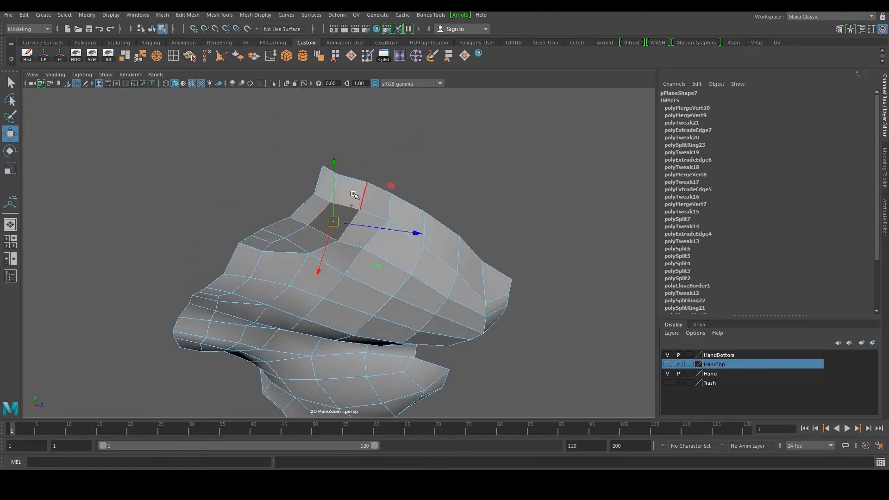
click(467, 60)
alt+drag(401, 183, 387, 251)
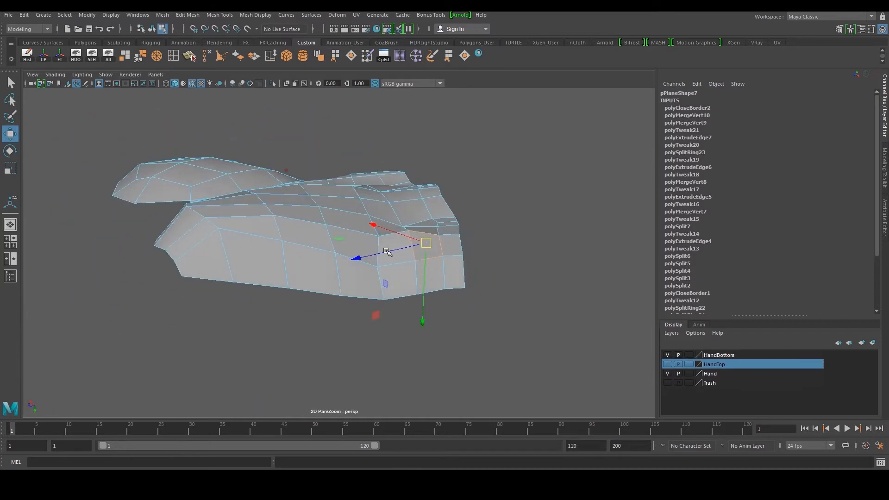
Tweak vertices along the side of the mesh so they sit on the hand surface
key(F9)
click(379, 236)
drag(378, 257, 379, 247)
scroll(379, 247, up, 3)
drag(250, 313, 252, 307)
click(346, 282)
click(245, 351)
drag(250, 365, 250, 345)
click(294, 272)
drag(294, 293, 406, 284)
scroll(290, 273, down, 3)
drag(384, 317, 373, 285)
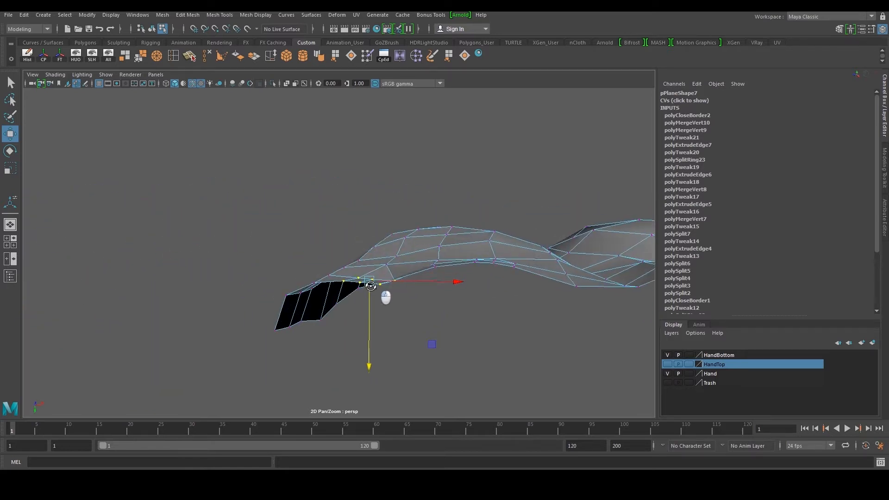
alt+middle_drag(371, 285, 356, 309)
scroll(357, 309, up, 2)
right_drag(357, 309, 366, 283)
click(376, 304)
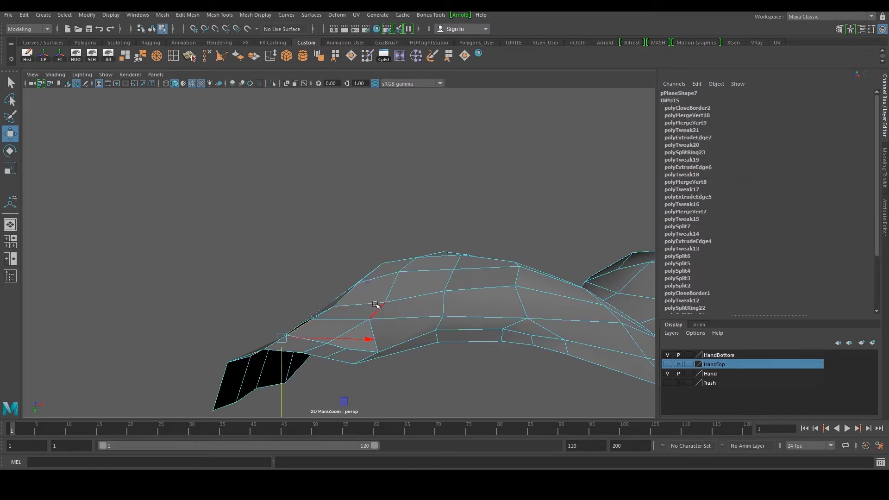
drag(361, 333, 358, 328)
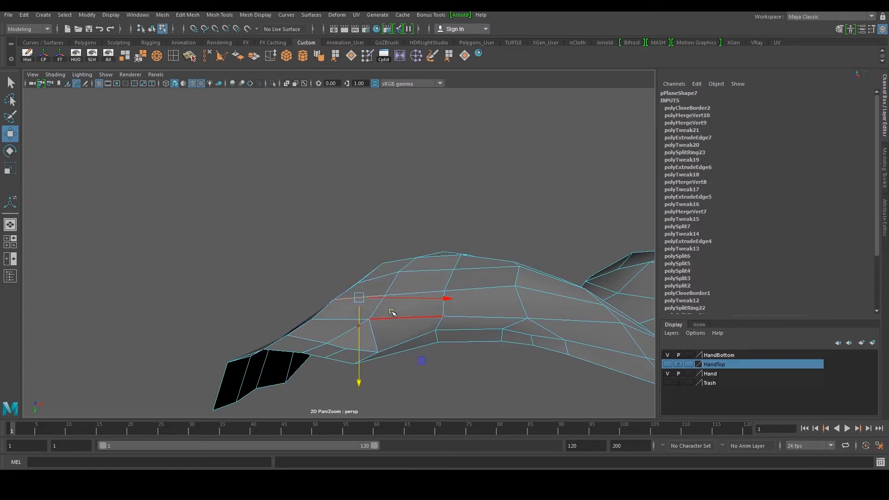
Adjust the vertices and faces along the top ridge of the mesh to follow the hand
key(F9)
click(455, 271)
drag(453, 288, 453, 281)
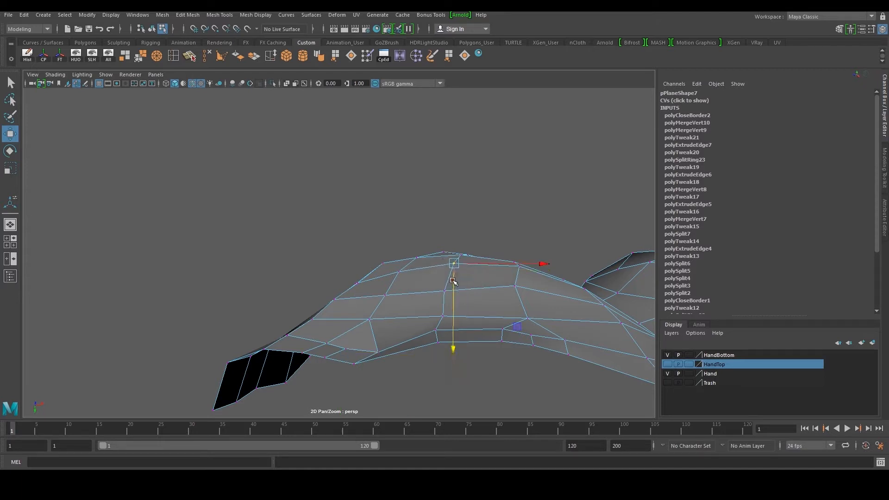
right_drag(434, 283, 435, 284)
double_click(438, 297)
drag(417, 326, 414, 319)
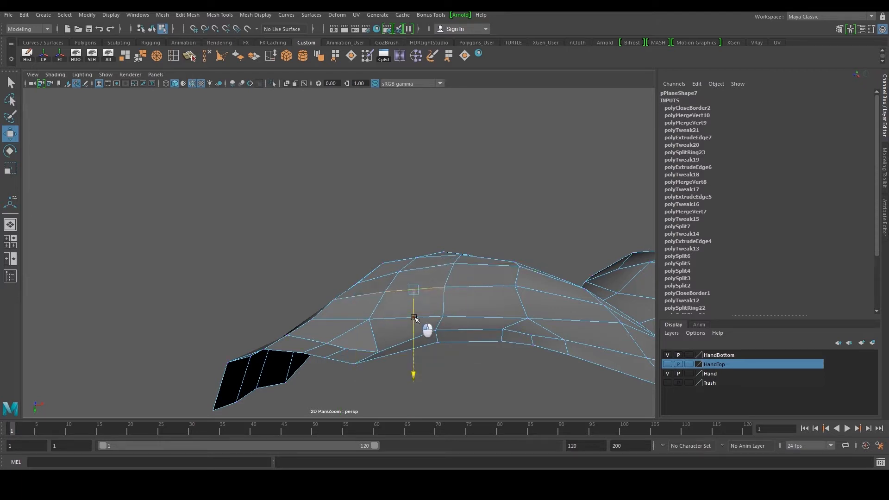
alt+drag(452, 296, 385, 322)
right_drag(384, 321, 365, 313)
alt+drag(365, 313, 373, 329)
click(367, 328)
alt+drag(324, 328, 339, 316)
right_drag(361, 314, 363, 308)
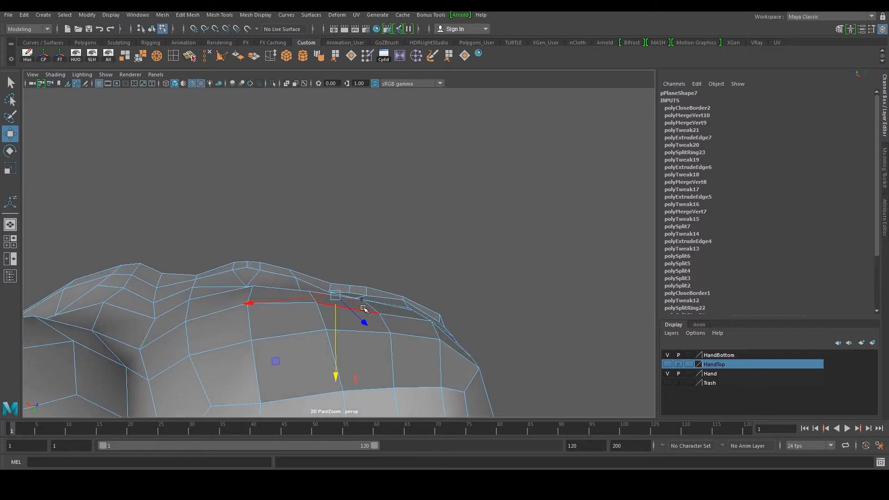
click(360, 304)
shift+click(369, 315)
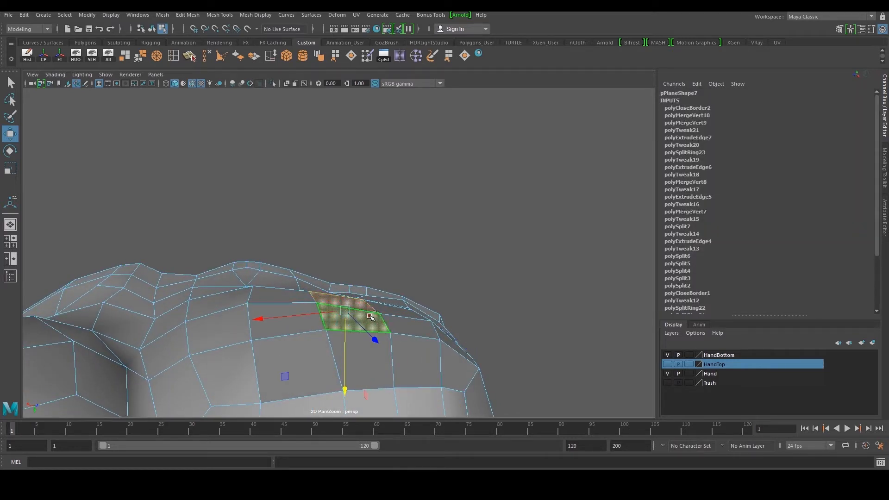
drag(347, 353, 348, 345)
alt+drag(406, 317, 355, 299)
right_drag(355, 298, 425, 210)
alt+right_drag(472, 216, 433, 220)
click(431, 221)
mouse_move(369, 251)
alt+mouse_down()
mouse_move(395, 352)
mouse_move(352, 321)
mouse_move(359, 250)
alt+mouse_up()
click(359, 250)
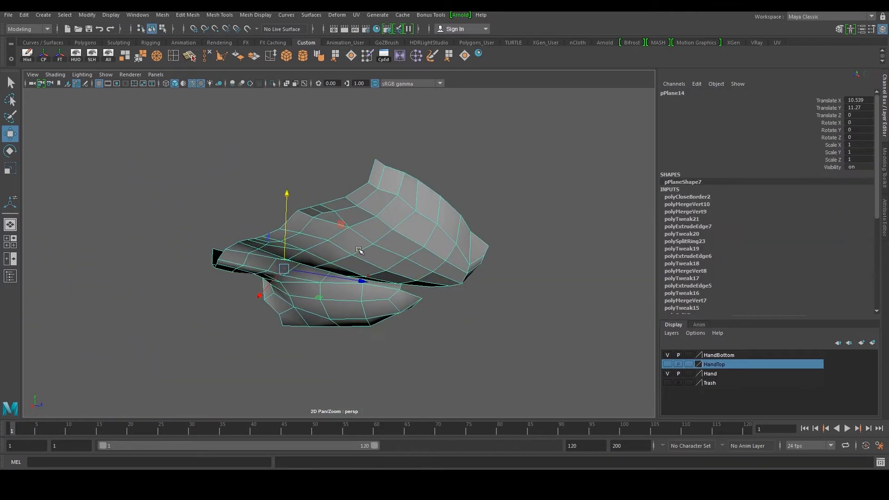
click(254, 60)
alt+drag(327, 123, 339, 205)
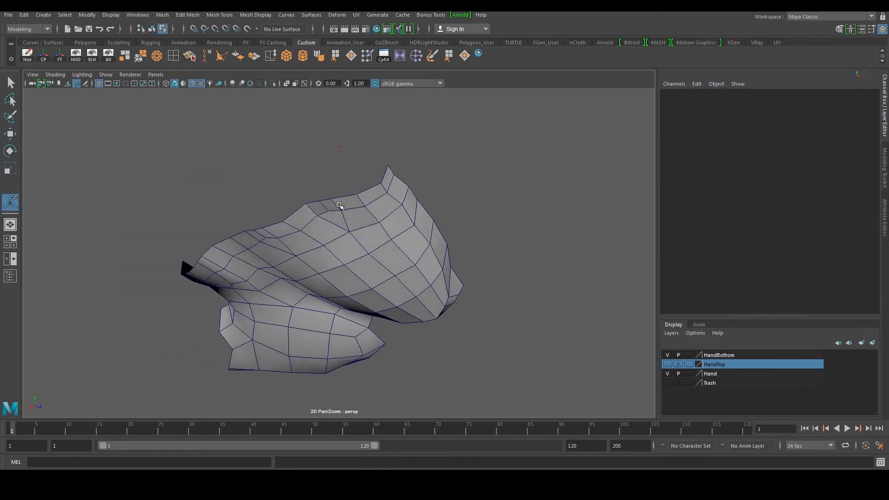
key(ctrl+z)
click(393, 218)
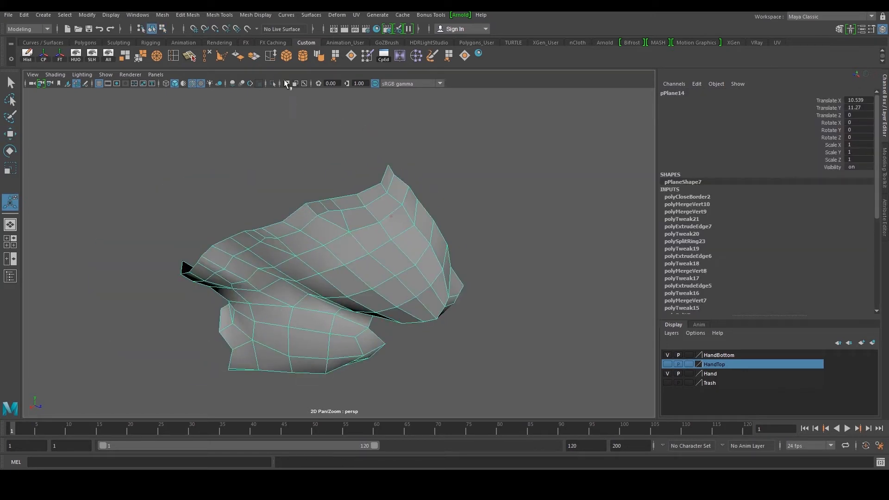
Soften the edges of the selected mesh
click(324, 59)
click(449, 186)
alt+drag(449, 187, 392, 246)
click(380, 235)
key(1)
click(458, 218)
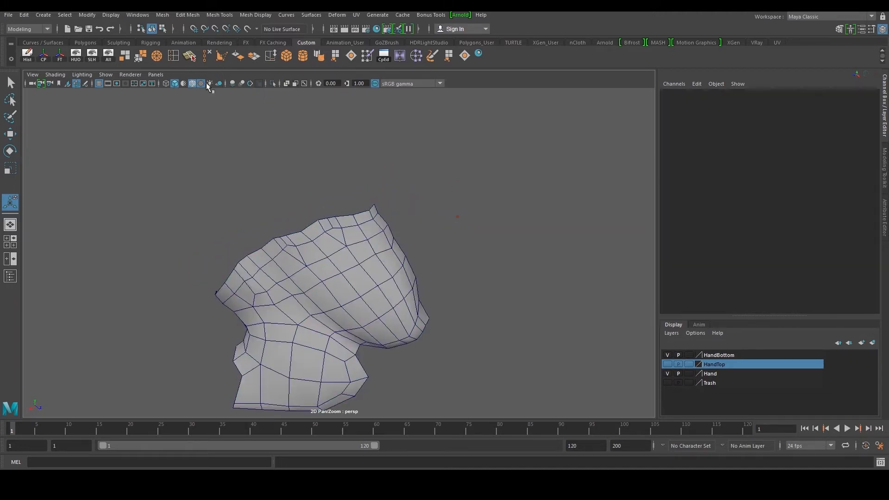
Show the HandTop layer and soften the edges of its mesh as well
click(192, 84)
mouse_move(337, 180)
alt+mouse_down()
mouse_move(348, 205)
mouse_move(350, 189)
alt+mouse_up()
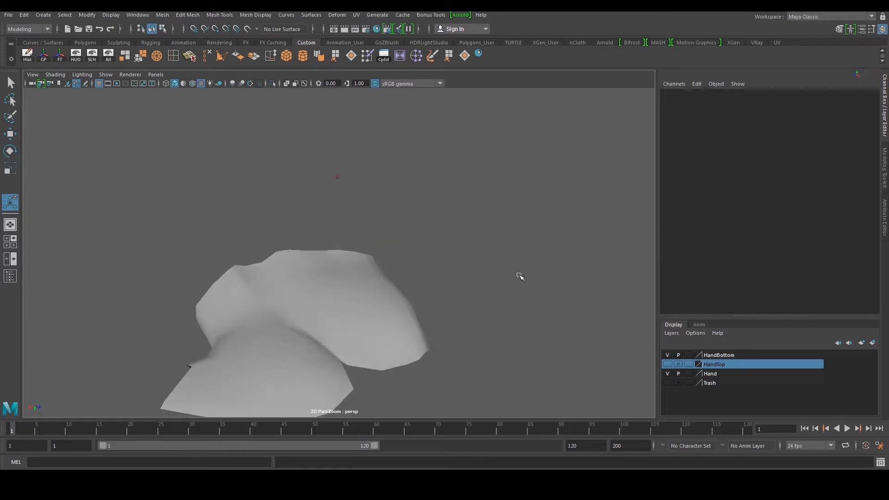
click(668, 364)
alt+drag(455, 250, 349, 281)
click(272, 242)
click(348, 281)
click(313, 56)
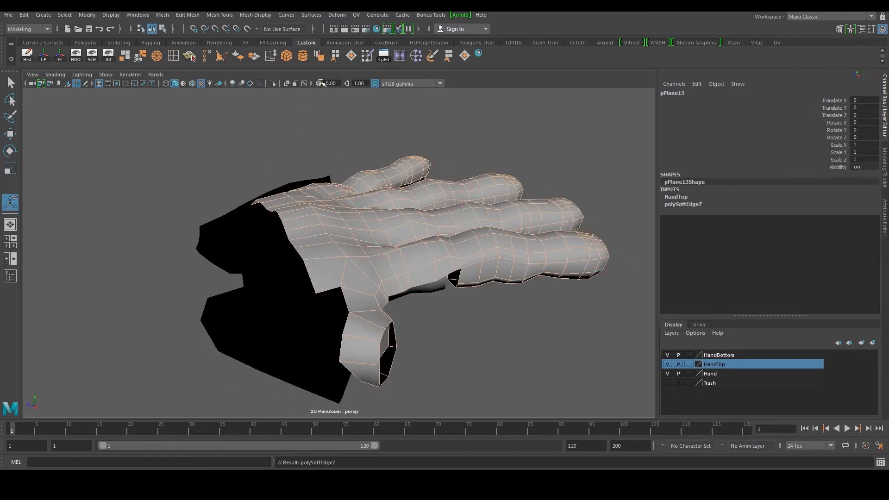
Inspect both mesh halves from different angles, toggling the layers' visibility
click(513, 358)
click(341, 321)
alt+drag(341, 321, 392, 328)
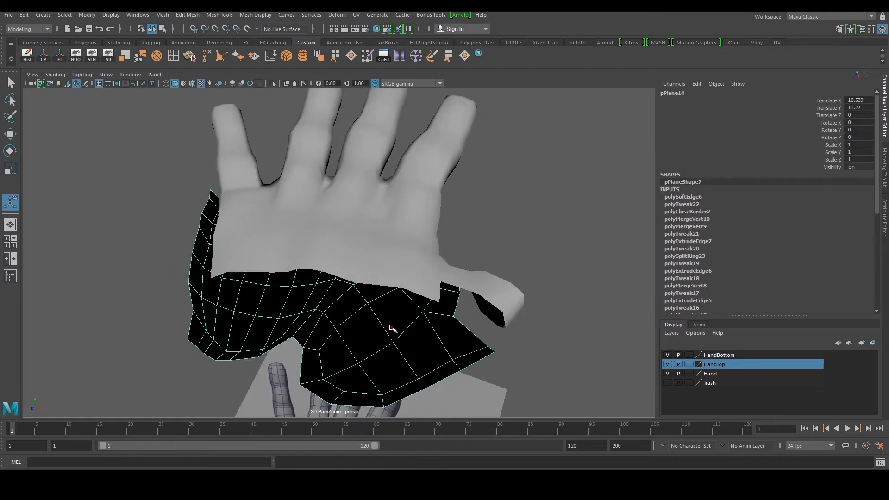
alt+drag(406, 294, 405, 268)
click(405, 268)
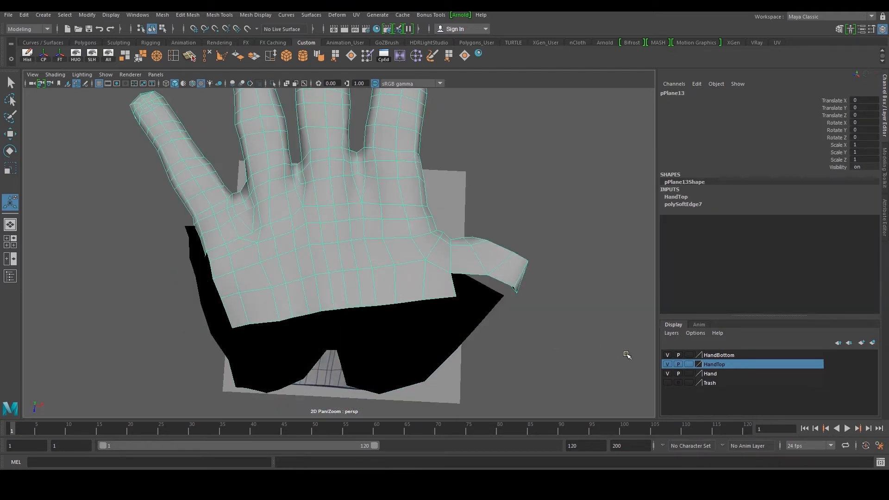
click(668, 364)
click(669, 364)
click(669, 355)
click(669, 355)
scroll(461, 284, down, 6)
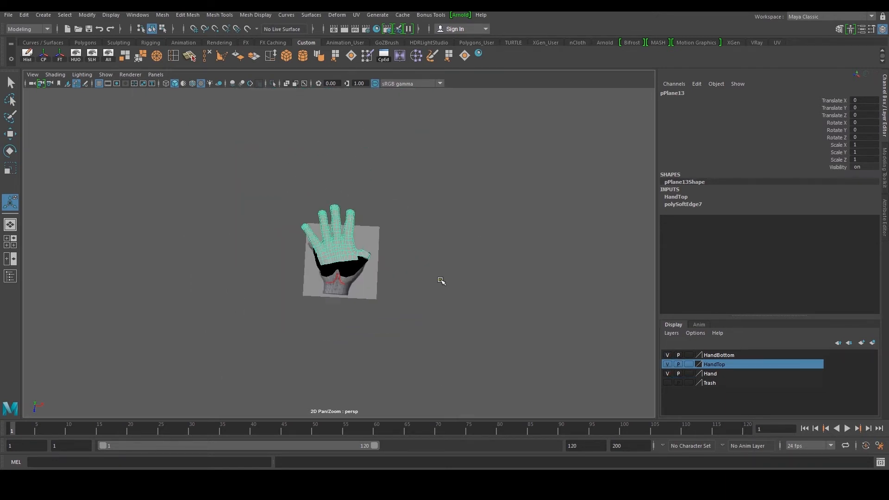
scroll(546, 335, up, 4)
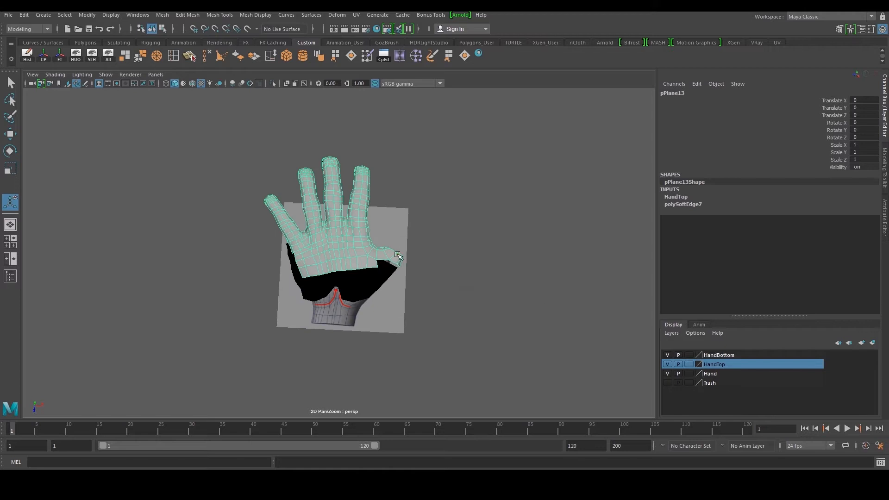
alt+right_drag(392, 265, 435, 329)
alt+drag(436, 329, 415, 315)
alt+middle_drag(416, 315, 383, 264)
click(381, 280)
shift+click(364, 187)
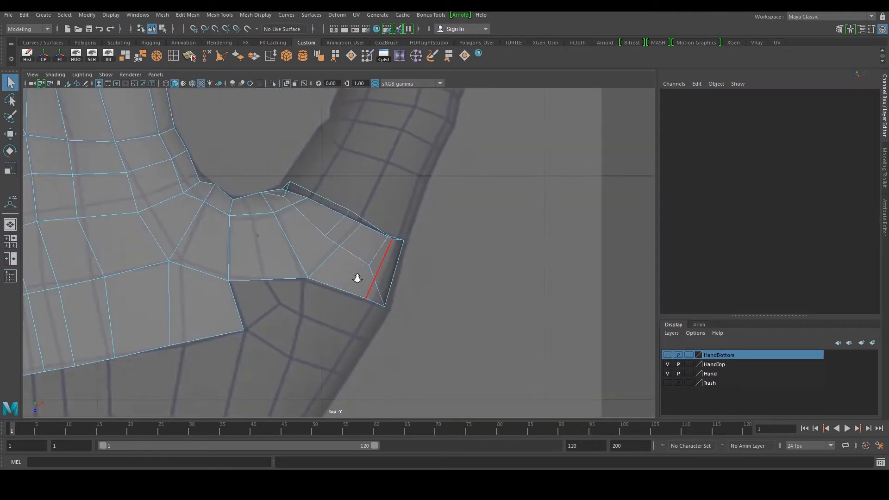
Extrude the border edge at the thumb-side corner of the palm mesh down toward the wrist
scroll(352, 288, down, 1)
click(347, 304)
key(w)
shift+right_drag(321, 306, 322, 332)
key(w)
drag(351, 305, 304, 376)
alt+middle_drag(307, 373, 385, 248)
scroll(304, 290, down, 5)
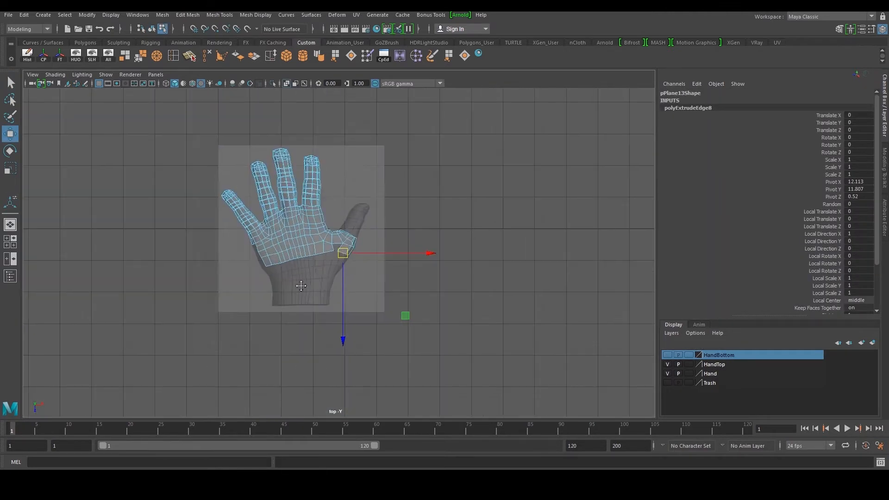
scroll(273, 314, up, 2)
scroll(366, 274, up, 2)
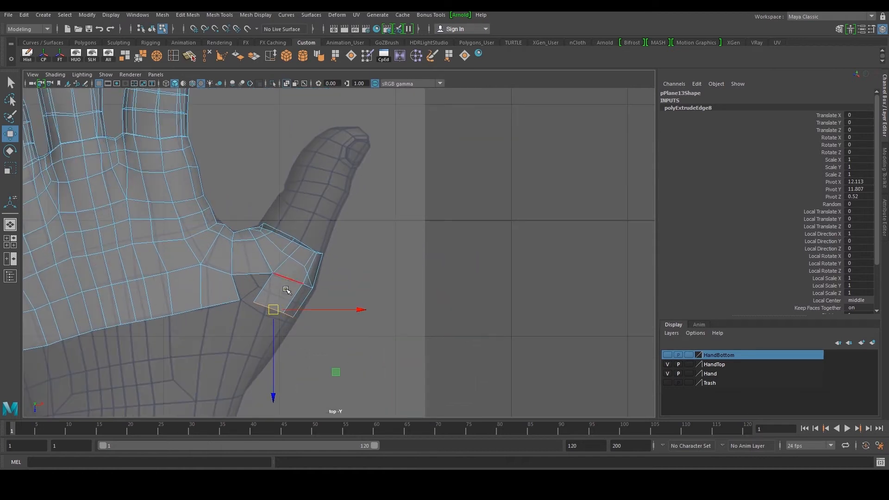
drag(282, 308, 280, 315)
scroll(277, 313, up, 3)
alt+middle_drag(274, 312, 311, 281)
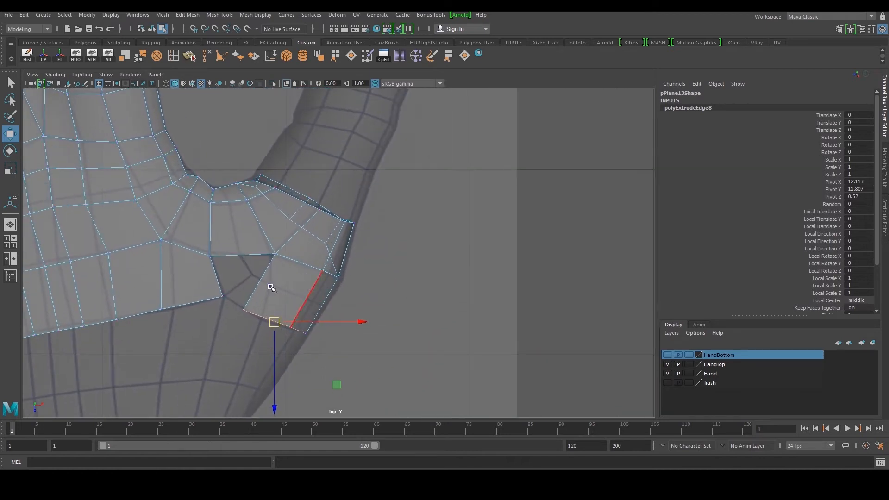
scroll(272, 288, up, 2)
right_drag(318, 303, 290, 306)
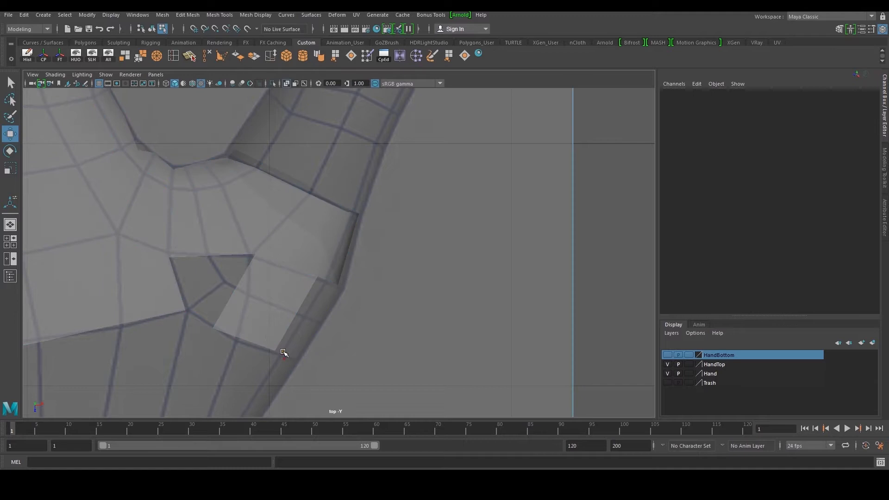
drag(287, 356, 295, 362)
drag(209, 319, 241, 341)
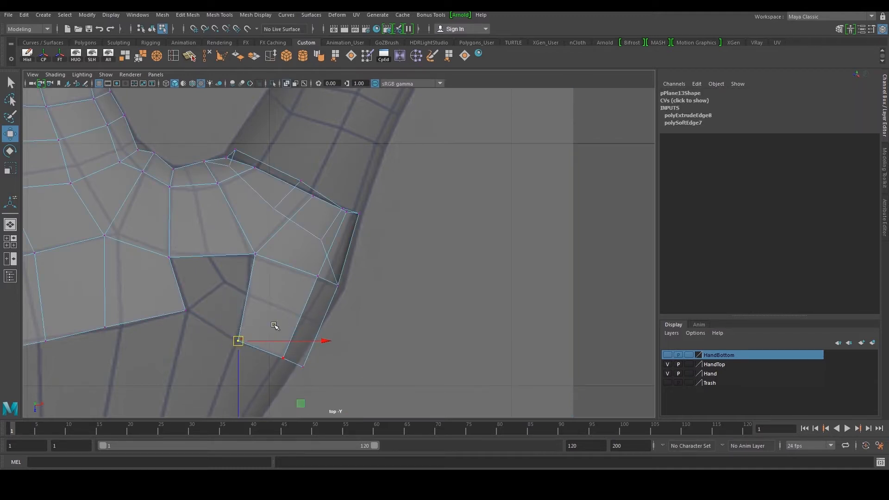
Tweak two vertices and append a polygon to fill the gap beside the new thumb-base face
alt+middle_drag(206, 224, 236, 218)
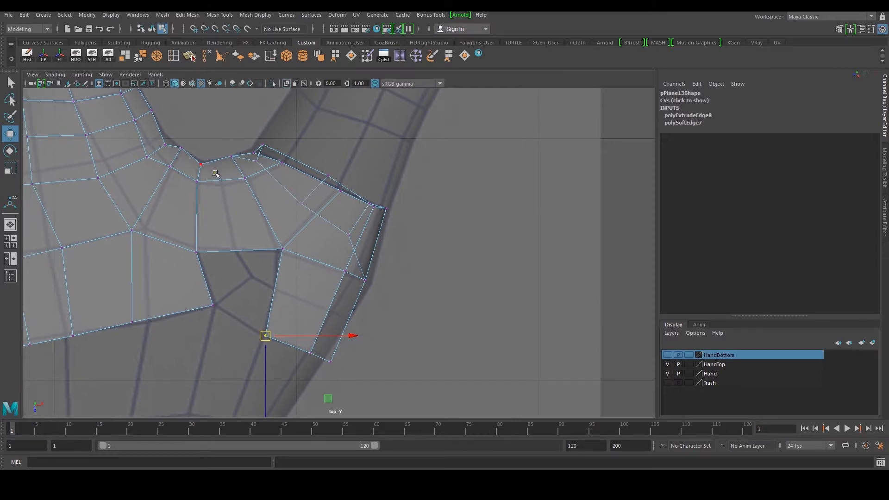
alt+middle_drag(290, 283, 304, 257)
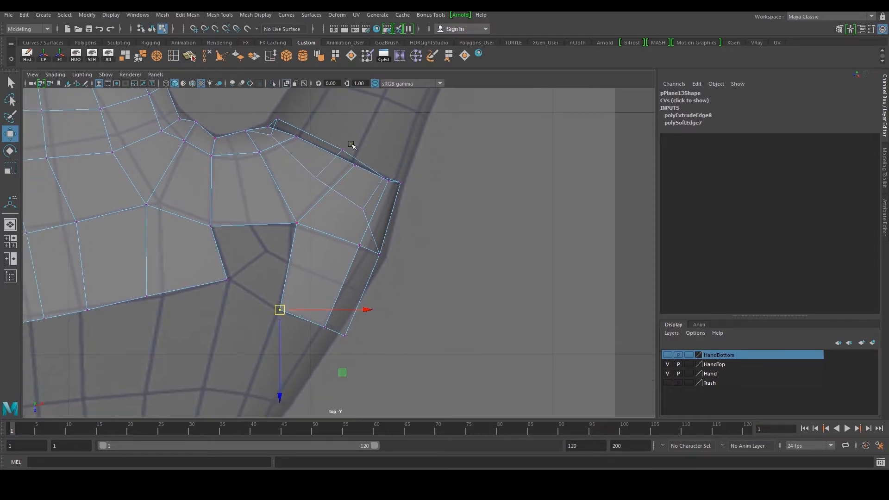
click(449, 55)
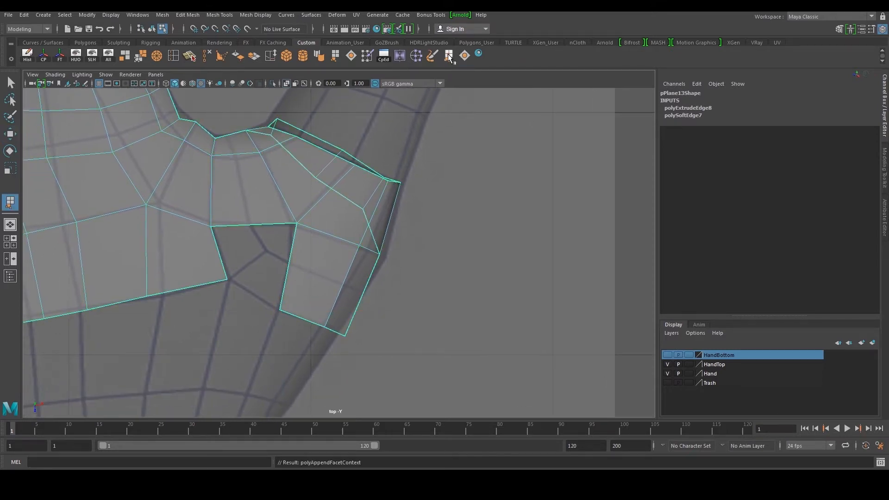
click(216, 245)
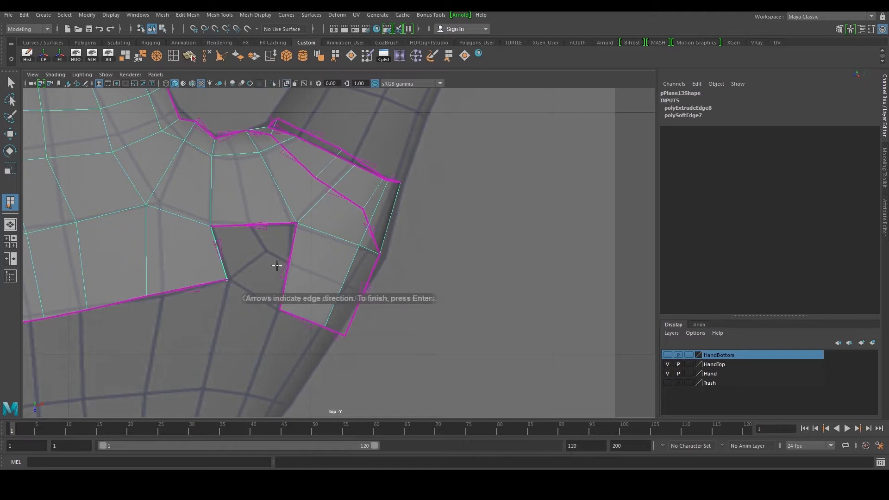
click(287, 268)
key(Return)
Extrude the thumb-side border edges further down the palm, positioning the new vertices on the hand
scroll(286, 269, down, 6)
scroll(288, 267, up, 2)
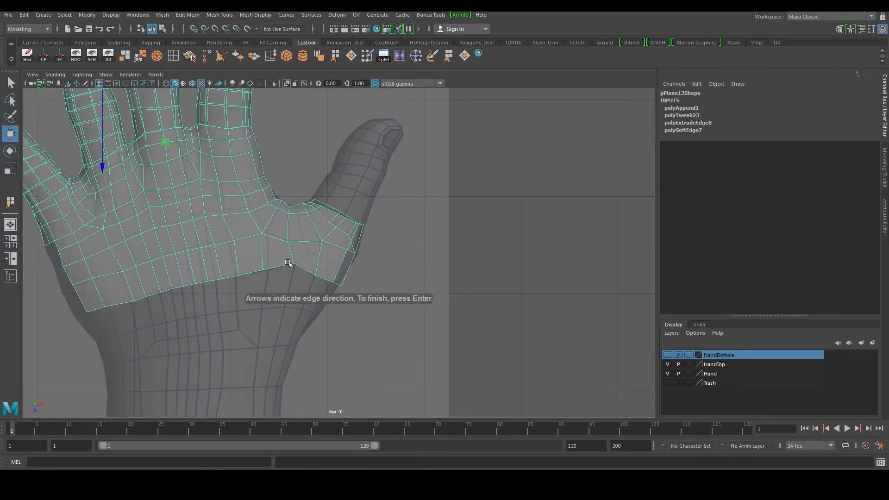
alt+middle_drag(286, 266, 323, 260)
scroll(355, 263, up, 3)
click(354, 268)
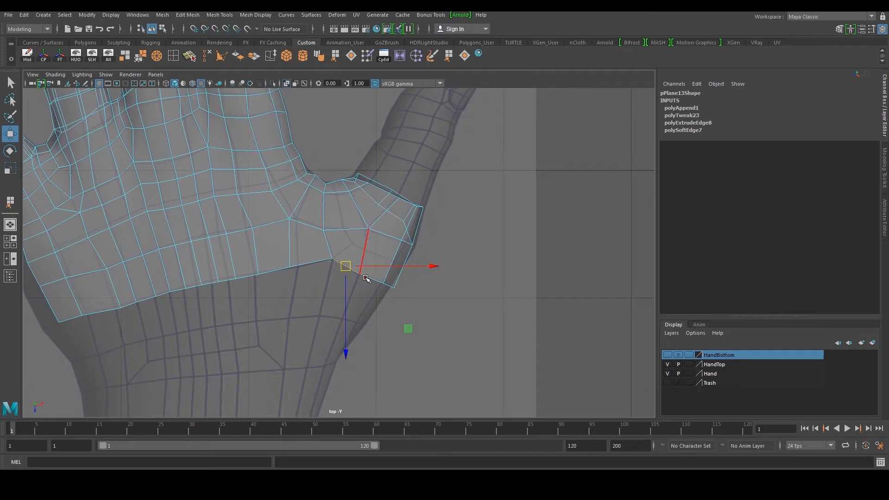
alt+middle_drag(337, 308, 338, 285)
shift+right_drag(316, 288, 358, 264)
drag(363, 253, 342, 298)
alt+middle_drag(330, 315, 331, 292)
shift+right_drag(290, 294, 289, 320)
key(w)
drag(347, 275, 323, 315)
scroll(345, 300, up, 2)
scroll(344, 281, up, 1)
right_drag(344, 280, 261, 252)
drag(274, 255, 316, 277)
drag(299, 261, 309, 277)
drag(332, 262, 350, 298)
drag(345, 290, 345, 282)
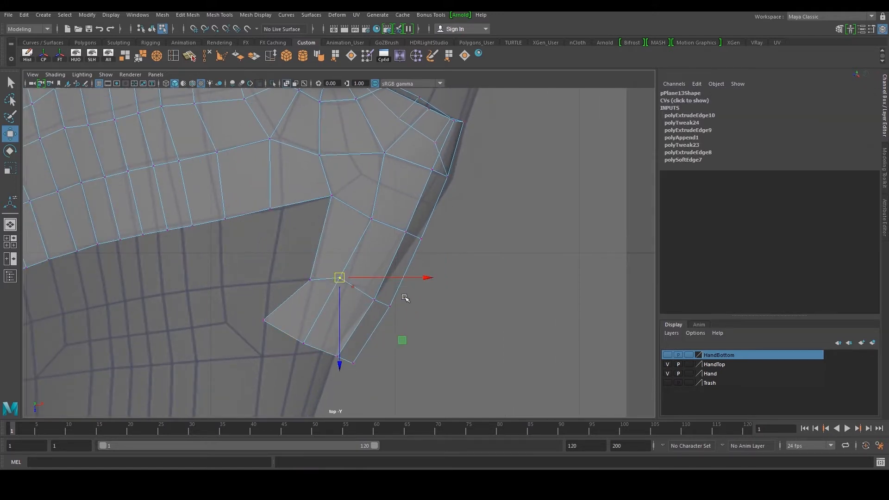
Tweak the vertices of the new strip to follow the hand surface
drag(370, 315, 370, 316)
drag(381, 307, 369, 292)
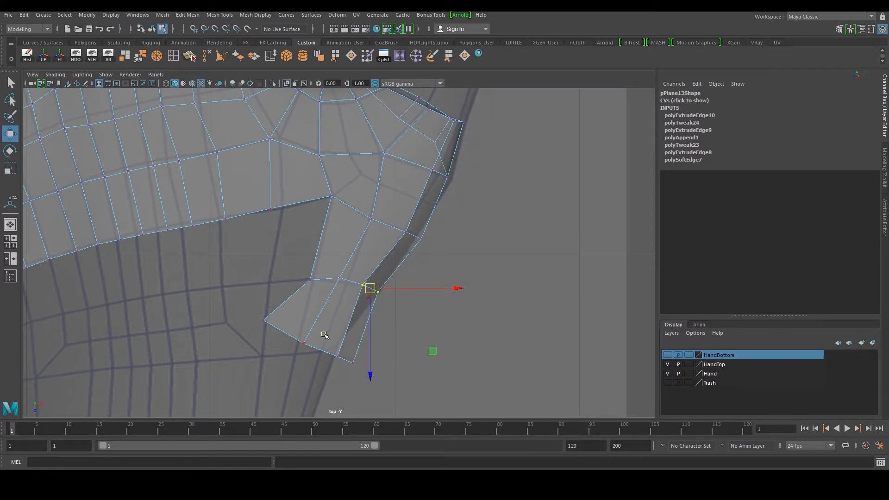
drag(307, 351, 308, 352)
drag(304, 344, 335, 363)
mouse_move(336, 355)
mouse_down()
mouse_move(354, 361)
mouse_move(341, 351)
mouse_move(322, 357)
mouse_up()
drag(321, 354, 321, 351)
drag(246, 307, 296, 347)
Pull the new strip's vertices onto the hand surface in the perspective view
key(space)
key(space)
alt+drag(457, 246, 437, 218)
alt+right_drag(437, 218, 456, 244)
click(474, 246)
shift+click(453, 283)
drag(475, 192, 475, 199)
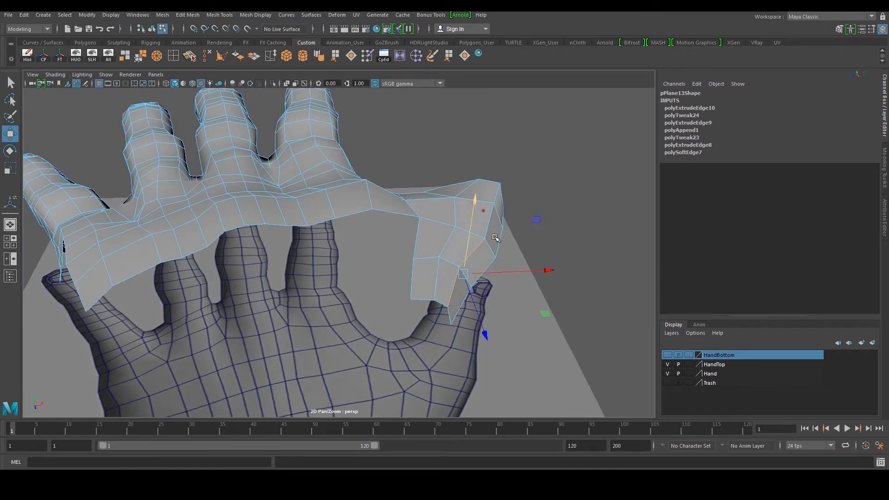
alt+drag(495, 237, 490, 211)
click(461, 284)
alt+drag(501, 259, 307, 254)
click(451, 292)
alt+middle_drag(306, 254, 327, 254)
alt+right_drag(328, 254, 340, 254)
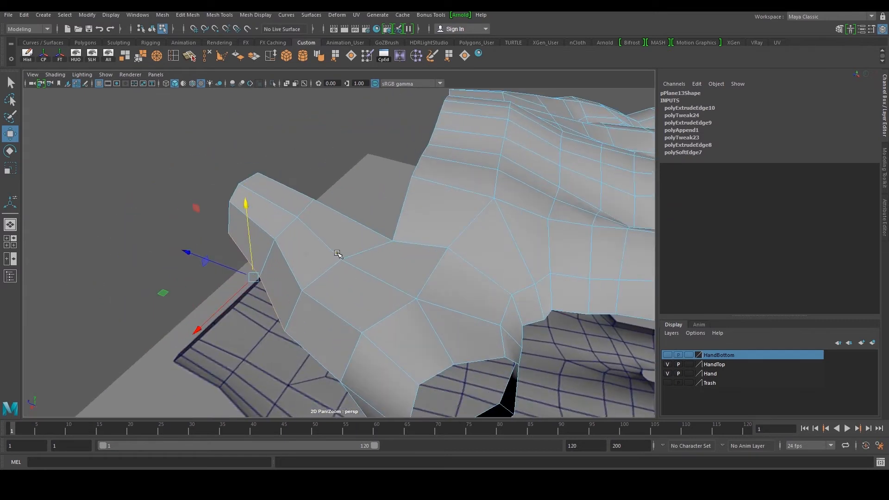
alt+drag(339, 254, 330, 274)
alt+drag(236, 291, 437, 244)
key(space)
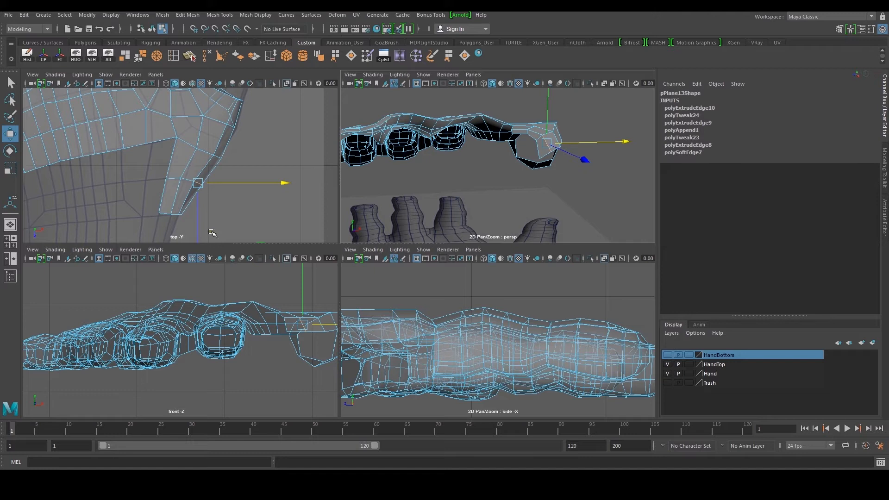
key(space)
scroll(241, 207, down, 8)
scroll(297, 237, up, 5)
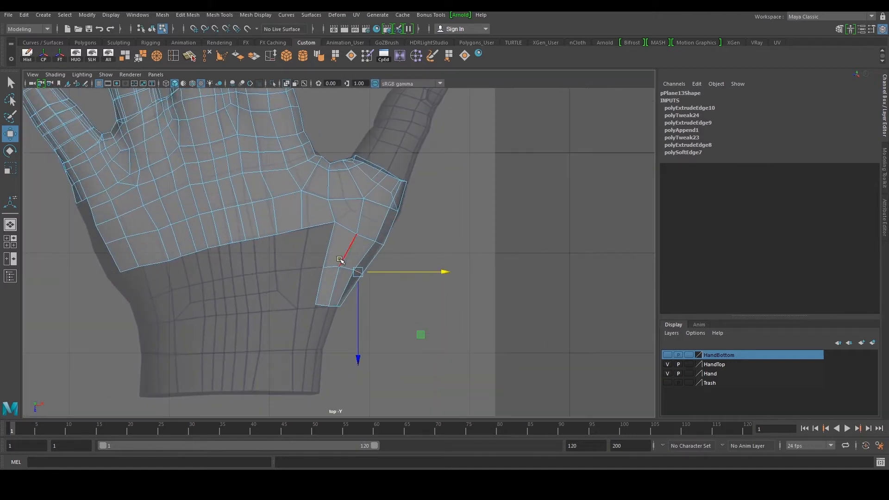
Extrude an edge of the thumb strip across the lower palm to start a new horizontal strip, positioning its vertices
click(317, 281)
alt+middle_drag(316, 281, 373, 277)
shift+right_drag(268, 272, 268, 279)
key(w)
scroll(268, 279, up, 3)
drag(391, 292, 184, 318)
right_drag(167, 302, 157, 302)
click(187, 294)
drag(190, 295, 148, 310)
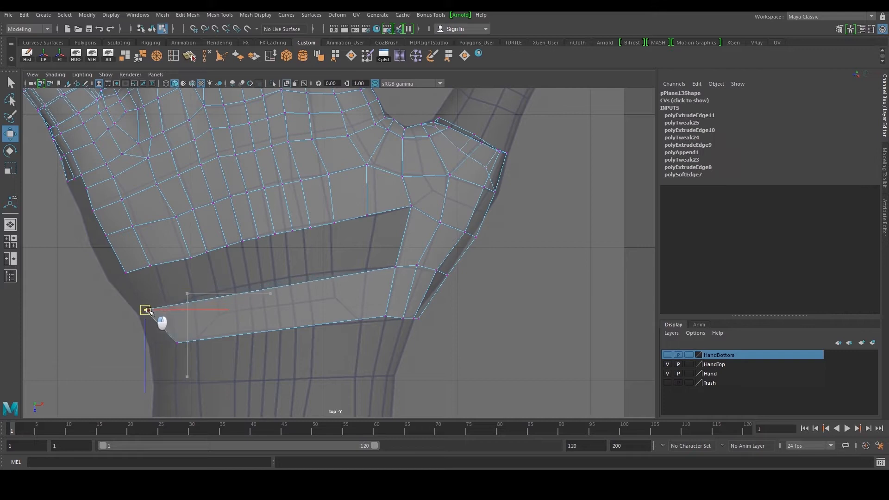
mouse_move(157, 349)
mouse_down()
mouse_move(187, 335)
mouse_move(167, 345)
mouse_up()
alt+middle_drag(159, 331, 287, 340)
scroll(218, 312, up, 2)
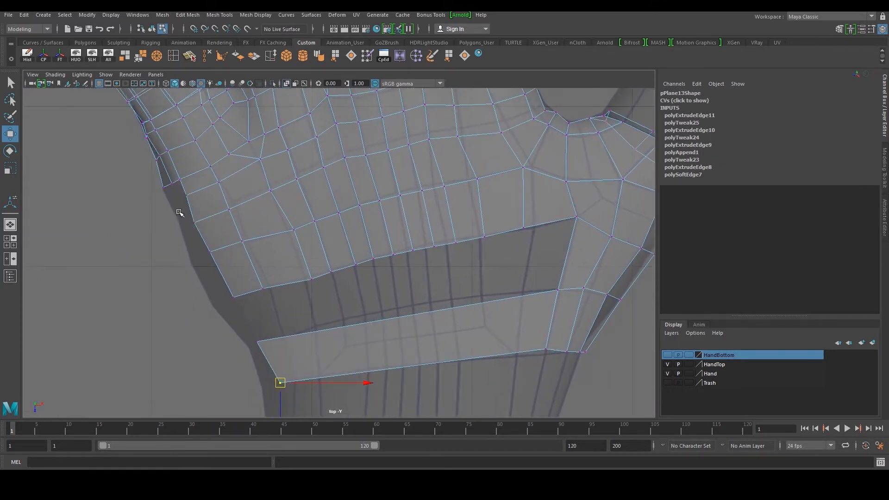
Select the outer border edges along the palm's side and extrude them downward
right_drag(178, 215, 178, 200)
click(182, 188)
shift+click(190, 208)
shift+click(202, 240)
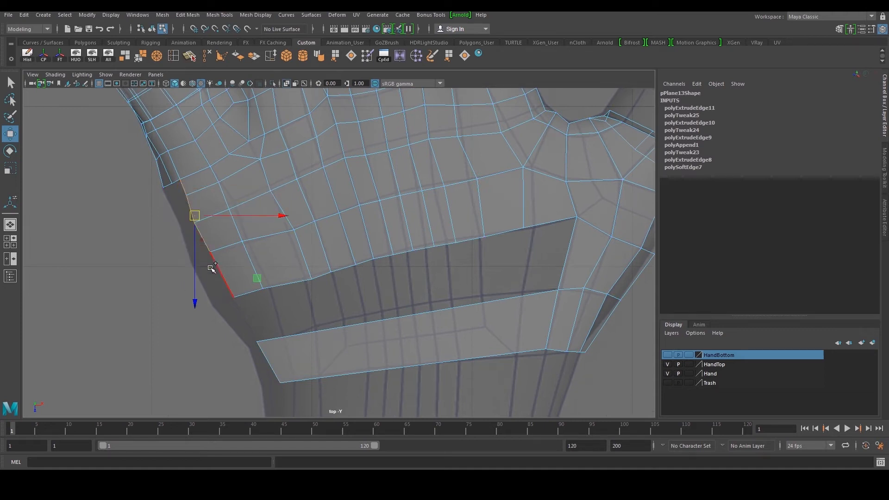
alt+middle_drag(215, 260, 241, 250)
shift+right_drag(237, 239, 237, 261)
key(space)
key(space)
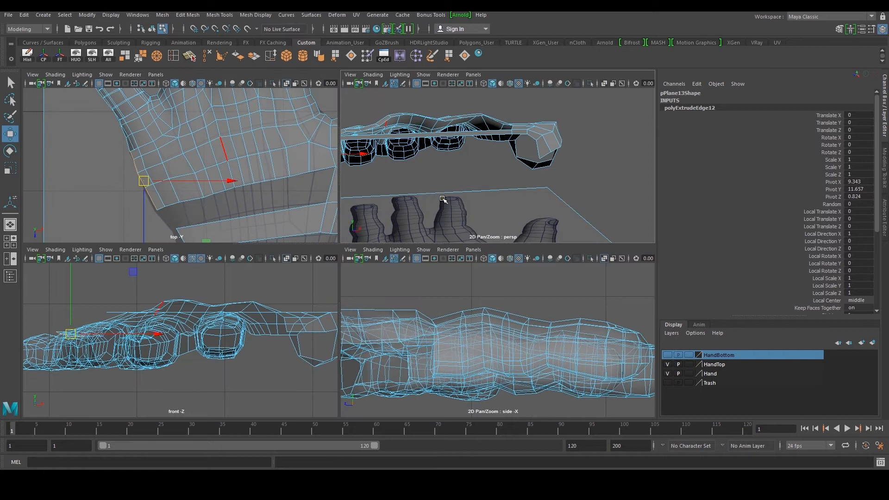
Position the new side-strip vertices onto the hand surface in the perspective view
key(f)
alt+drag(329, 197, 390, 209)
drag(339, 175, 331, 264)
alt+drag(330, 264, 352, 263)
click(352, 263)
key(ctrl+z)
key(e)
drag(367, 256, 356, 276)
key(w)
right_drag(355, 276, 315, 278)
drag(274, 334, 275, 334)
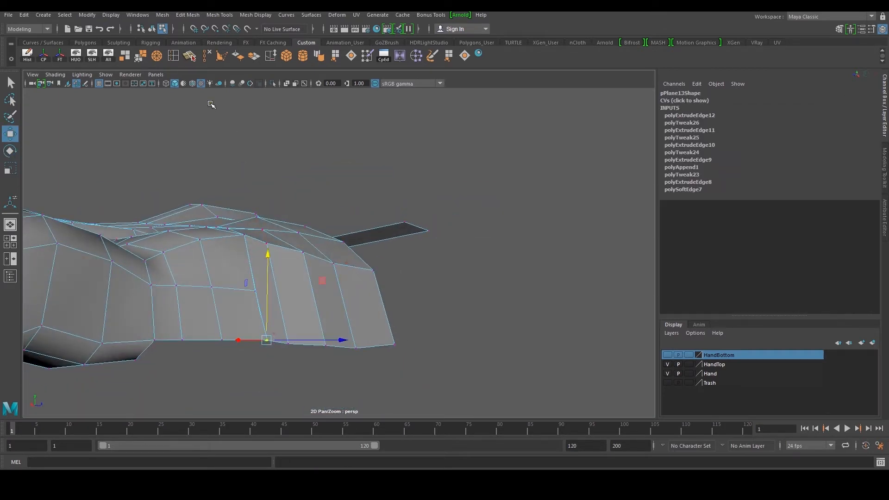
Merge the selected vertices and insert an edge loop along the side strip
click(159, 55)
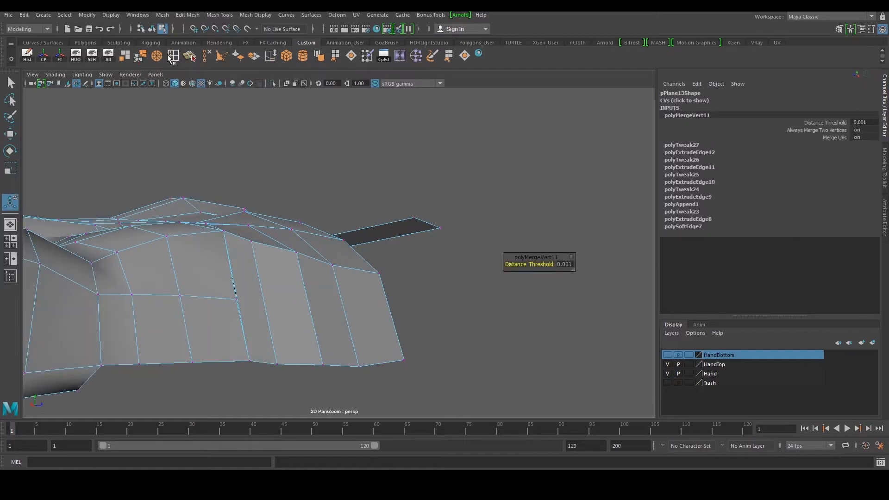
click(173, 55)
scroll(276, 295, up, 4)
drag(226, 321, 226, 326)
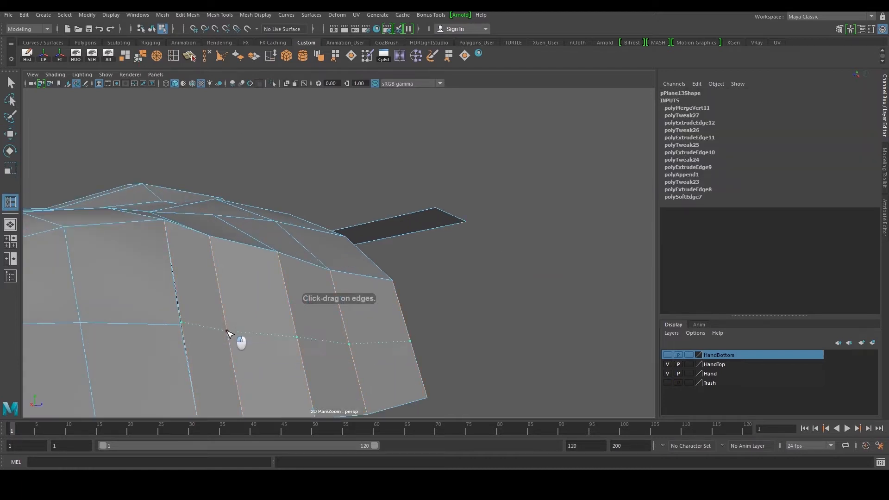
Tweak the vertices of the new edge loop to follow the side of the hand
key(w)
scroll(259, 315, down, 3)
alt+drag(319, 301, 356, 320)
alt+drag(286, 295, 305, 304)
alt+drag(299, 311, 294, 282)
right_drag(301, 301, 265, 304)
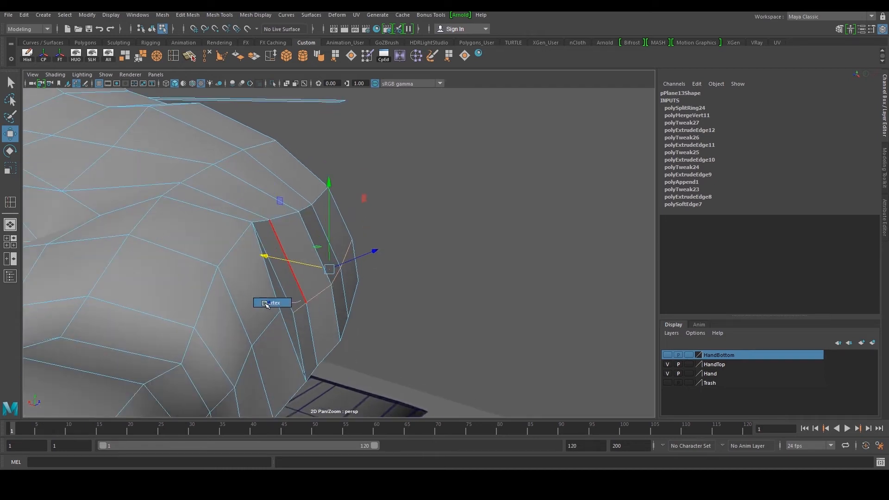
Merge two vertices at the side strip's corner and adjust the neighbouring vertices
click(294, 313)
click(139, 61)
alt+drag(250, 274, 291, 292)
right_drag(308, 309, 307, 293)
double_click(308, 295)
alt+drag(307, 296, 199, 275)
key(w)
drag(164, 170, 306, 264)
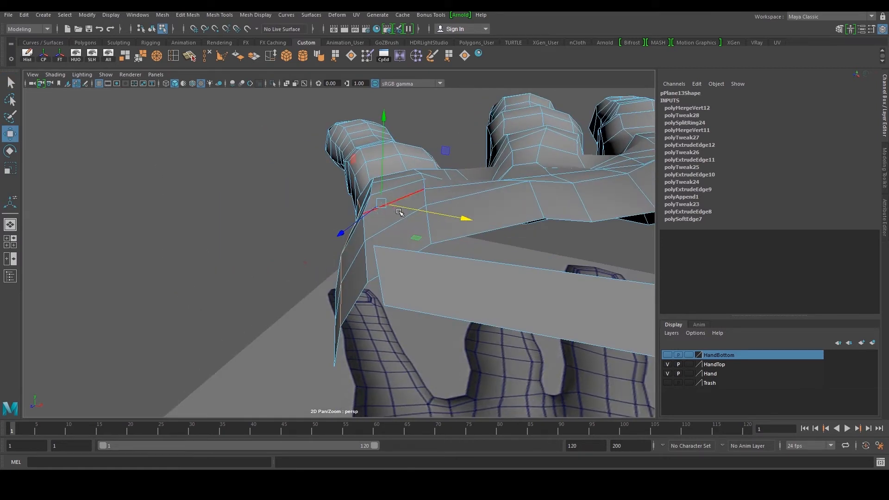
drag(361, 218, 359, 220)
drag(434, 215, 431, 215)
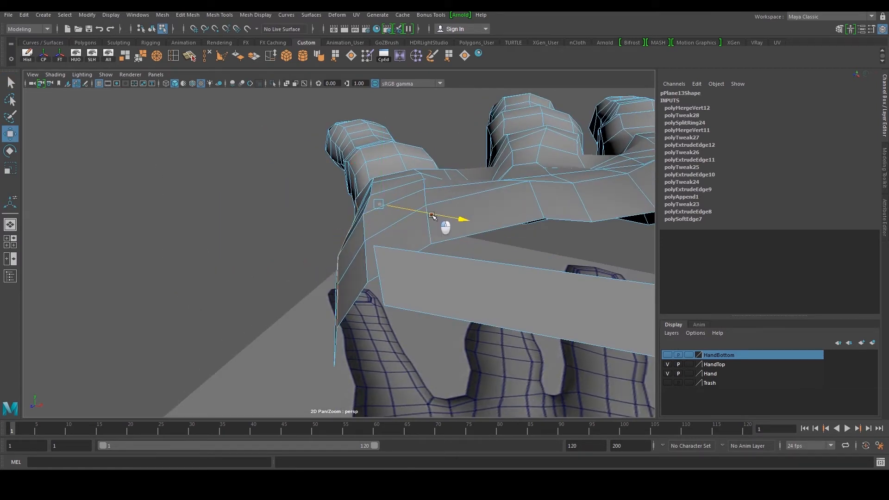
Switch to object mode and soften the edges of the retopology mesh
key(F8)
alt+drag(446, 155, 433, 154)
click(299, 202)
click(361, 195)
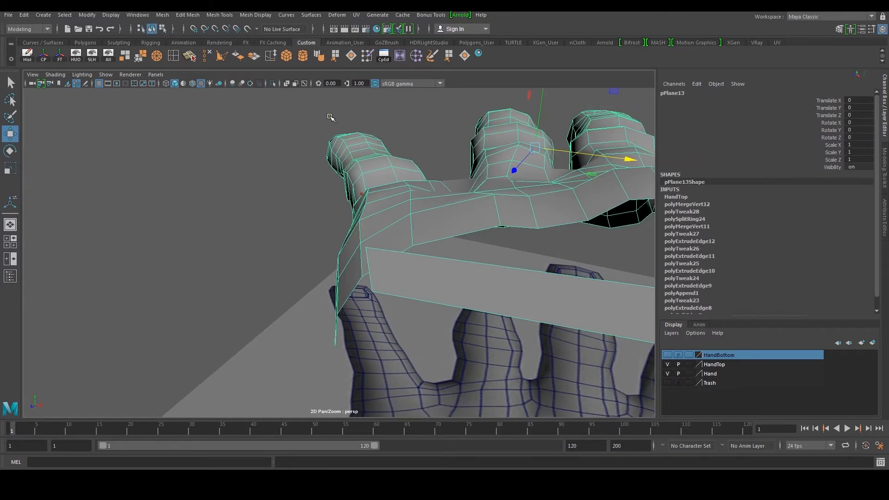
click(316, 59)
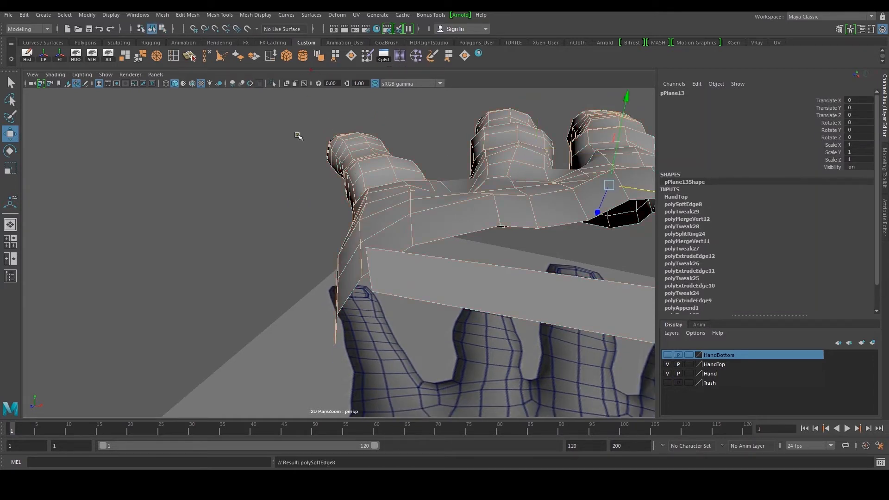
Tweak the vertices of the lower palm strip in the top view to follow the hand
click(297, 134)
alt+drag(298, 135, 324, 249)
scroll(323, 248, down, 4)
click(329, 246)
key(space)
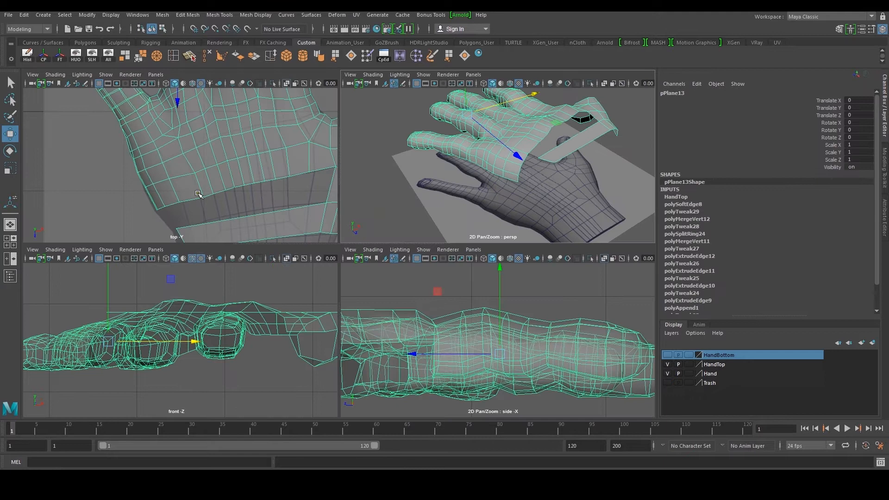
key(space)
alt+middle_drag(299, 324, 222, 256)
right_drag(297, 318, 254, 312)
drag(235, 299, 263, 323)
scroll(264, 324, up, 3)
alt+middle_drag(287, 319, 254, 319)
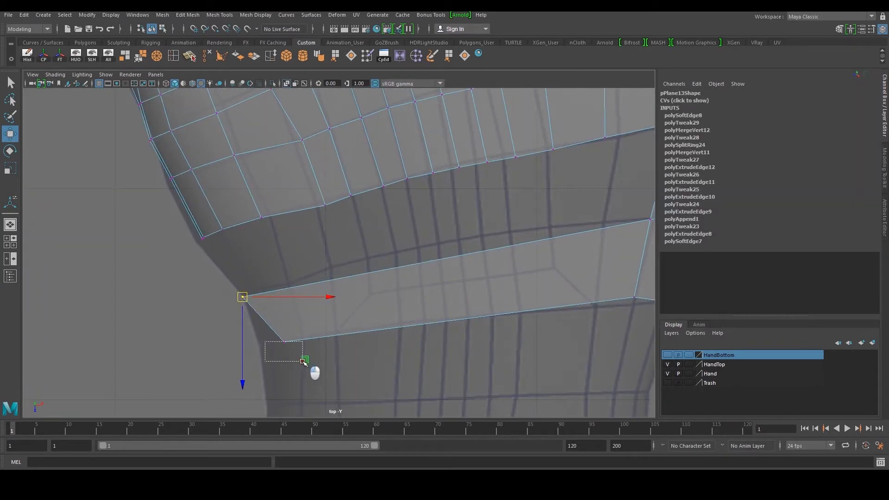
drag(300, 360, 305, 333)
click(288, 324)
right_drag(287, 324, 274, 325)
drag(277, 330, 291, 346)
drag(290, 345, 266, 346)
alt+middle_drag(312, 307, 261, 326)
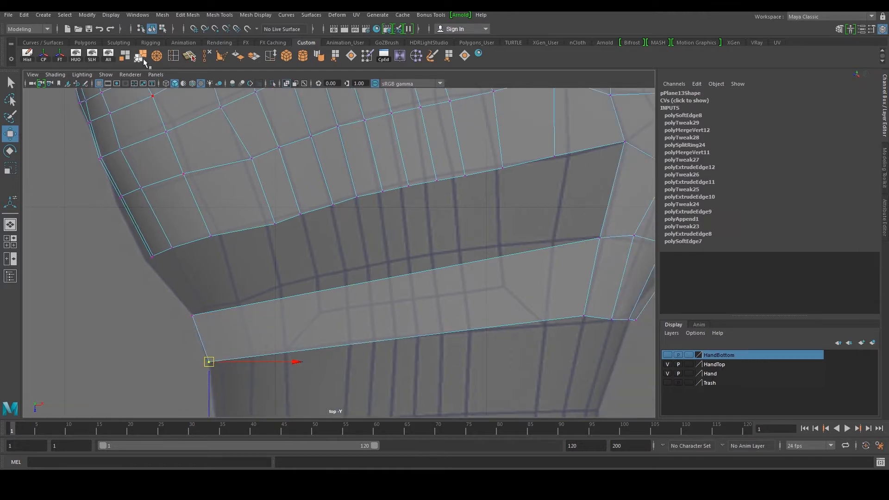
Insert several edge loops across the lower palm strip
click(174, 57)
alt+middle_drag(291, 284, 309, 277)
drag(230, 306, 265, 300)
alt+middle_drag(265, 300, 226, 306)
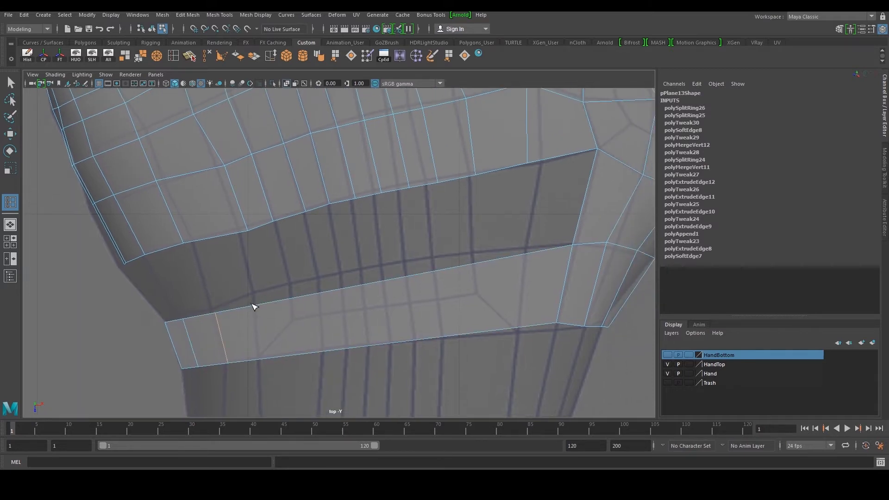
click(295, 304)
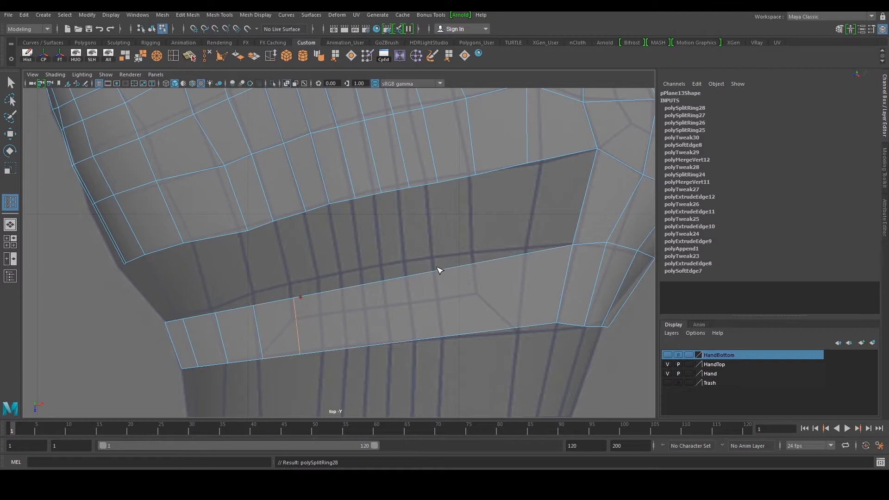
alt+middle_drag(371, 290, 344, 298)
click(454, 272)
Move the new edge-loop vertices to line up with the palm strip above
key(w)
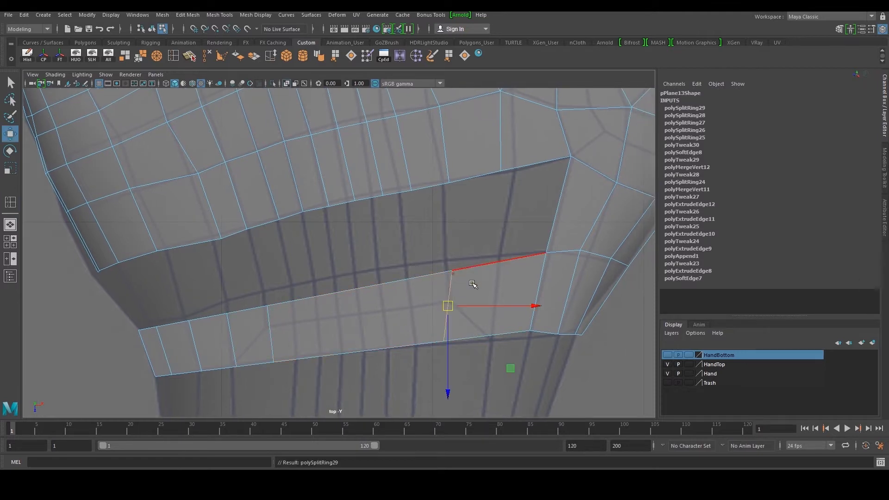
alt+middle_drag(455, 278, 413, 291)
alt+middle_drag(431, 262, 364, 246)
key(F9)
drag(321, 272, 360, 293)
drag(349, 282, 343, 273)
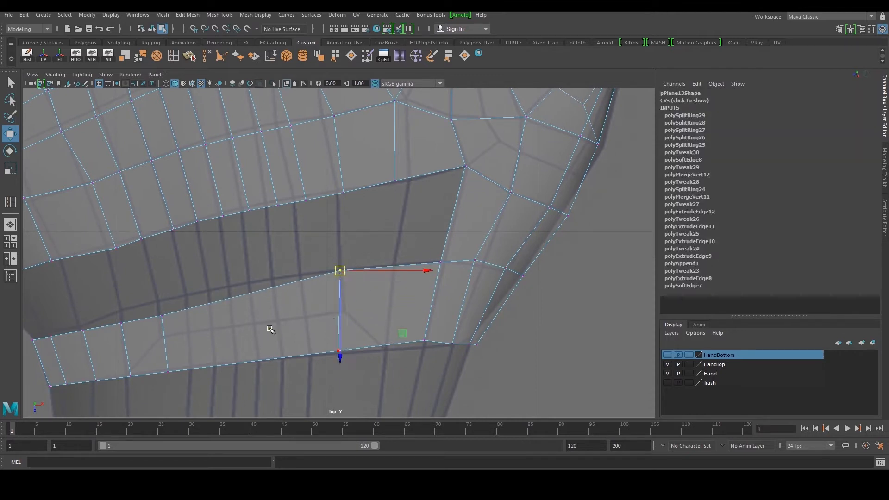
Cut a diagonal edge path across the lower strip with Multi-Cut and nudge its middle vertex
click(188, 59)
alt+middle_drag(342, 305, 334, 268)
alt+right_drag(334, 268, 385, 303)
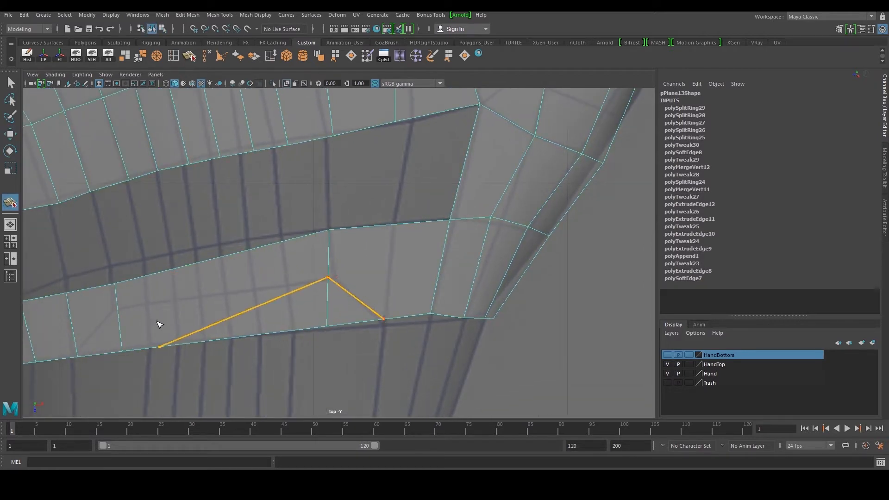
click(117, 309)
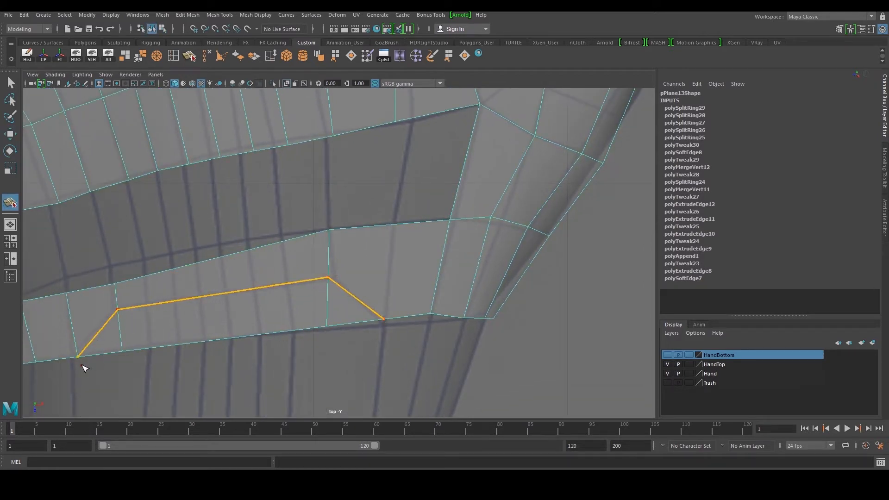
key(w)
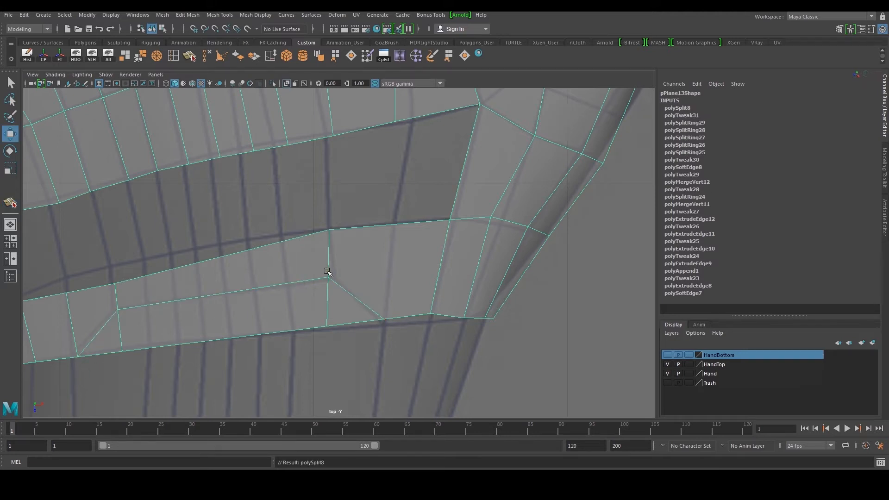
alt+middle_drag(350, 265, 339, 265)
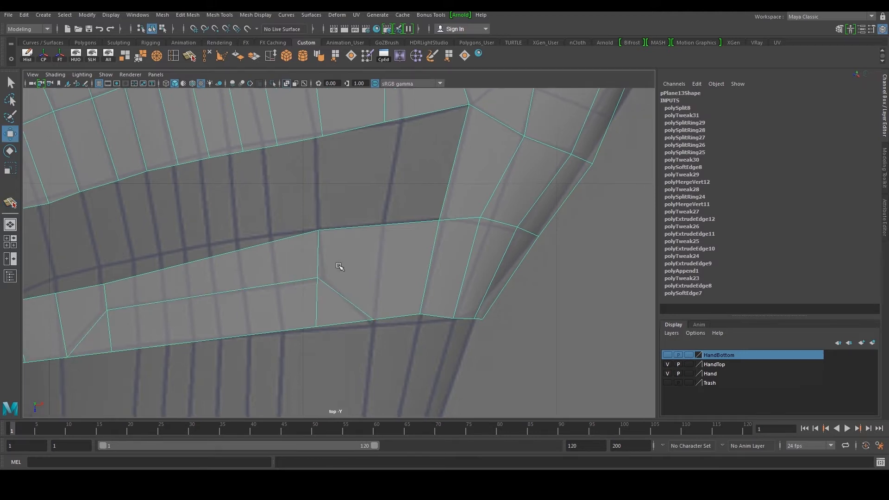
Cut a vertical edge across the lower strip face with Multi-Cut
click(190, 59)
drag(375, 295, 390, 321)
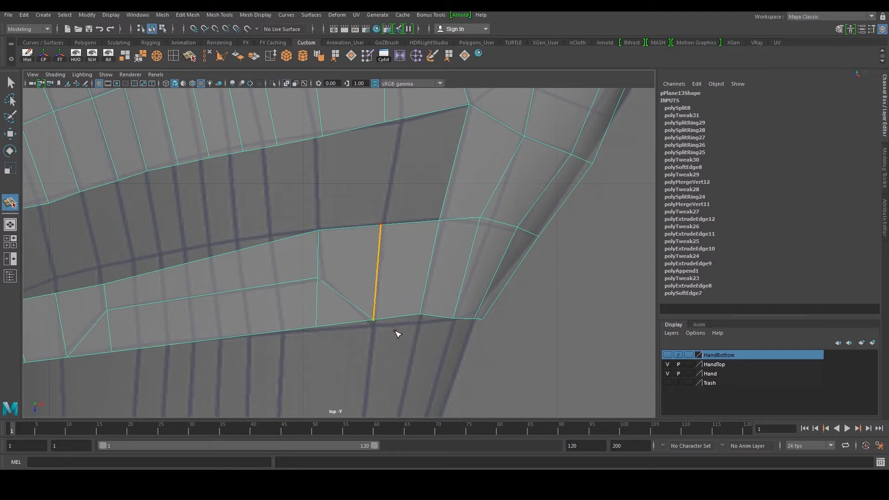
key(w)
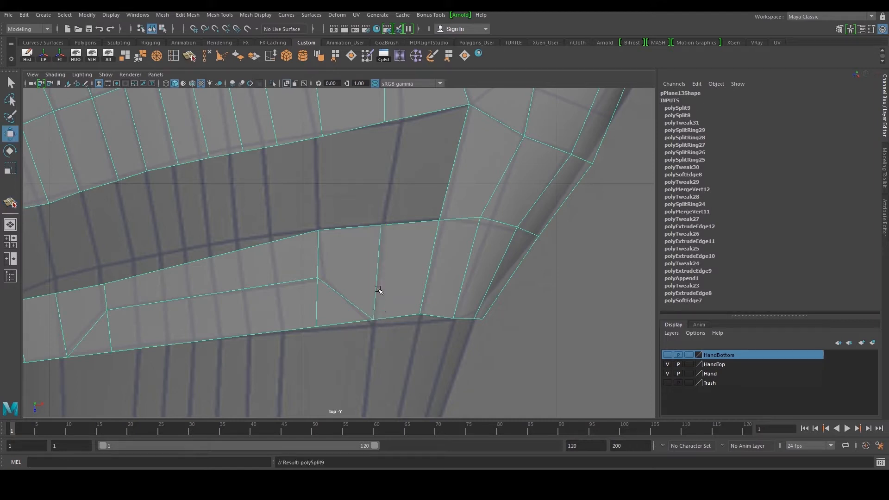
click(357, 229)
shift+right_drag(342, 211, 350, 230)
drag(351, 227, 352, 174)
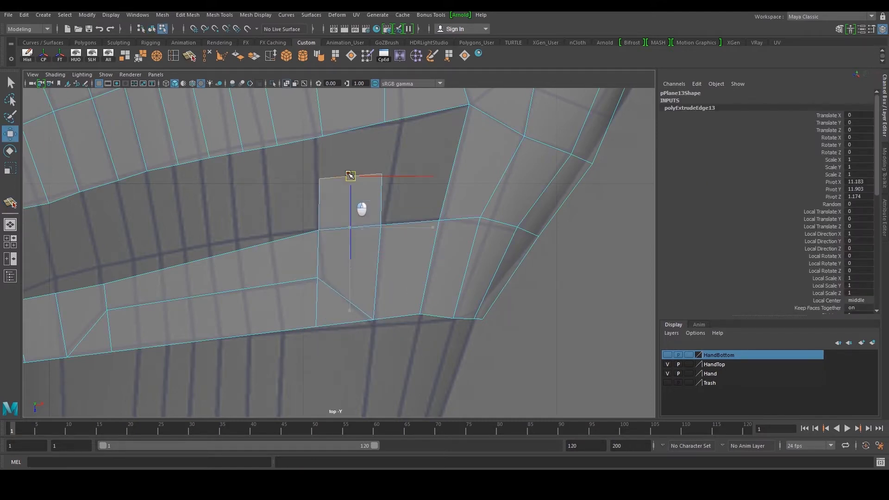
alt+middle_drag(361, 208, 351, 277)
right_drag(340, 227, 308, 222)
drag(305, 228, 329, 261)
right_drag(334, 261, 334, 276)
click(336, 271)
key(Delete)
Append two polygons to fill the gap between the upper and lower palm strips
click(450, 56)
click(392, 304)
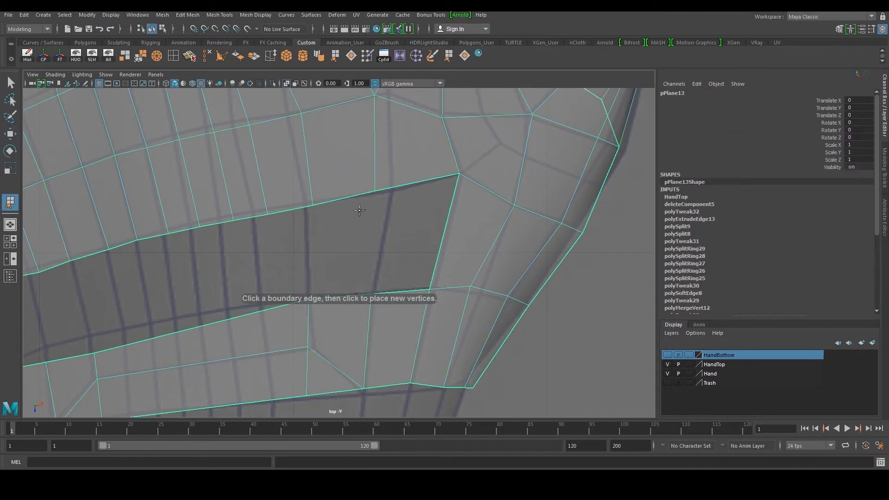
click(345, 198)
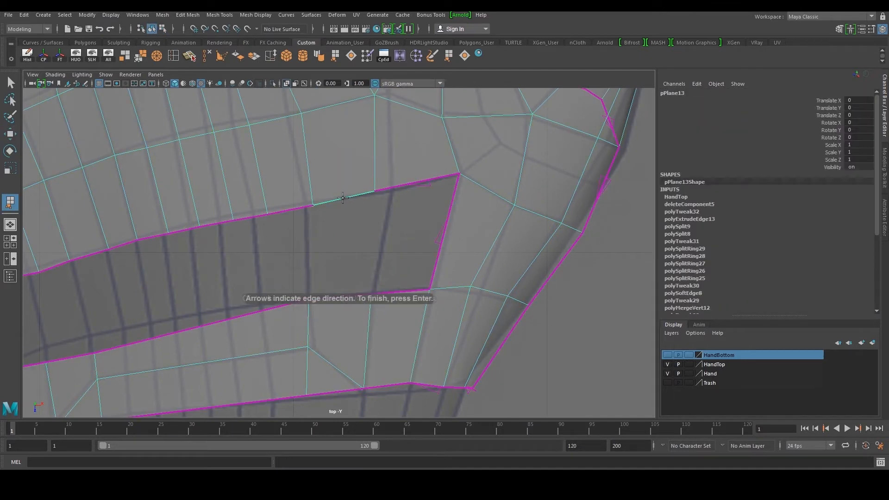
click(333, 298)
key(Return)
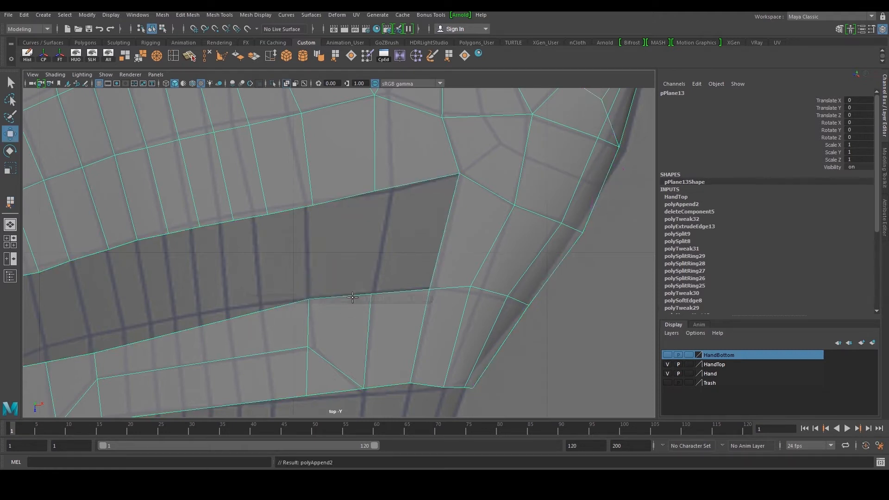
scroll(414, 245, up, 2)
key(y)
click(357, 303)
click(335, 191)
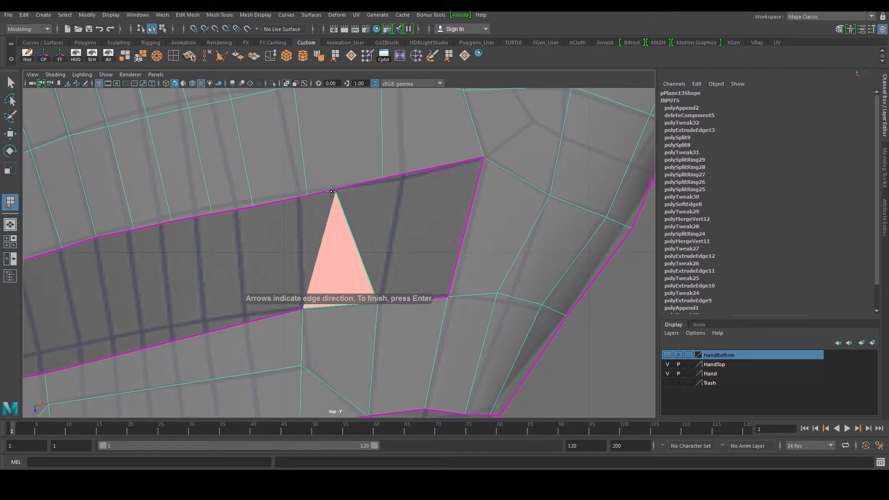
key(ctrl+z)
click(332, 190)
key(Return)
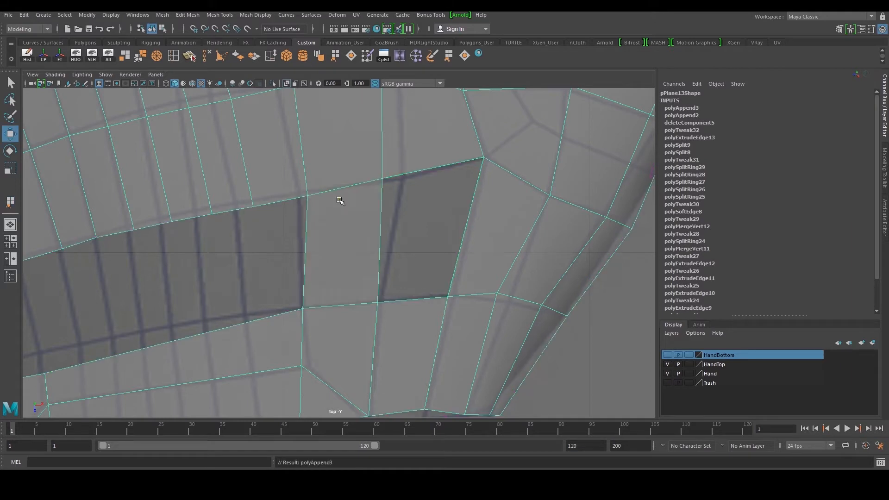
Fill the remaining open hole in the retopology mesh with Close Border
key(space)
key(space)
alt+right_drag(339, 204, 420, 210)
double_click(419, 232)
alt+drag(402, 216, 353, 199)
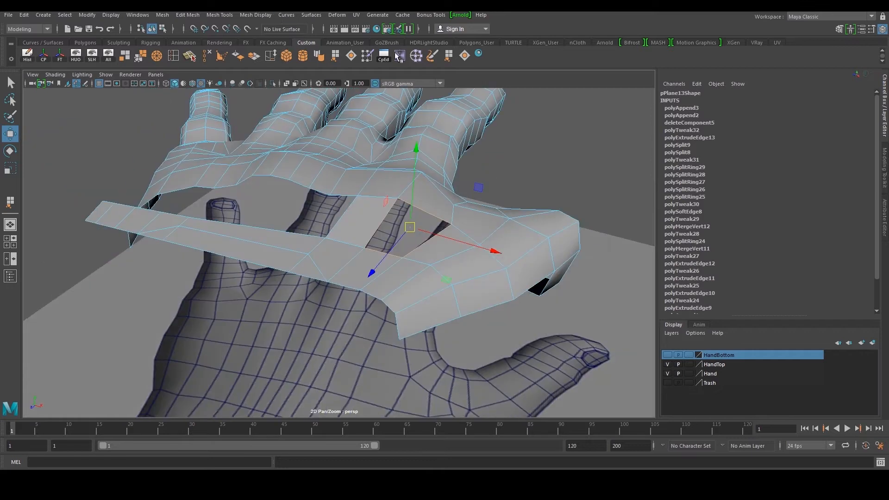
click(465, 56)
alt+drag(447, 204, 345, 216)
alt+right_drag(324, 217, 325, 251)
alt+drag(287, 218, 413, 268)
click(296, 229)
shift+click(274, 248)
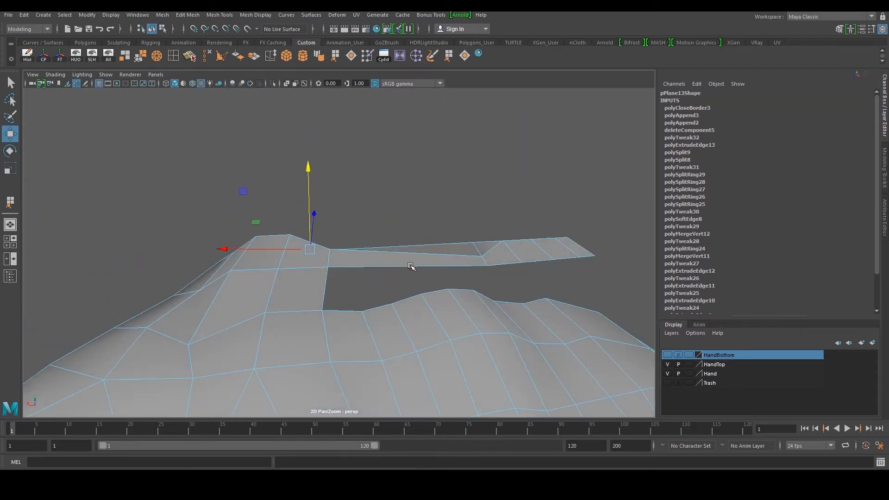
Orbit and zoom around the hand to inspect the retopology mesh
right_drag(412, 267, 389, 265)
alt+drag(402, 260, 397, 254)
scroll(380, 253, up, 2)
alt+drag(314, 249, 343, 287)
alt+drag(409, 282, 399, 308)
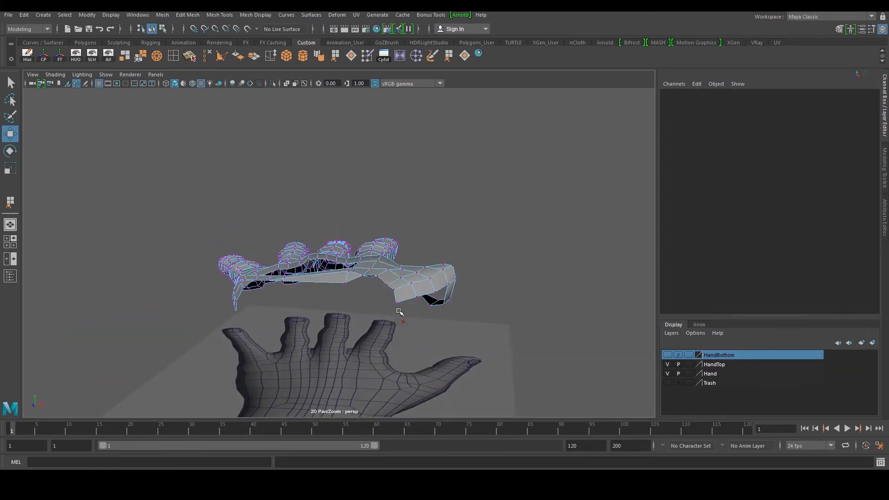
scroll(403, 324, up, 5)
alt+drag(399, 339, 324, 225)
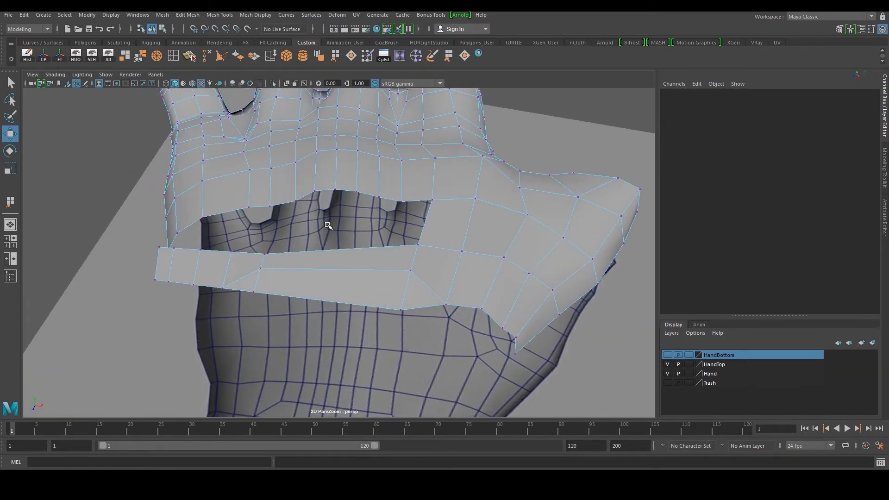
Tweak the vertices at the end of the lower palm strip in the top view to follow the hand outline
key(space)
key(space)
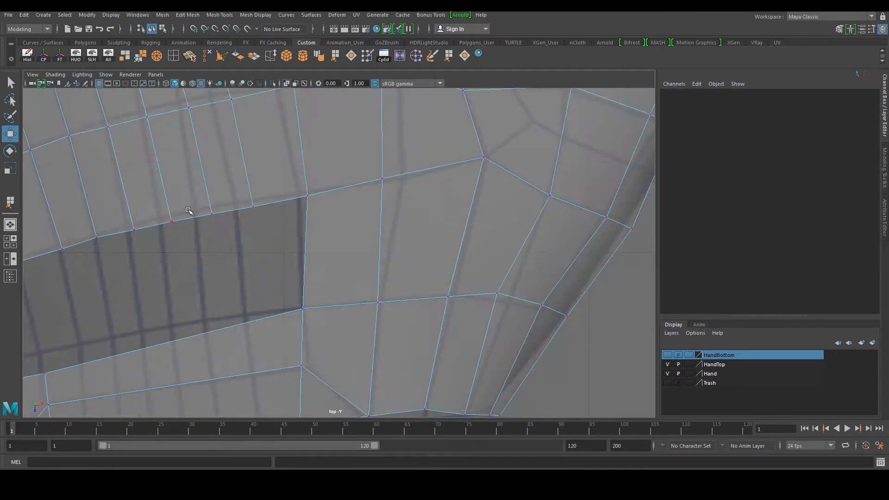
alt+middle_drag(190, 215, 351, 92)
alt+middle_drag(180, 249, 389, 217)
alt+middle_drag(266, 226, 301, 256)
drag(251, 256, 284, 293)
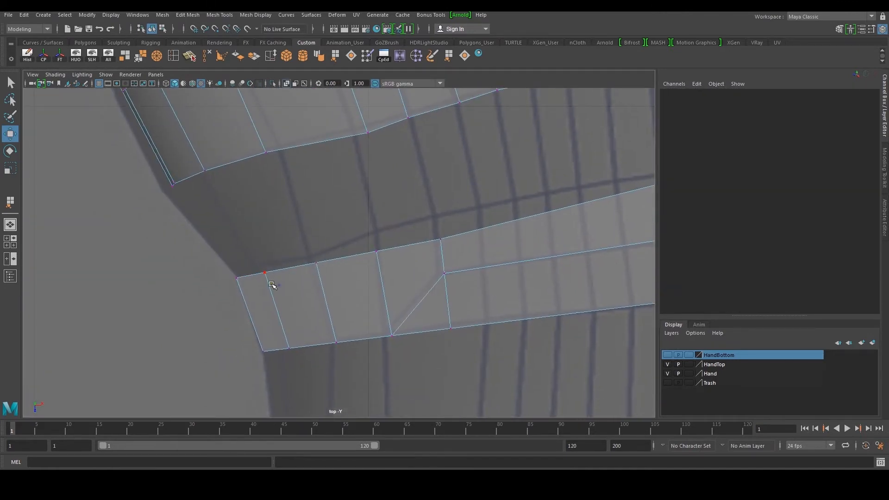
key(space)
key(space)
alt+drag(444, 176, 394, 232)
right_drag(286, 266, 285, 241)
click(278, 284)
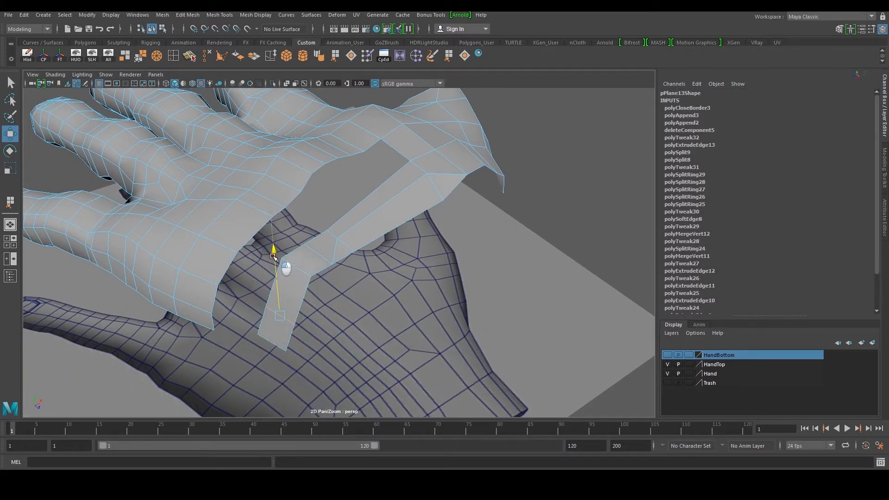
Move the vertices at the bottom of the vertical strip to sit on the hand surface
alt+drag(333, 333, 268, 254)
middle_drag(255, 274, 252, 252)
click(302, 239)
drag(302, 182, 304, 196)
alt+drag(304, 204, 326, 231)
alt+drag(323, 303, 364, 305)
Append a polygon bridging the vertical strip and the lower strip near the wrist
scroll(364, 305, up, 5)
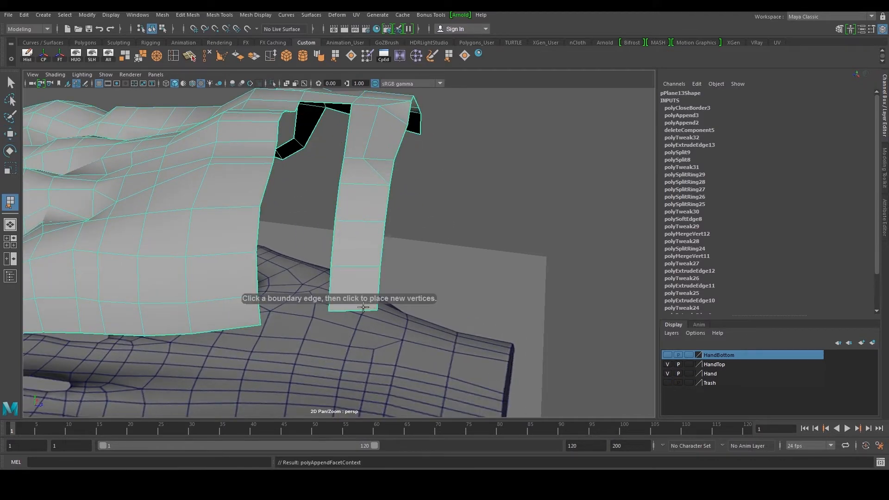
click(334, 292)
click(260, 313)
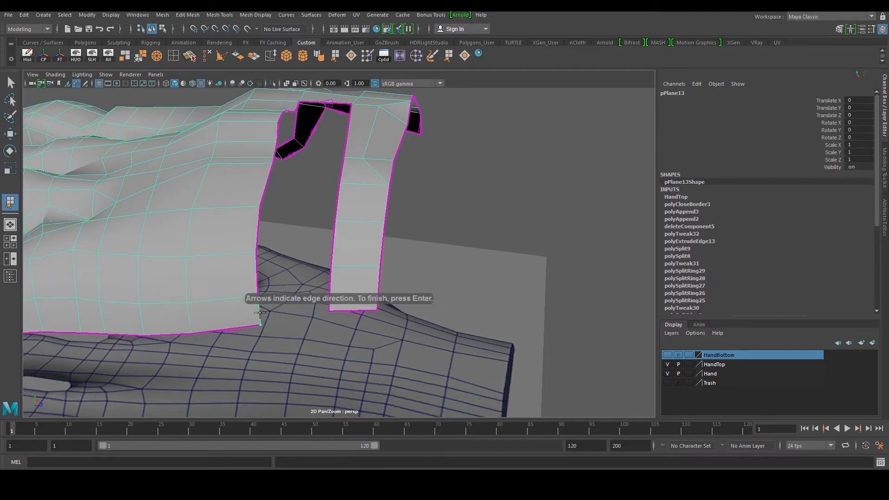
click(332, 287)
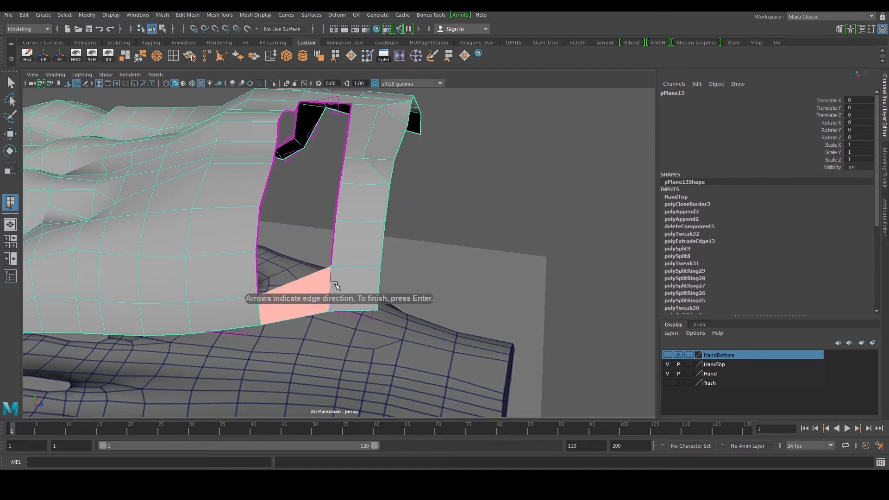
key(Return)
Select and reposition vertices and edges around the new wrist polygon to fit the hand
key(F11)
drag(296, 221, 297, 231)
click(370, 283)
key(F8)
key(F8)
click(350, 284)
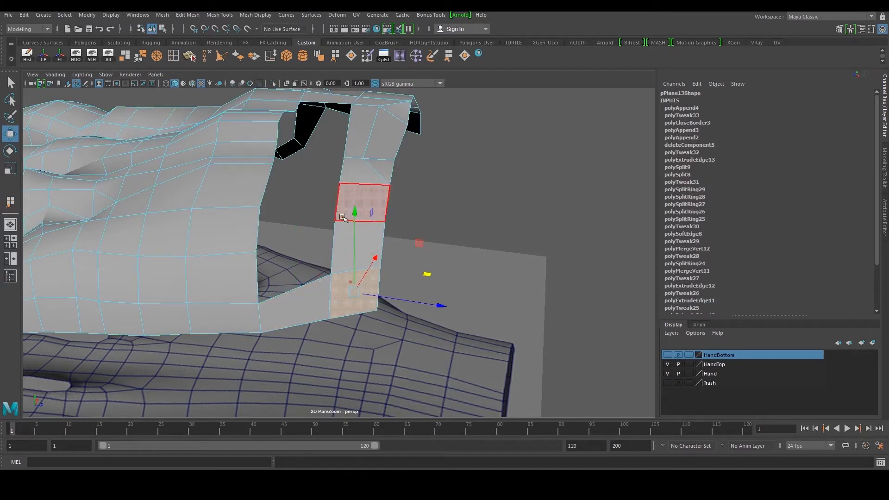
key(F10)
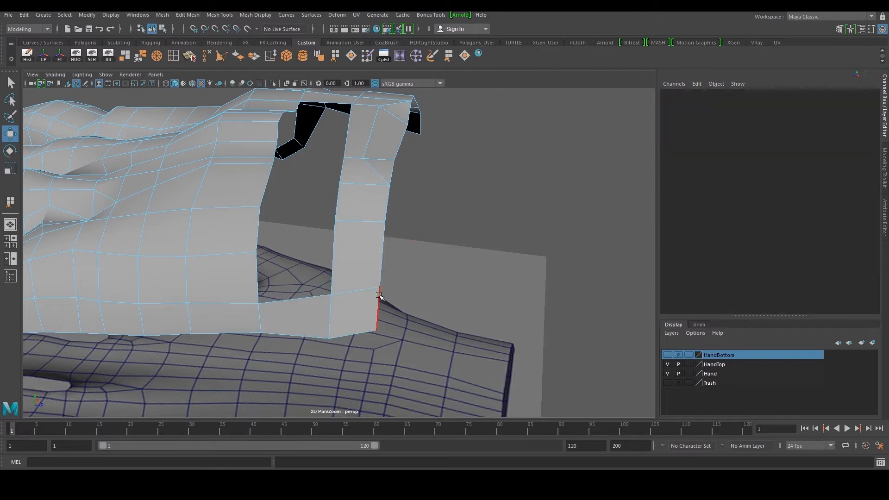
click(379, 295)
click(381, 241)
right_drag(328, 299, 326, 299)
drag(323, 283, 387, 304)
drag(357, 218, 273, 227)
alt+middle_drag(272, 227, 288, 238)
alt+drag(288, 238, 310, 307)
click(278, 283)
right_drag(340, 236, 334, 211)
double_click(332, 209)
alt+middle_drag(336, 211, 325, 255)
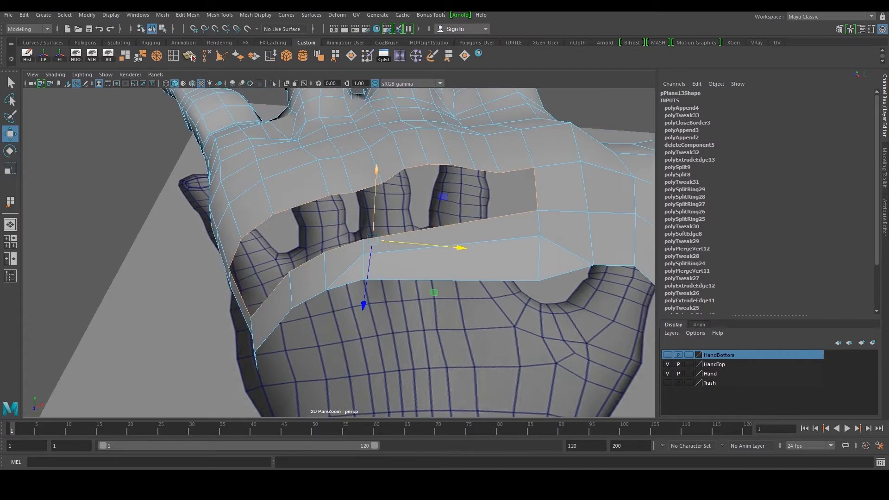
Fill the hole between the strips with Close Border, then cut two horizontal edges across the new face with Multi-Cut
click(466, 59)
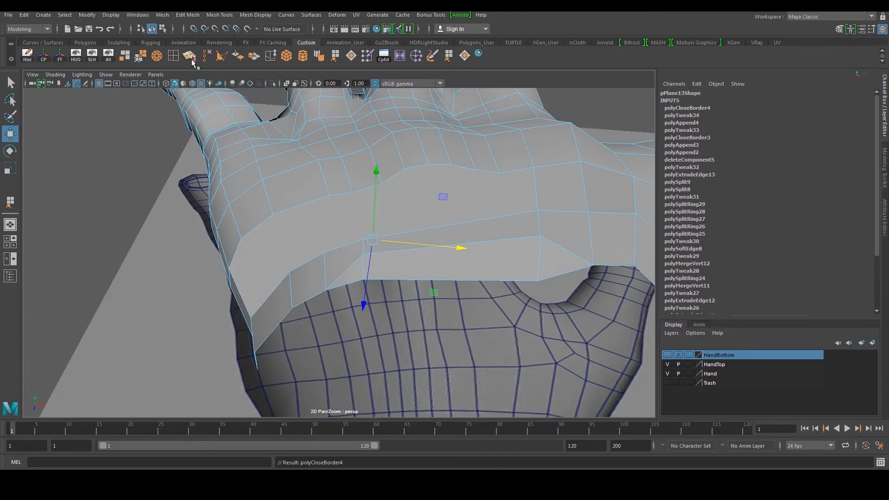
click(190, 56)
alt+drag(232, 263, 282, 279)
alt+drag(265, 334, 350, 318)
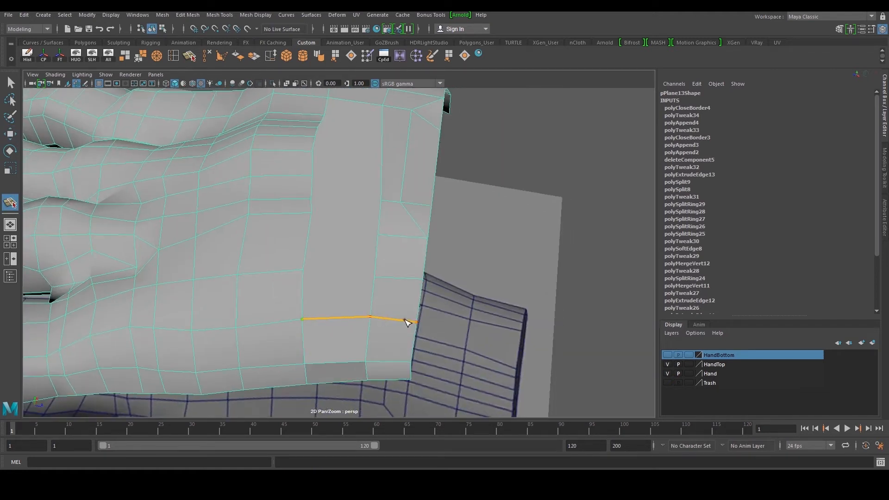
key(w)
key(y)
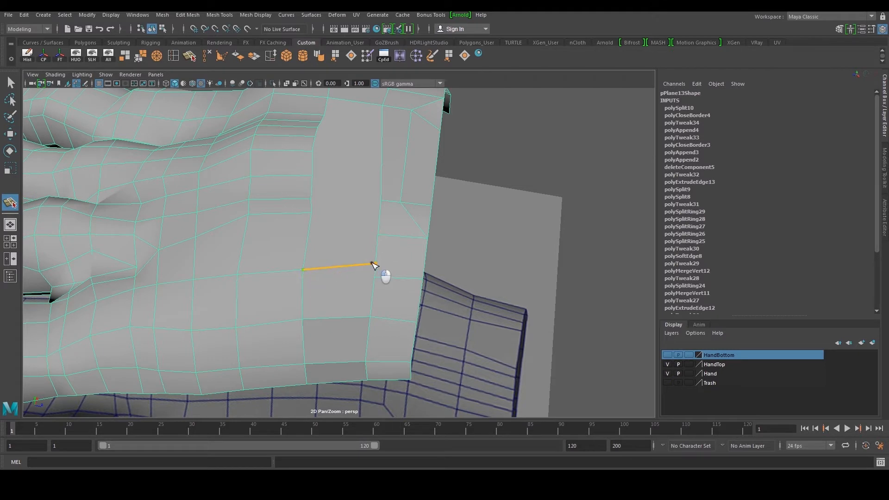
key(w)
Cut another horizontal edge across the filled area with Multi-Cut and adjust its vertices
alt+drag(377, 290, 283, 262)
right_drag(285, 263, 272, 265)
click(282, 275)
drag(314, 274, 278, 161)
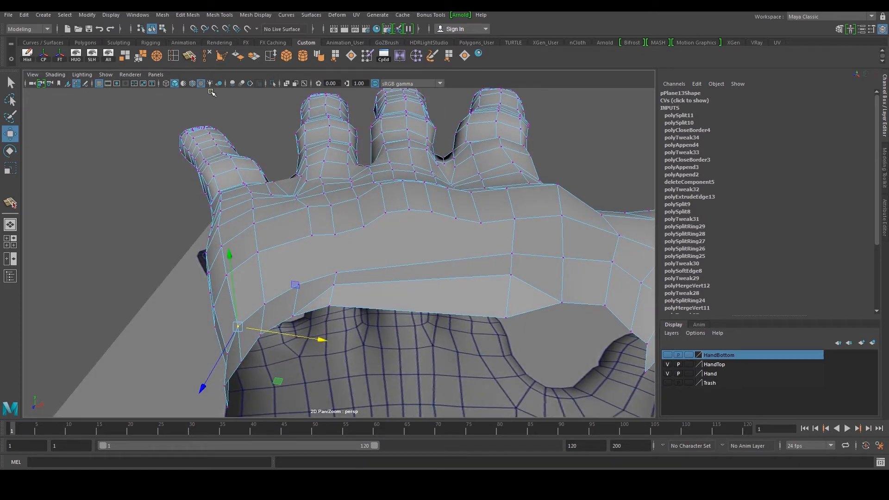
click(190, 57)
scroll(302, 251, up, 3)
key(w)
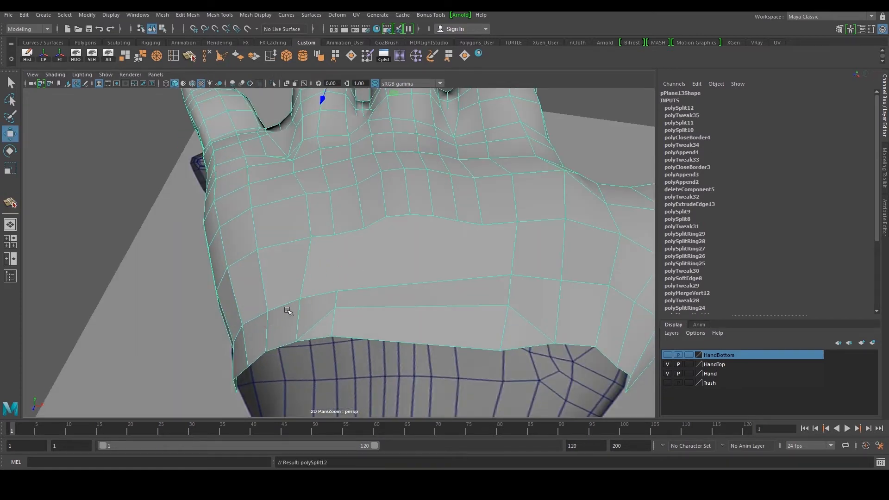
Cut an edge from the palm down to the lower border with Multi-Cut in the top view
key(space)
key(space)
scroll(178, 244, down, 6)
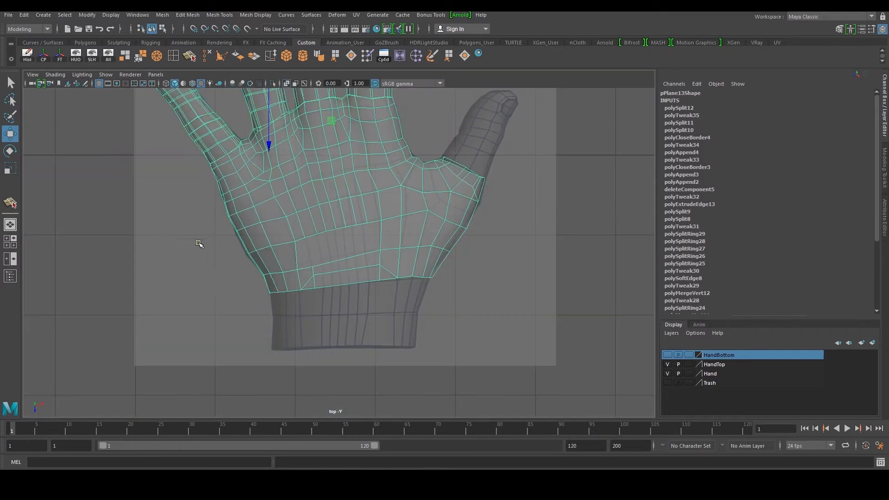
scroll(258, 242, up, 4)
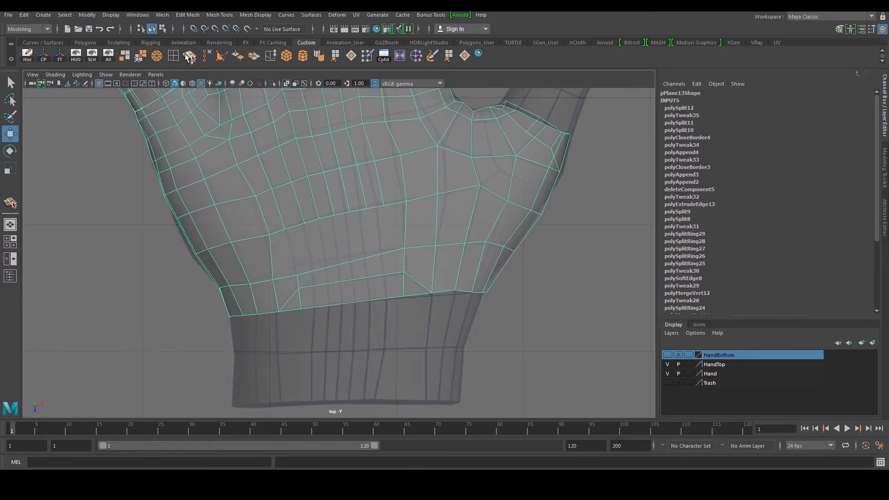
key(y)
click(289, 295)
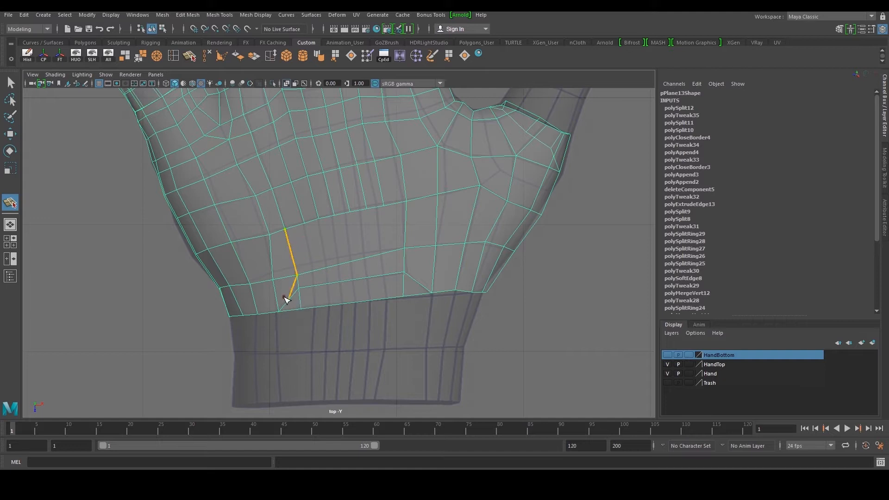
key(w)
scroll(294, 288, up, 1)
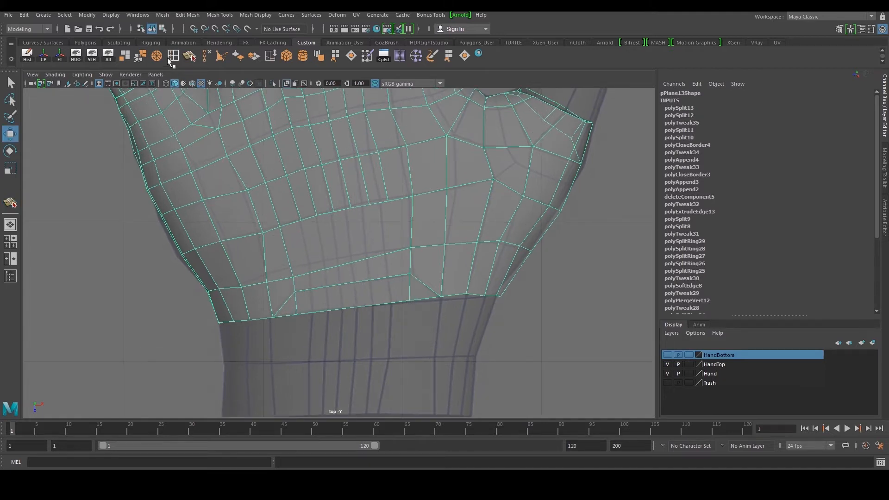
Insert several edge loops across the lower palm strip with Insert Edge Loop
click(170, 59)
drag(308, 274, 321, 276)
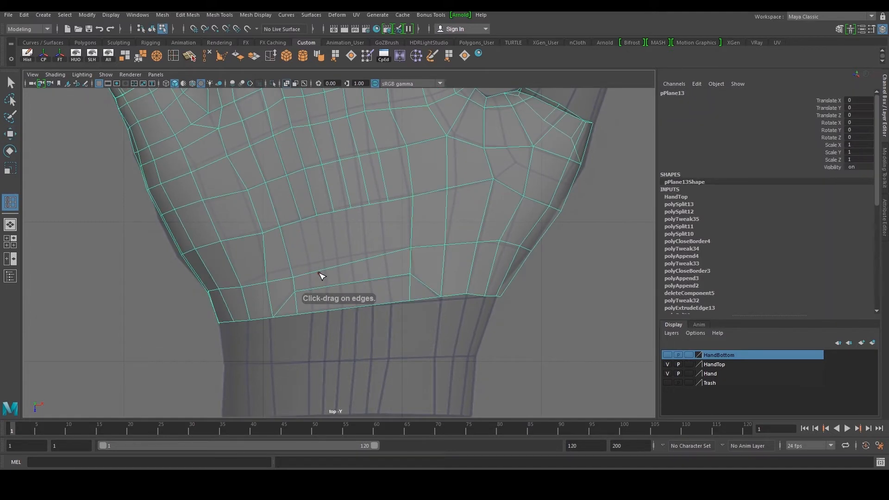
click(326, 269)
click(340, 265)
drag(347, 262, 387, 249)
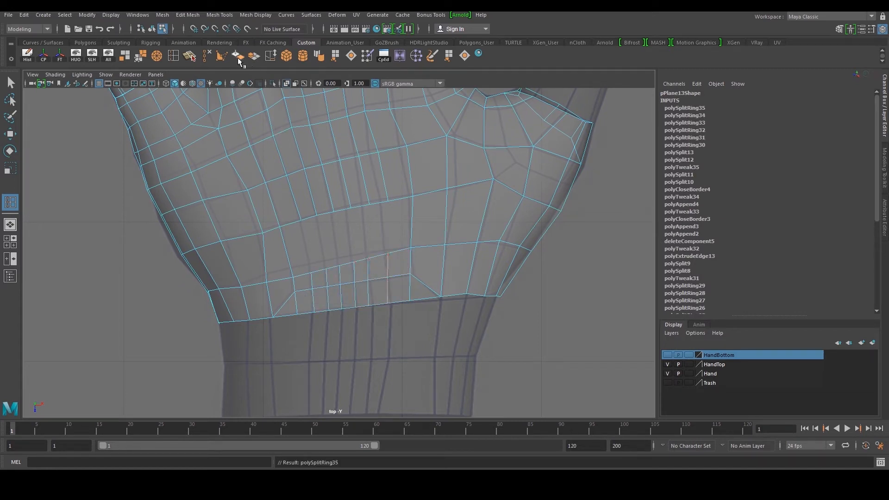
Reposition the vertices of the new edge loops along the lower palm border
click(197, 56)
drag(404, 253, 383, 274)
key(w)
alt+right_drag(383, 276, 410, 285)
alt+middle_drag(411, 285, 377, 294)
alt+right_drag(378, 293, 391, 304)
key(F9)
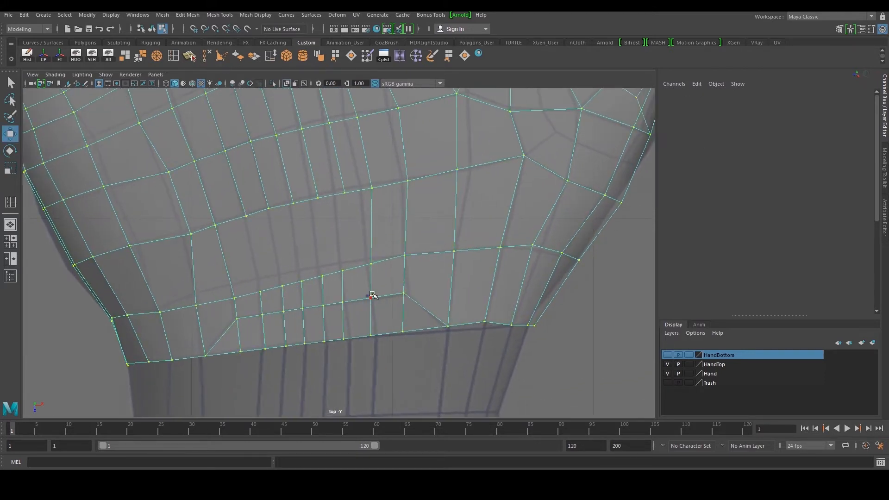
Move vertices near the wrist border to even out the spacing of the new loops
drag(366, 309, 379, 333)
click(370, 335)
alt+middle_drag(360, 296, 360, 309)
click(343, 315)
drag(343, 315, 346, 314)
click(345, 347)
drag(345, 350, 354, 350)
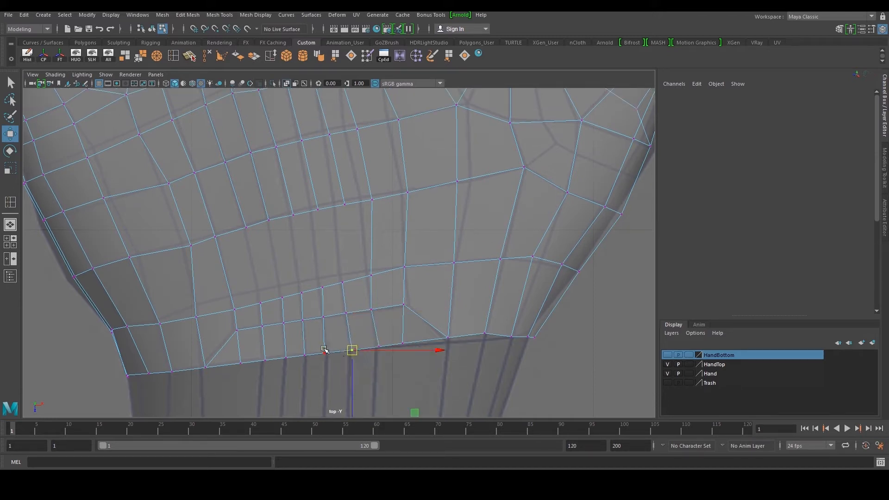
click(326, 352)
click(323, 318)
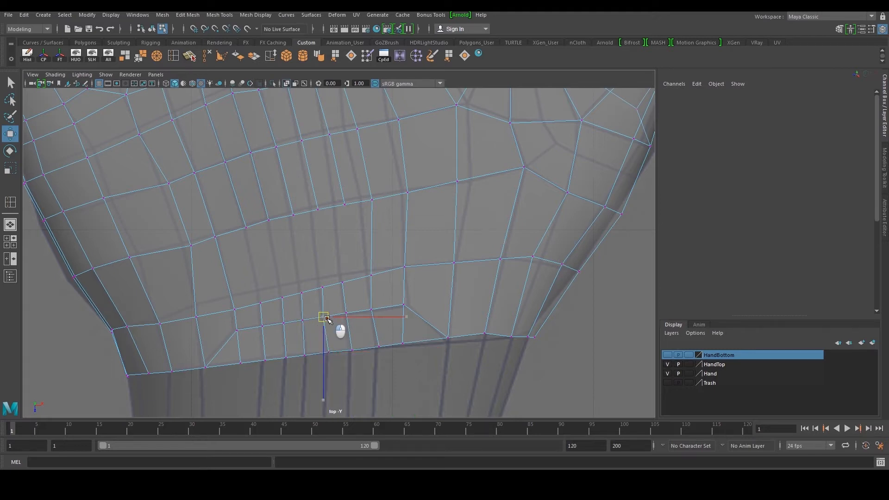
drag(314, 287, 326, 293)
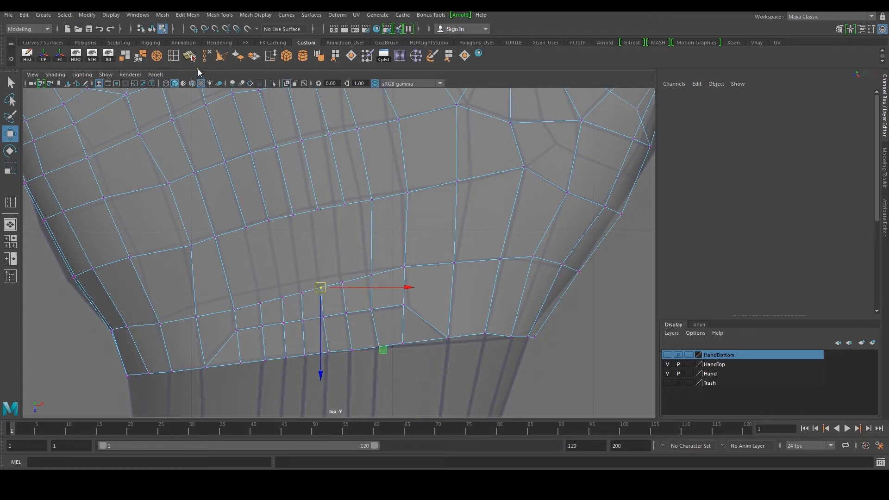
Cut two vertical edges across the lower palm band with Multi-Cut
key(ctrl+shift+x)
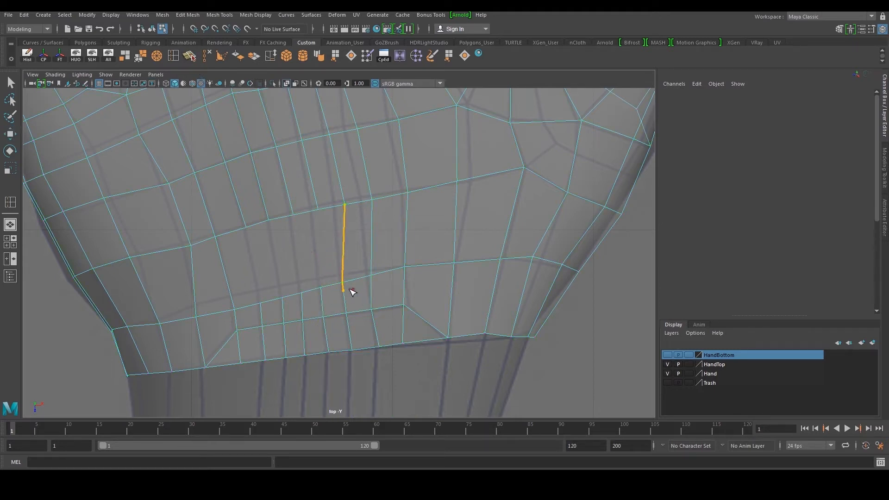
click(341, 285)
key(Return)
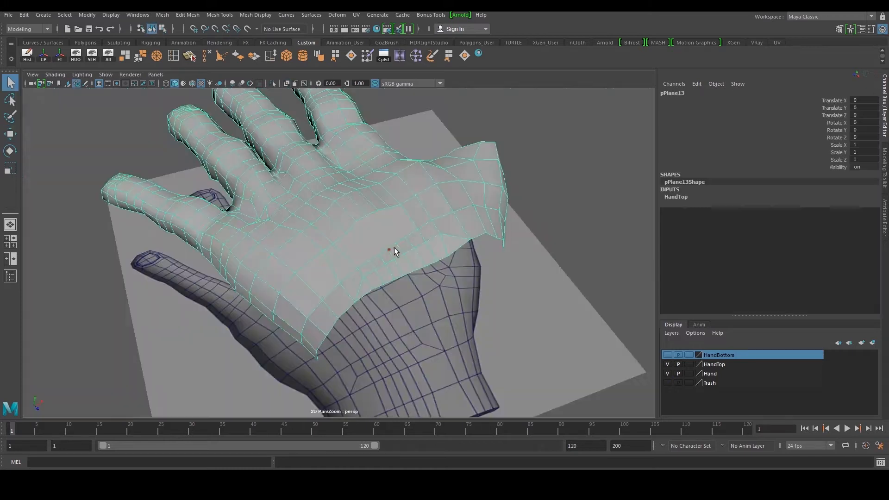
key(space)
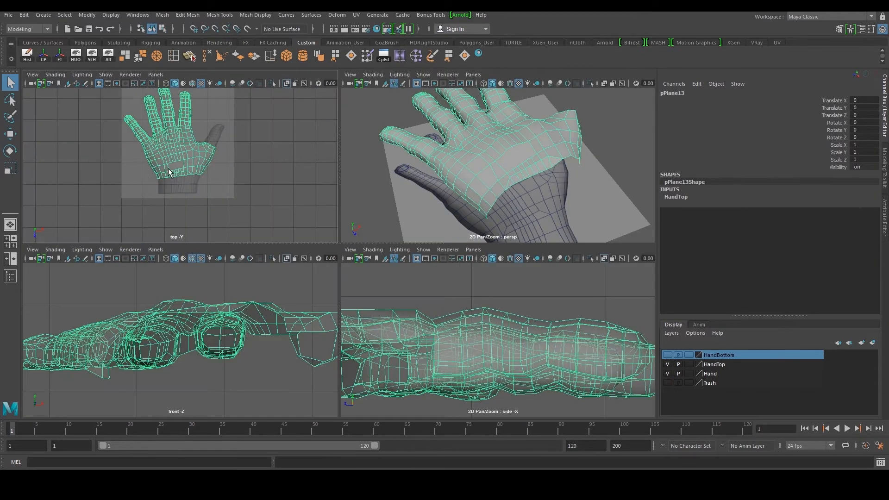
key(space)
scroll(324, 212, up, 8)
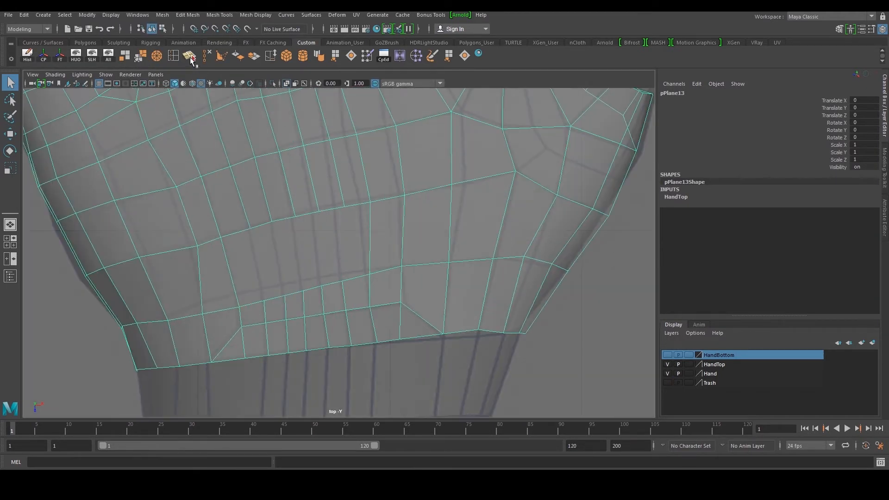
click(190, 59)
scroll(221, 211, up, 2)
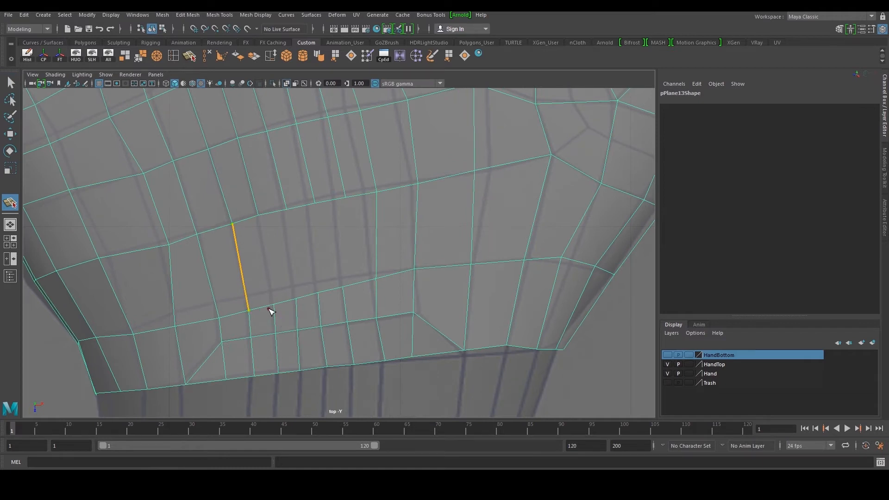
key(Return)
Add three more vertical Multi-Cut edges across the lower palm band by repeating the tool
key(g)
click(258, 218)
click(276, 304)
key(Return)
key(g)
click(287, 210)
click(296, 299)
key(Return)
key(g)
click(316, 294)
key(Return)
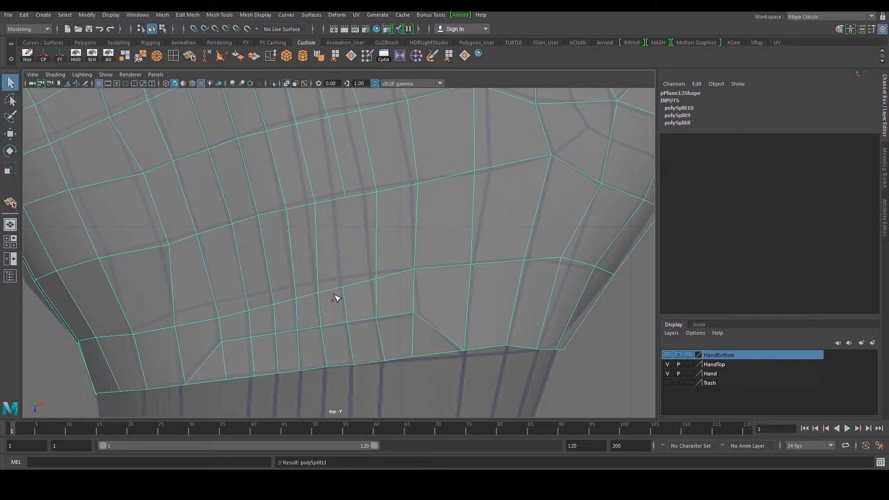
Cut one more vertical edge across the lower palm band with Multi-Cut
key(g)
click(345, 197)
click(318, 292)
key(BackSpace)
click(342, 287)
key(Return)
key(space)
key(space)
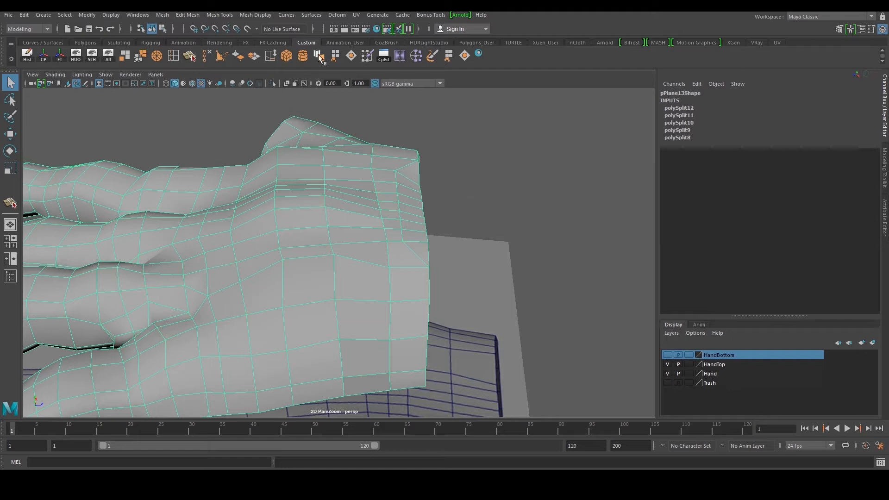
Soften the retopology mesh's edges and adjust vertices along the wrist edge
click(319, 58)
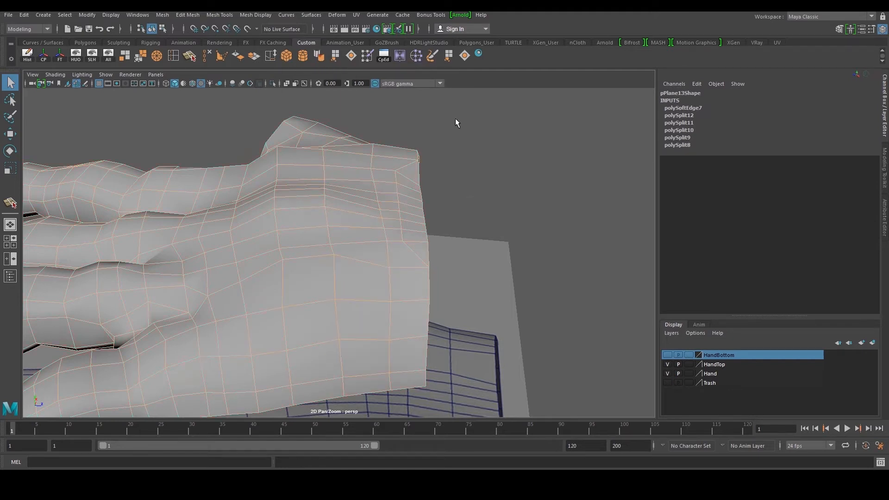
click(455, 119)
alt+drag(394, 255, 381, 220)
click(381, 220)
key(w)
scroll(400, 224, up, 2)
right_drag(402, 225, 368, 217)
alt+drag(369, 216, 398, 242)
scroll(379, 206, up, 2)
scroll(424, 247, up, 2)
scroll(427, 249, down, 6)
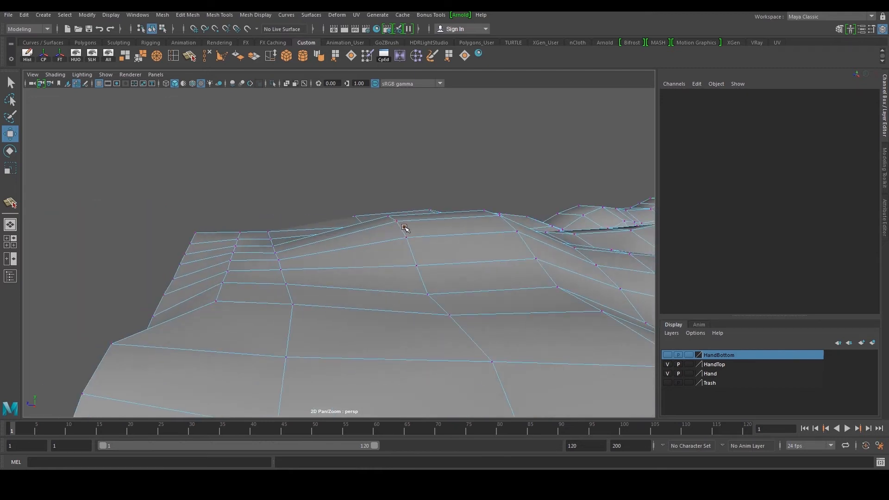
Adjust vertices along the knuckle area of the back-of-hand mesh
click(428, 270)
middle_drag(447, 211, 440, 182)
alt+drag(413, 222, 382, 213)
click(405, 236)
click(368, 258)
right_drag(368, 257, 356, 236)
alt+drag(357, 238, 359, 284)
click(334, 280)
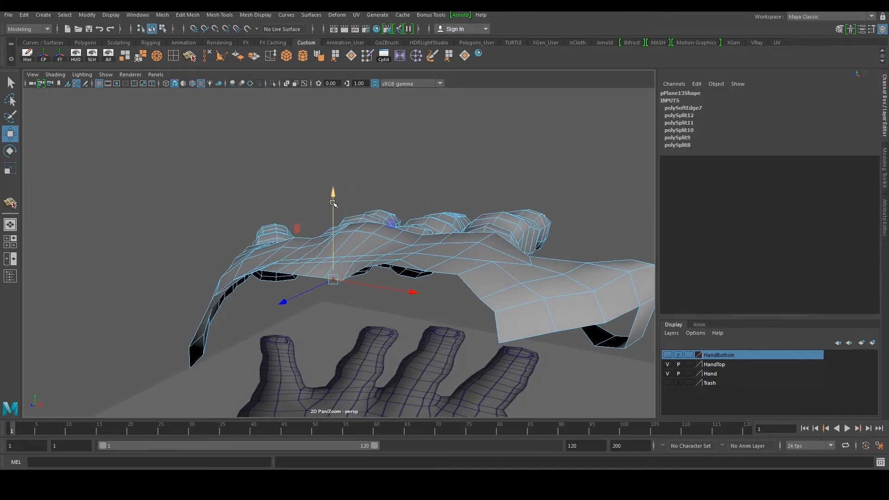
Pull vertices along the upper palm edge to follow the hand surface
middle_drag(334, 203, 332, 186)
alt+drag(331, 200, 357, 260)
scroll(357, 259, up, 3)
right_drag(356, 277, 323, 292)
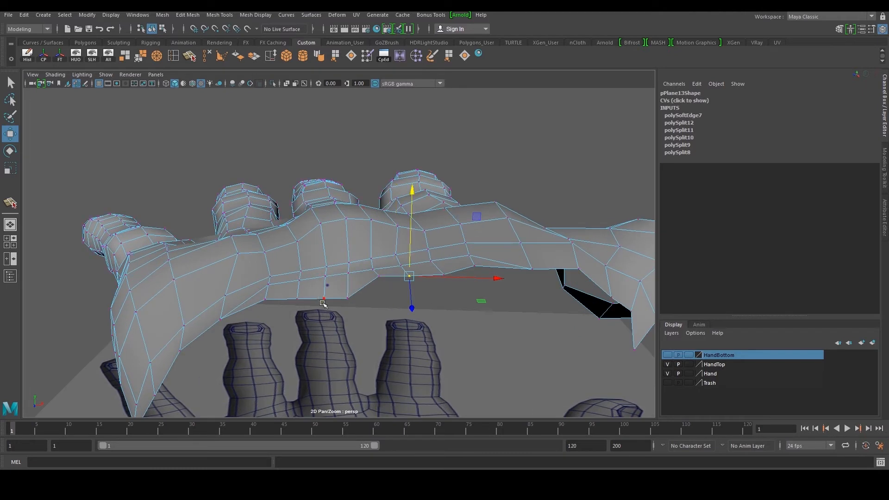
drag(359, 310, 360, 310)
drag(353, 226, 347, 203)
click(323, 284)
click(296, 286)
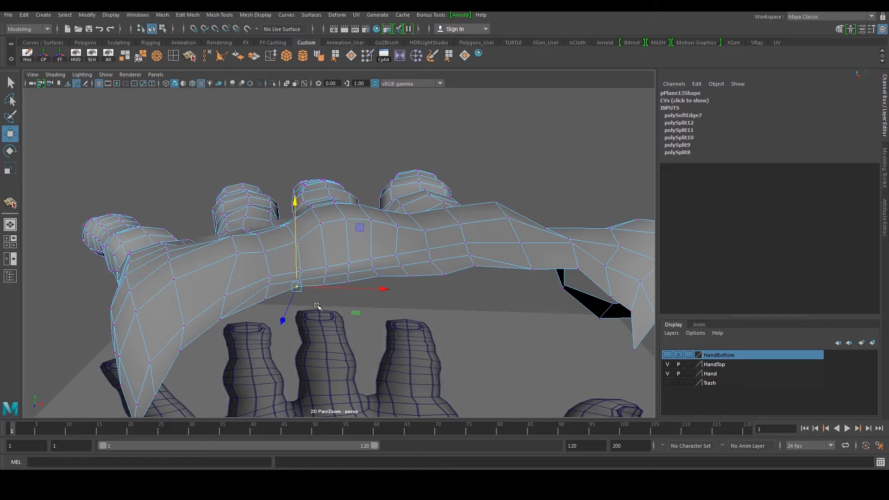
Raise vertices along the palm mesh's upper border so they sit on the hand surface
click(325, 284)
drag(326, 242, 326, 233)
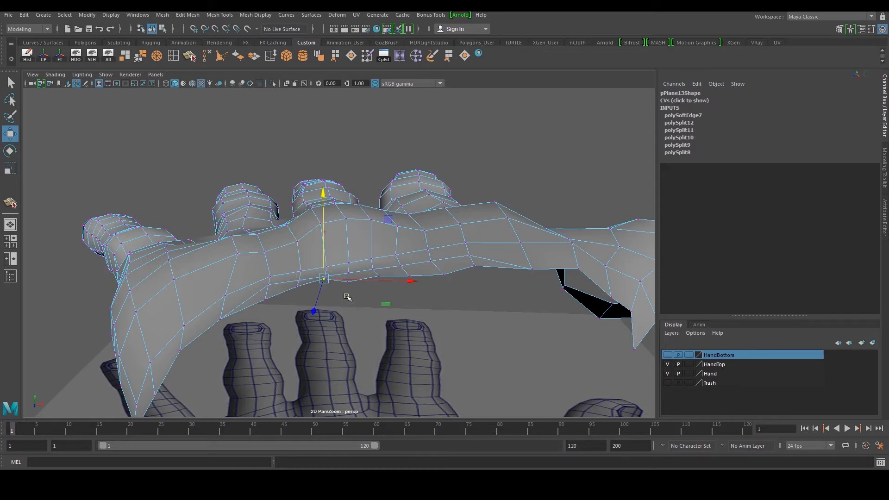
alt+drag(361, 264, 387, 212)
key(F10)
alt+middle_drag(373, 237, 365, 257)
scroll(355, 258, up, 4)
click(345, 253)
shift+click(336, 254)
shift+click(361, 256)
shift+click(381, 257)
mouse_move(358, 203)
mouse_down()
mouse_move(357, 193)
mouse_move(304, 190)
mouse_up()
click(317, 250)
shift+click(297, 252)
scroll(324, 264, up, 4)
right_drag(332, 280, 307, 244)
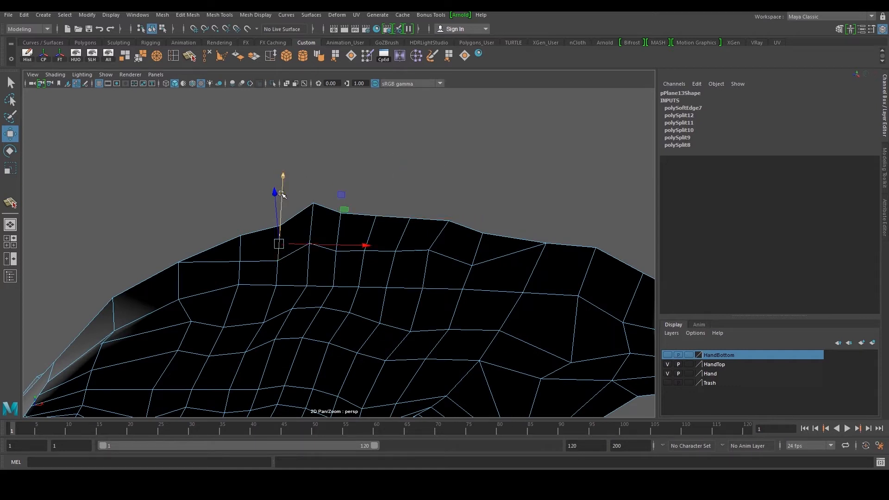
drag(281, 194, 282, 181)
click(483, 247)
drag(472, 205, 470, 194)
Adjust vertices along the outer edge of the palm mesh to follow the hand contour
scroll(461, 211, down, 3)
alt+drag(417, 254, 392, 251)
click(349, 260)
alt+drag(377, 221, 462, 234)
right_drag(317, 326, 318, 290)
scroll(318, 292, up, 3)
click(344, 276)
shift+click(353, 291)
shift+click(361, 306)
drag(353, 213, 363, 201)
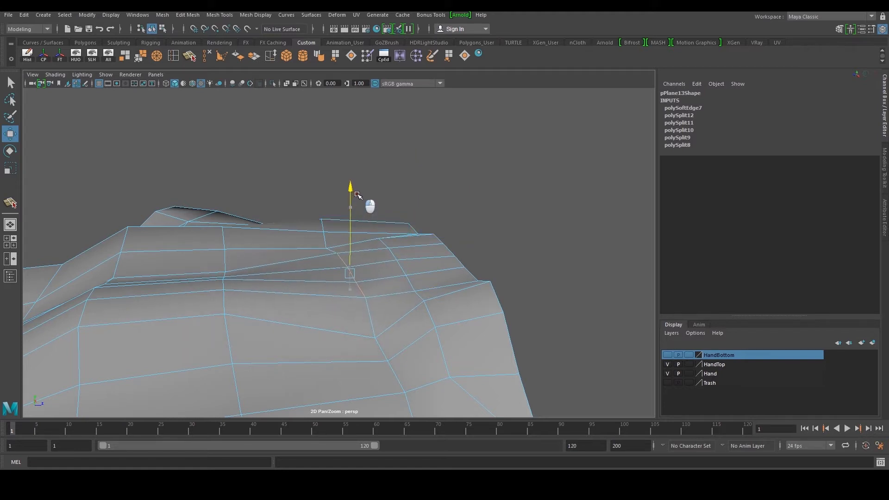
alt+drag(382, 341, 381, 245)
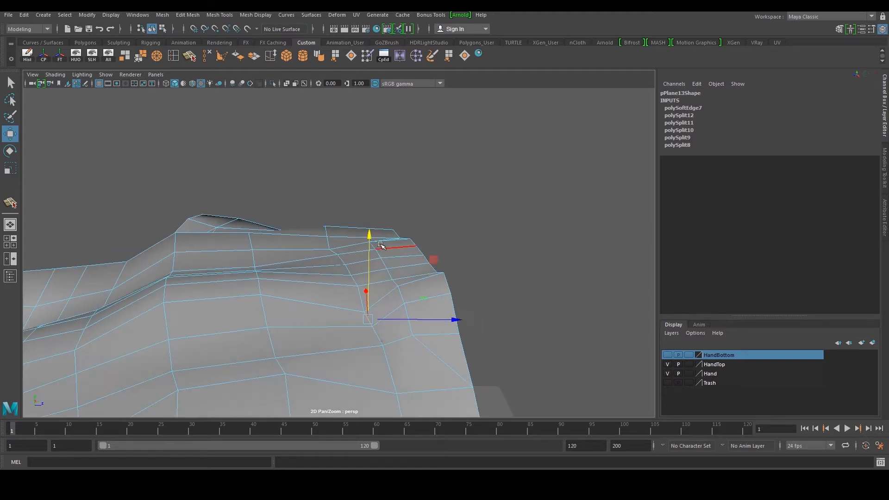
key(ctrl+z)
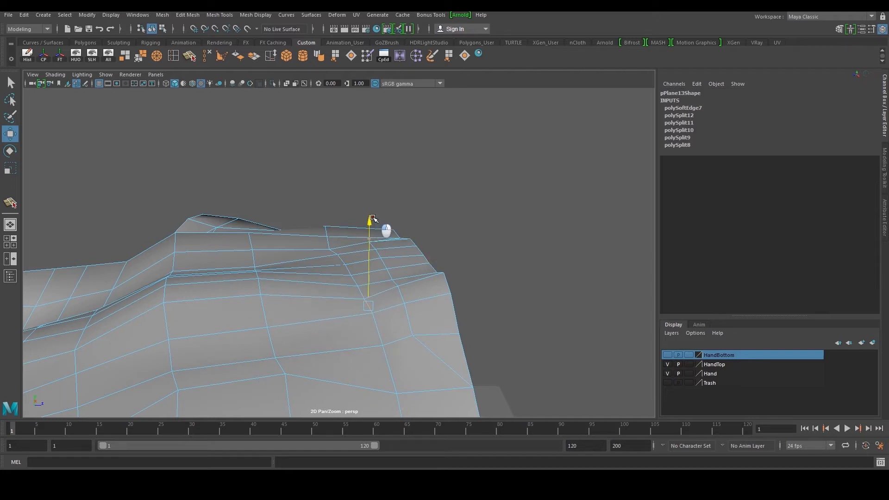
alt+drag(371, 248, 427, 238)
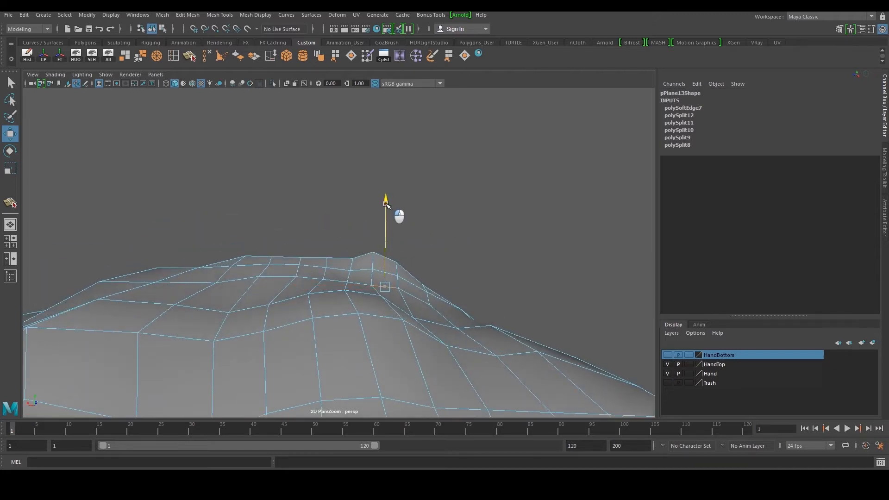
right_drag(282, 259, 283, 236)
Tweak a vertex on the back-of-hand mesh near the knuckles to match the surface
click(444, 188)
scroll(430, 232, down, 6)
alt+drag(415, 282, 371, 292)
right_drag(363, 246, 369, 258)
click(441, 222)
scroll(440, 223, down, 5)
alt+drag(428, 243, 347, 260)
right_drag(337, 261, 379, 207)
click(401, 203)
alt+drag(400, 208, 311, 263)
scroll(328, 249, up, 7)
click(331, 252)
right_drag(311, 263, 293, 284)
click(288, 284)
scroll(287, 284, up, 4)
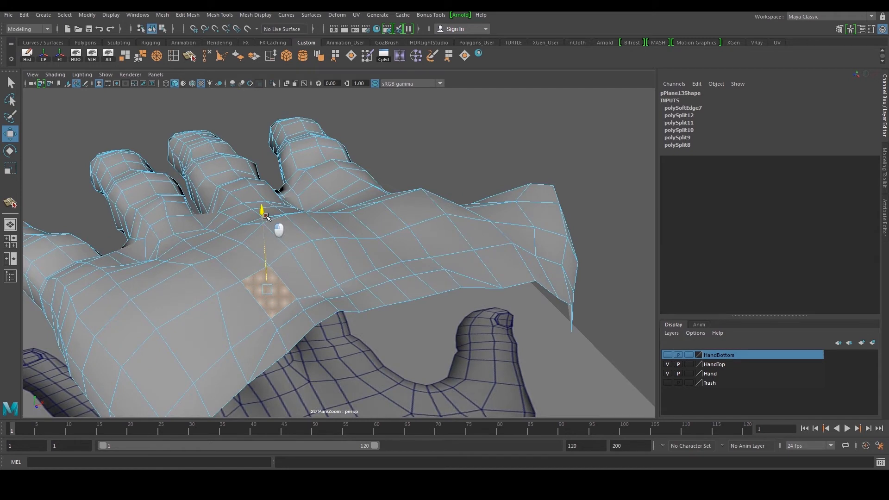
alt+drag(245, 260, 352, 257)
right_drag(358, 256, 387, 230)
scroll(414, 245, down, 7)
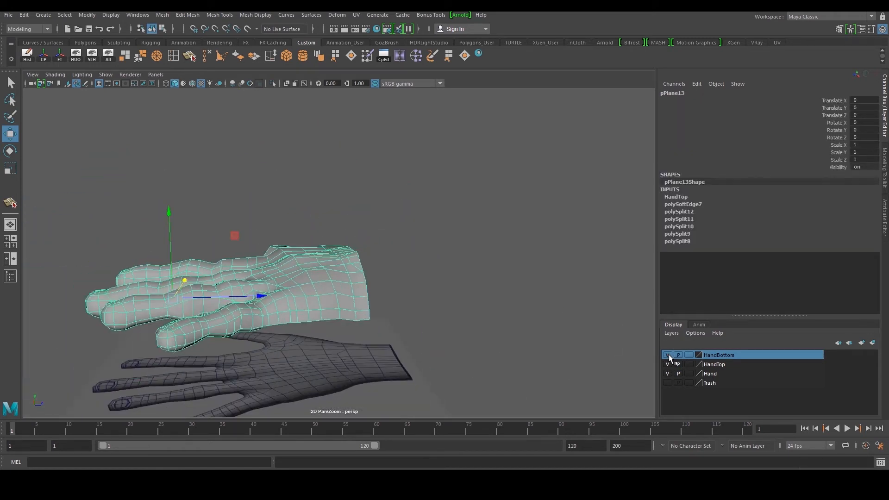
Select the palm retopology mesh and isolate it in the viewport
scroll(413, 286, down, 4)
alt+drag(410, 286, 349, 283)
click(107, 62)
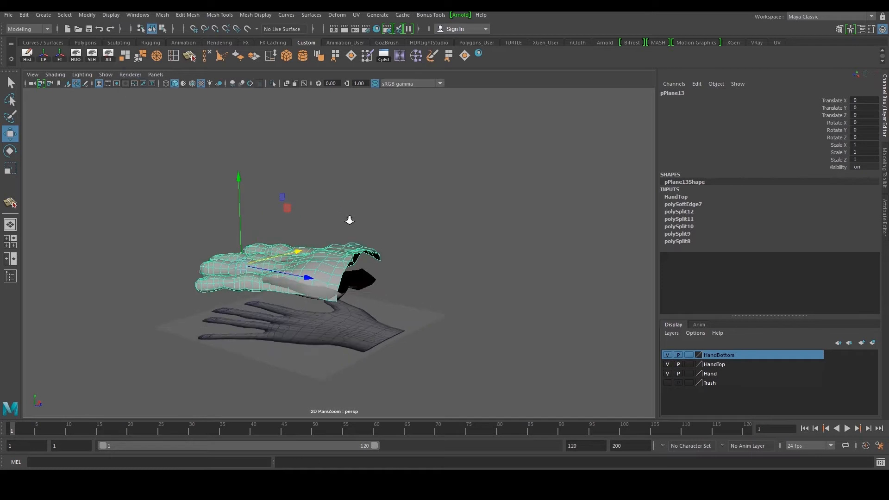
alt+drag(384, 236, 308, 246)
shift+click(431, 296)
alt+drag(447, 303, 463, 327)
scroll(437, 276, up, 3)
alt+drag(437, 277, 348, 263)
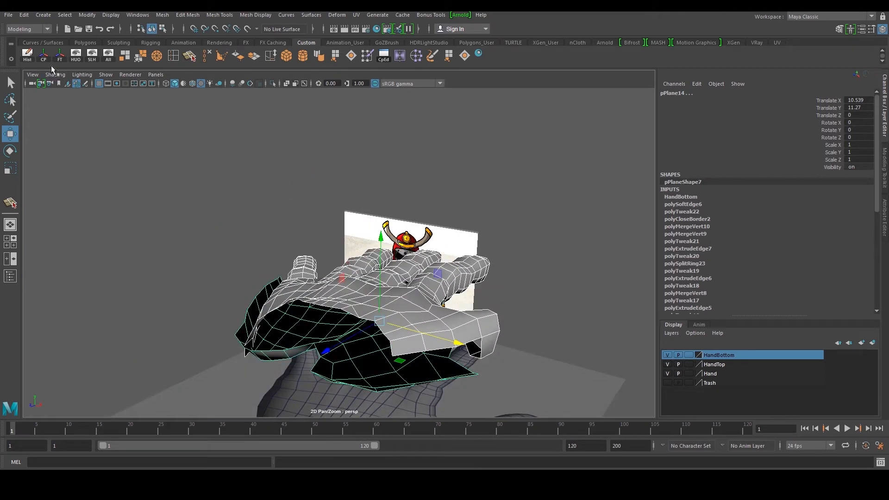
click(33, 59)
click(73, 62)
alt+drag(296, 241, 399, 274)
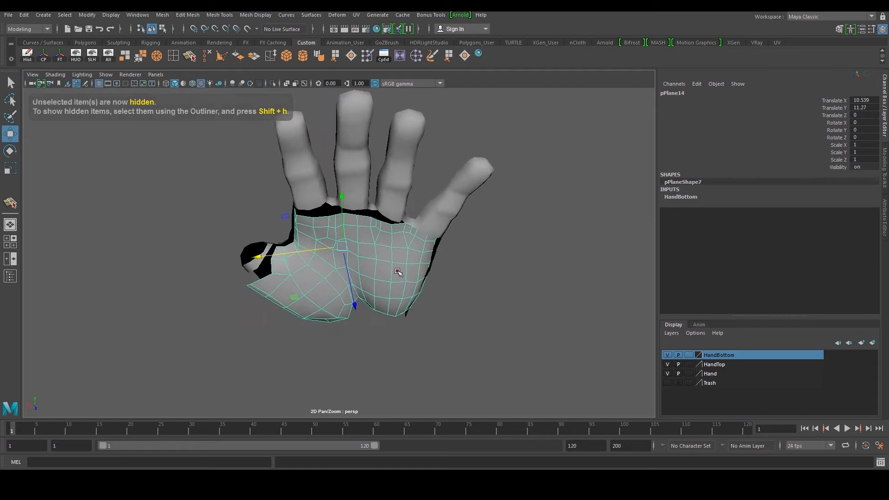
Try moving a vertex in the middle of the palm mesh and undo the move
scroll(399, 273, up, 4)
drag(265, 253, 261, 252)
alt+drag(310, 217, 256, 249)
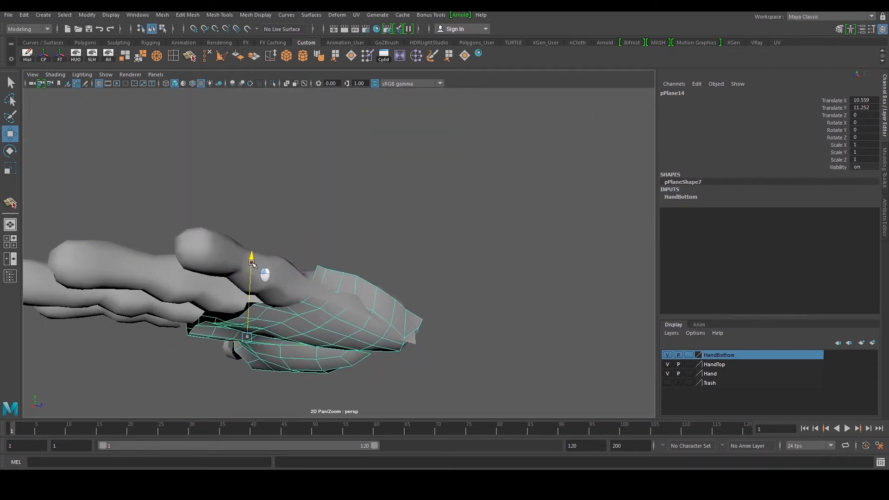
alt+drag(301, 267, 377, 245)
alt+middle_drag(377, 246, 374, 284)
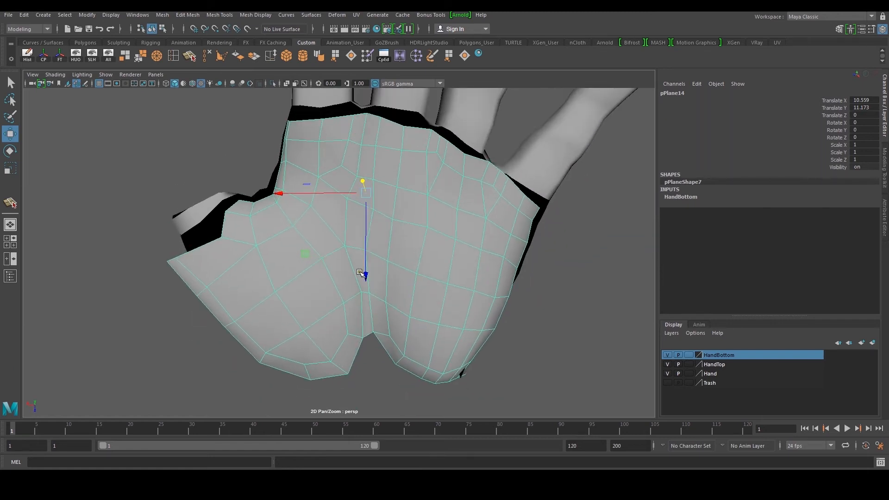
drag(358, 270, 365, 265)
key(ctrl+z)
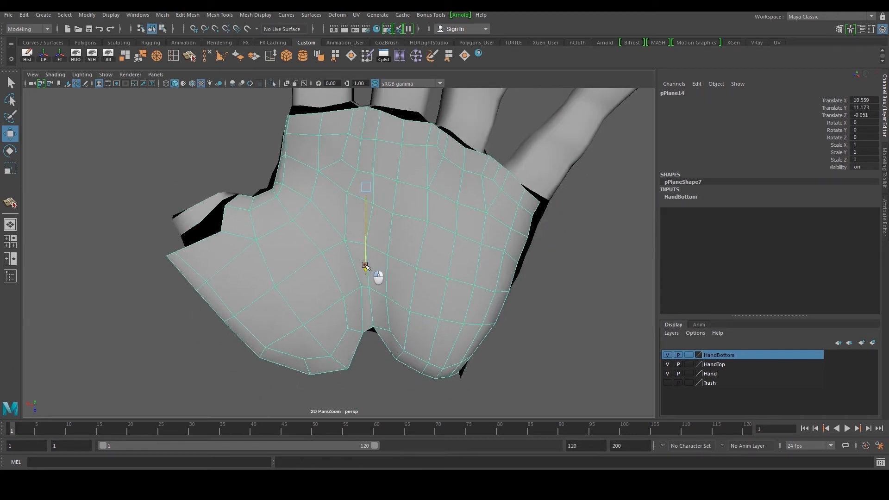
Delete three stray edges along the side of the palm retopology mesh
click(229, 129)
alt+drag(228, 129, 443, 252)
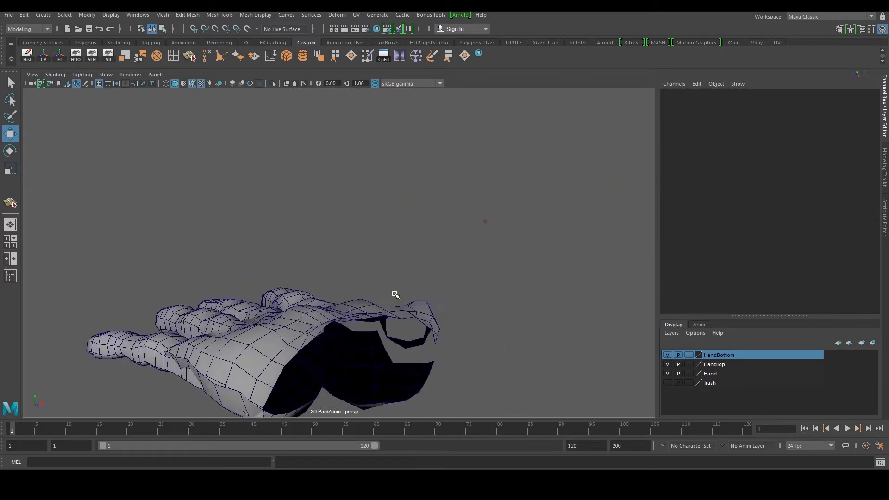
alt+middle_drag(442, 252, 473, 194)
alt+drag(259, 240, 348, 296)
click(326, 260)
key(F10)
click(202, 267)
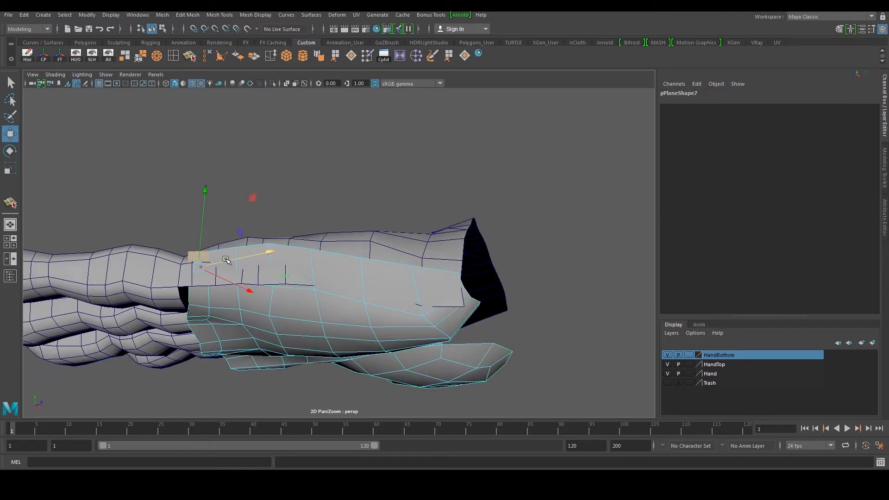
click(190, 260)
shift+click(213, 257)
right_drag(236, 265, 252, 193)
drag(293, 257, 329, 254)
key(Delete)
click(350, 259)
key(Delete)
click(396, 269)
key(Delete)
Combine the palm and back-of-hand retopology meshes into one object
mouse_move(359, 287)
right_down()
mouse_move(411, 219)
mouse_move(353, 271)
right_up()
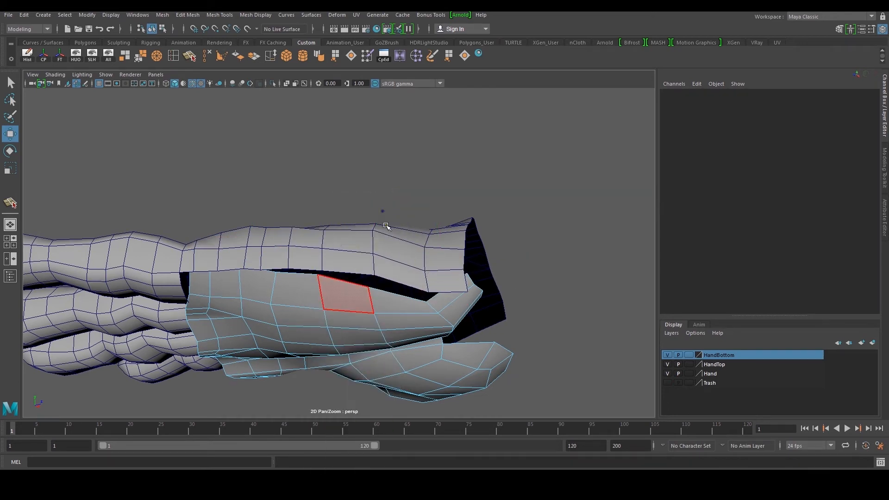
click(344, 295)
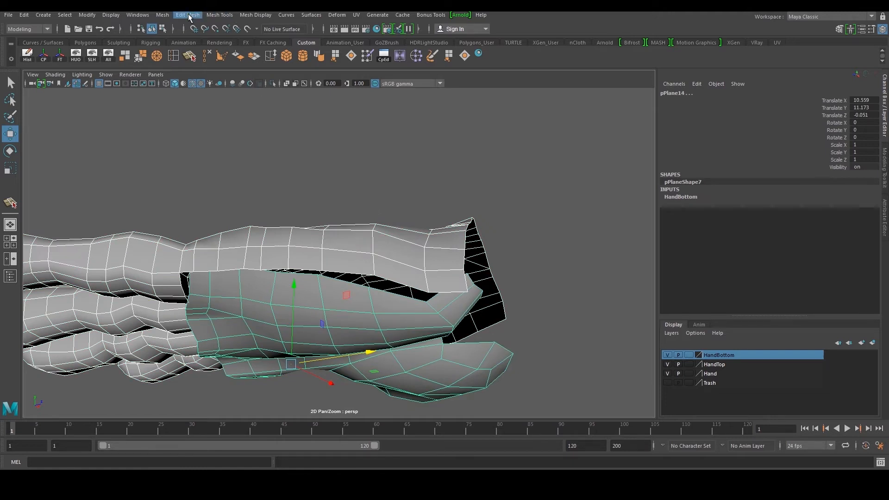
click(162, 15)
click(178, 36)
Line up vertices across the seam gap between the two meshes and weld the first pair with Target Weld
alt+drag(340, 147, 373, 174)
alt+drag(294, 175, 325, 184)
alt+drag(322, 233, 312, 249)
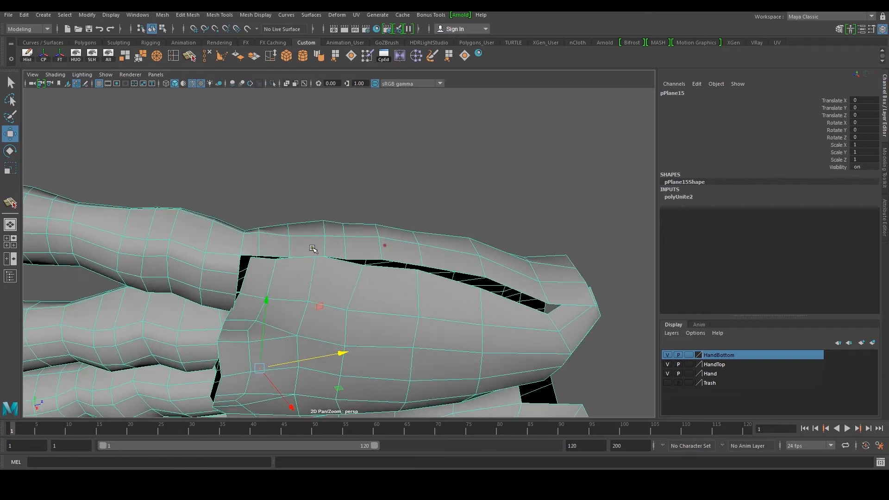
scroll(313, 249, up, 5)
right_drag(237, 270, 216, 263)
mouse_move(216, 263)
alt+mouse_down()
mouse_move(227, 273)
mouse_move(232, 264)
alt+mouse_up()
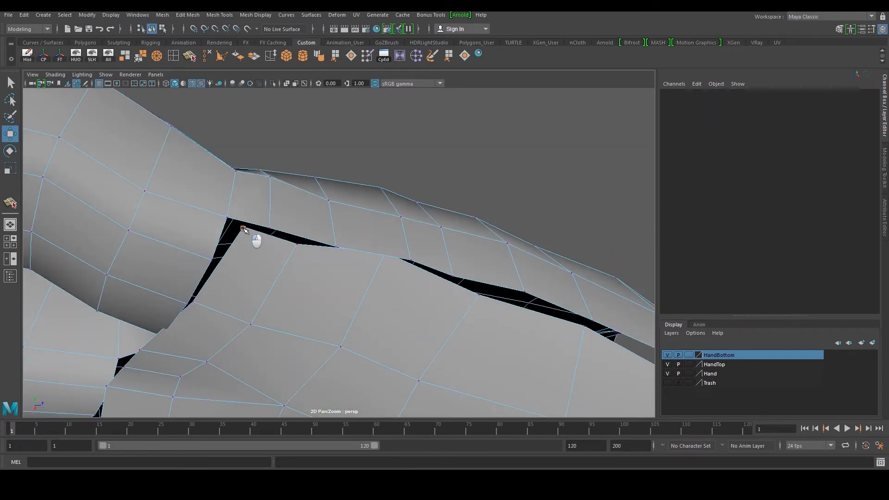
click(243, 228)
alt+drag(273, 229, 315, 206)
scroll(297, 197, up, 3)
alt+drag(260, 162, 263, 155)
alt+middle_drag(263, 155, 269, 191)
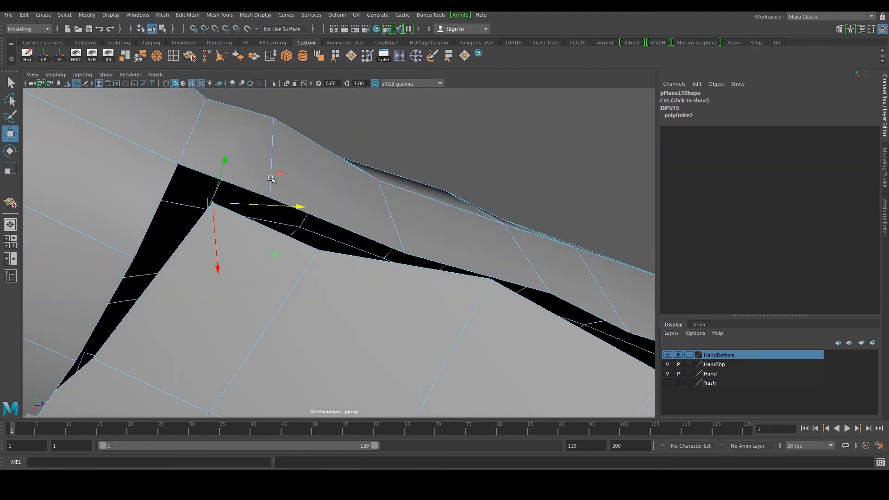
alt+drag(279, 201, 336, 235)
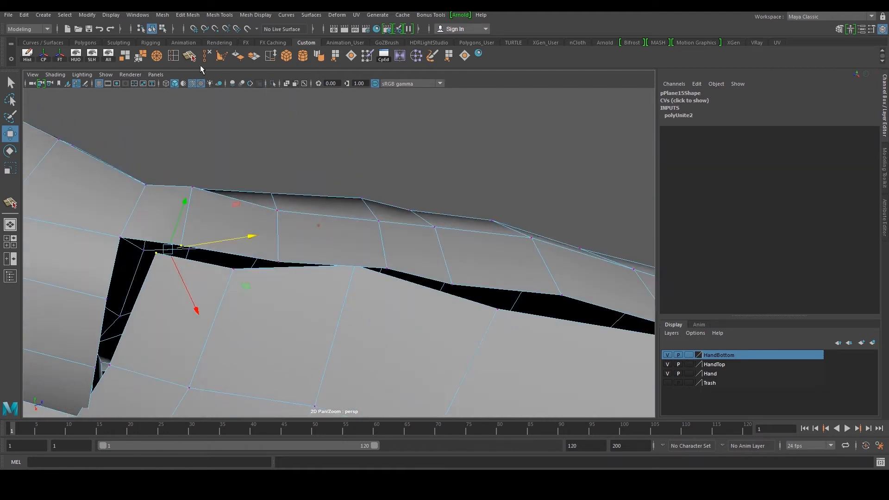
click(138, 55)
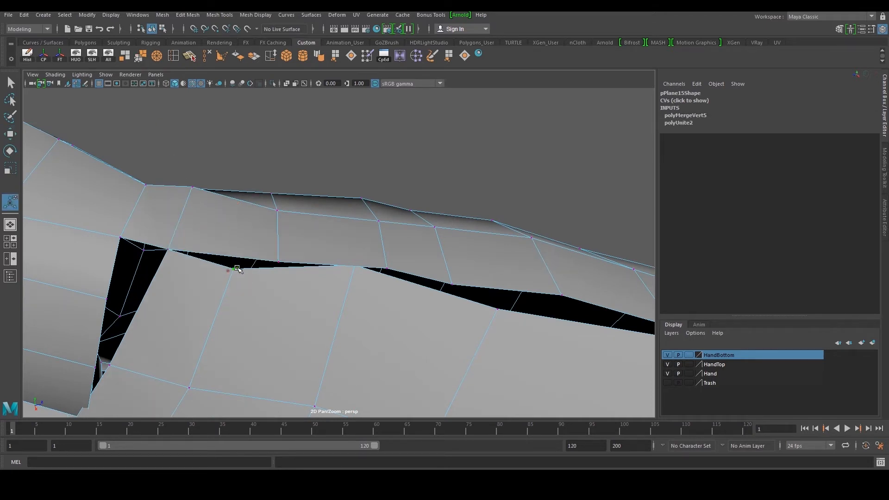
Weld two more vertex pairs along the palm-to-back seam with Target Weld
key(w)
alt+drag(277, 271, 303, 233)
key(g)
scroll(319, 217, up, 4)
scroll(268, 234, up, 2)
alt+middle_drag(267, 233, 314, 240)
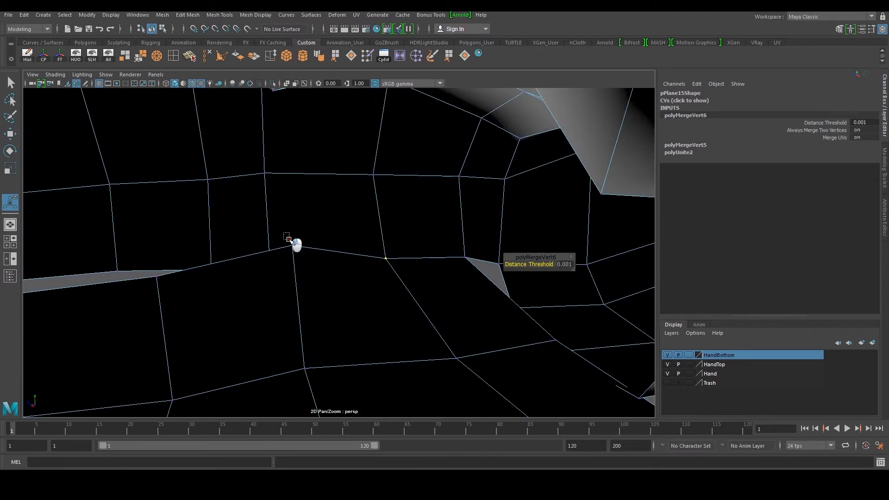
key(w)
drag(289, 244, 288, 268)
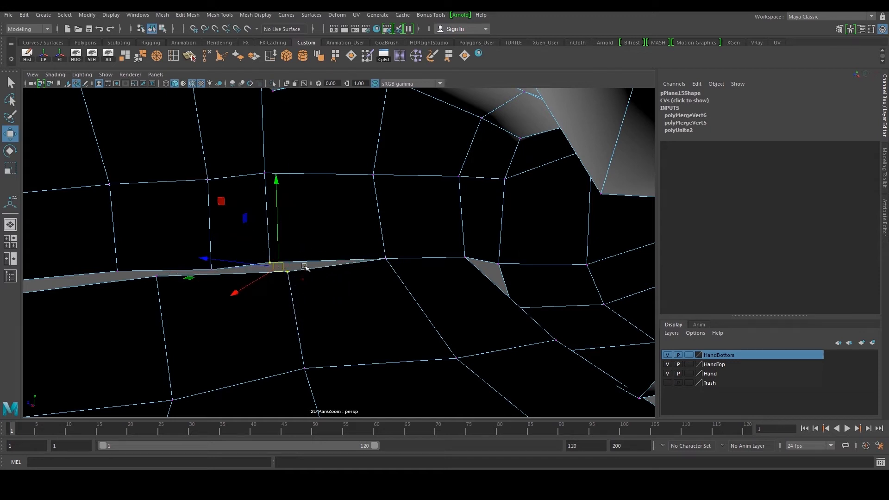
key(g)
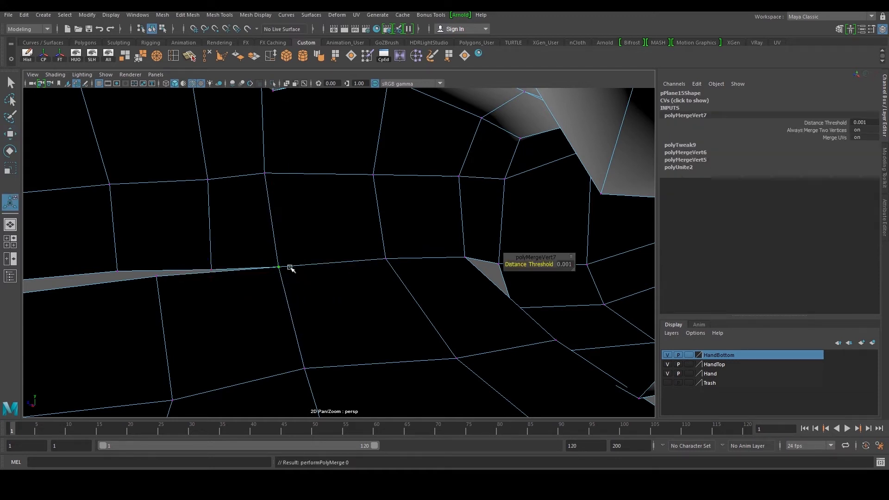
Continue target-welding vertices along the seam toward the fingers
click(163, 261)
drag(144, 257, 187, 275)
key(g)
alt+middle_drag(186, 275, 422, 268)
scroll(423, 268, down, 1)
alt+drag(320, 264, 407, 268)
scroll(399, 264, down, 2)
scroll(394, 234, down, 1)
alt+middle_drag(393, 279, 373, 235)
scroll(393, 235, up, 1)
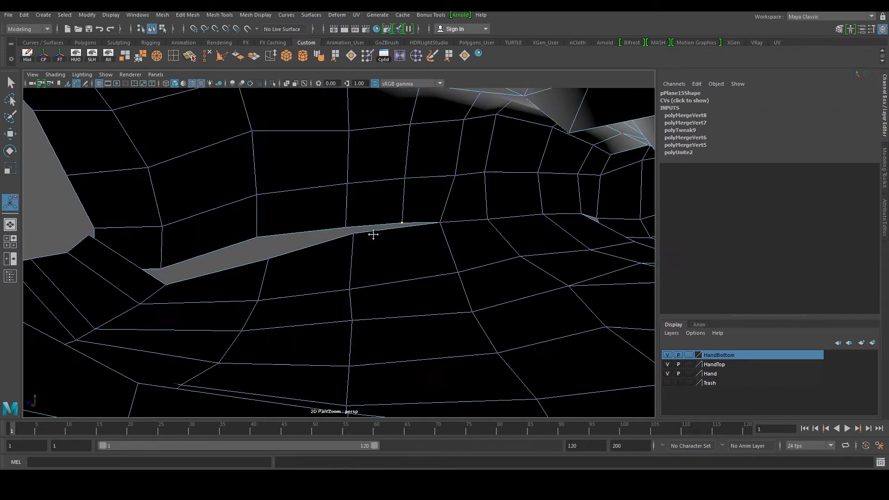
scroll(373, 235, up, 2)
drag(336, 221, 372, 242)
key(g)
drag(221, 219, 277, 288)
key(g)
drag(79, 265, 128, 312)
key(g)
alt+drag(111, 272, 364, 276)
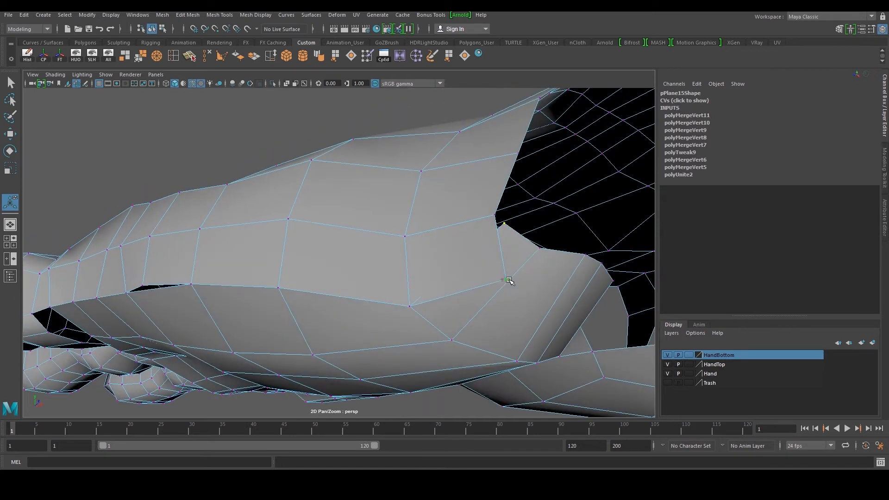
Weld the last vertex at the seam's end near the thumb and return to object mode
key(w)
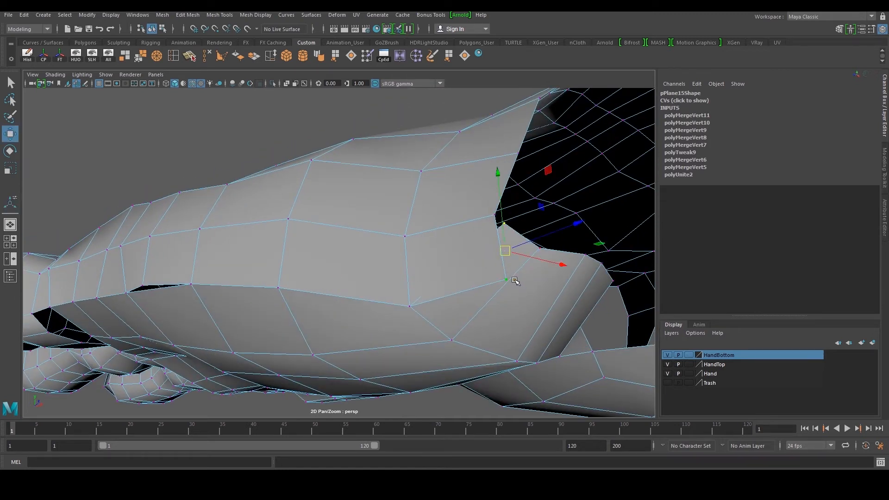
key(g)
alt+right_drag(512, 277, 474, 258)
alt+drag(474, 258, 363, 298)
key(q)
key(F8)
alt+middle_drag(363, 298, 329, 301)
scroll(328, 301, up, 2)
alt+drag(329, 301, 332, 299)
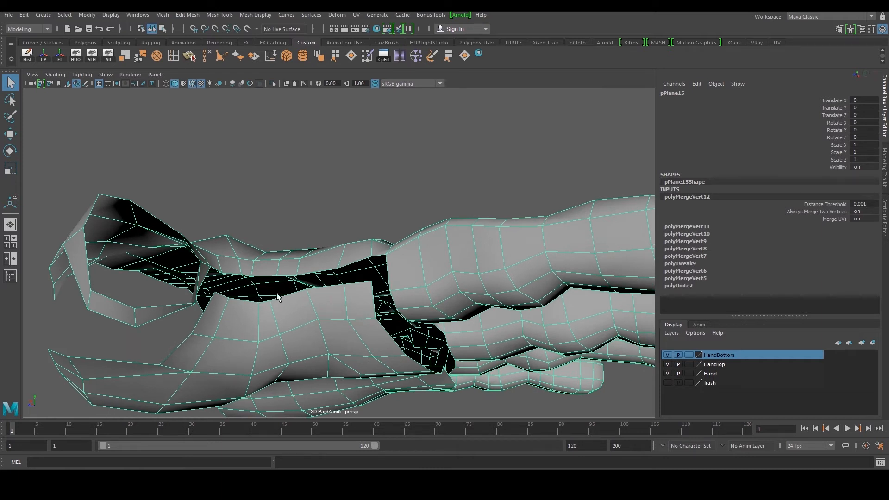
Reposition a vertex beside the open gap between the thumb area and the palm mesh
scroll(273, 294, up, 2)
scroll(347, 292, down, 2)
alt+drag(349, 292, 390, 300)
right_drag(393, 300, 377, 300)
alt+drag(385, 300, 348, 286)
scroll(340, 268, up, 3)
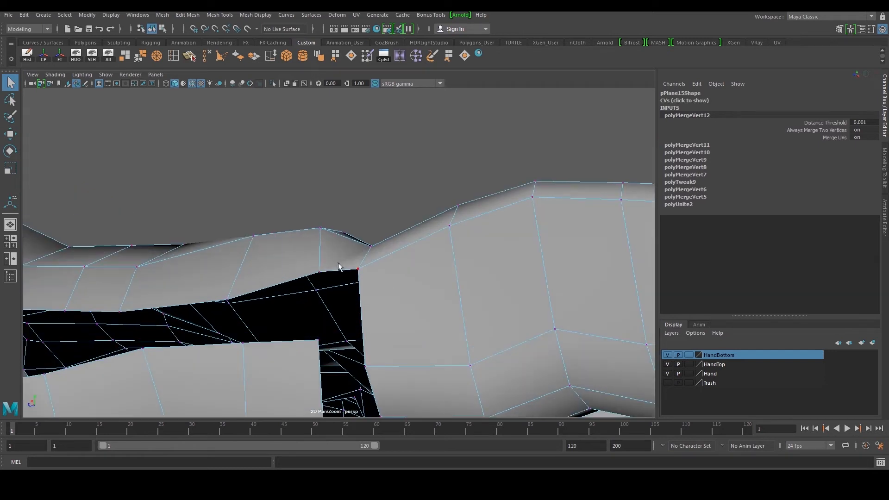
click(321, 273)
shift+click(320, 339)
key(w)
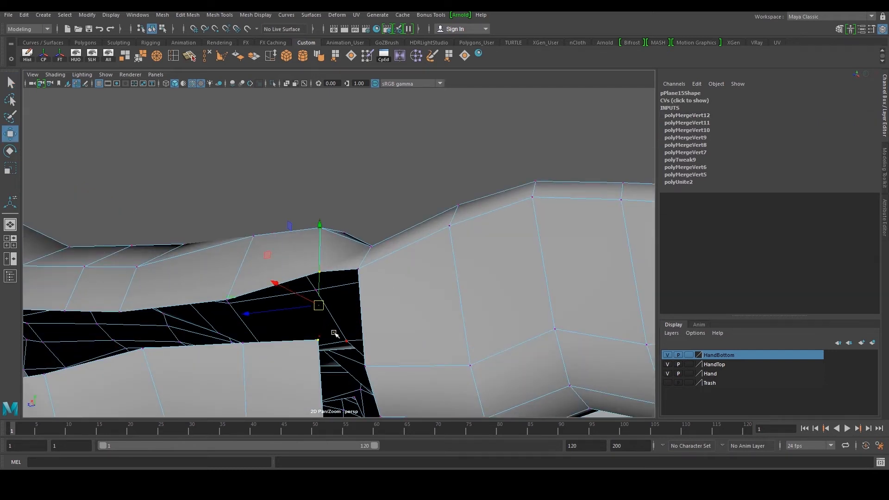
scroll(333, 331, down, 4)
alt+drag(326, 292, 276, 298)
right_drag(276, 297, 312, 262)
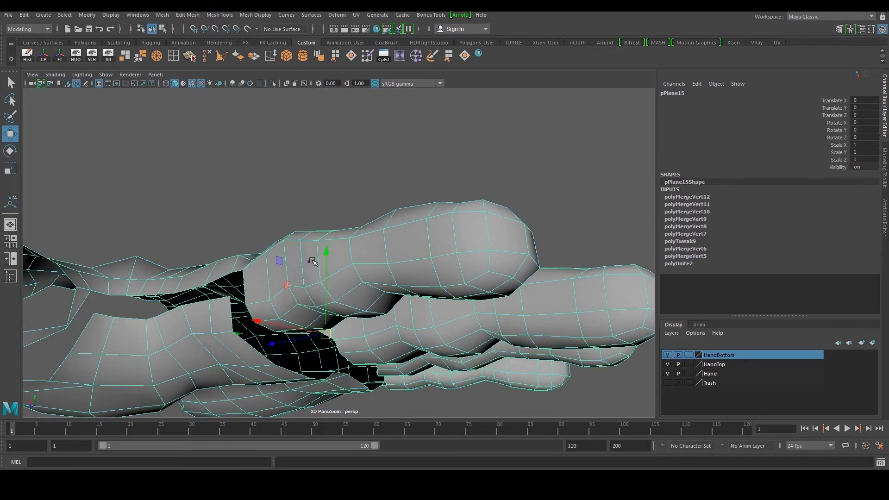
Bridge the open gap between the thumb area and the palm mesh with a new polygon using Append to Polygon
alt+drag(340, 159, 365, 129)
click(449, 56)
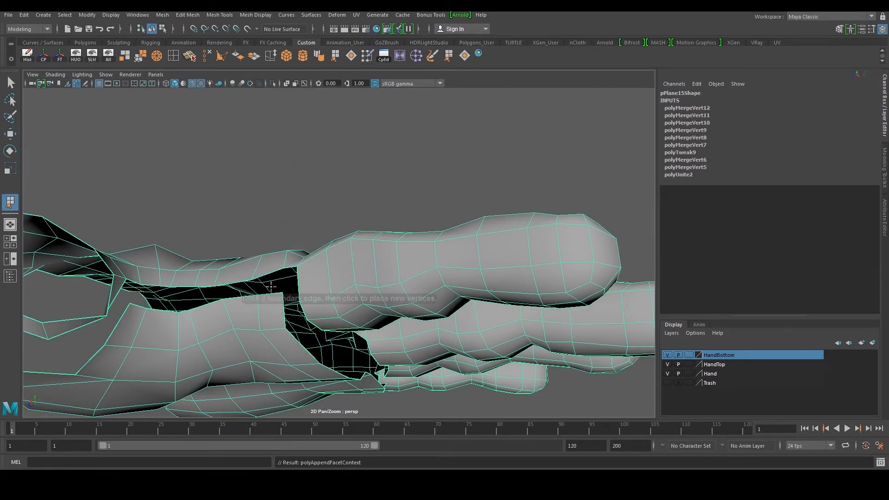
scroll(277, 292, up, 4)
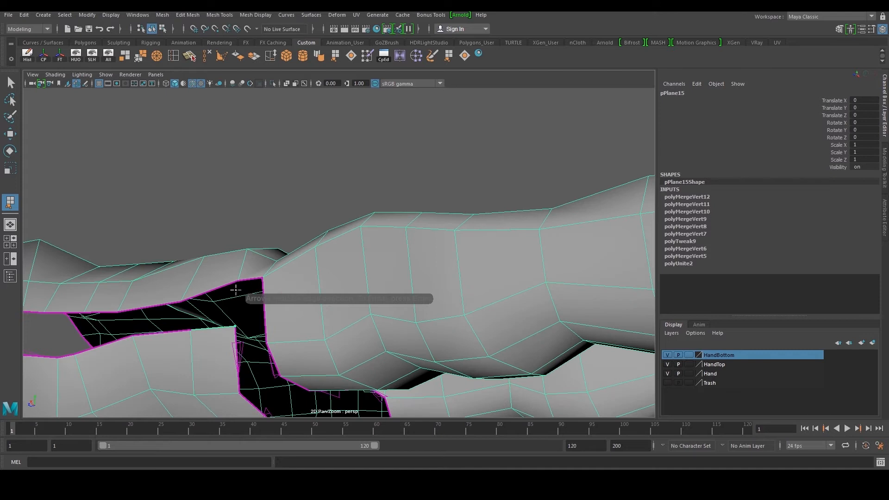
click(222, 286)
alt+drag(218, 293, 236, 288)
key(Return)
key(w)
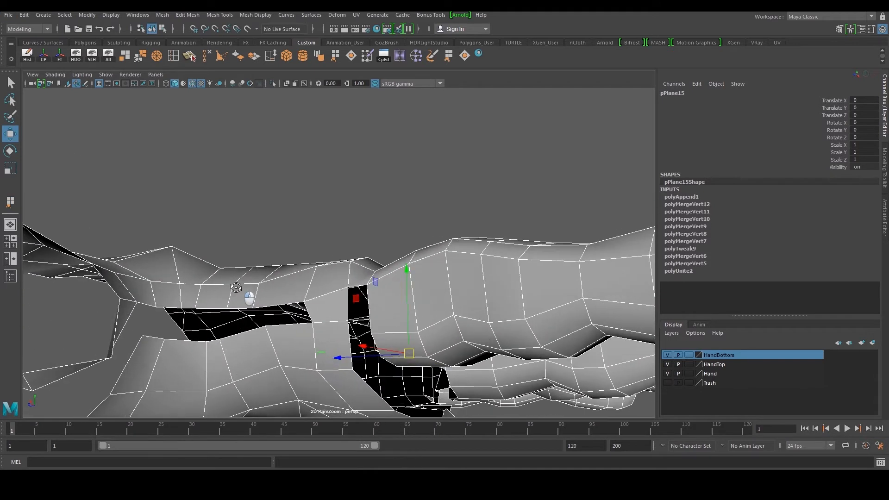
Append another polygon to close the next section of the gap beside the thumb
alt+middle_drag(268, 301, 273, 295)
alt+drag(274, 295, 283, 293)
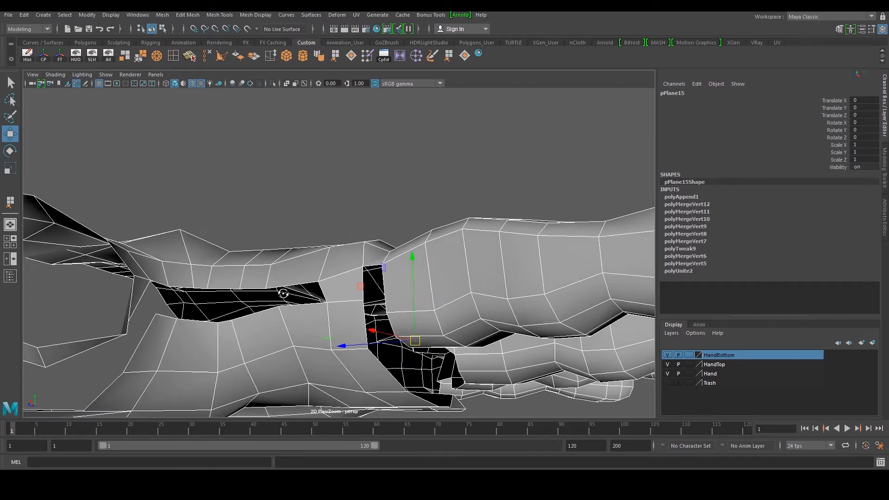
key(y)
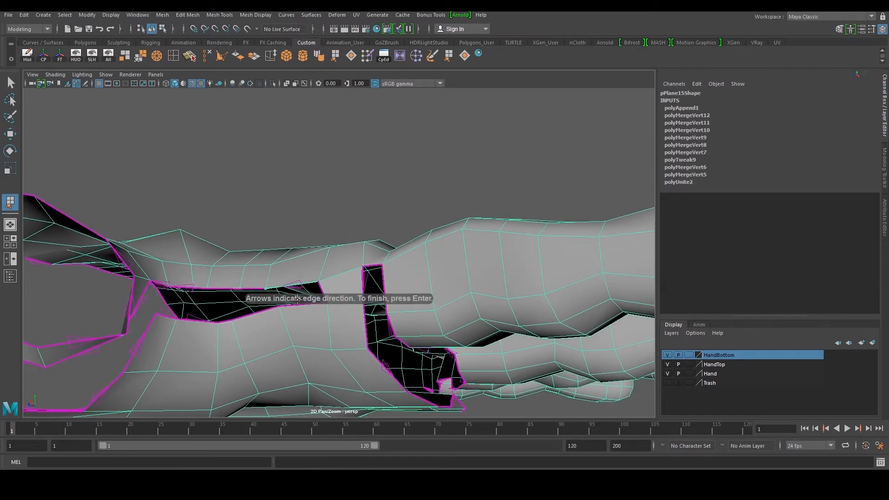
click(297, 301)
key(Return)
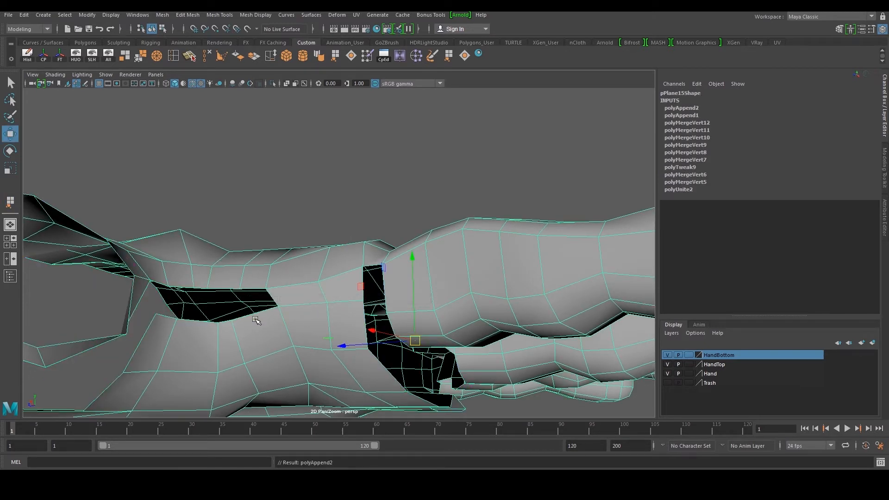
Insert an edge loop across the palm mesh next to the remaining gap
click(176, 56)
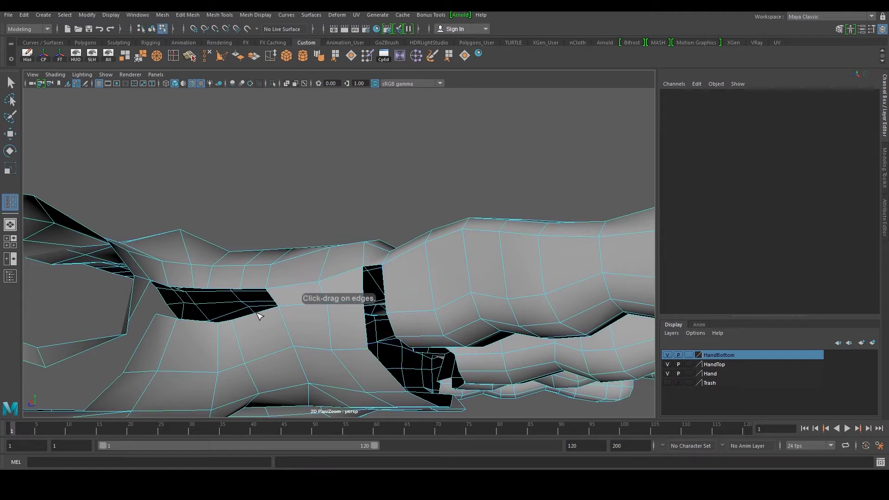
click(266, 326)
alt+drag(266, 326, 168, 316)
alt+right_drag(167, 316, 365, 324)
alt+drag(419, 359, 287, 319)
key(w)
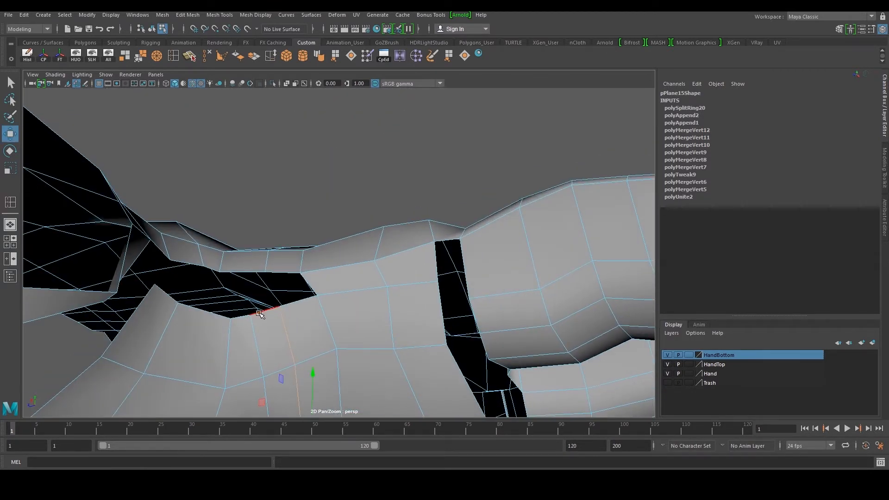
Append a polygon to fill the opening next to the new edge loop
click(449, 56)
click(282, 272)
key(Return)
key(w)
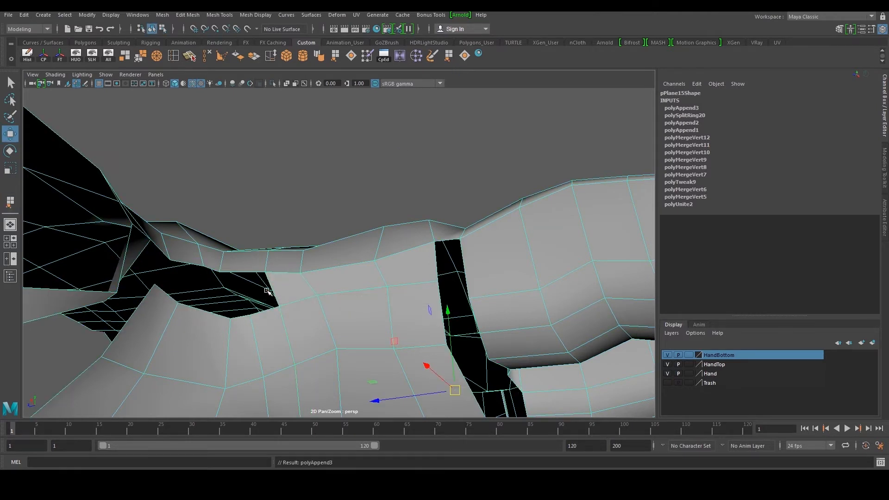
Append one more polygon to close the adjacent gap near the thumb base
key(g)
alt+drag(268, 289, 295, 292)
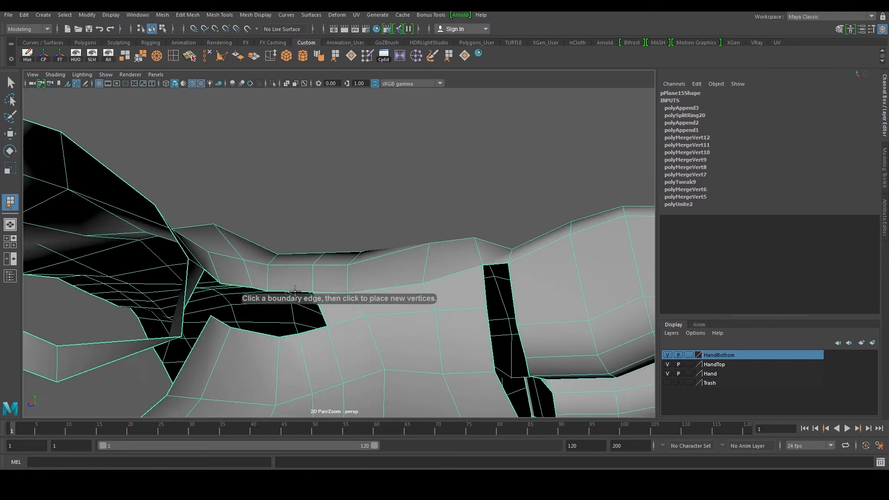
click(284, 334)
click(261, 288)
key(Return)
key(w)
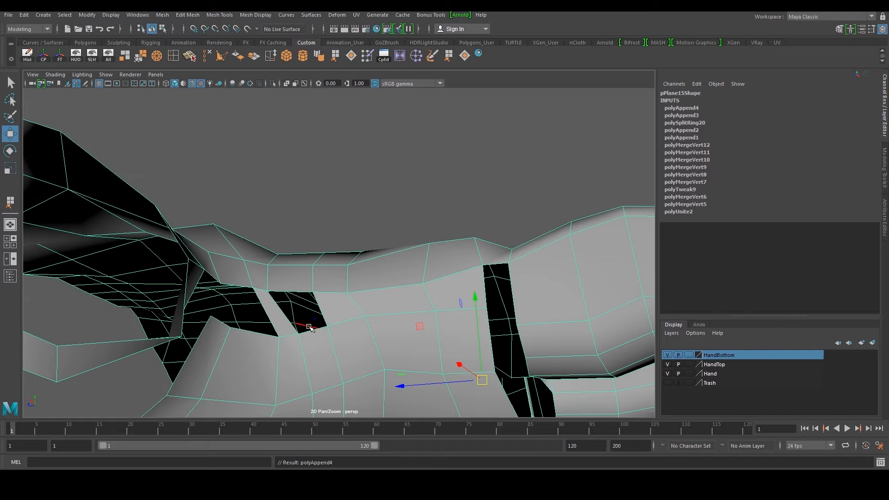
Fill the small remaining hole at the thumb seam with Fill Hole
click(313, 332)
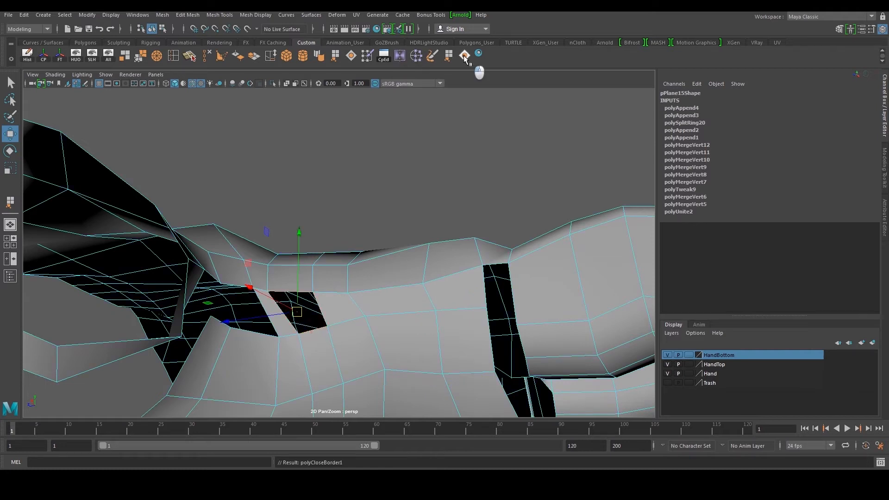
click(464, 58)
alt+drag(417, 172, 332, 193)
alt+drag(188, 275, 225, 309)
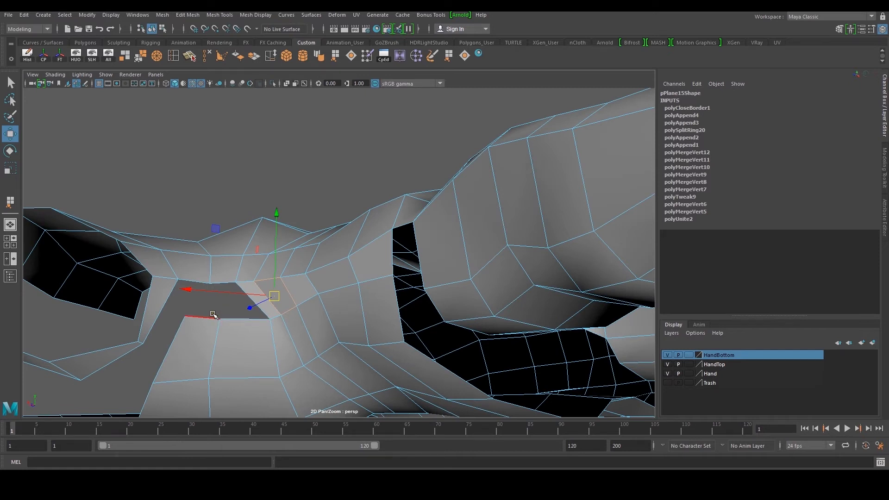
Append a polygon to fill the gap on the other side of the thumb seam
click(448, 56)
click(236, 319)
click(225, 282)
key(Return)
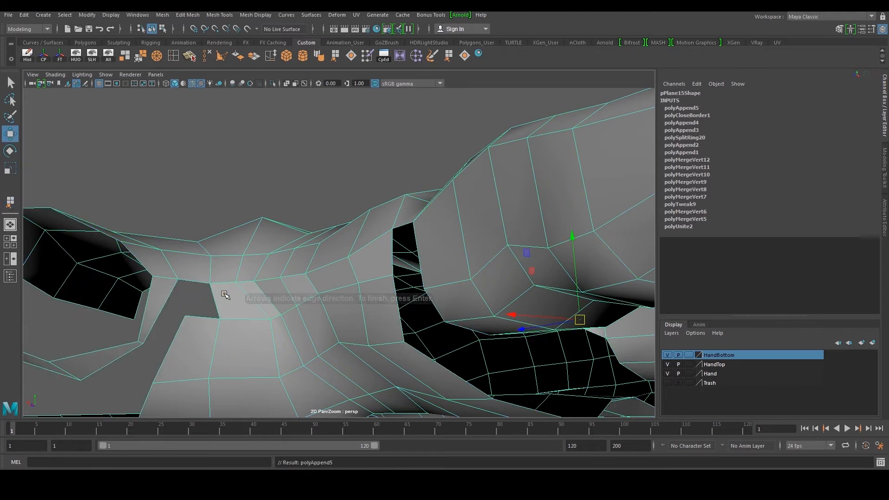
Append a neighbouring polygon to close the adjacent small gap
click(202, 318)
click(201, 317)
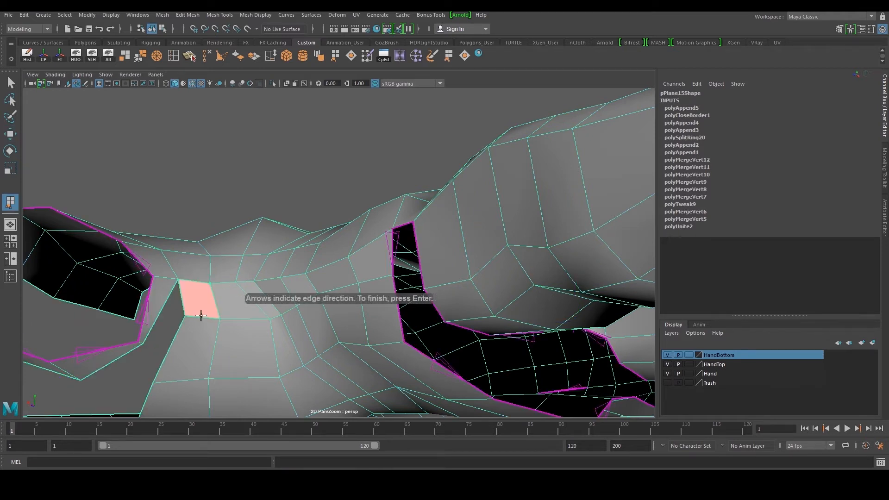
key(w)
Reposition vertices along the palm's edge near the thumb to even out the newly filled faces
scroll(203, 318, down, 5)
click(296, 393)
alt+drag(296, 394, 330, 357)
alt+middle_drag(329, 357, 326, 338)
alt+drag(338, 337, 411, 367)
alt+right_drag(411, 368, 435, 363)
alt+middle_drag(435, 364, 257, 303)
click(257, 303)
alt+drag(257, 303, 296, 278)
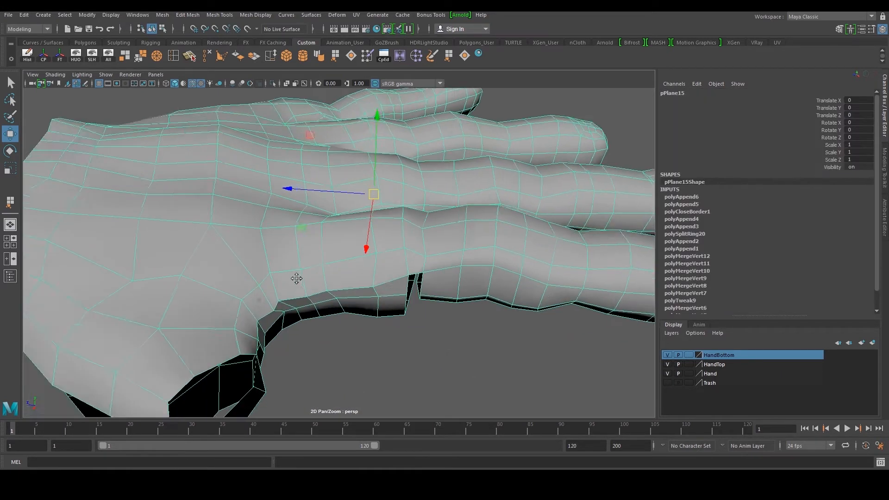
alt+right_drag(296, 278, 304, 301)
right_drag(301, 303, 264, 305)
click(271, 324)
drag(233, 320, 224, 318)
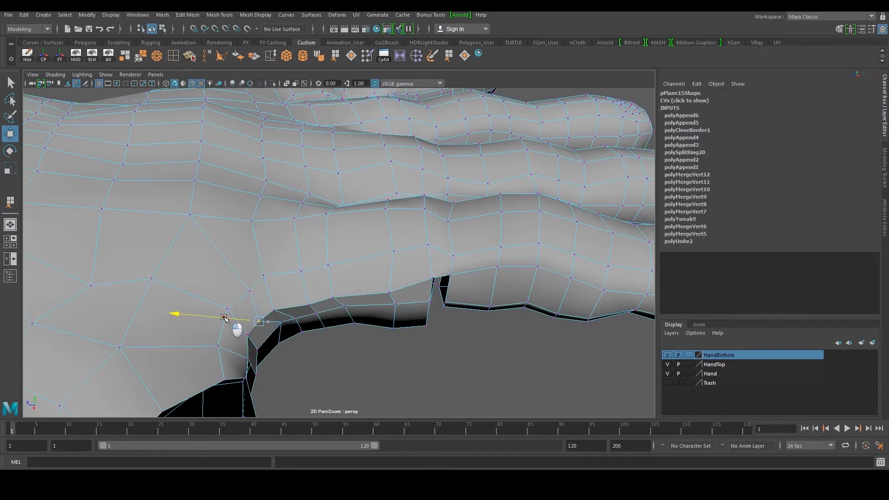
middle_drag(300, 304, 251, 306)
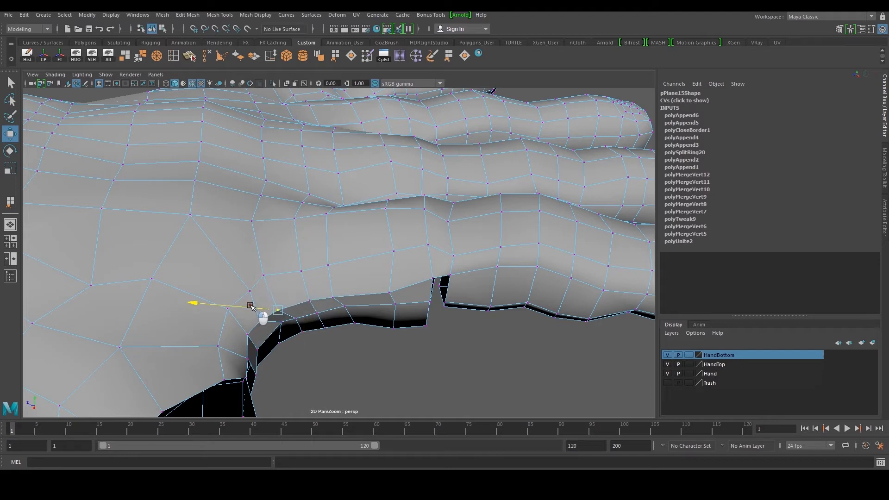
drag(279, 337, 241, 277)
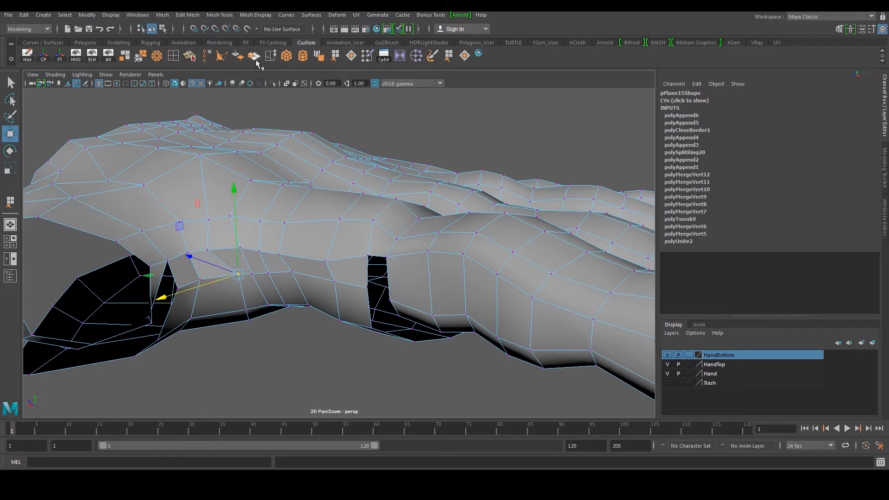
Cut a new edge with Multi-Cut across the palm, running down from the thumb web
click(189, 56)
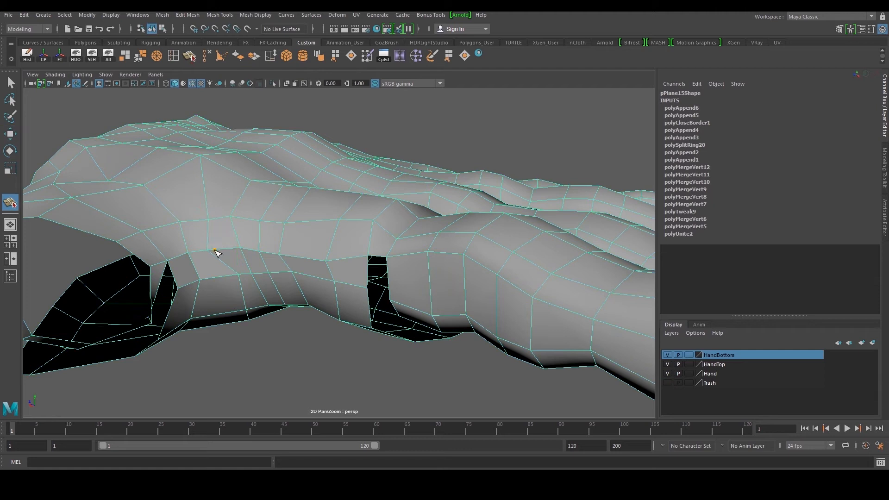
alt+drag(215, 205, 255, 347)
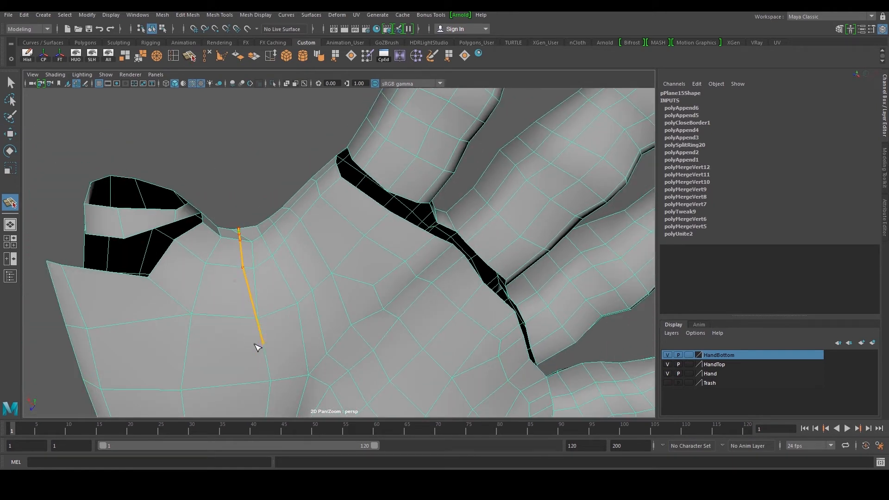
key(w)
alt+drag(253, 270, 291, 90)
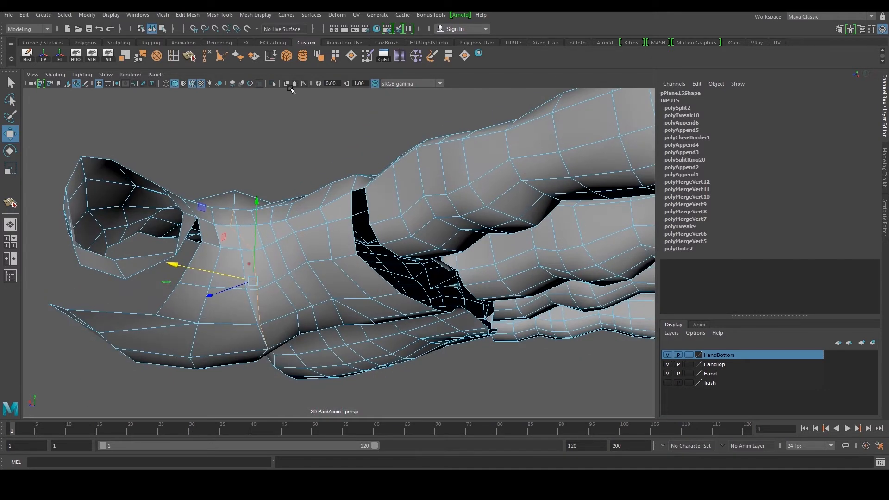
Delete an unneeded edge near the thumb web to clean up the new cut
click(205, 58)
alt+drag(279, 166, 376, 216)
key(F9)
alt+right_drag(456, 212, 389, 217)
alt+drag(389, 218, 338, 221)
right_drag(338, 221, 381, 190)
alt+drag(384, 195, 377, 305)
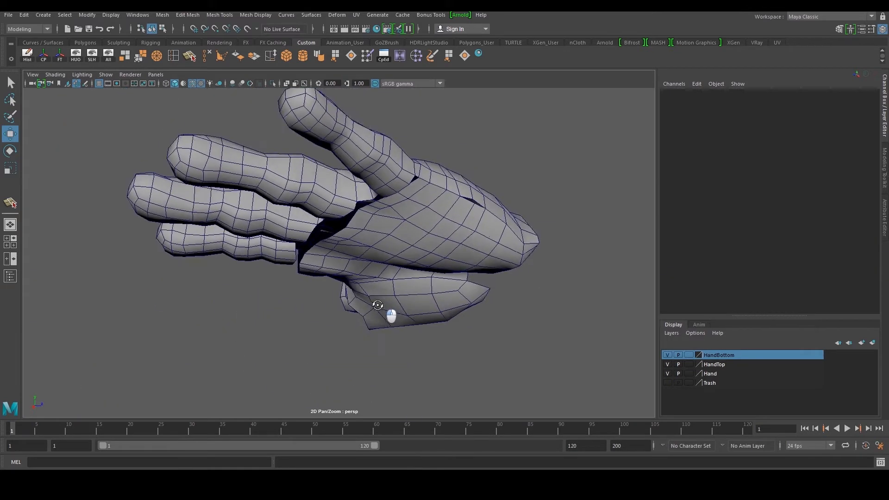
Move vertices along the narrow gap on the side of the hand to bring the seam edges together
alt+middle_drag(378, 305, 231, 334)
alt+right_drag(231, 334, 335, 282)
click(344, 253)
key(F9)
drag(291, 199, 282, 233)
drag(289, 268, 308, 256)
key(ctrl+z)
alt+right_drag(307, 256, 321, 255)
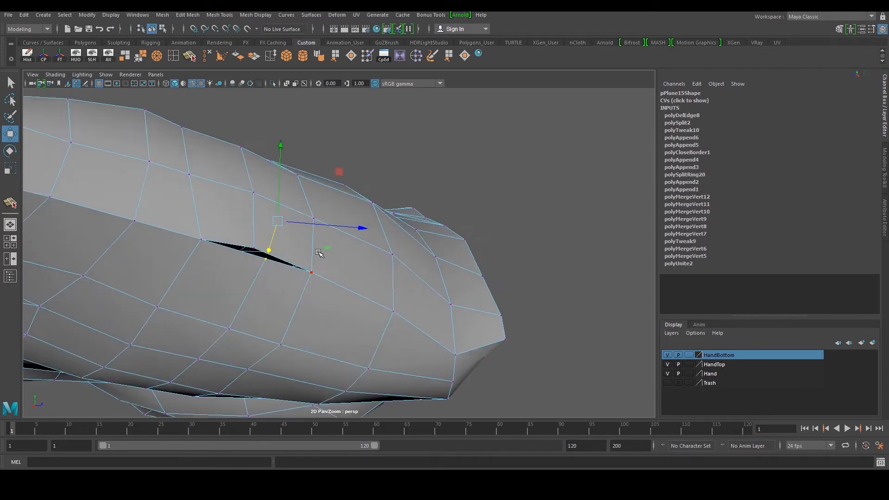
alt+drag(321, 254, 367, 270)
click(402, 339)
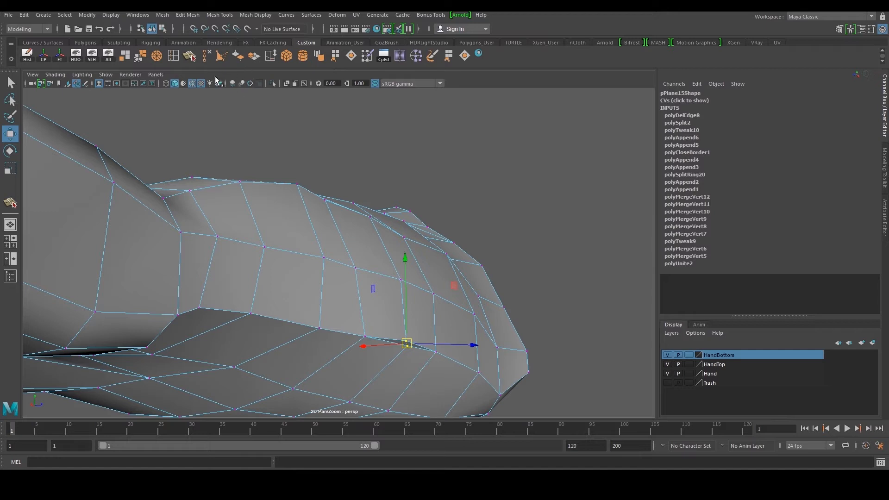
Weld the matching seam vertices along the side of the hand together
alt+drag(312, 123, 277, 119)
click(142, 56)
alt+right_drag(301, 234, 296, 250)
alt+drag(297, 250, 254, 260)
alt+right_drag(255, 260, 307, 240)
click(268, 290)
alt+drag(268, 290, 252, 303)
key(w)
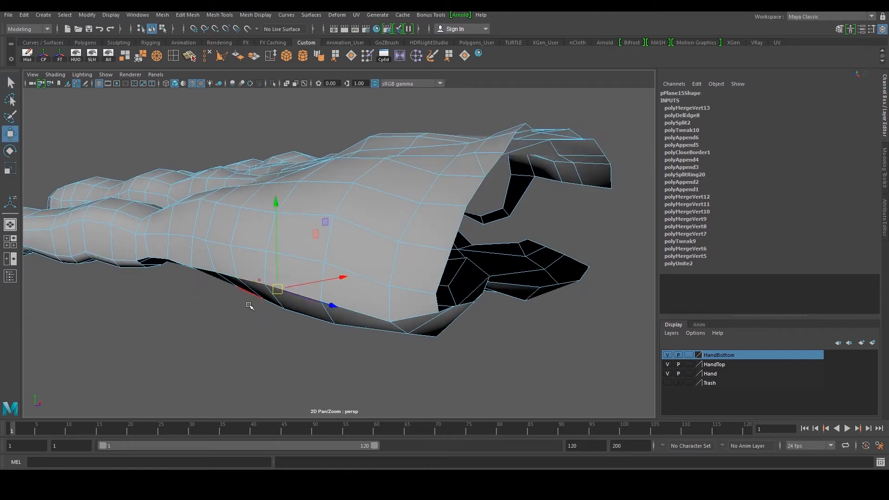
Adjust vertices along the lower edge of the hand's side to tidy the welded seam
drag(320, 275, 330, 276)
alt+drag(256, 274, 303, 264)
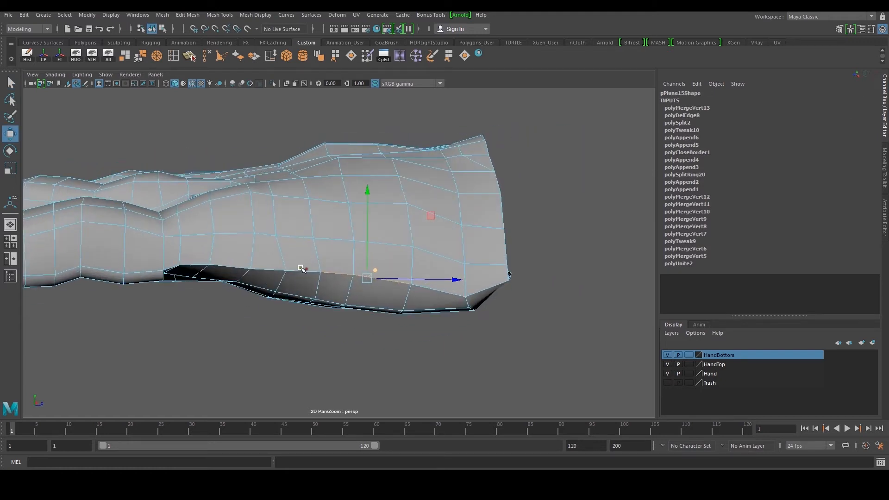
alt+drag(246, 276, 304, 268)
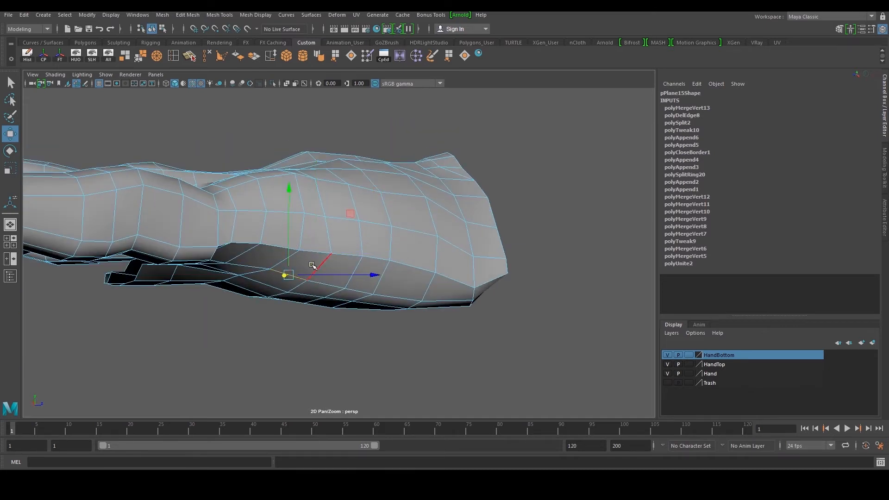
alt+drag(312, 265, 355, 215)
drag(370, 151, 385, 88)
scroll(373, 172, down, 5)
alt+drag(395, 164, 269, 155)
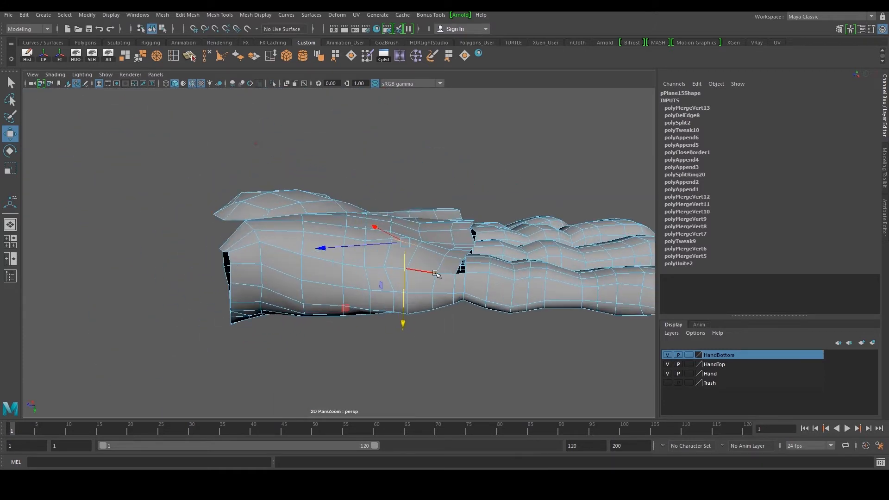
Reposition vertices across the side of the hand to even out the face spacing
right_drag(458, 267, 406, 268)
click(387, 267)
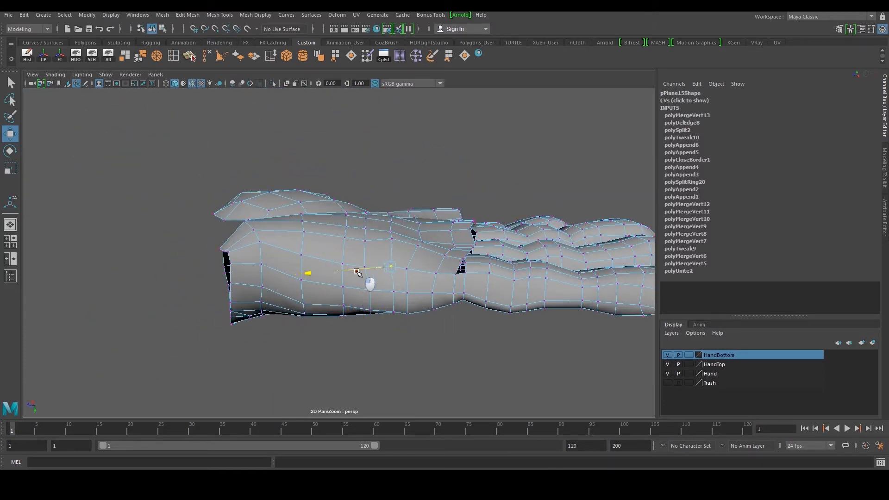
drag(356, 272, 357, 272)
alt+middle_drag(373, 252, 361, 274)
scroll(356, 274, up, 3)
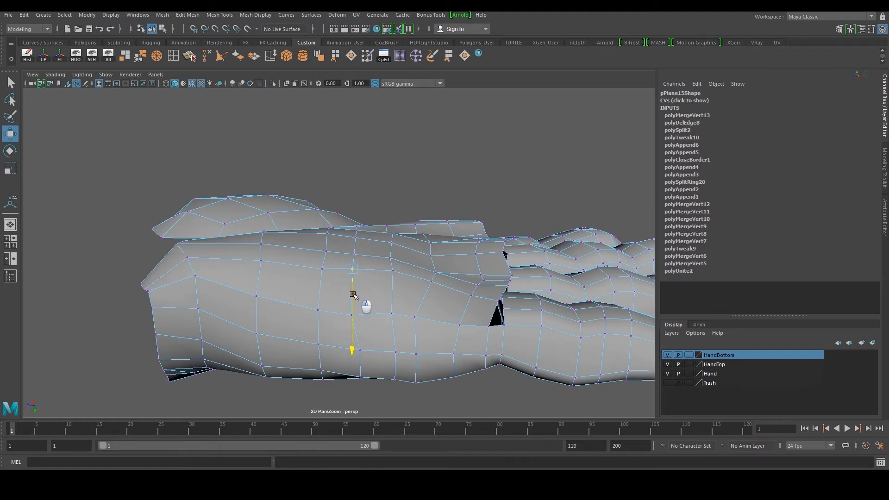
click(391, 313)
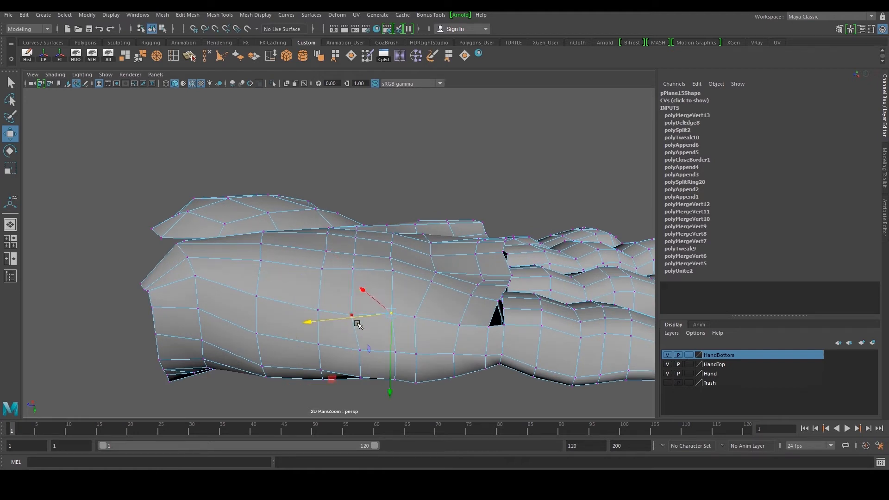
scroll(371, 341, up, 2)
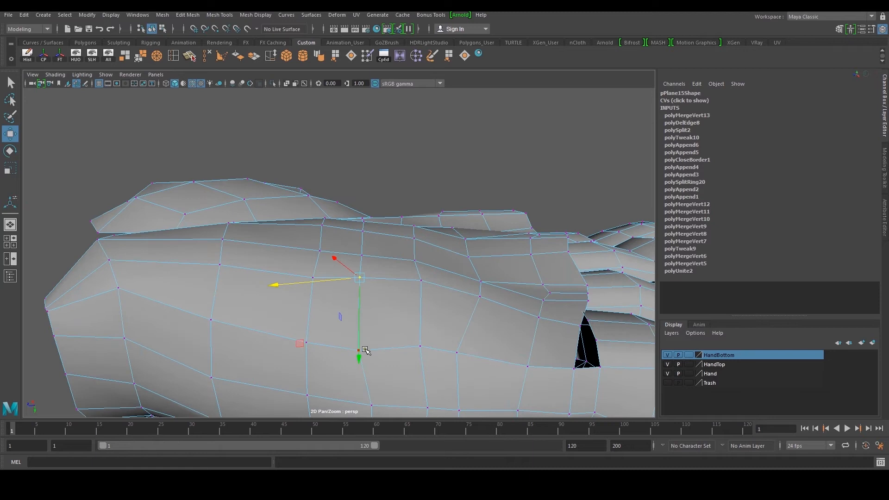
scroll(364, 346, down, 3)
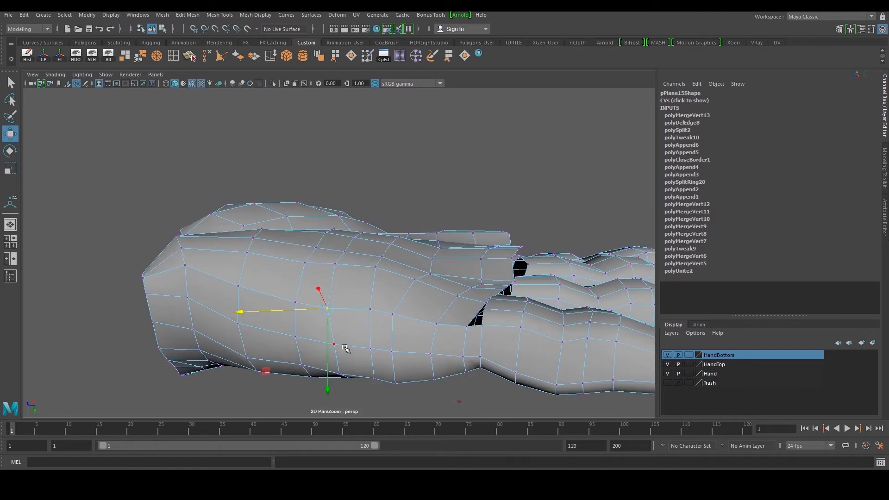
right_drag(377, 261, 376, 227)
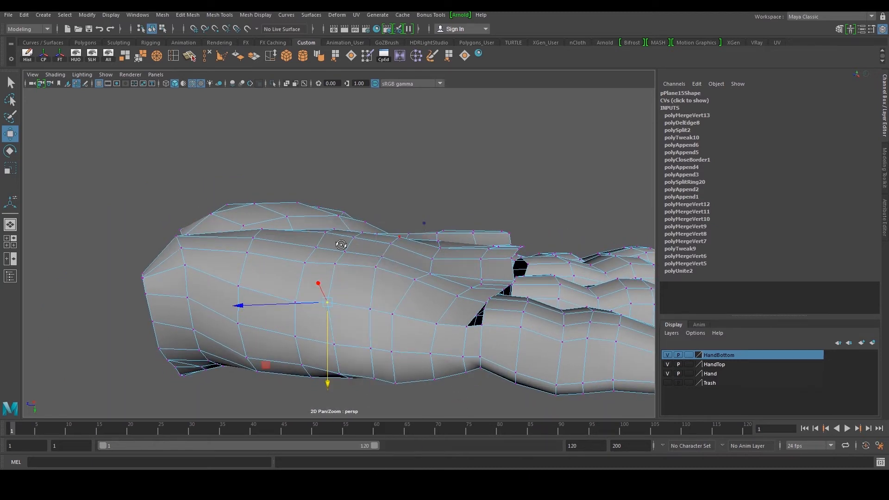
click(435, 273)
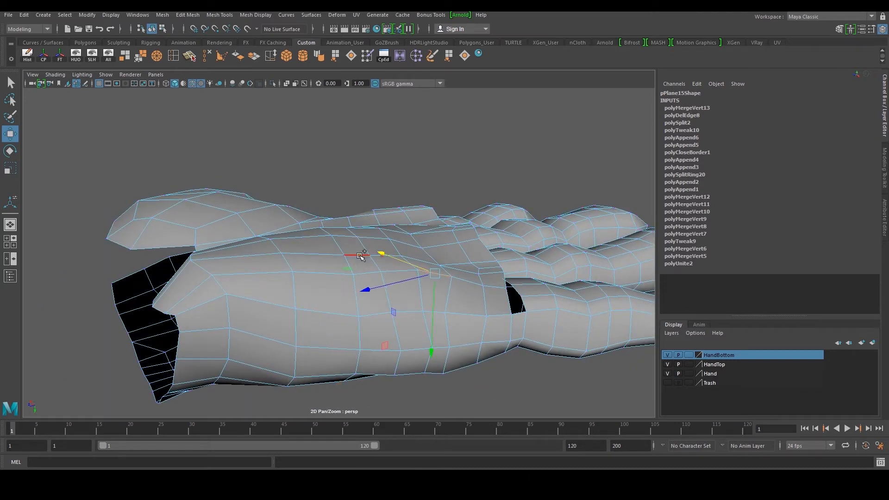
click(360, 256)
scroll(396, 257, up, 2)
shift+click(403, 260)
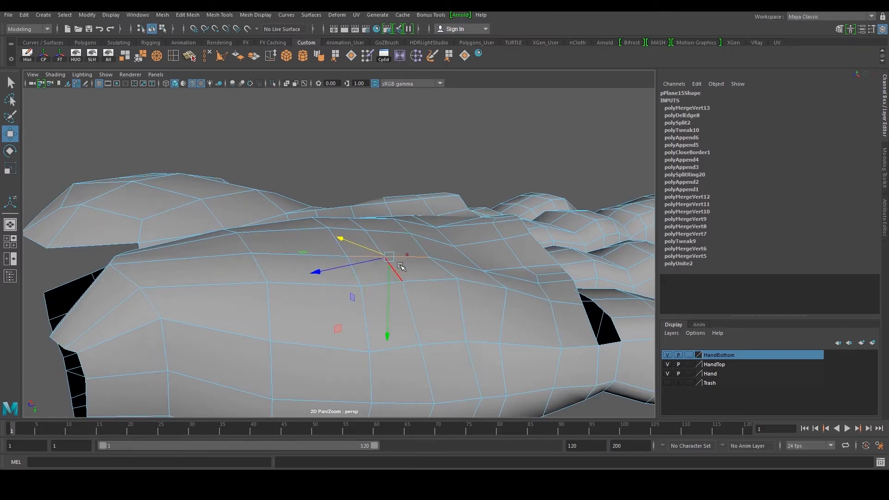
Tweak vertices along the upper edge of the hand's side near the knuckles
drag(389, 279, 398, 278)
right_drag(365, 295, 344, 294)
click(362, 287)
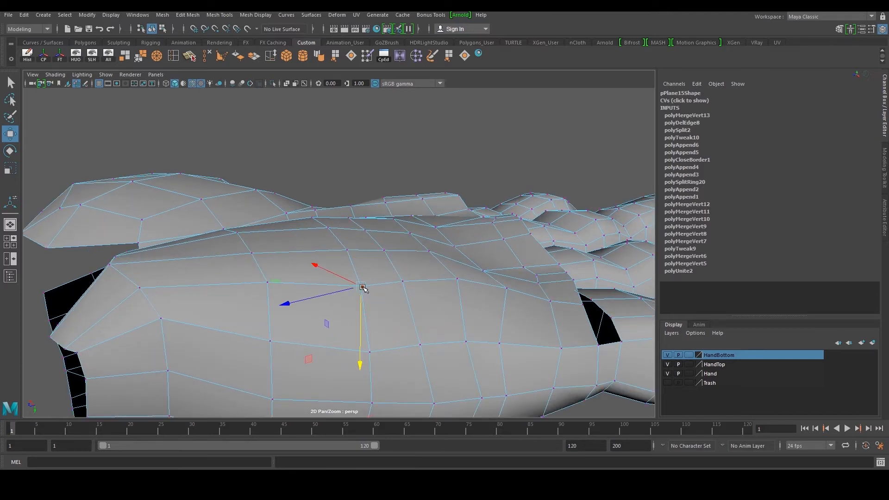
scroll(372, 287, down, 3)
right_drag(418, 224, 465, 209)
click(467, 157)
click(420, 243)
click(387, 155)
alt+drag(387, 154, 278, 231)
scroll(273, 224, up, 3)
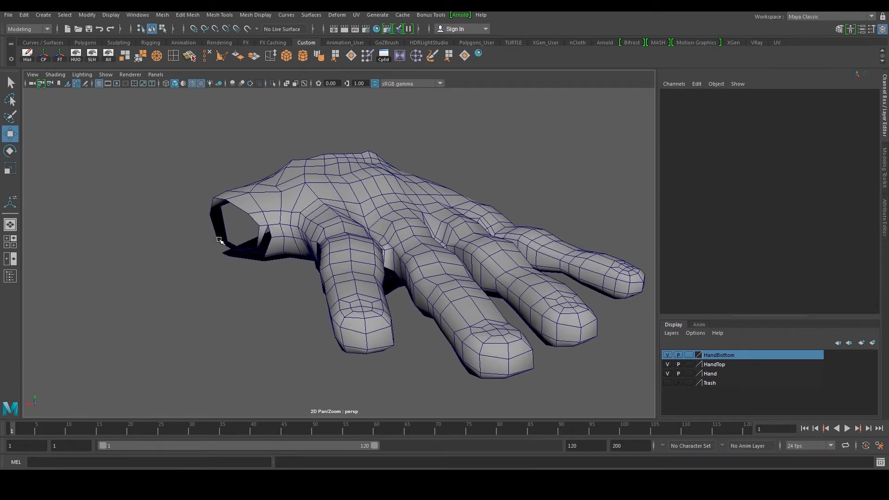
Select the hand mesh and soften its edges
alt+drag(241, 236, 230, 214)
scroll(252, 182, up, 3)
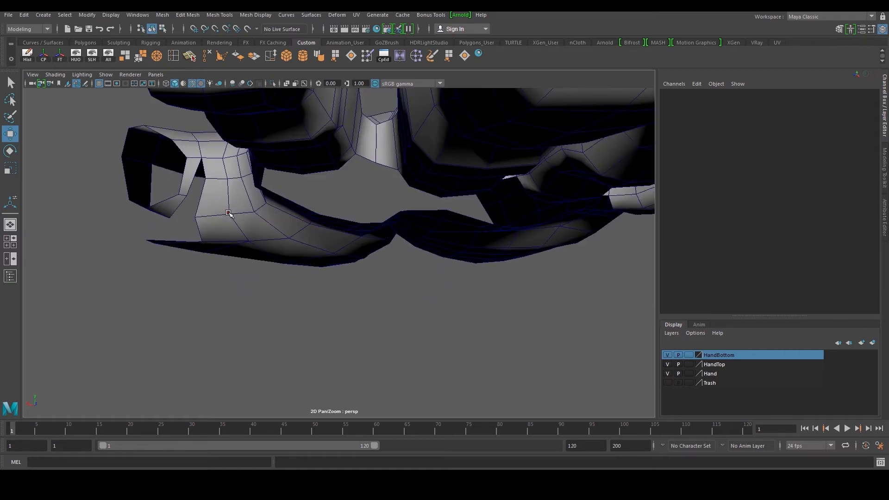
alt+middle_drag(230, 214, 326, 249)
scroll(326, 248, up, 2)
click(326, 249)
alt+drag(327, 242, 314, 238)
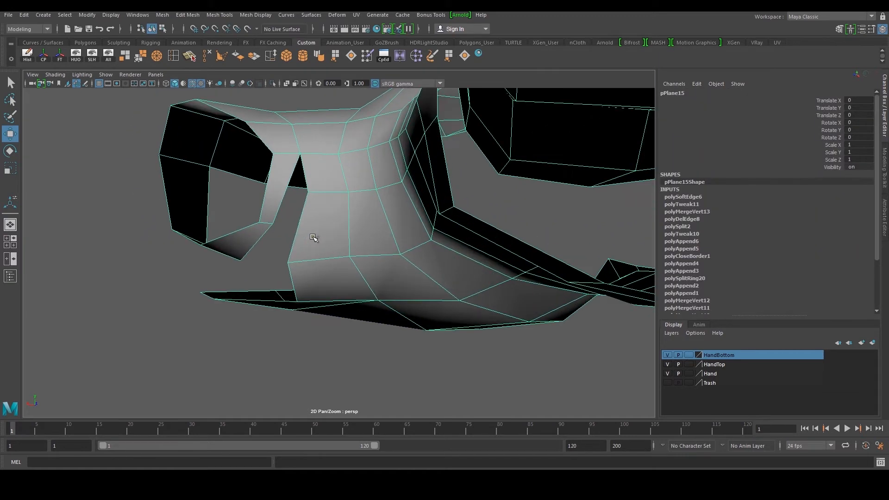
Append a polygon to fill the gap at the base of the thumb and nudge its vertex
click(448, 56)
click(284, 192)
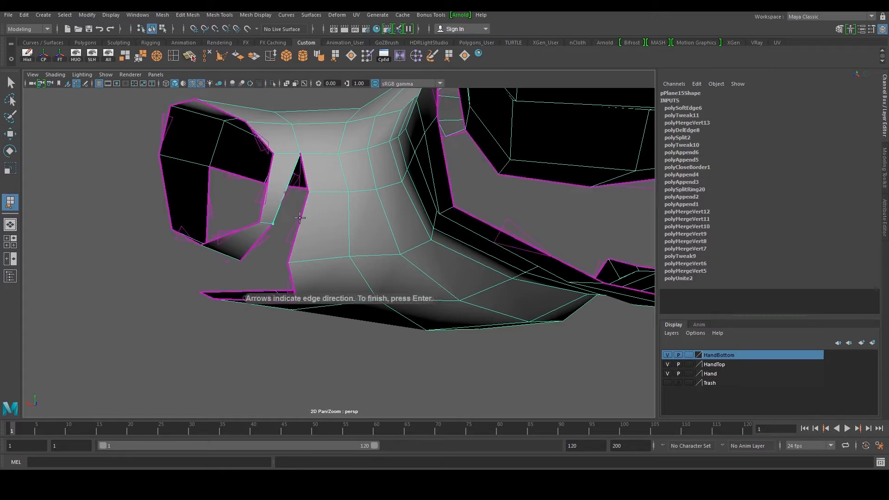
click(300, 218)
key(w)
scroll(304, 217, down, 3)
alt+drag(306, 218, 340, 170)
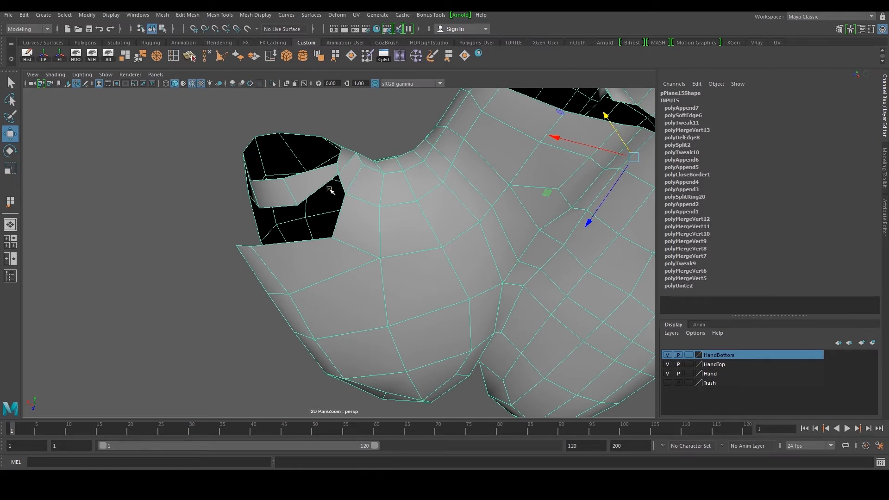
Append a neighbouring polygon in the thumb opening and adjust its corner vertex
key(g)
click(313, 192)
click(340, 213)
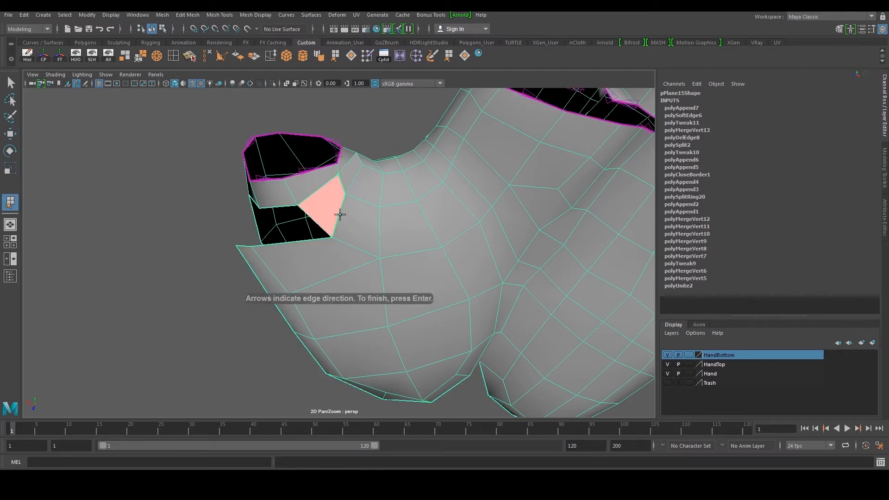
key(w)
scroll(331, 215, down, 2)
mouse_move(332, 215)
alt+mouse_down()
mouse_move(404, 234)
mouse_move(341, 220)
alt+mouse_up()
Append a third polygon in the thumb gap and move its vertices to even out the faces
key(g)
click(338, 214)
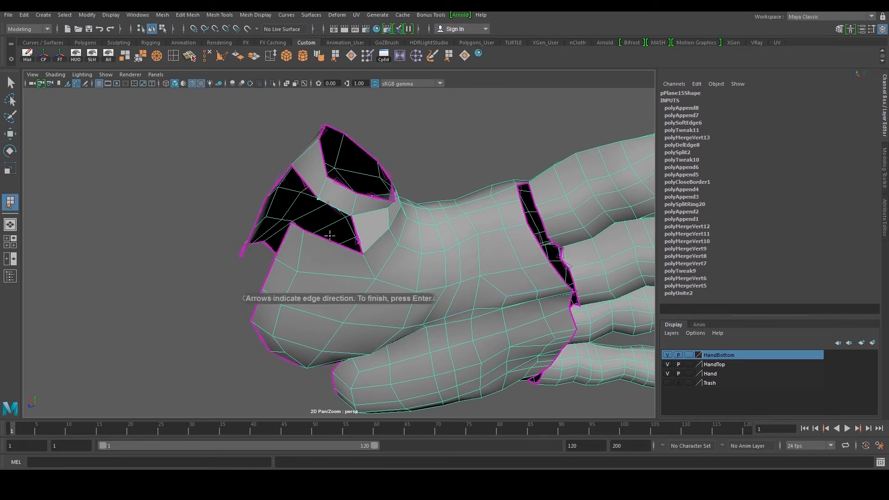
click(328, 238)
key(w)
alt+drag(329, 238, 319, 266)
drag(299, 197, 302, 183)
right_drag(331, 271, 311, 261)
click(311, 260)
middle_drag(311, 260, 309, 208)
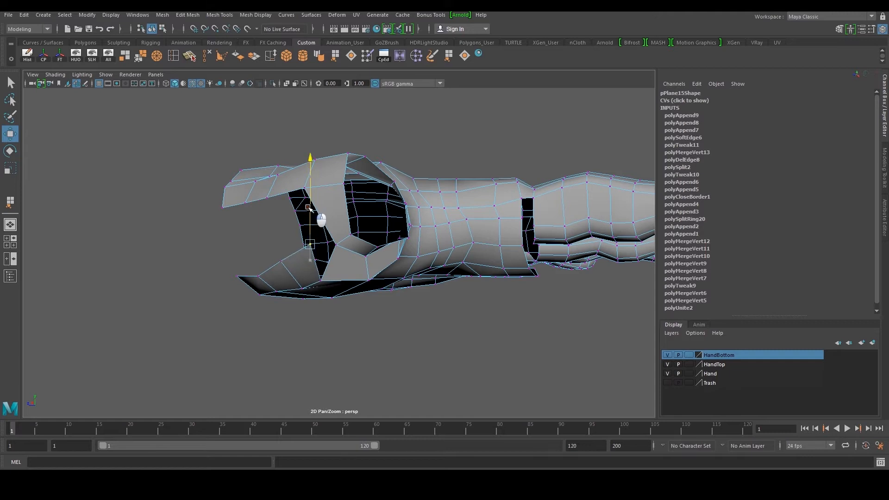
click(259, 275)
click(258, 277)
drag(256, 242, 255, 233)
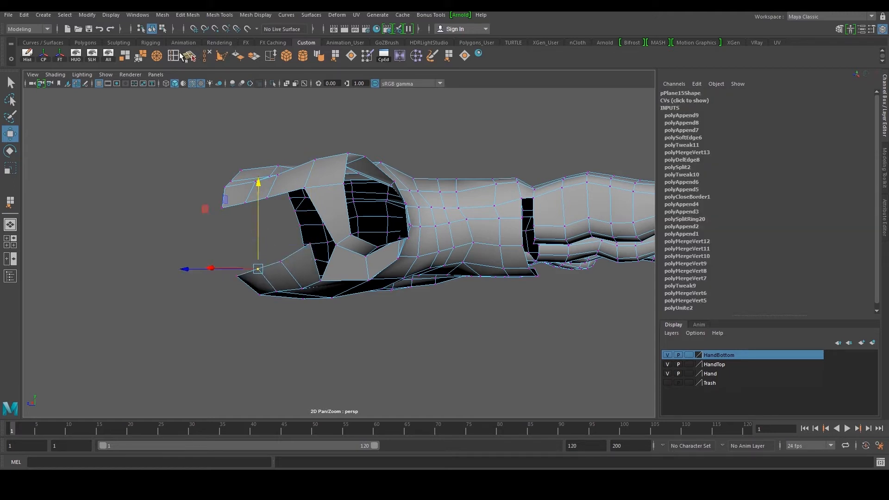
Insert an edge loop through the faces around the thumb opening and adjust the new vertices
click(180, 55)
click(325, 222)
key(w)
scroll(335, 223, up, 2)
alt+drag(342, 220, 276, 235)
drag(222, 241, 211, 241)
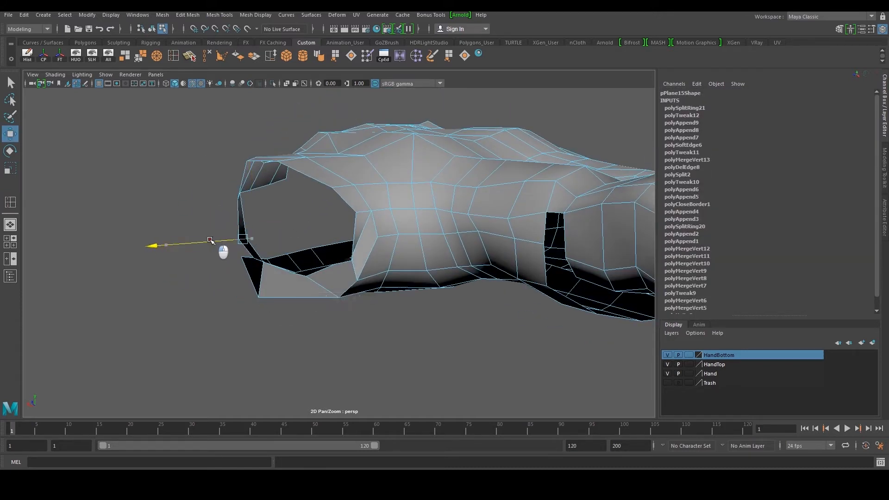
drag(237, 171, 238, 168)
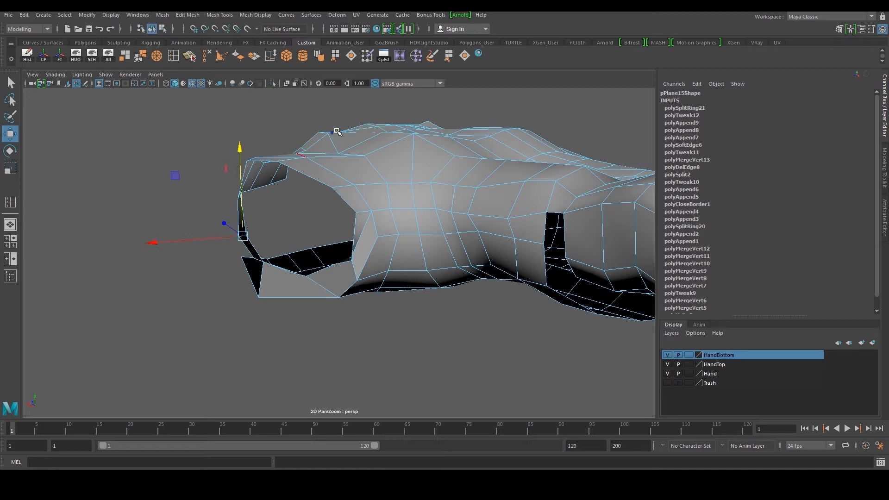
Append a polygon to close the gap inside the thumb opening and reposition its vertex
key(F8)
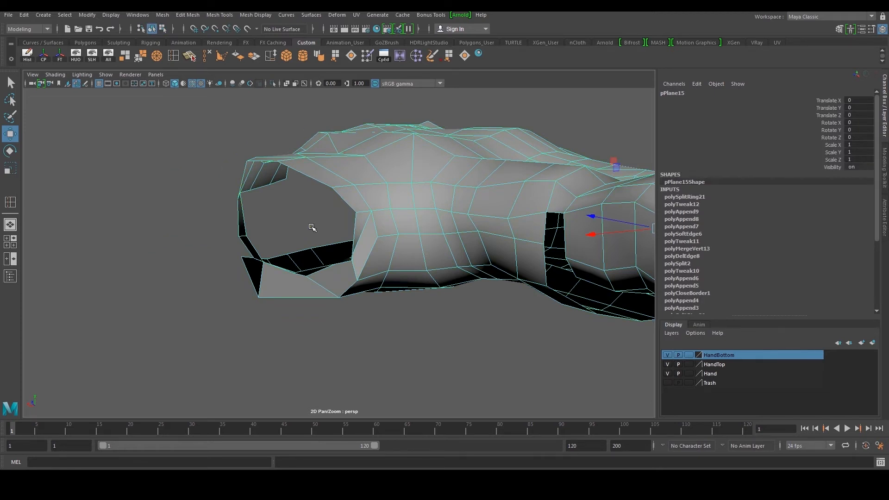
key(g)
alt+drag(312, 227, 342, 233)
click(338, 226)
click(319, 250)
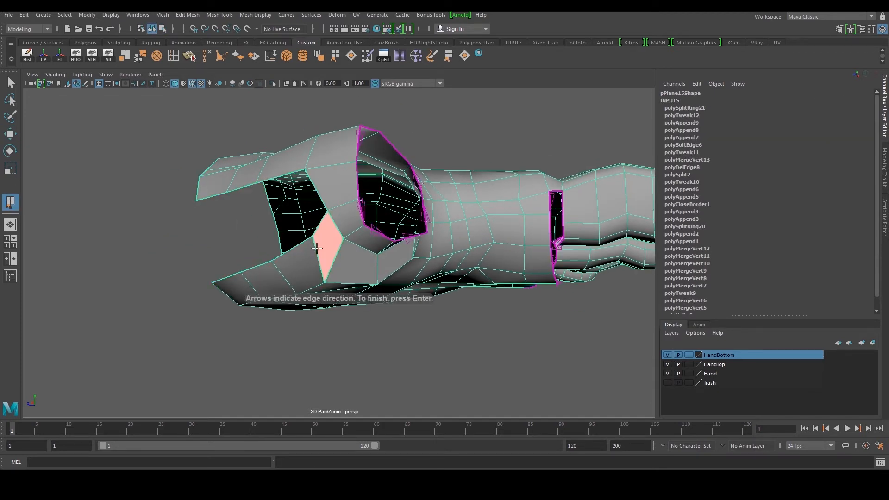
key(w)
scroll(297, 248, down, 3)
alt+drag(296, 247, 304, 243)
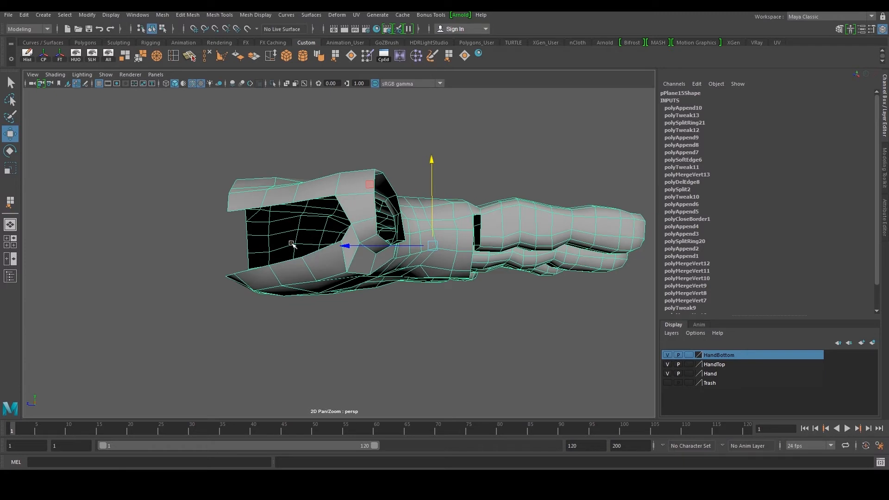
Append a polygon across the underside gap of the thumb opening and adjust its vertices
key(g)
click(248, 245)
alt+drag(248, 249, 325, 285)
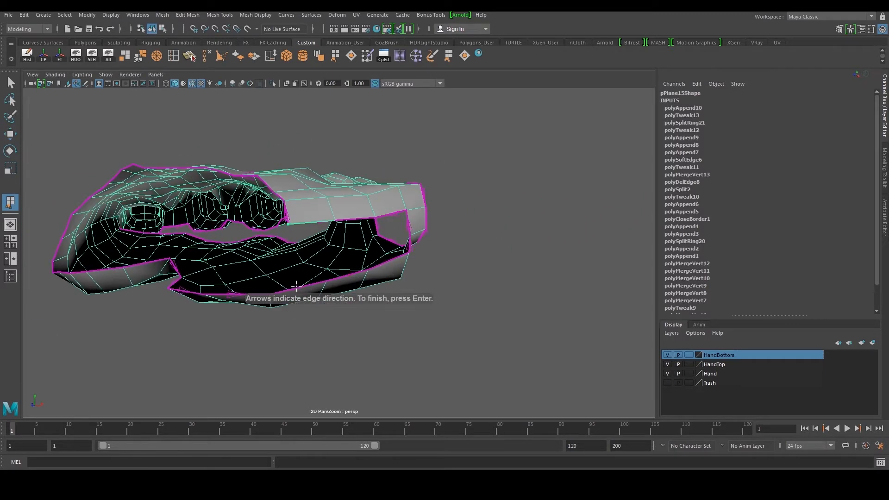
click(301, 286)
key(Return)
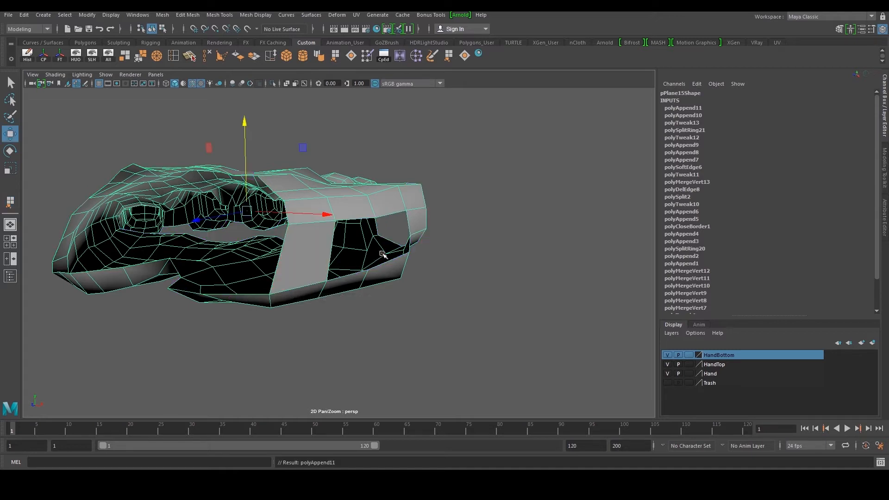
alt+drag(379, 255, 386, 262)
double_click(384, 265)
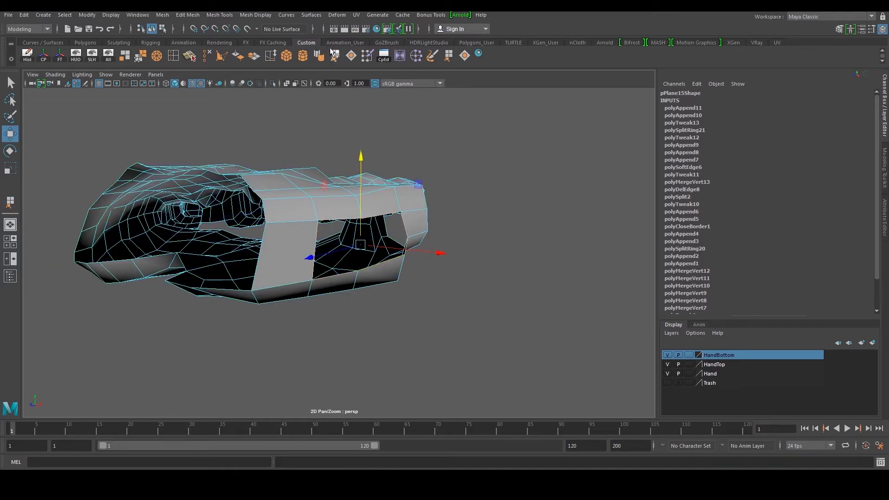
Fill the hole in the thumb opening and split the new face with a Multi-Cut edge
click(465, 57)
alt+drag(404, 207, 379, 215)
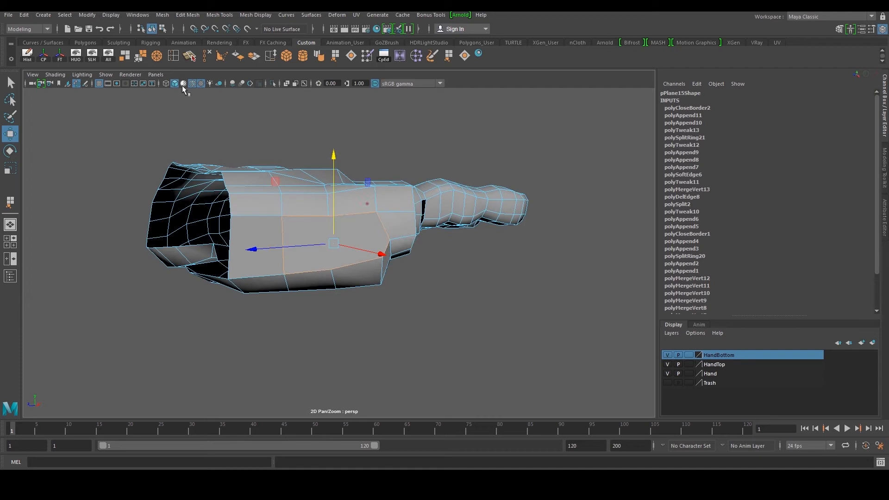
click(191, 56)
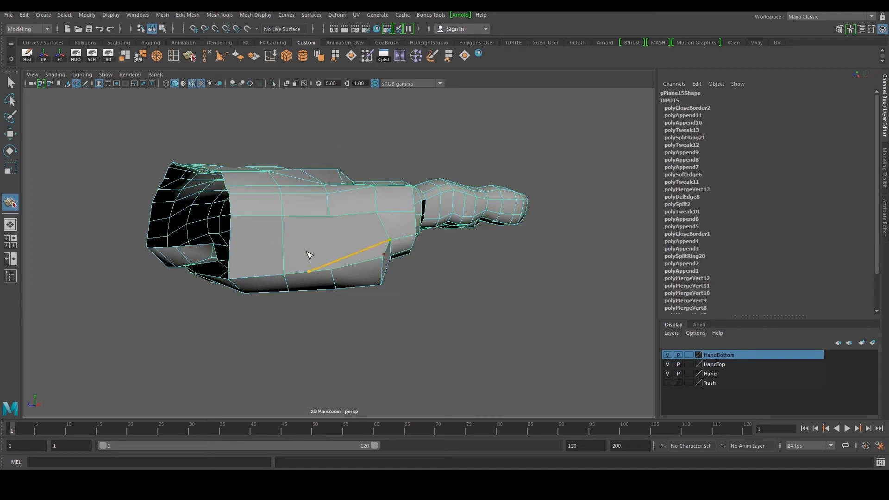
key(w)
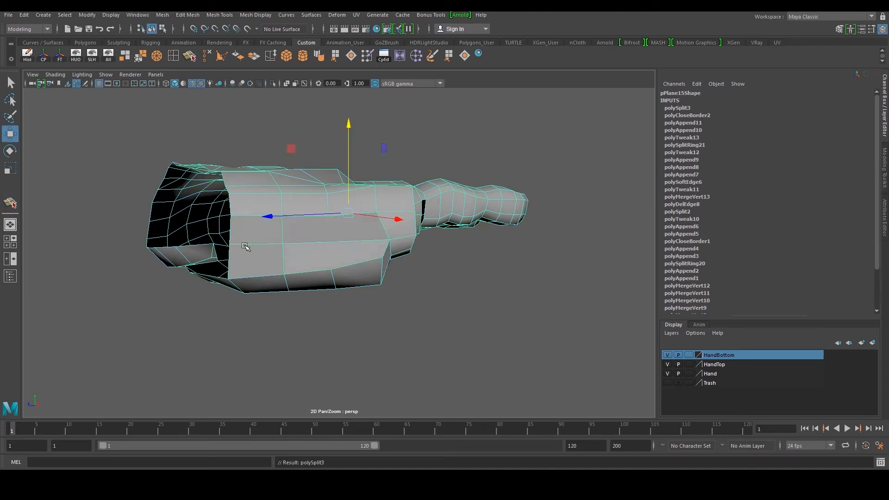
Cut another edge with Multi-Cut across the faces at the thumb base
key(y)
drag(347, 262, 313, 259)
key(w)
click(305, 244)
shift+click(278, 238)
scroll(274, 237, up, 2)
shift+click(253, 230)
shift+click(231, 224)
shift+click(219, 216)
key(ctrl+z)
shift+click(231, 223)
drag(220, 239, 358, 157)
click(376, 272)
key(ctrl+z)
click(365, 274)
Move the vertices around the thumb base to smooth the new edge flow
key(F9)
click(279, 187)
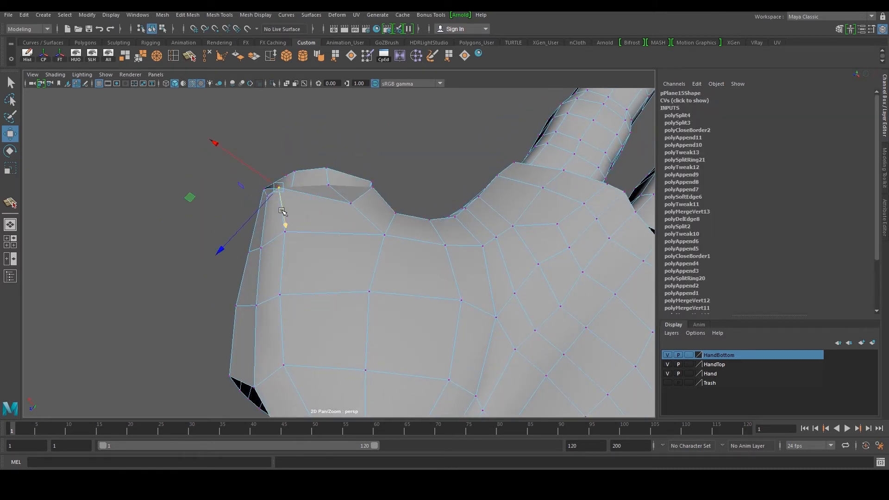
mouse_move(262, 176)
mouse_down()
mouse_move(275, 185)
mouse_move(250, 182)
mouse_up()
click(267, 198)
alt+drag(279, 201, 397, 179)
alt+drag(349, 202, 376, 192)
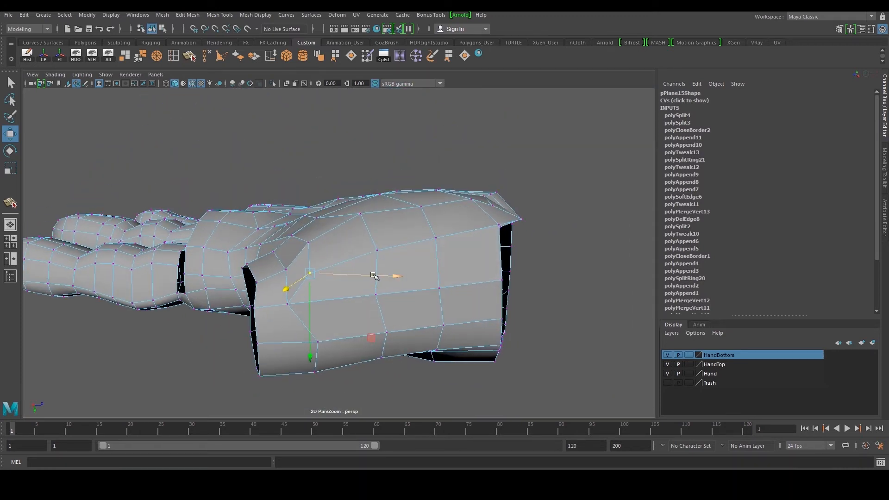
click(287, 305)
drag(330, 305, 343, 304)
right_drag(392, 220, 452, 186)
alt+drag(451, 187, 477, 224)
click(546, 254)
alt+right_drag(546, 255, 431, 257)
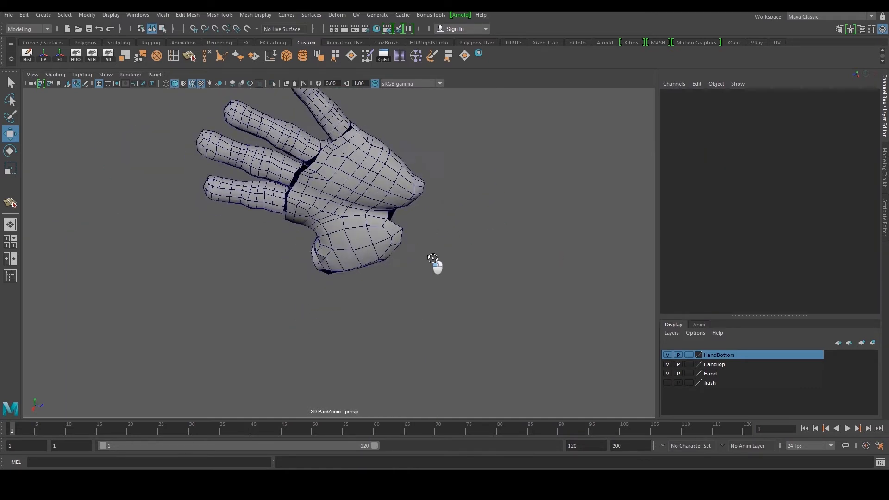
Select the whole hand mesh and soften its edges
alt+drag(478, 262, 431, 248)
click(421, 220)
click(318, 58)
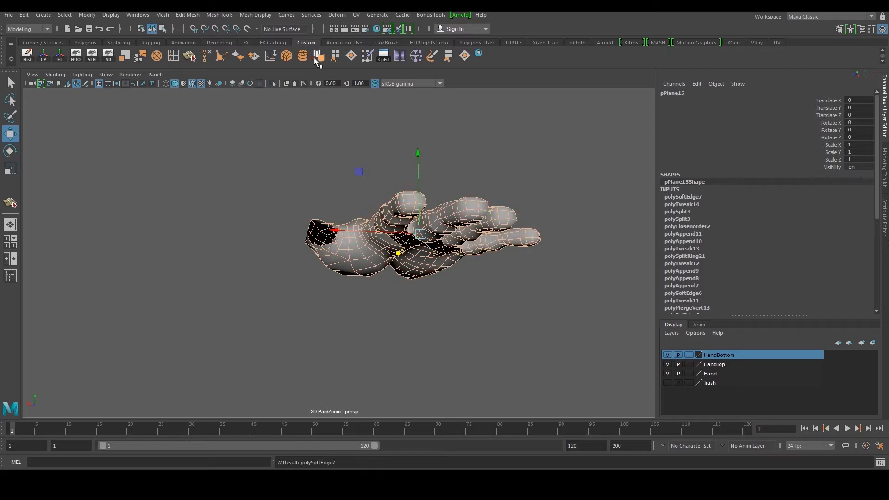
click(306, 125)
alt+drag(348, 216, 511, 274)
alt+right_drag(349, 293, 377, 285)
mouse_move(378, 285)
alt+mouse_down()
mouse_move(278, 261)
mouse_move(403, 249)
alt+mouse_up()
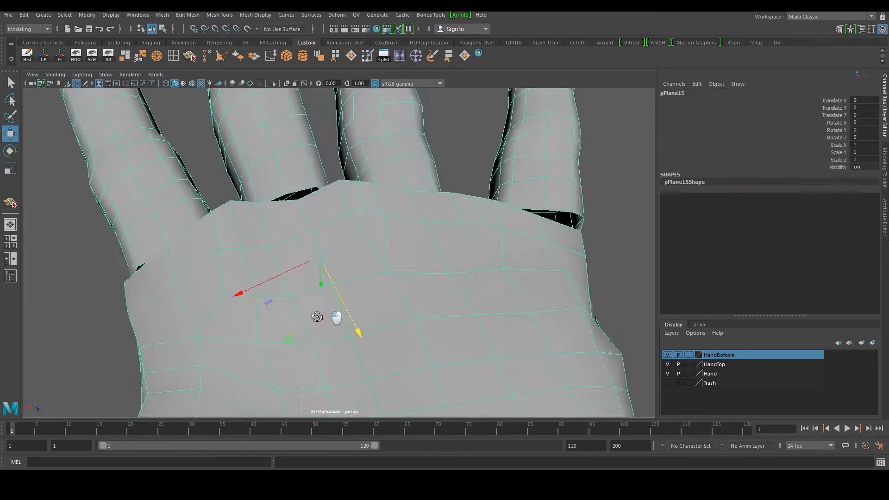
alt+drag(317, 316, 326, 319)
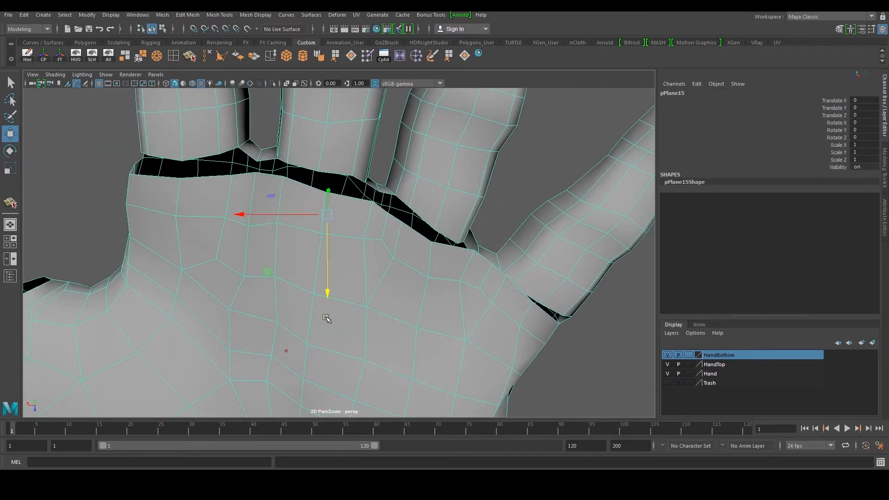
Move the edges and vertices along the palm border below the fingers to follow the finger seam
key(F10)
click(204, 176)
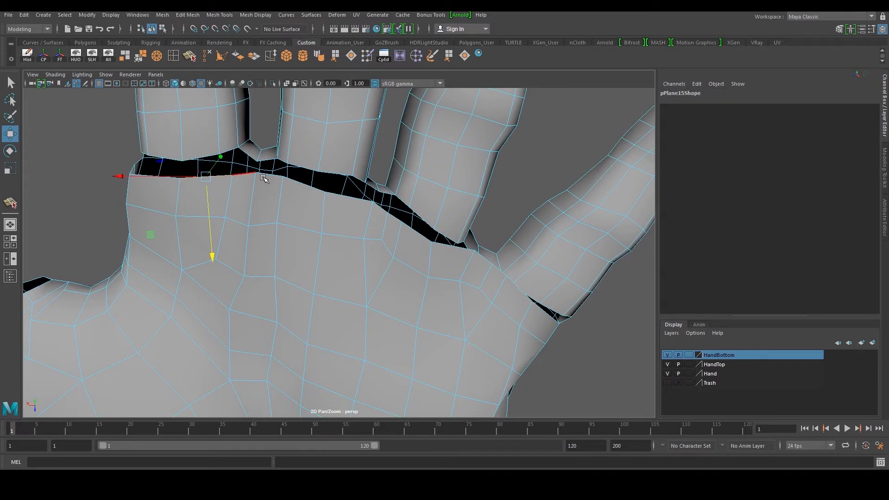
shift+click(296, 181)
middle_drag(268, 245, 267, 261)
alt+middle_drag(350, 248, 280, 244)
alt+drag(279, 244, 289, 236)
right_drag(288, 235, 270, 222)
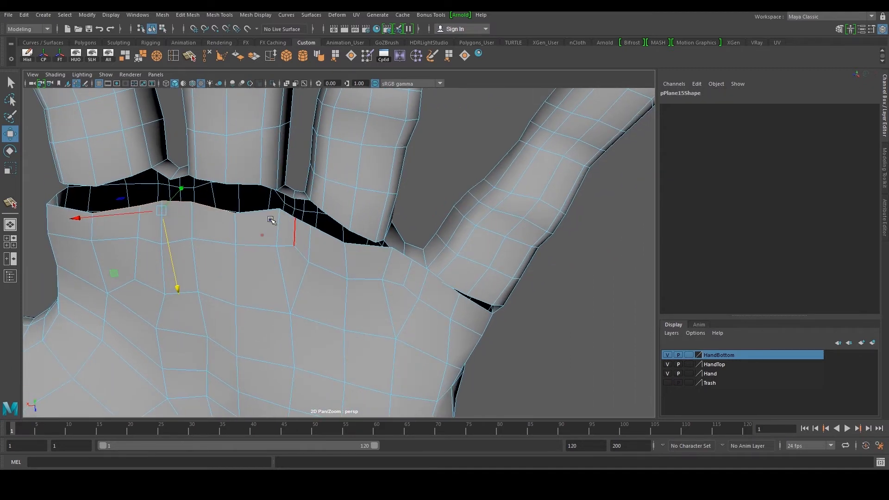
click(278, 212)
middle_drag(279, 234, 282, 238)
alt+drag(282, 238, 362, 253)
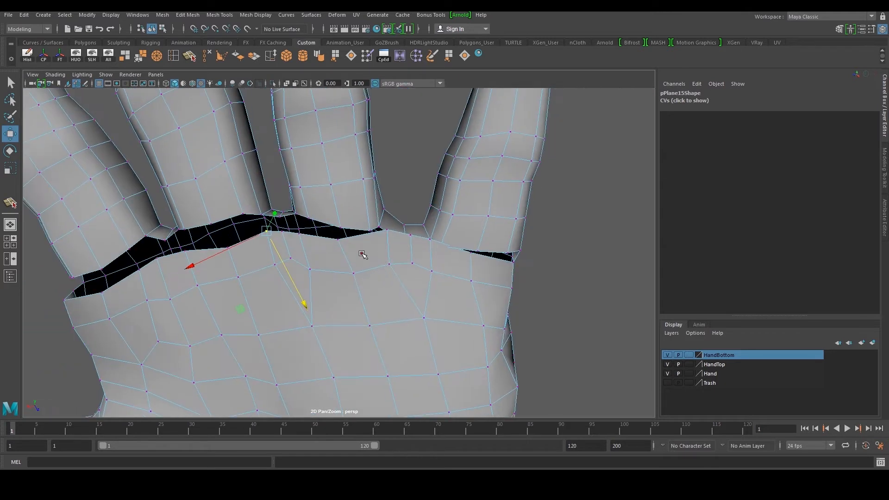
right_drag(412, 255, 447, 229)
click(492, 255)
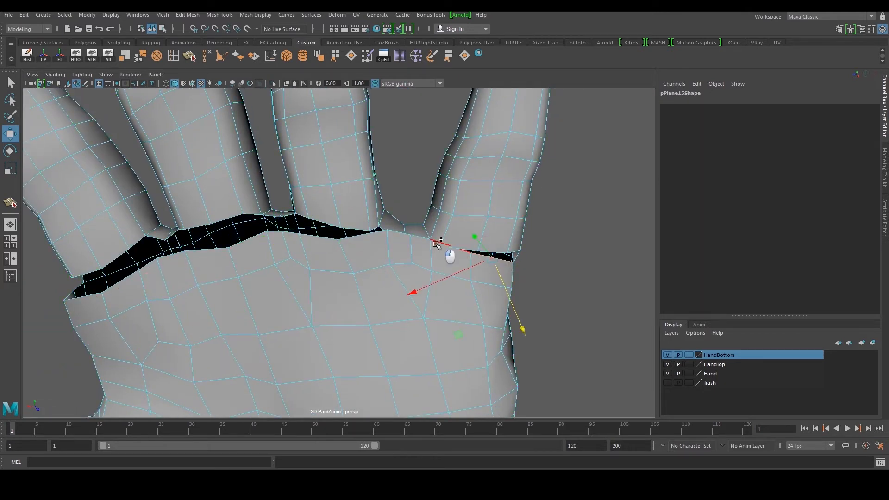
alt+drag(473, 288, 370, 264)
click(353, 268)
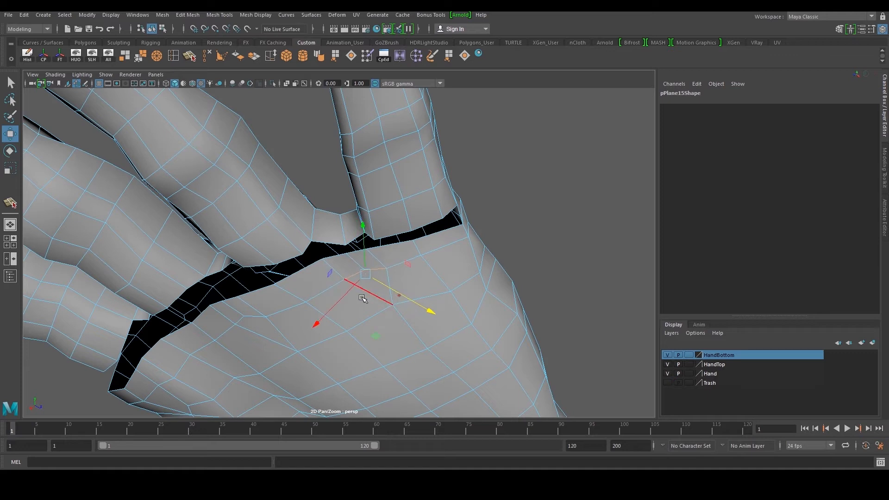
Adjust the vertices in the web between the fingers on the hand's underside
alt+drag(467, 245, 442, 205)
right_drag(430, 237, 432, 237)
alt+drag(431, 237, 409, 224)
right_drag(409, 224, 445, 180)
alt+drag(446, 181, 401, 227)
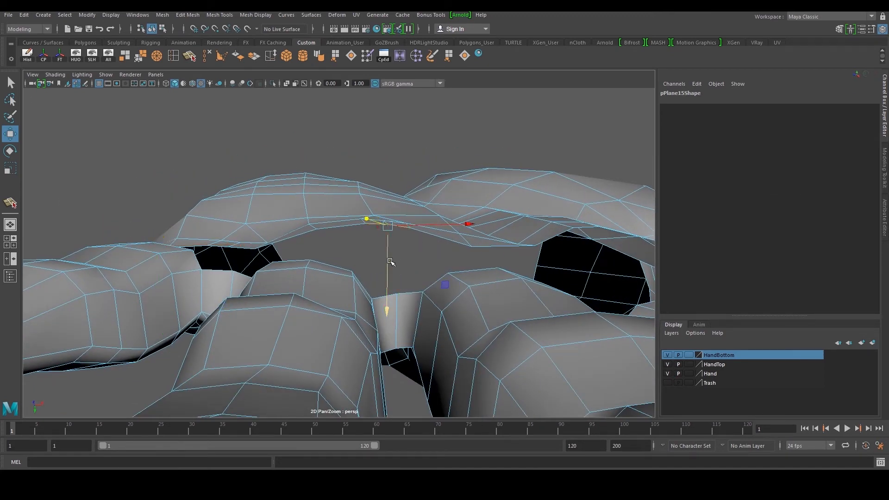
alt+drag(388, 278, 411, 257)
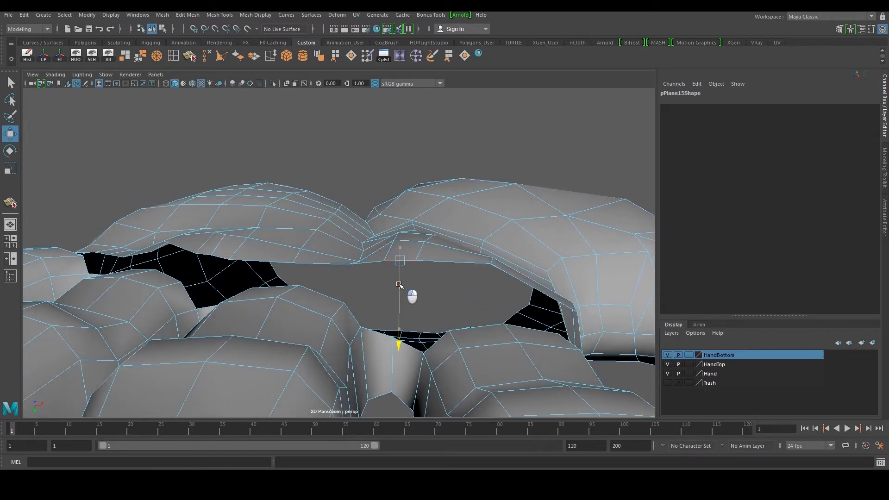
alt+drag(487, 274, 345, 253)
right_drag(510, 253, 507, 230)
alt+drag(507, 230, 388, 203)
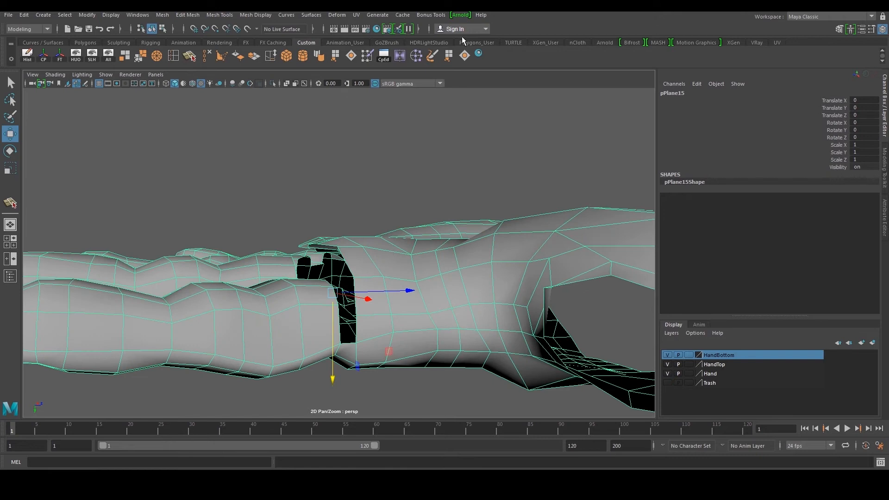
Append a polygon to start bridging the gap along the thumb seam
click(463, 57)
scroll(370, 312, up, 3)
alt+drag(338, 361, 365, 291)
key(ctrl+z)
click(422, 164)
click(403, 256)
click(448, 55)
click(341, 348)
key(Return)
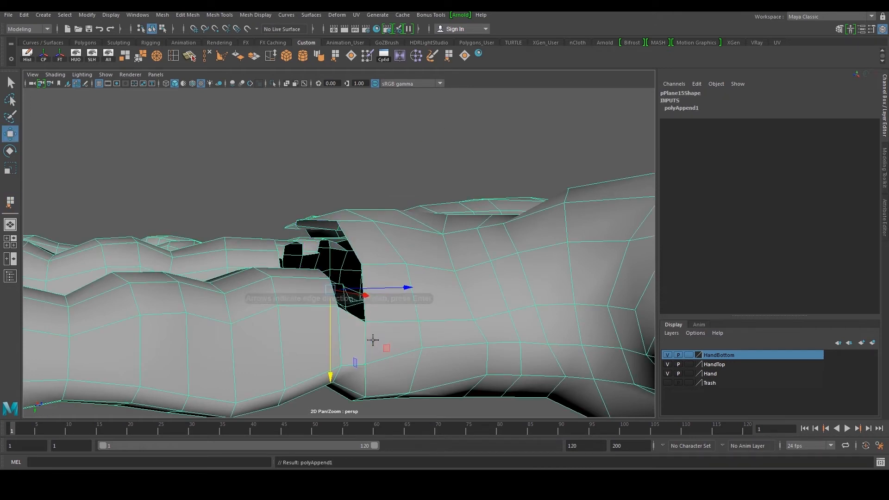
Append another polygon in the narrow gap beside the thumb
alt+drag(371, 338, 392, 331)
key(y)
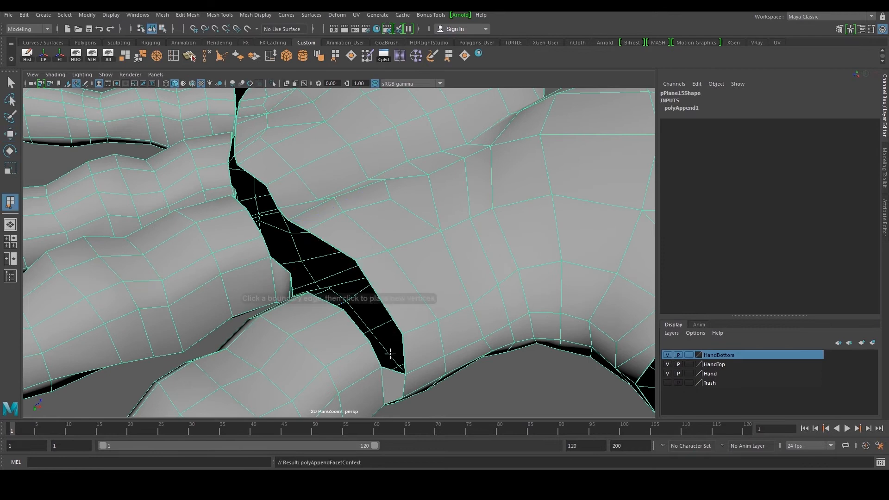
click(398, 351)
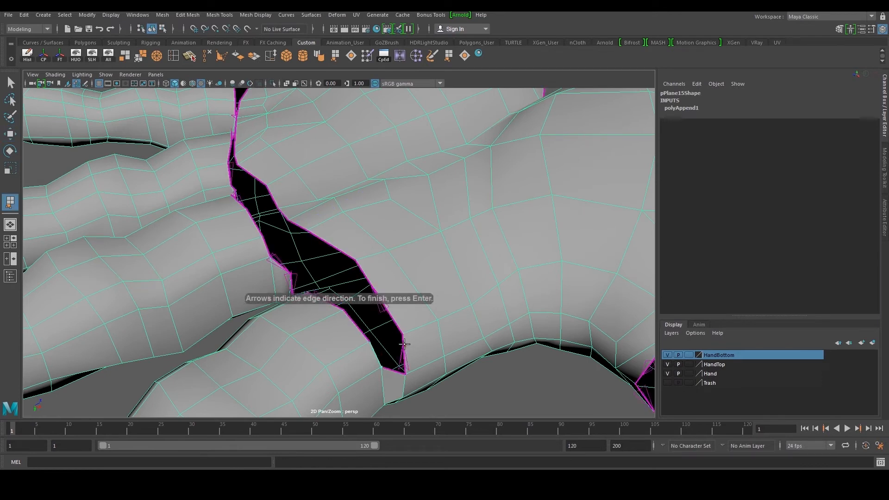
click(403, 343)
key(Return)
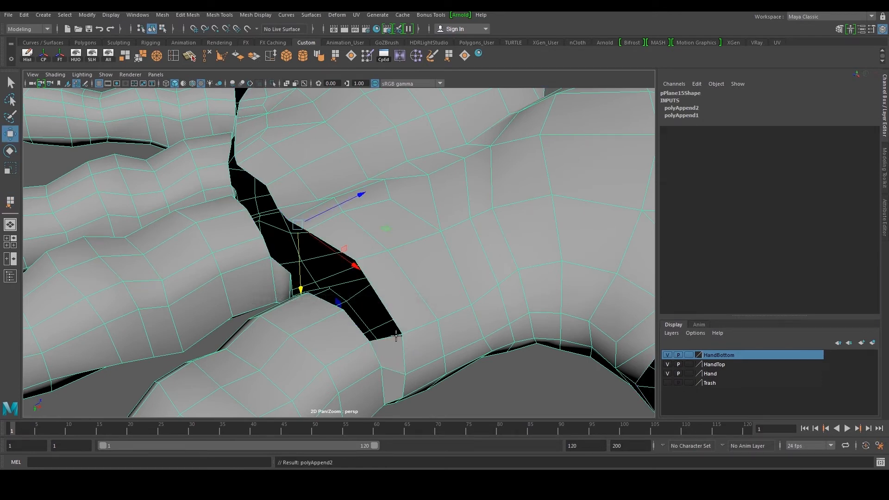
Append a polygon at the end of the seam gap below the index finger
key(y)
click(401, 340)
alt+drag(401, 341, 245, 306)
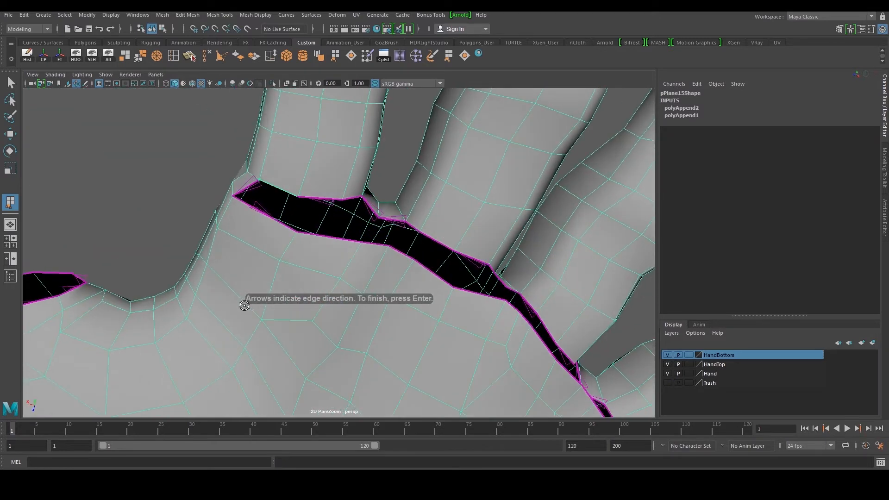
click(281, 227)
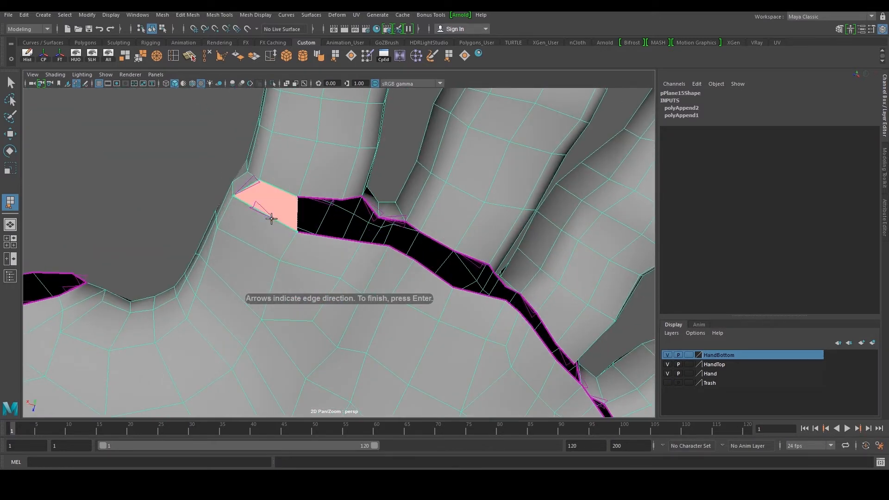
key(Return)
Append a polygon in the palm-to-finger seam gap next to the previous one
mouse_move(318, 224)
alt+mouse_down()
mouse_move(334, 208)
mouse_move(308, 227)
alt+mouse_up()
key(y)
click(244, 247)
click(276, 266)
key(Return)
alt+drag(284, 260, 326, 230)
alt+drag(345, 270, 383, 275)
alt+middle_drag(462, 239, 283, 255)
scroll(291, 244, down, 1)
scroll(283, 256, up, 1)
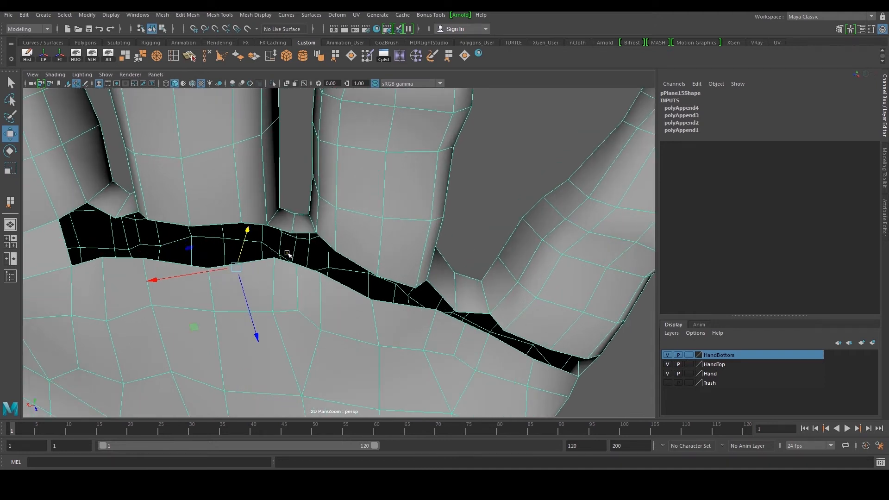
Append two polygons side by side to fill the seam gap below the middle finger
key(y)
click(288, 260)
click(287, 231)
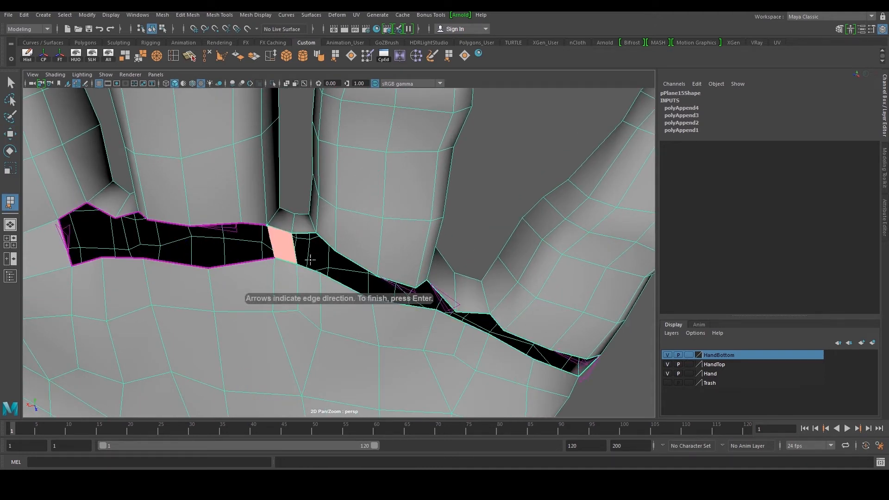
key(Return)
key(y)
click(307, 238)
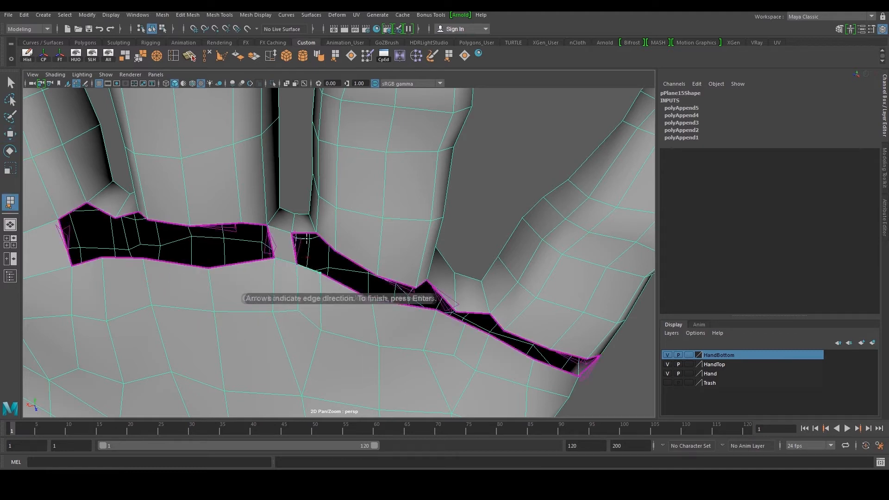
click(307, 232)
key(Return)
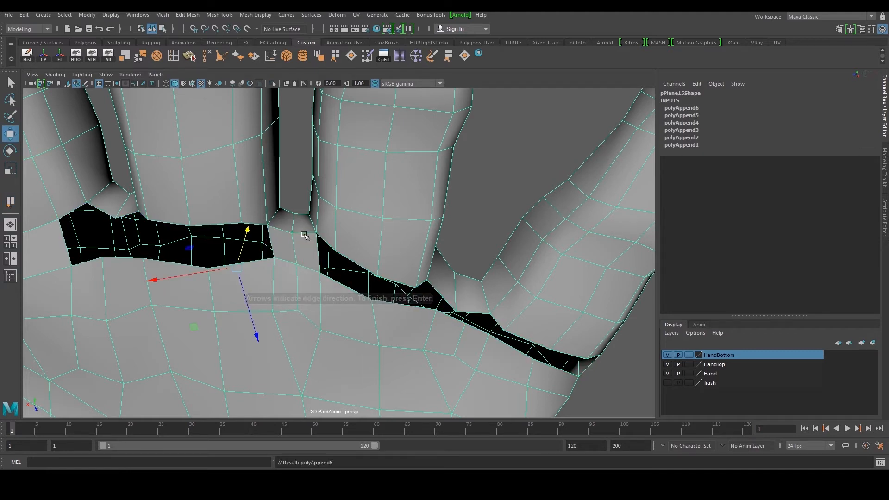
Append two polygons across the seam gap between the ring and pinky fingers
alt+middle_drag(337, 238, 274, 229)
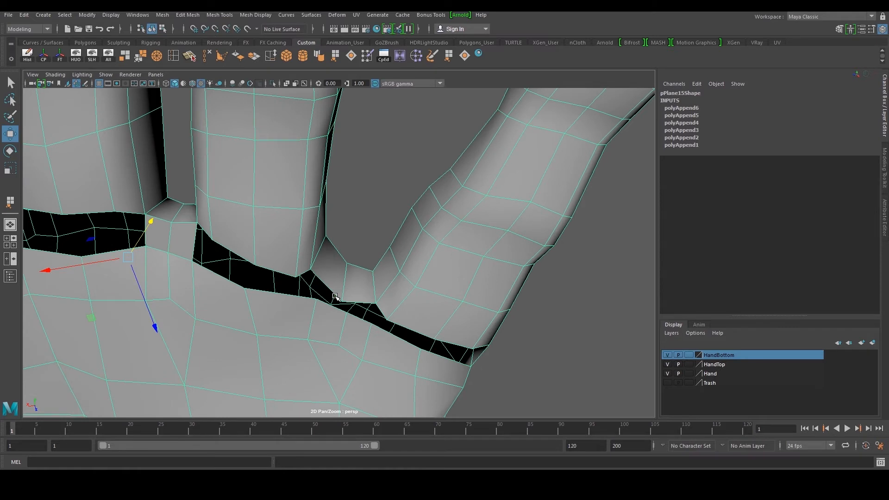
alt+middle_drag(335, 297, 330, 302)
key(h)
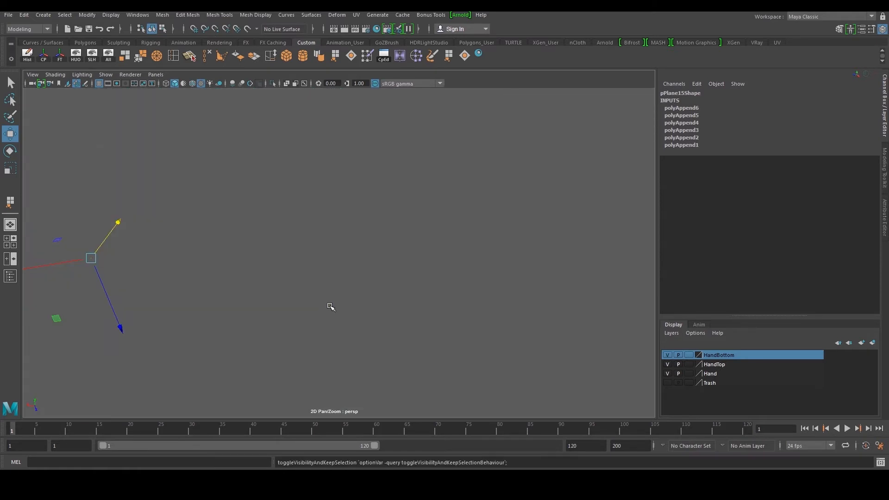
key(ctrl+z)
key(y)
click(329, 312)
click(308, 289)
key(Return)
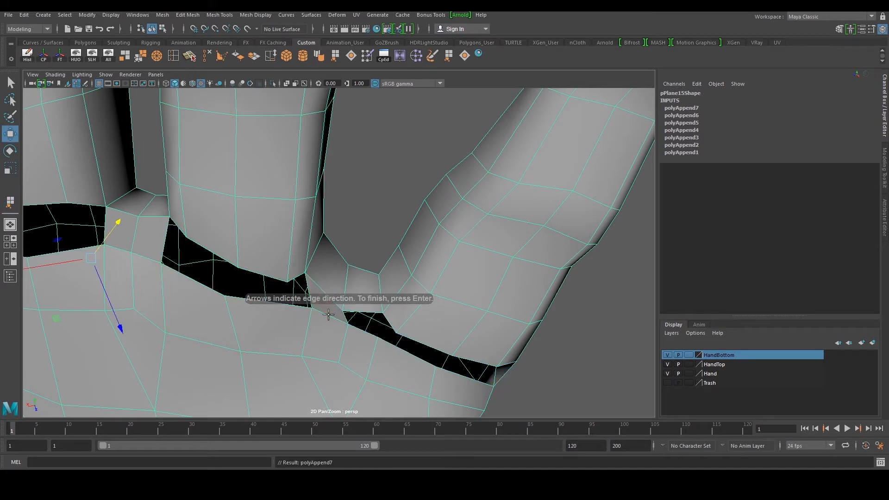
click(365, 311)
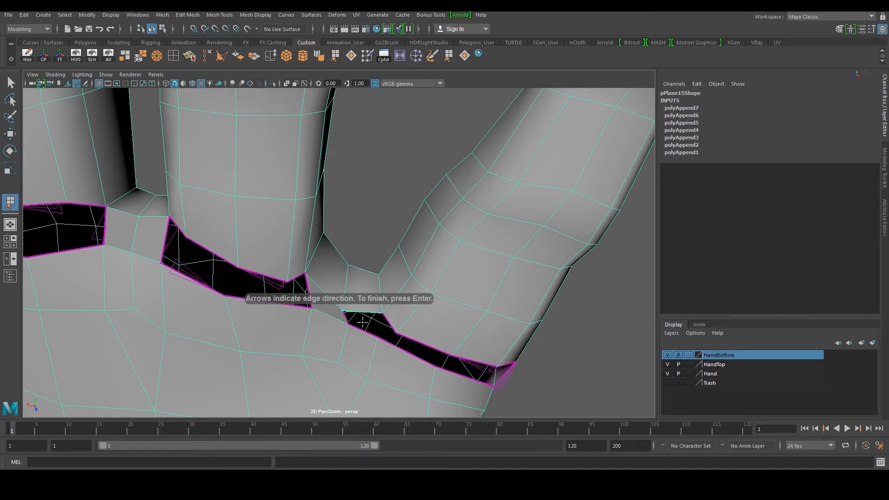
key(Return)
Append a polygon in the seam gap beneath the middle finger on the other side of the hand
key(w)
scroll(361, 330, down, 5)
alt+middle_drag(269, 282, 440, 304)
alt+drag(350, 278, 368, 310)
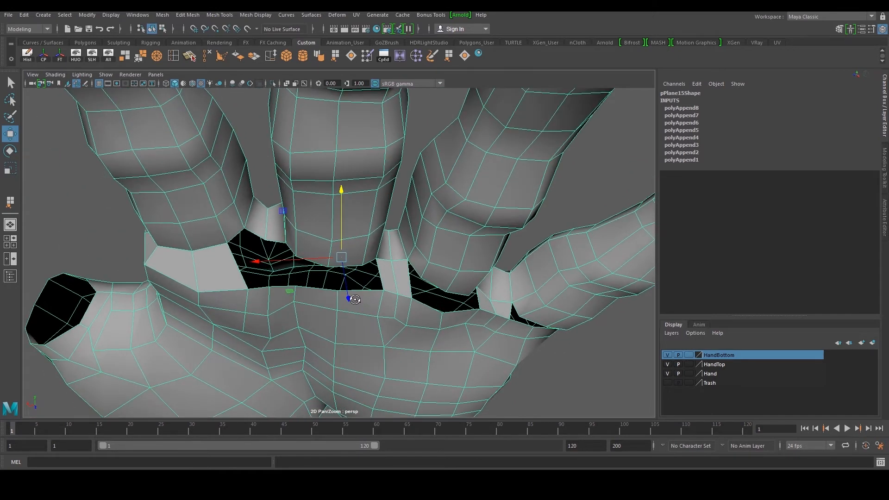
alt+middle_drag(301, 279, 336, 277)
scroll(336, 277, up, 3)
key(y)
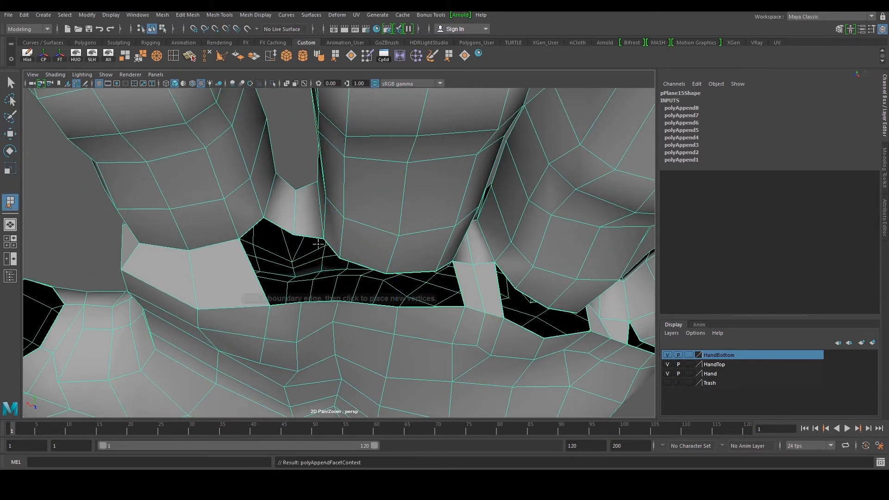
click(314, 237)
click(326, 298)
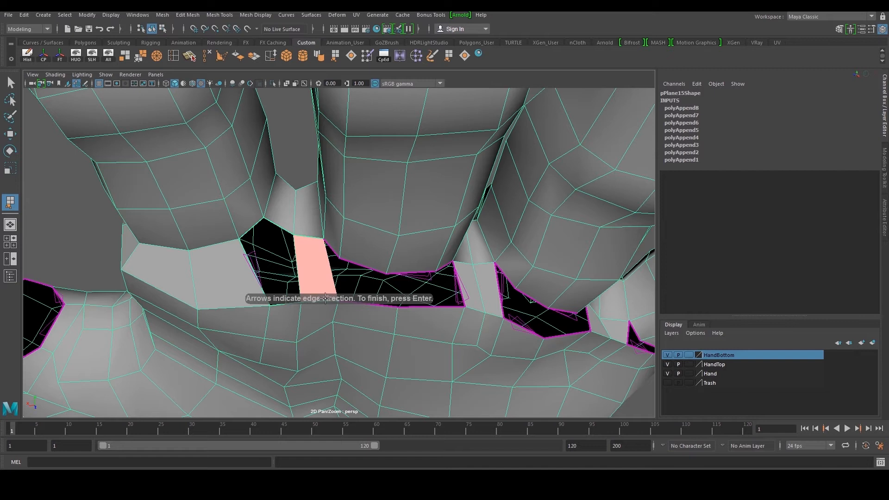
key(Return)
Append a polygon in the palm-to-finger seam gap just left of the previous one
key(w)
key(y)
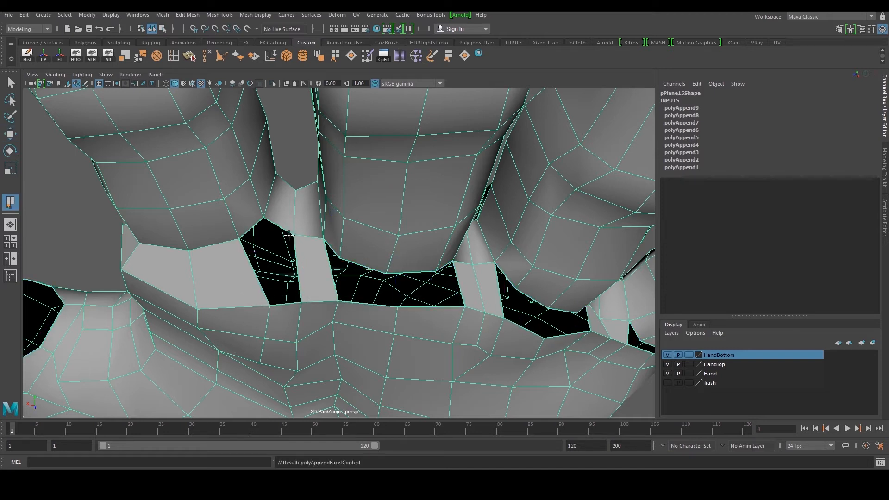
click(281, 228)
click(287, 304)
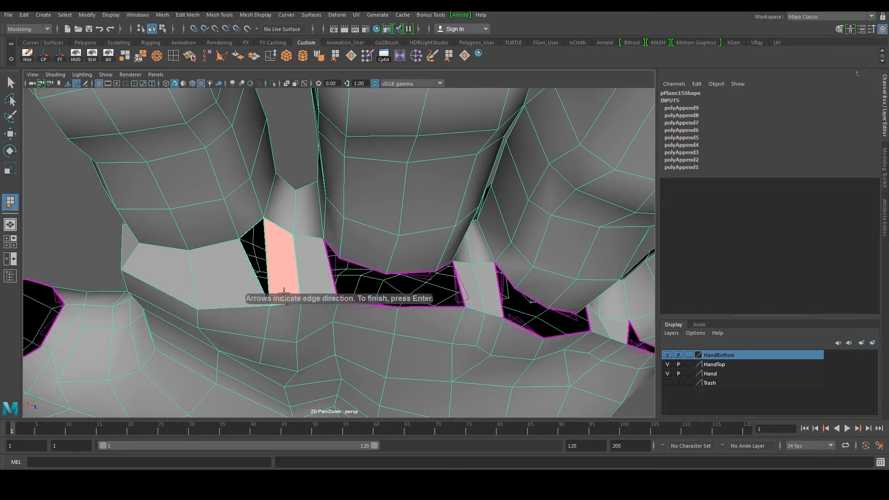
key(Return)
Append a polygon at the left end of the seam gap beneath the middle finger
key(w)
alt+right_drag(303, 268, 287, 262)
alt+drag(287, 261, 309, 277)
alt+right_drag(309, 277, 302, 274)
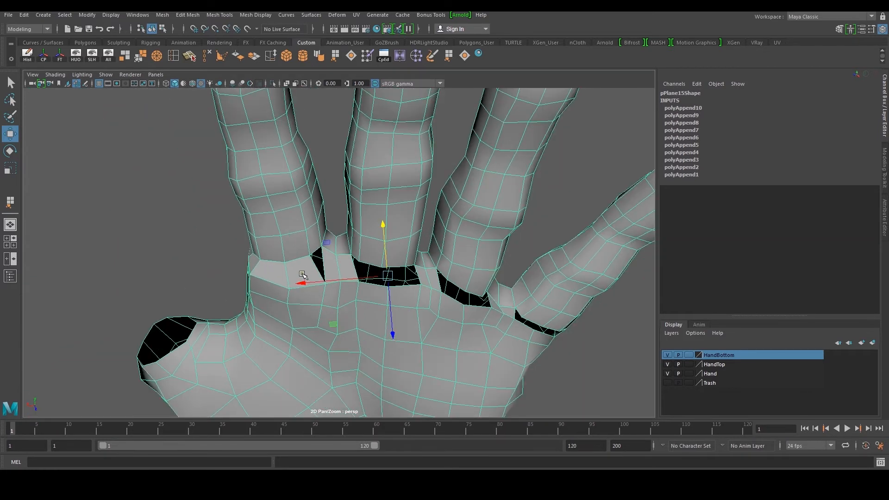
click(125, 222)
alt+drag(331, 265, 283, 267)
click(300, 288)
scroll(352, 292, up, 3)
alt+drag(369, 300, 334, 283)
alt+middle_drag(334, 283, 343, 273)
alt+drag(381, 268, 360, 270)
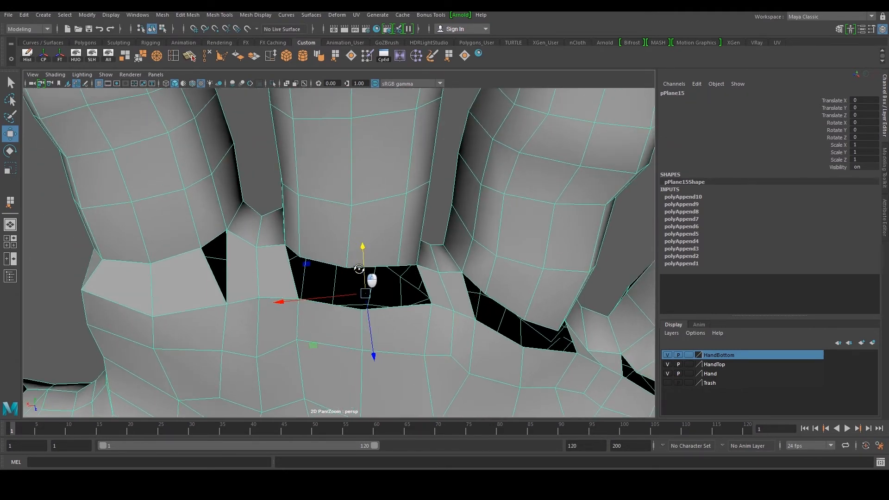
key(y)
click(326, 262)
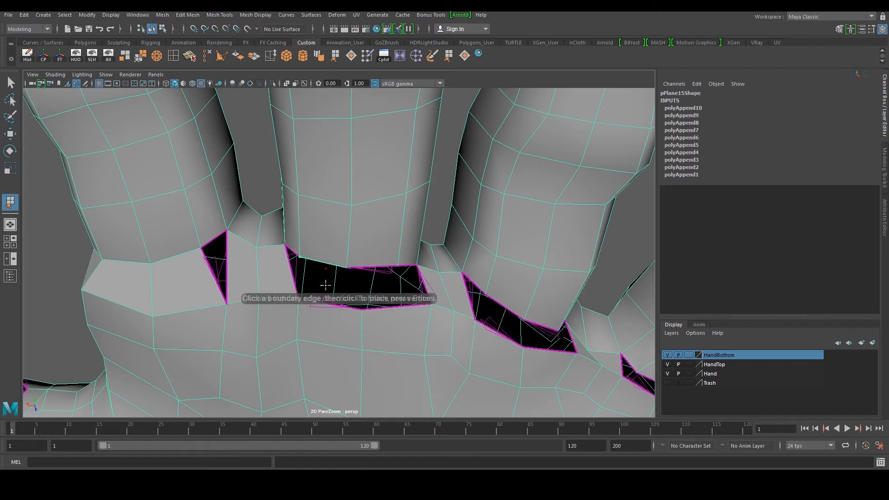
click(328, 306)
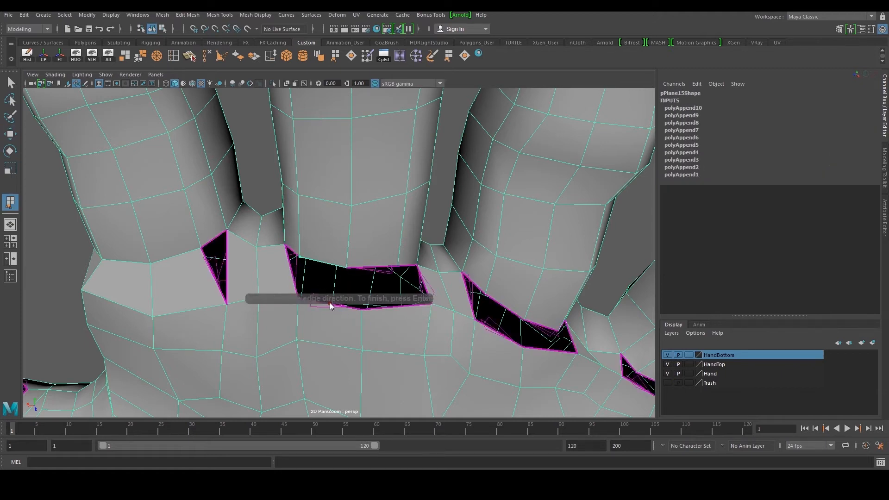
key(Return)
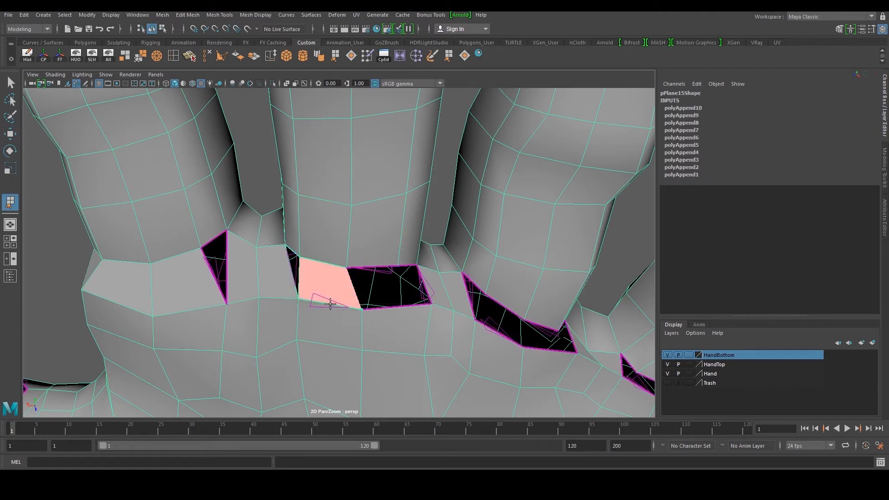
Append another polygon beside it to fill the rest of that seam gap
key(w)
key(g)
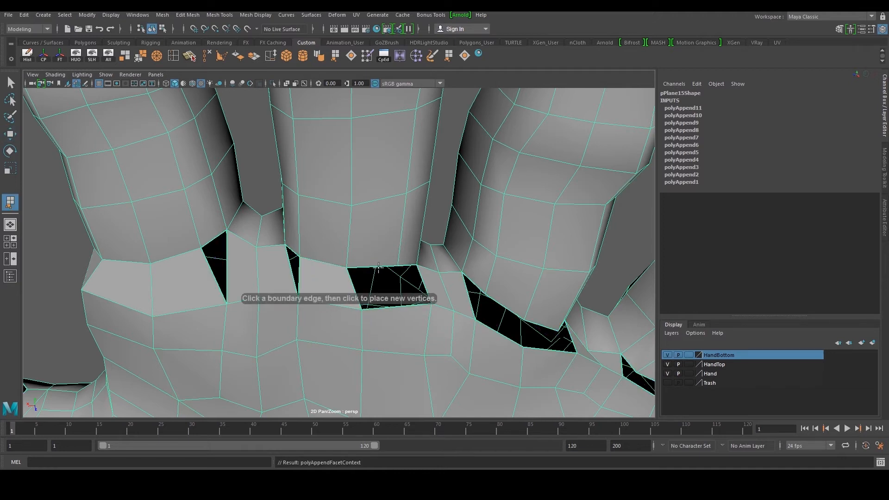
click(376, 270)
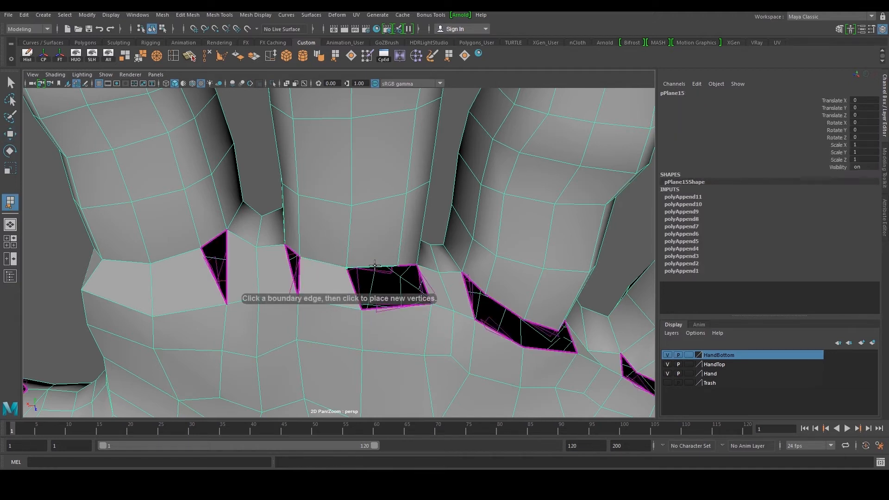
click(388, 308)
key(w)
Append a polygon in the seam gap beneath the neighbouring finger
scroll(391, 305, down, 2)
alt+middle_drag(392, 294, 321, 286)
mouse_move(322, 286)
alt+mouse_down()
mouse_move(311, 301)
mouse_move(327, 300)
mouse_move(307, 277)
alt+mouse_up()
scroll(304, 273, up, 2)
key(g)
click(300, 284)
click(292, 308)
alt+drag(292, 308, 296, 315)
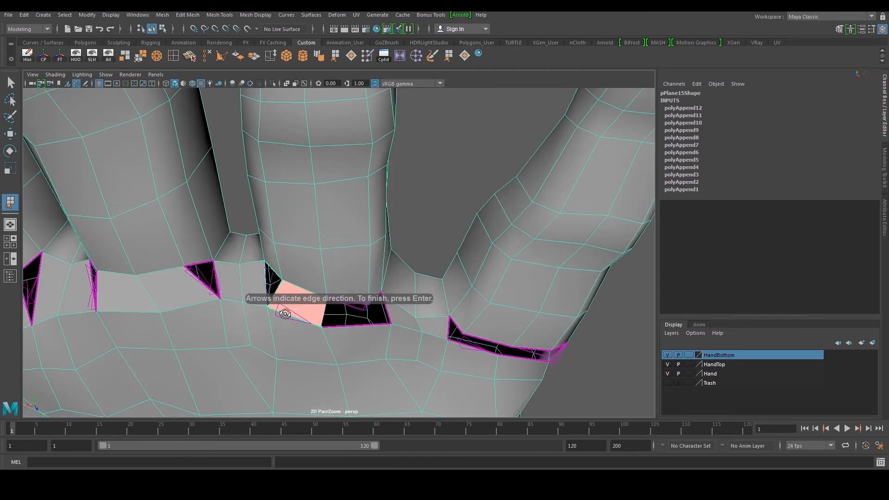
key(Return)
key(w)
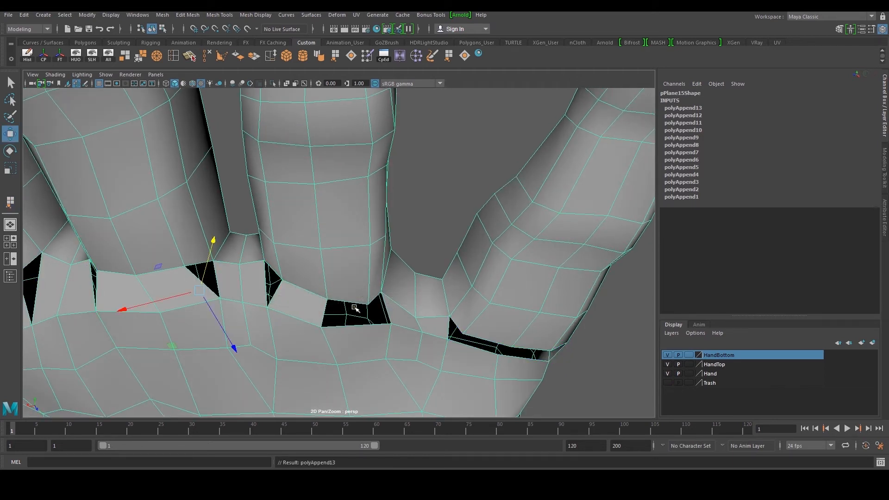
Append a polygon filling the remaining part of that finger's seam gap
key(g)
click(346, 324)
alt+drag(346, 324, 412, 292)
key(Return)
key(w)
Append a polygon in the narrow seam gap at the base of the outer finger
alt+middle_drag(413, 292, 334, 270)
key(y)
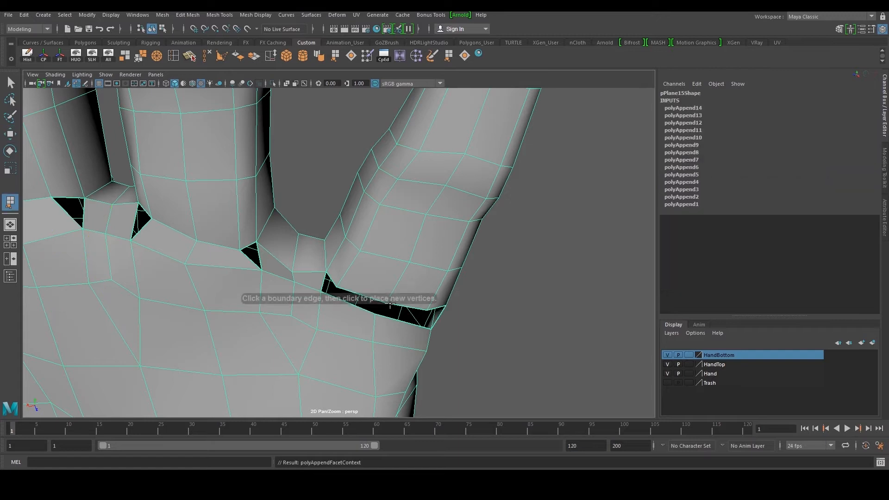
click(356, 305)
key(Return)
key(w)
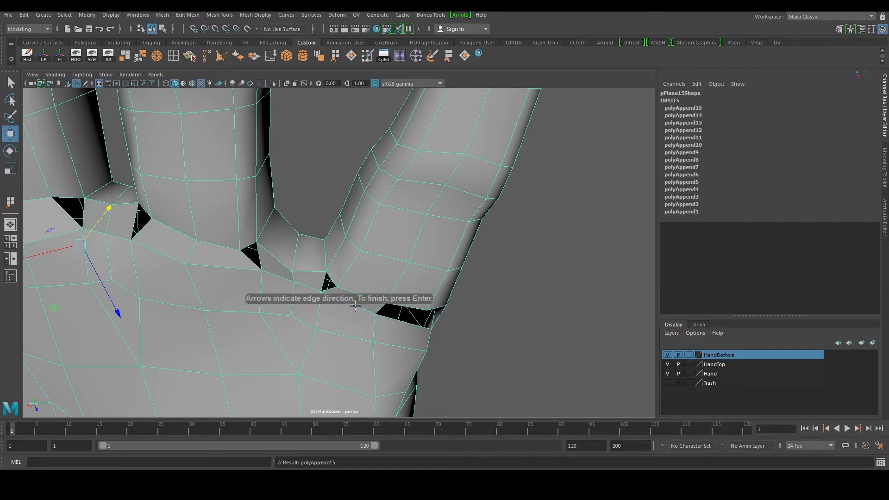
alt+drag(401, 307, 312, 283)
key(h)
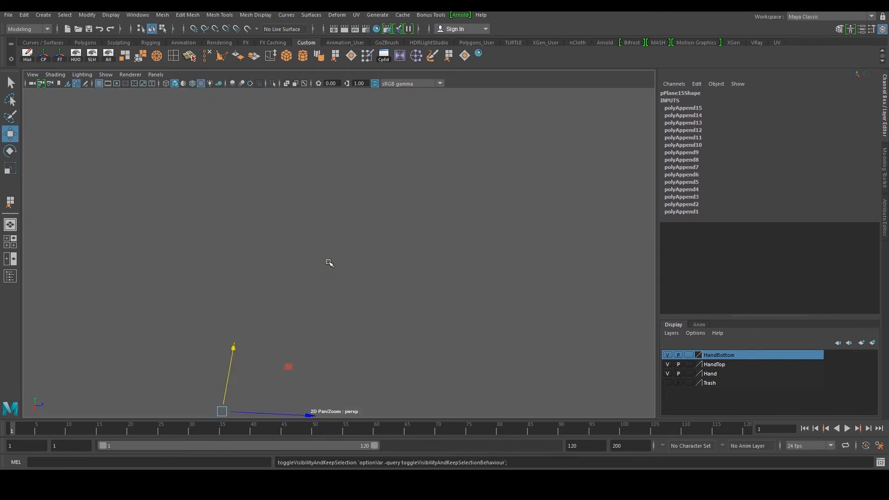
key(ctrl+z)
Append one more polygon in a remaining seam gap and reselect the retopology mesh
key(g)
click(331, 261)
alt+drag(331, 262, 407, 193)
click(373, 238)
key(Return)
click(402, 204)
alt+right_drag(395, 214, 263, 197)
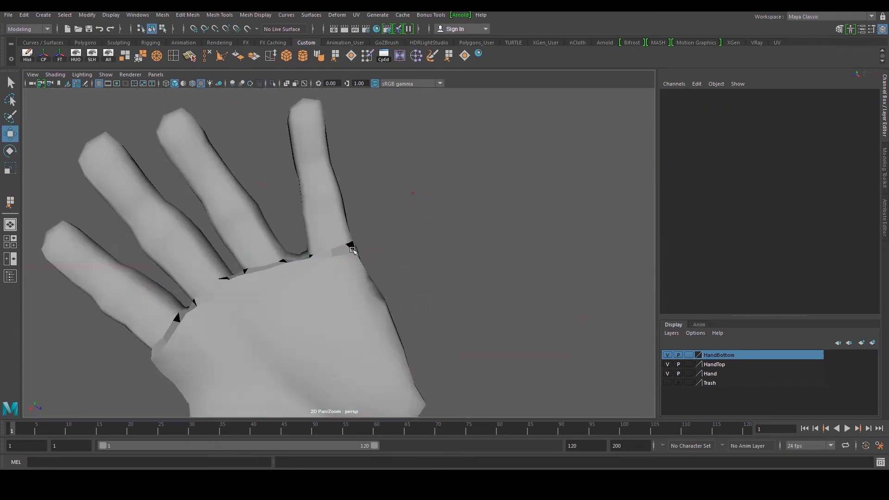
alt+drag(262, 197, 315, 259)
click(320, 267)
alt+middle_drag(316, 282, 359, 273)
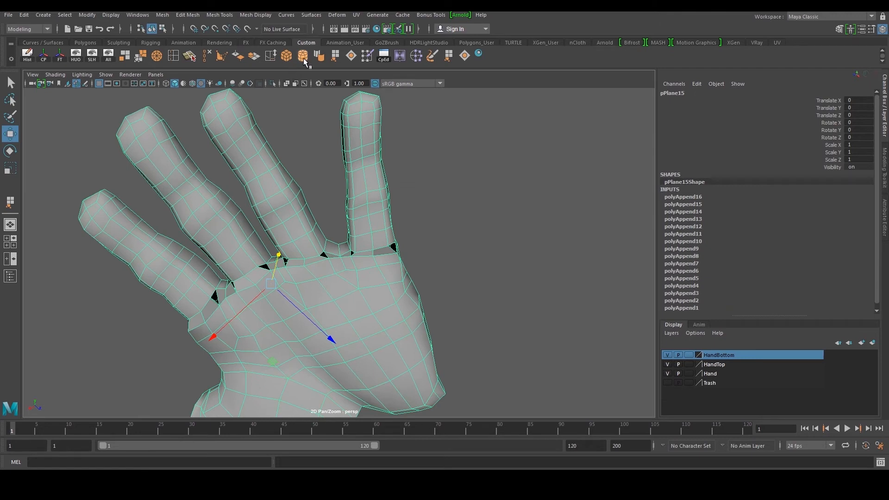
Soften the edges of the retopology mesh to smooth its shading
click(321, 60)
click(487, 184)
click(405, 276)
scroll(391, 272, up, 3)
scroll(392, 274, up, 2)
alt+drag(343, 251, 403, 249)
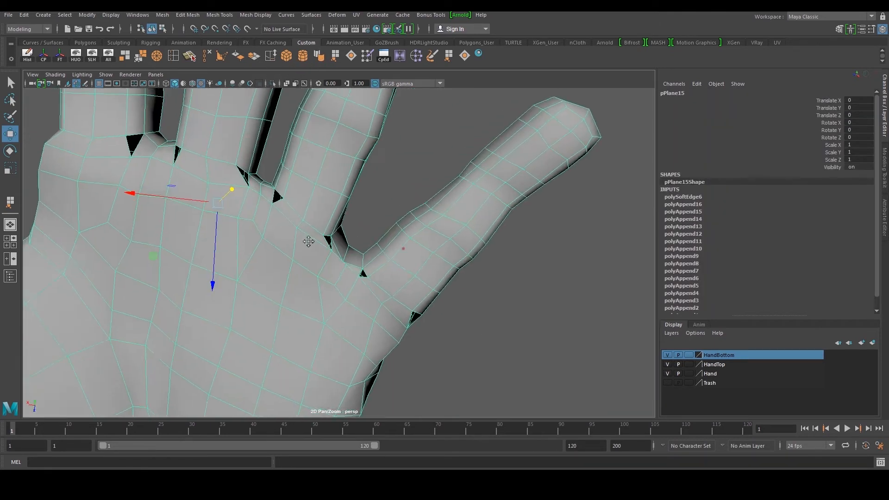
alt+middle_drag(277, 222, 409, 280)
alt+drag(326, 213, 314, 219)
scroll(260, 226, up, 3)
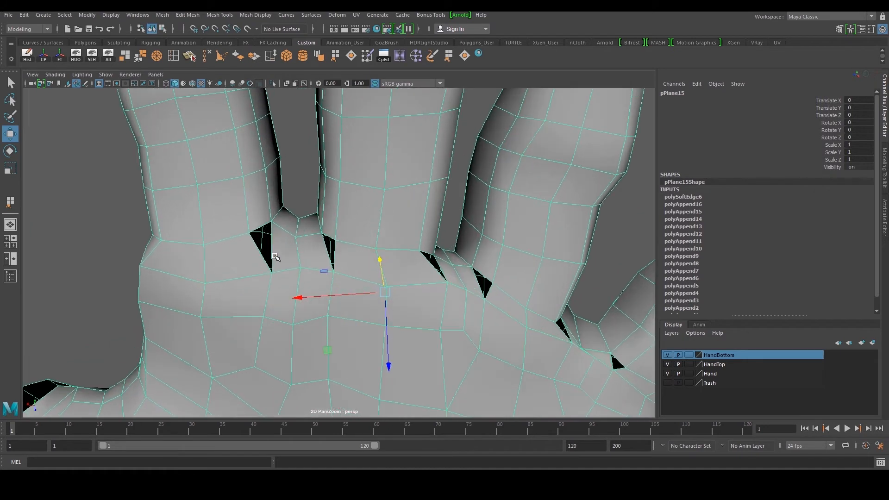
Delete two appended faces in the seam beneath the fingers
right_drag(280, 243, 294, 259)
click(251, 269)
key(Delete)
click(350, 258)
key(Delete)
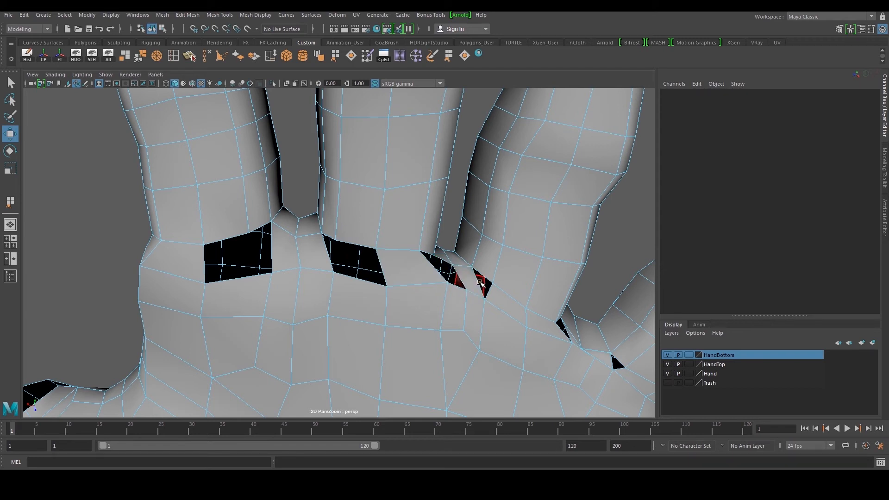
Delete another appended face next to them in the seam
scroll(487, 279, down, 2)
alt+drag(490, 276, 473, 272)
alt+middle_drag(472, 272, 423, 284)
scroll(419, 283, up, 3)
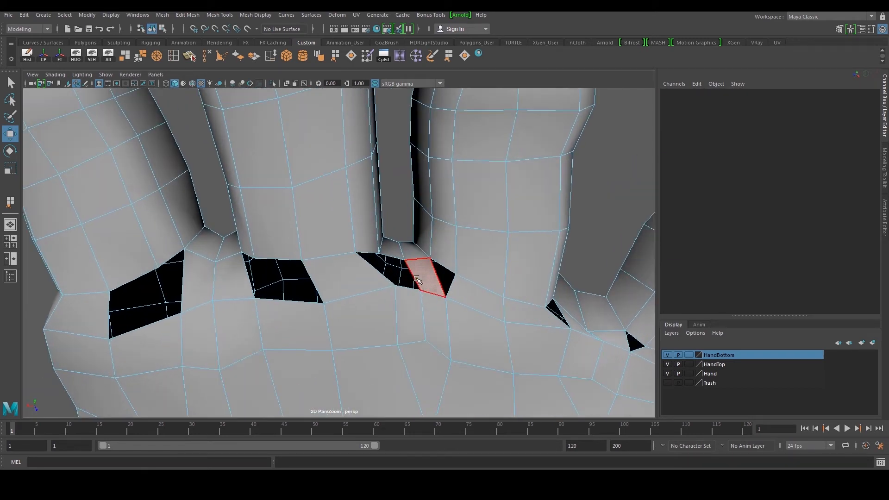
click(352, 268)
key(Delete)
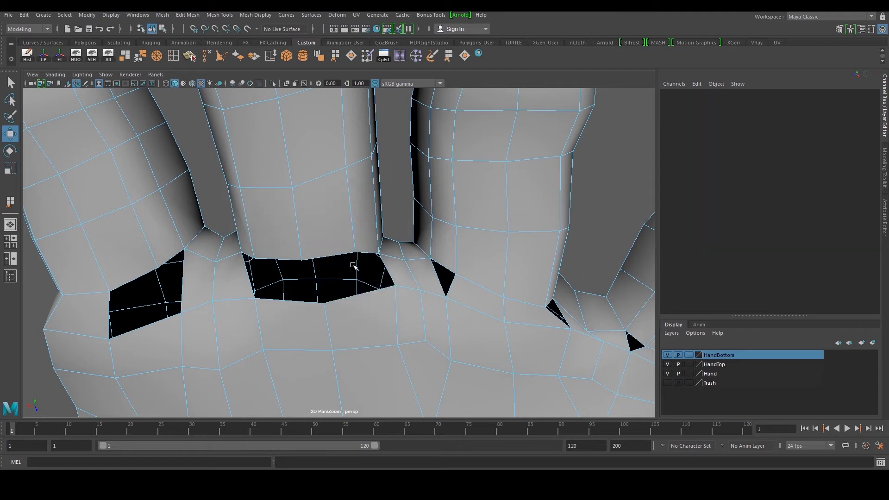
Delete three more appended faces along the seam gaps near the outer fingers
alt+middle_drag(412, 277, 304, 276)
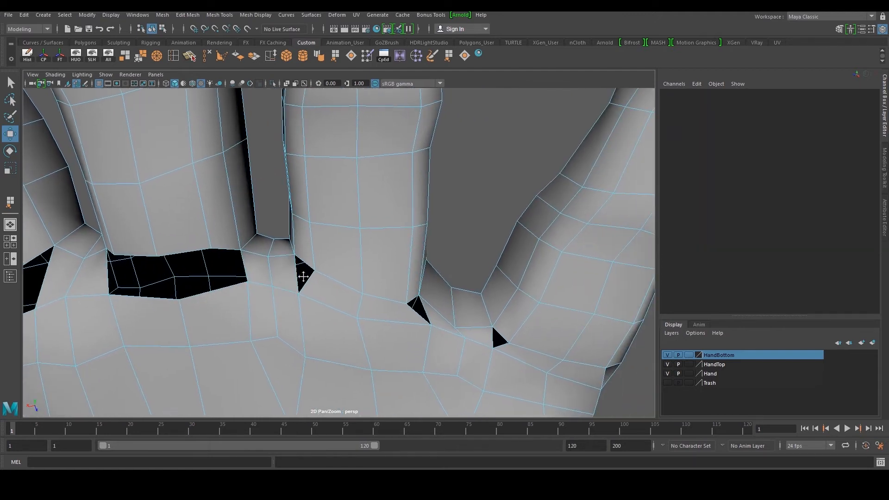
alt+middle_drag(358, 278, 304, 264)
click(272, 282)
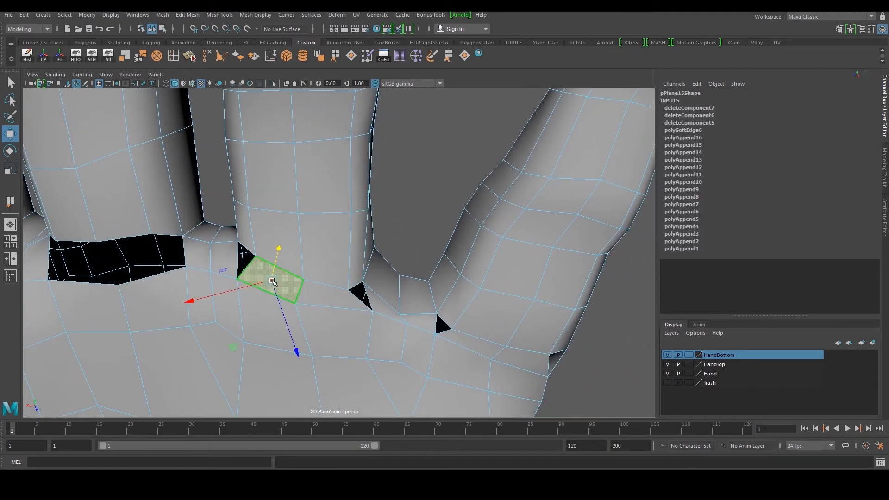
key(Delete)
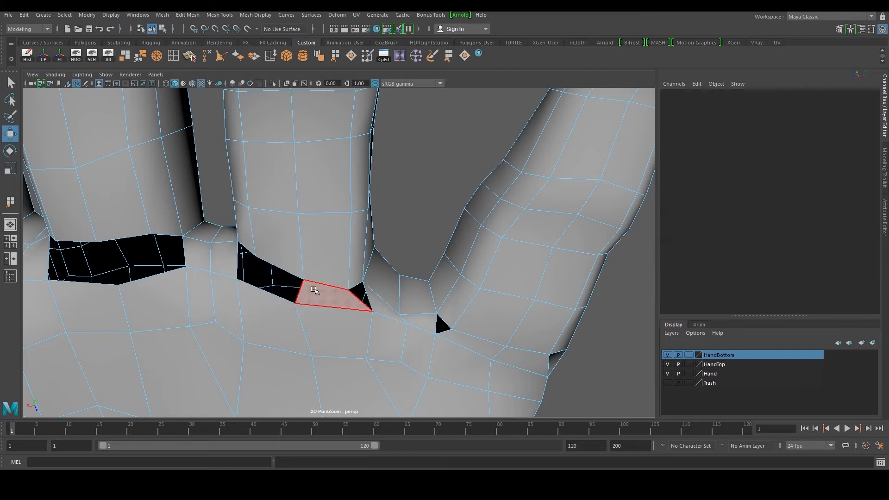
click(319, 294)
key(Delete)
click(468, 343)
key(Delete)
scroll(496, 343, down, 3)
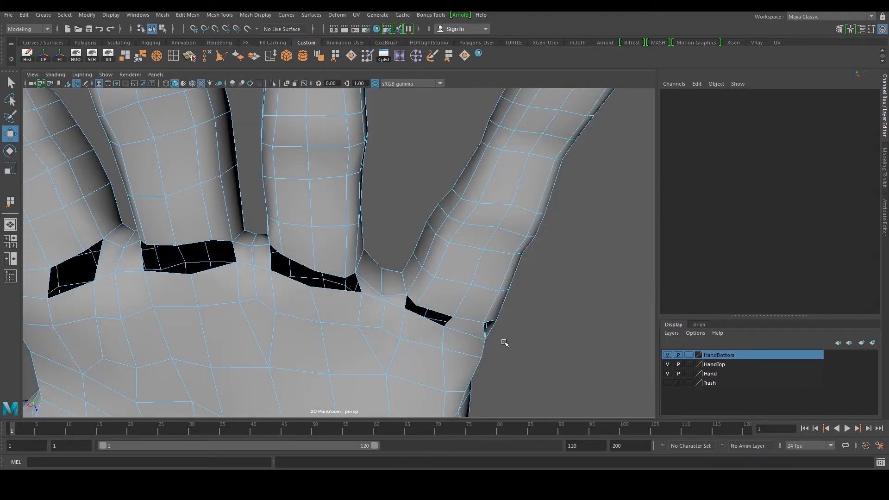
Fill the hole beneath the first finger using Fill Hole on its border
alt+middle_drag(254, 285, 428, 285)
alt+drag(428, 284, 335, 276)
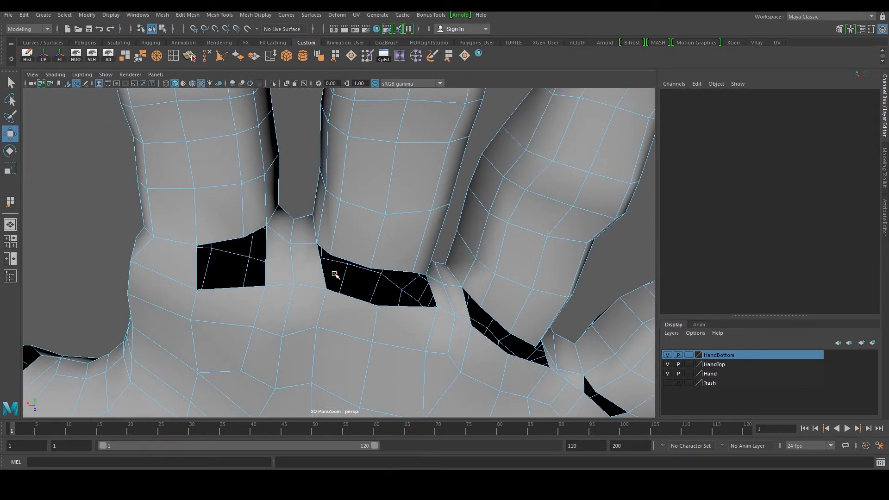
double_click(269, 254)
click(466, 55)
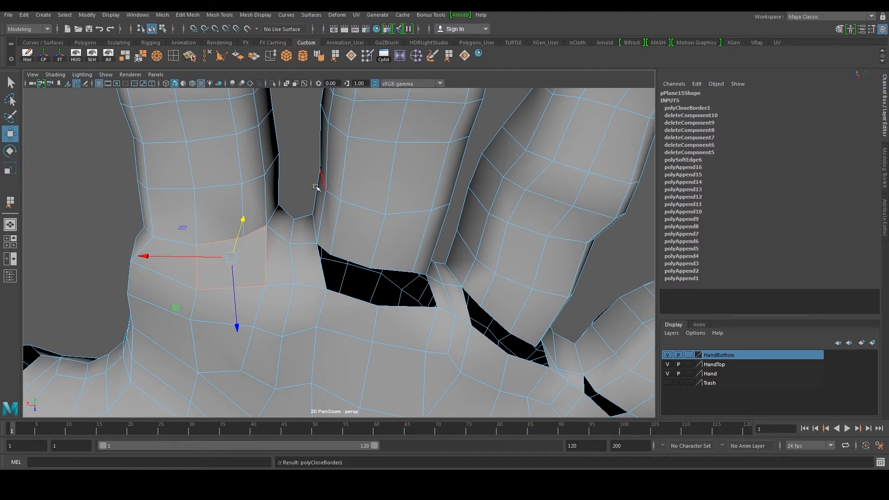
Fill the next two seam holes by selecting their borders and repeating Fill Hole
double_click(357, 302)
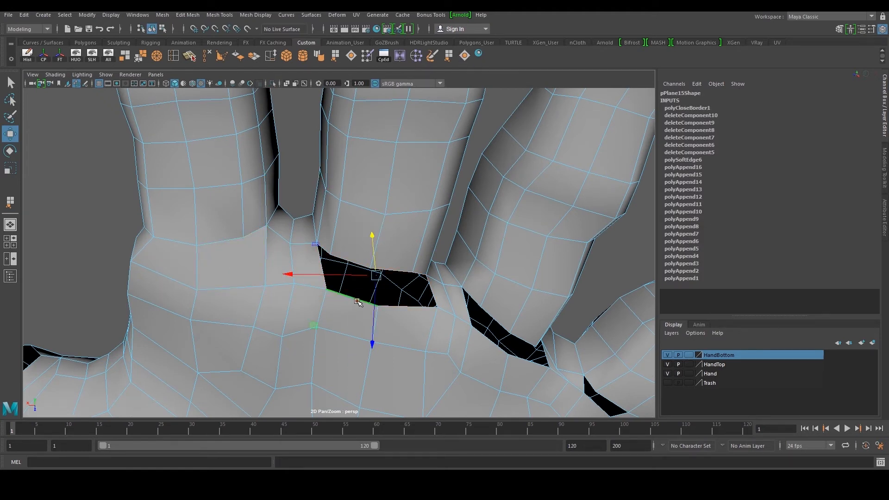
key(g)
double_click(489, 344)
key(g)
Delete the face beside the outer finger's gap and fill the resulting hole
scroll(570, 351, down, 4)
alt+drag(565, 335, 524, 325)
alt+middle_drag(524, 326, 491, 329)
alt+drag(491, 329, 392, 345)
alt+middle_drag(391, 345, 297, 363)
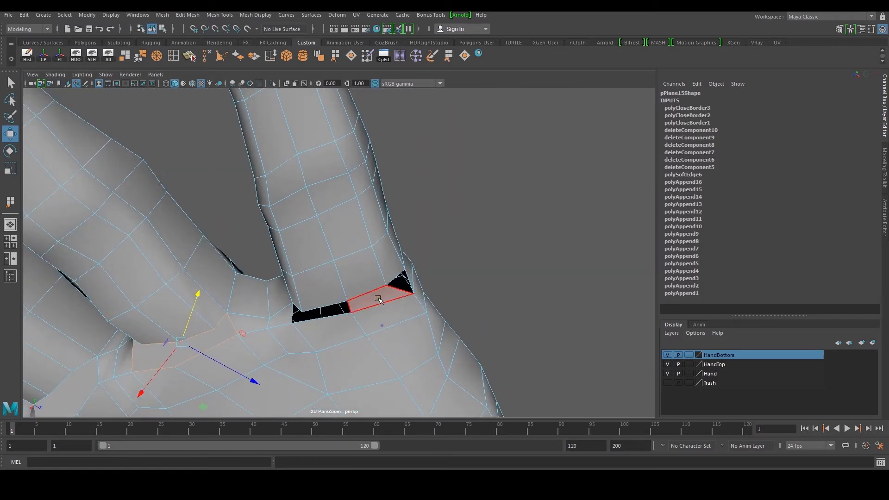
click(377, 295)
right_drag(364, 320, 359, 301)
double_click(373, 316)
alt+drag(336, 308, 303, 331)
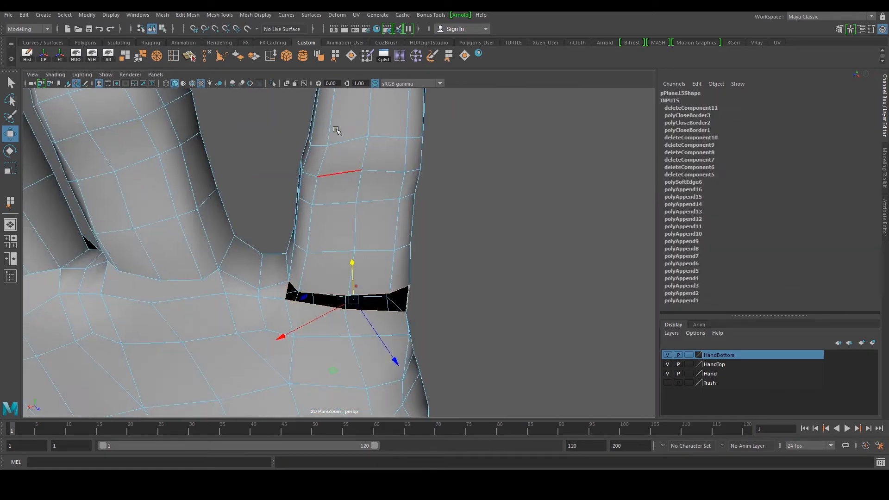
click(464, 58)
Cut a new edge across the filled face below the fingers with the Multi-Cut tool
scroll(370, 222, down, 4)
alt+middle_drag(320, 264, 442, 250)
alt+drag(442, 250, 401, 233)
click(207, 56)
scroll(223, 294, up, 2)
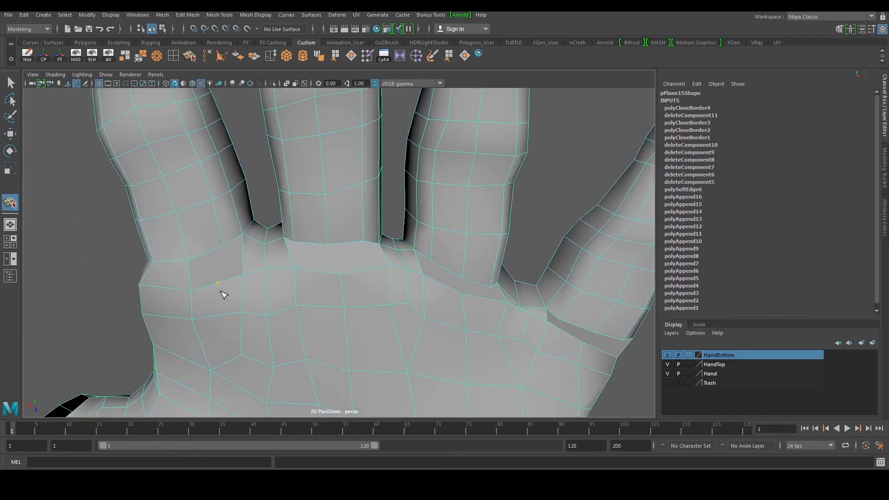
click(226, 246)
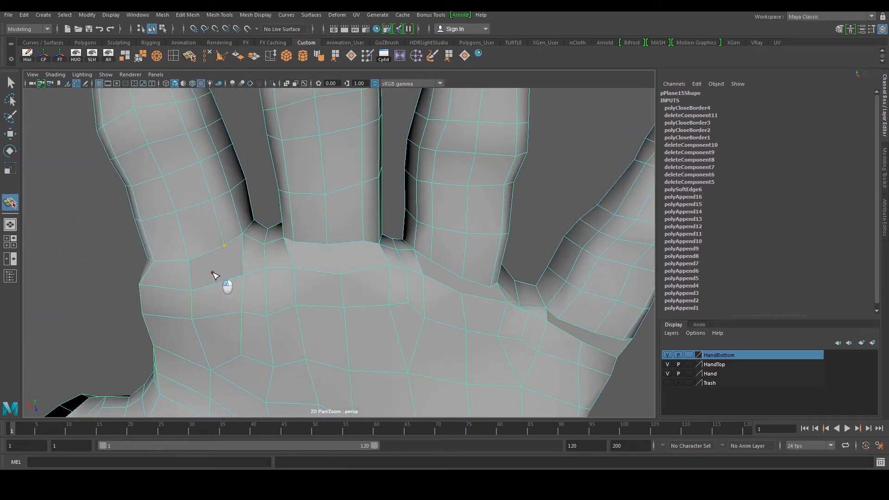
click(239, 269)
key(w)
Add two more Multi-Cut edges splitting the filled face beneath the middle finger into quads
scroll(243, 284, up, 2)
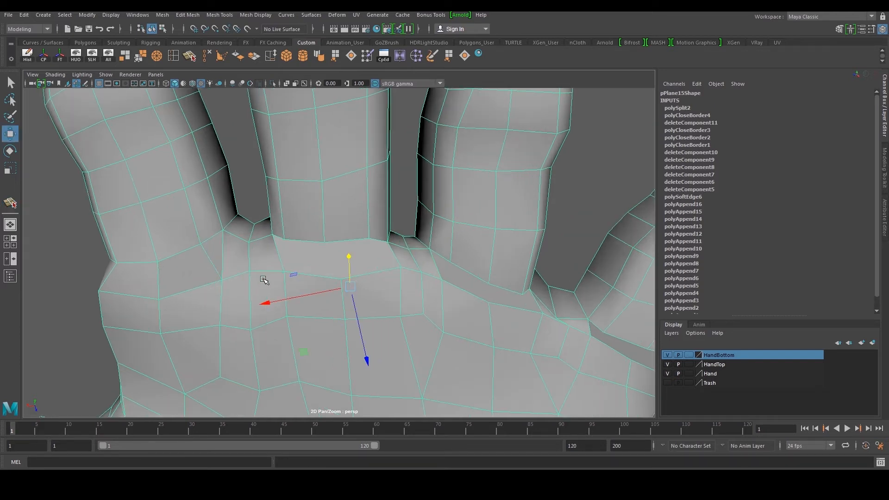
key(y)
click(274, 249)
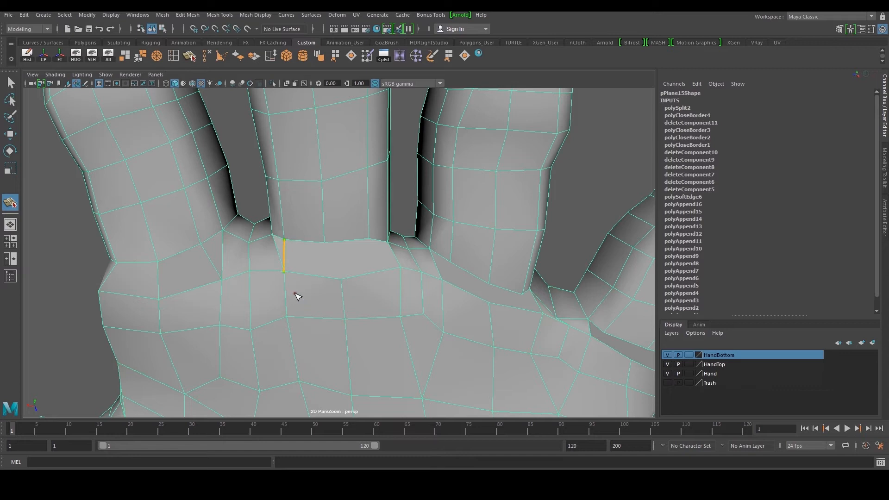
key(w)
key(y)
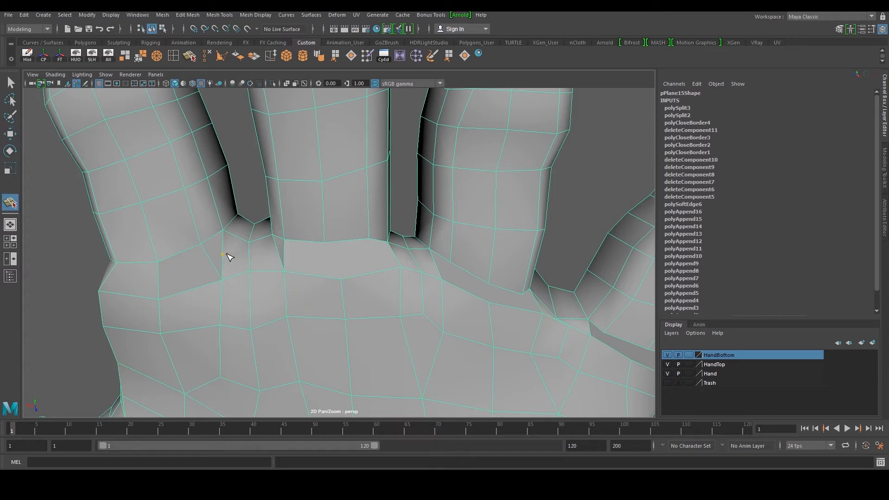
click(277, 251)
key(w)
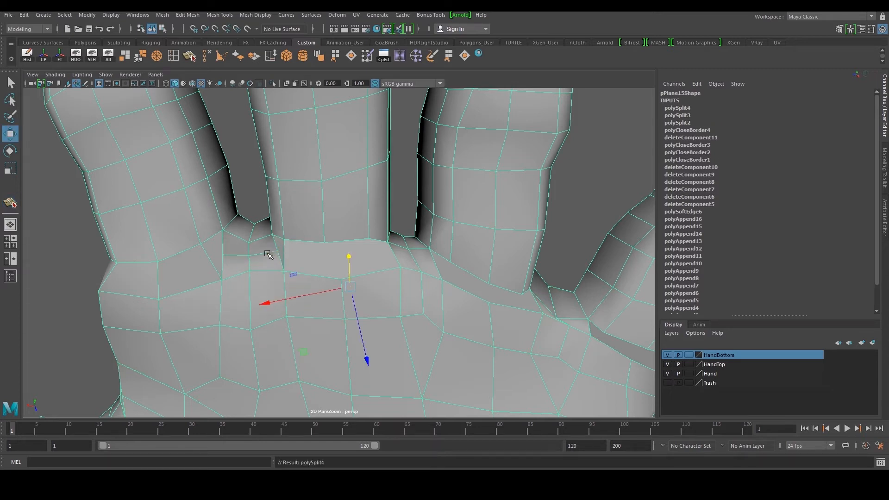
Slide two seam vertices below the fingers to even out the faces there
click(233, 256)
drag(192, 257, 196, 257)
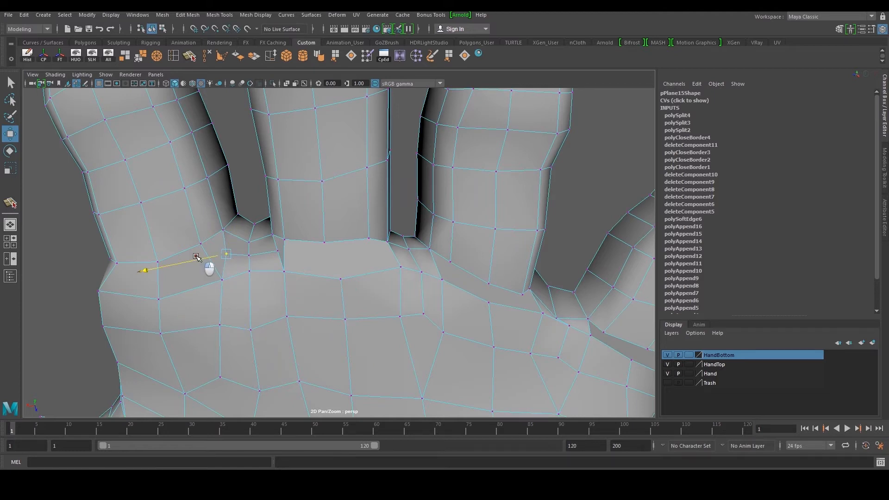
click(277, 251)
drag(257, 254, 239, 249)
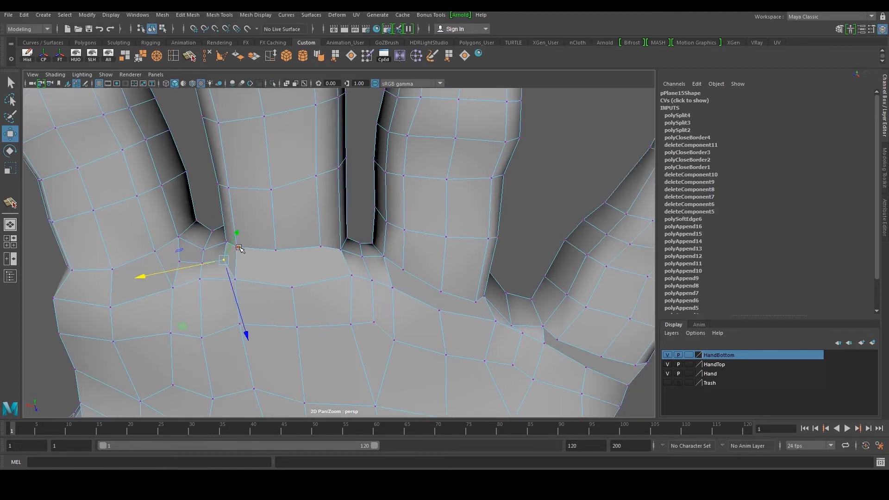
Cut two new edges across the filled face beneath the middle finger with the Multi-Cut tool
click(190, 59)
click(307, 308)
key(w)
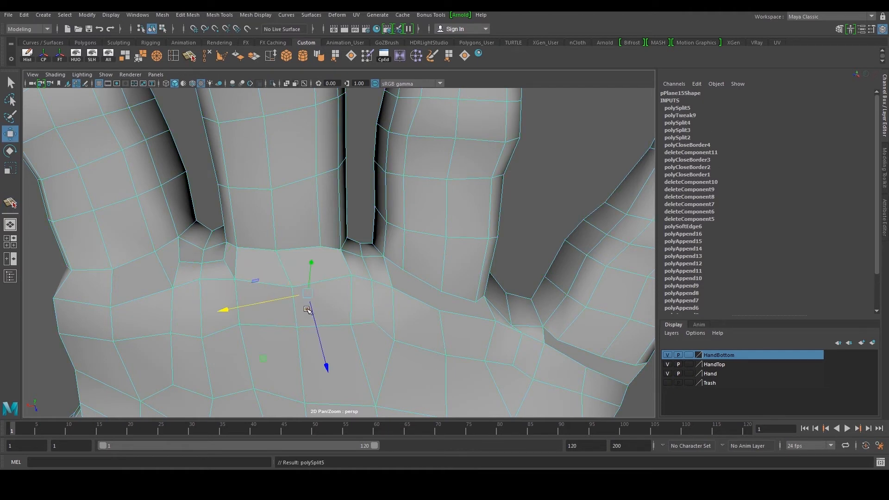
alt+middle_drag(330, 287, 285, 279)
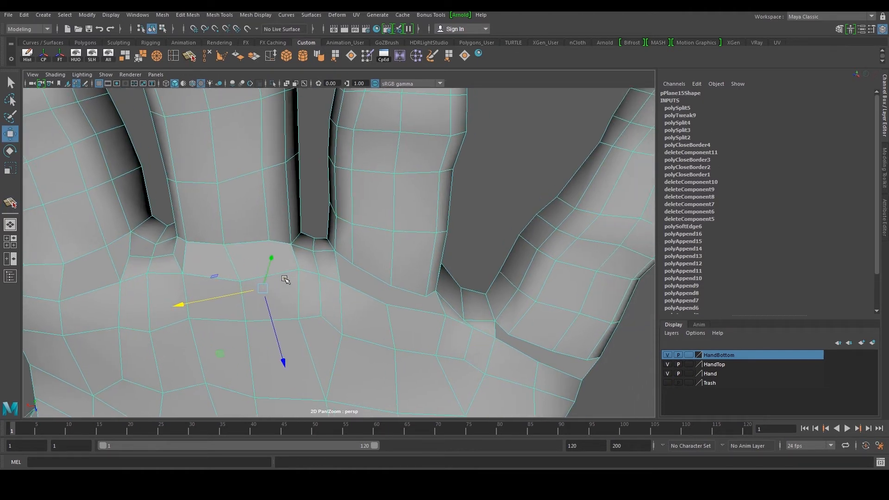
key(y)
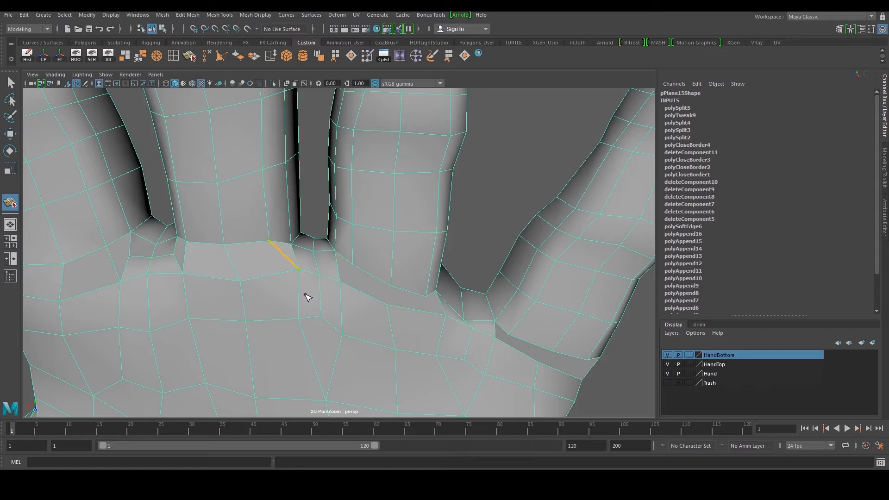
key(w)
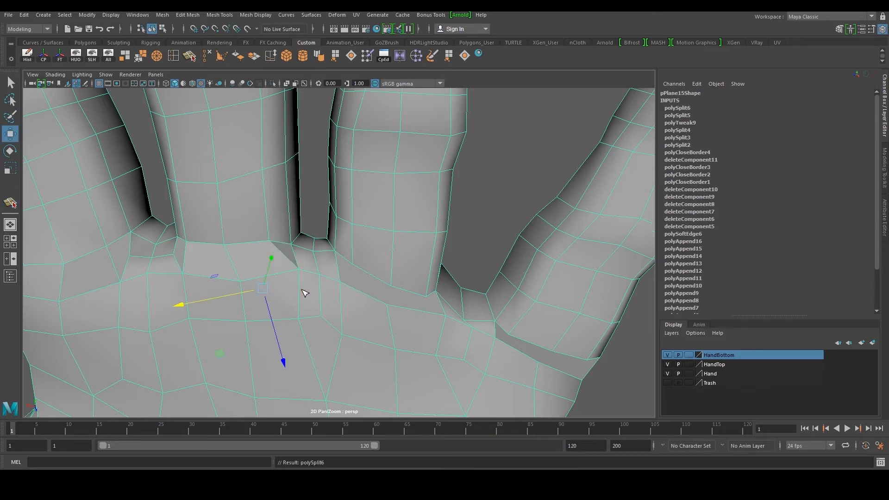
Add two more Multi-Cut edges to split the neighbouring faces below the fingers into quads
key(y)
click(342, 293)
key(w)
scroll(300, 269, up, 4)
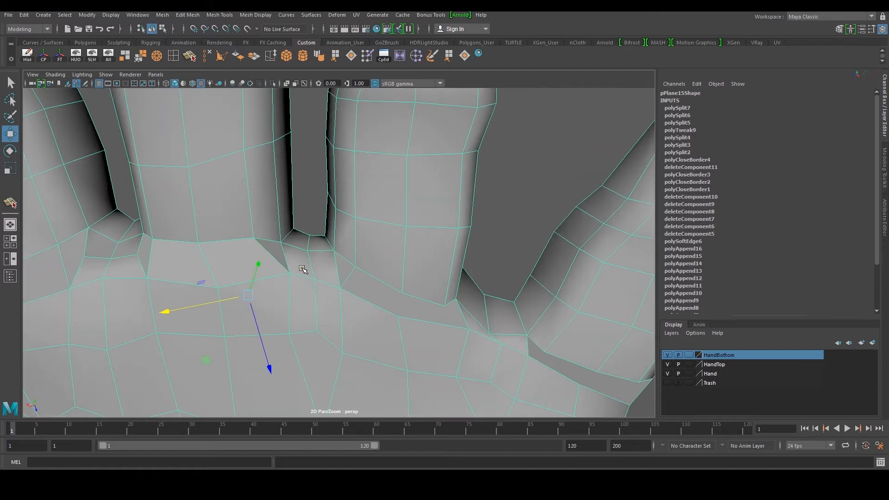
key(y)
click(308, 263)
key(w)
scroll(325, 275, down, 2)
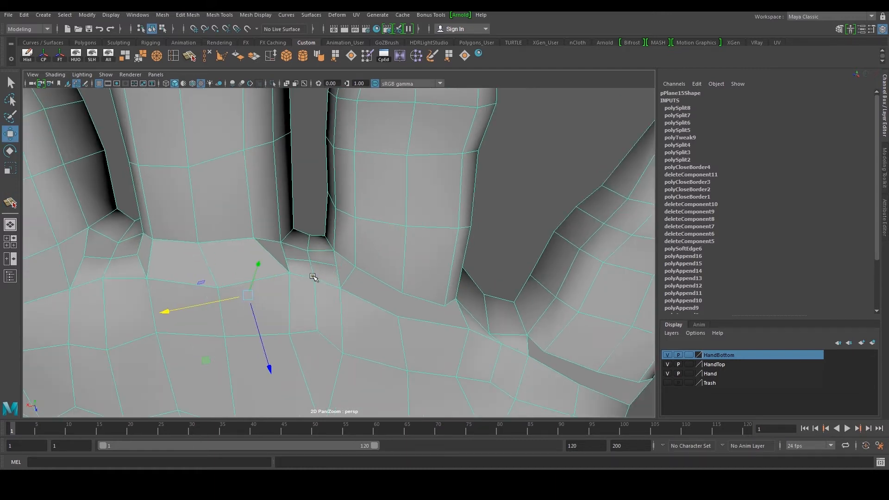
Scale and move the seam vertices below the fingers to even out the spacing of the new edges
right_drag(306, 261, 292, 263)
click(286, 260)
shift+click(338, 267)
key(r)
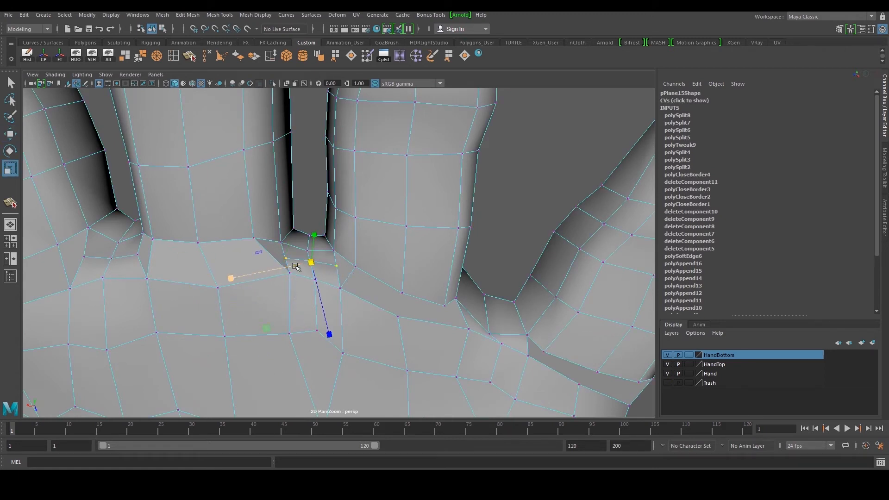
drag(242, 278, 252, 284)
right_drag(307, 276, 291, 276)
click(290, 273)
key(w)
drag(268, 282, 265, 292)
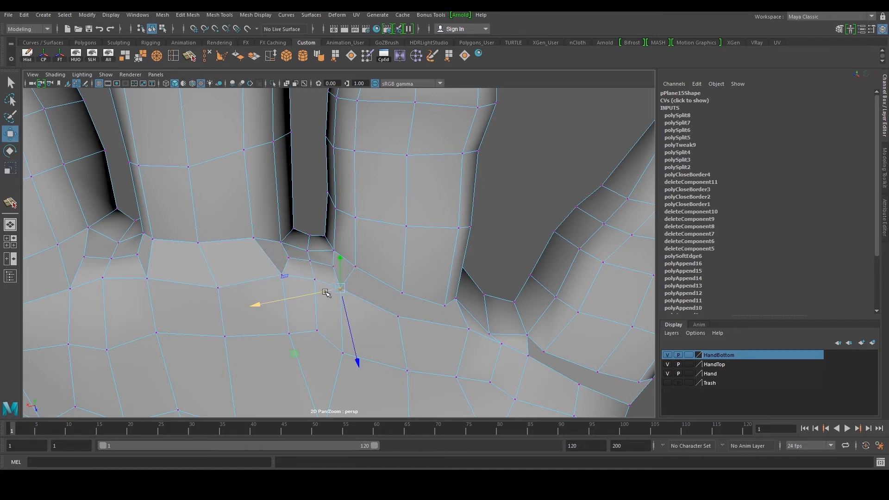
Add three Multi-Cut edges around the gap beside the outer finger
alt+middle_drag(396, 289, 270, 257)
click(191, 57)
click(397, 321)
key(w)
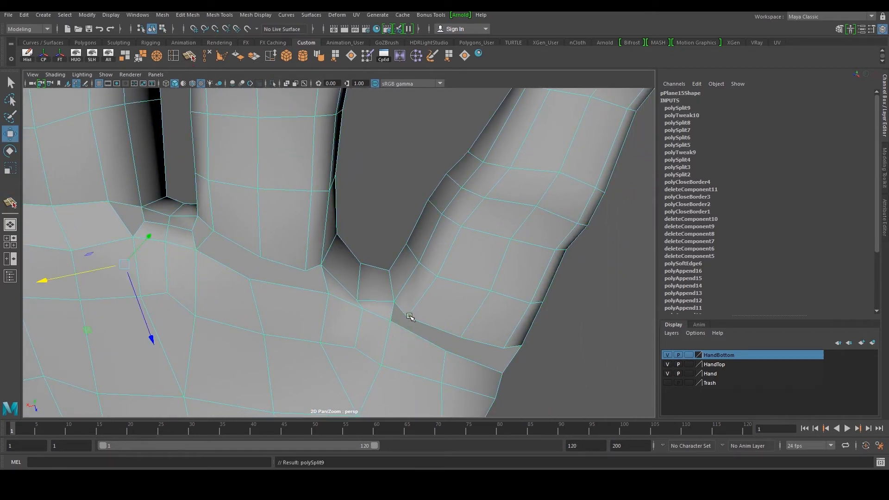
key(y)
drag(417, 310, 407, 328)
key(w)
key(y)
drag(304, 295, 311, 312)
drag(331, 298, 422, 293)
key(w)
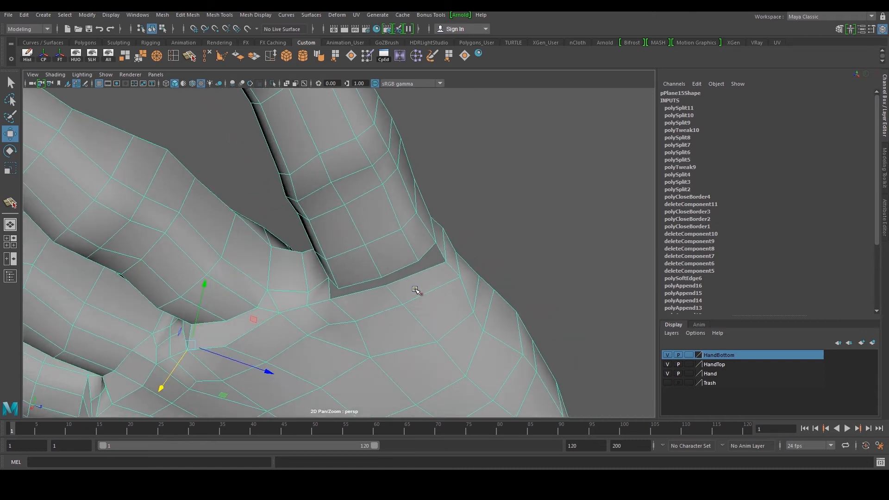
Insert an edge loop along the side of the hand
scroll(457, 291, down, 4)
alt+drag(477, 313, 478, 323)
alt+middle_drag(478, 323, 478, 301)
scroll(478, 301, up, 3)
alt+drag(478, 302, 454, 278)
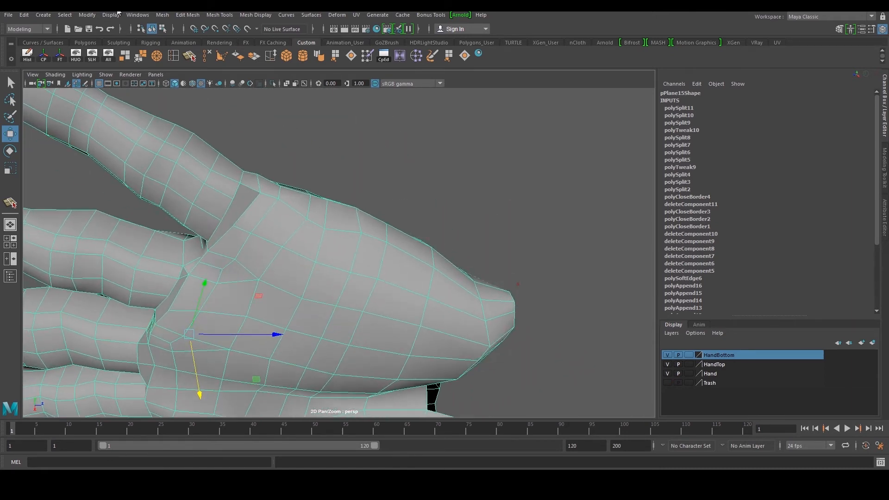
click(175, 55)
click(248, 208)
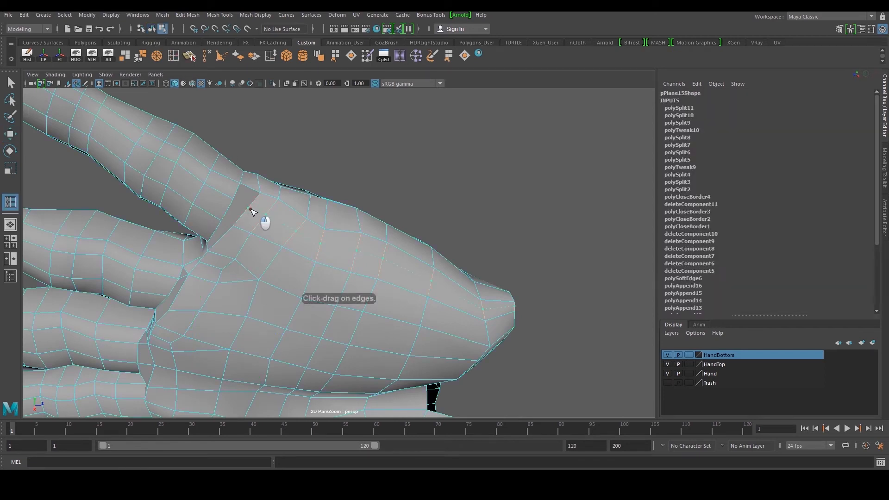
alt+drag(248, 209, 254, 209)
scroll(255, 209, down, 4)
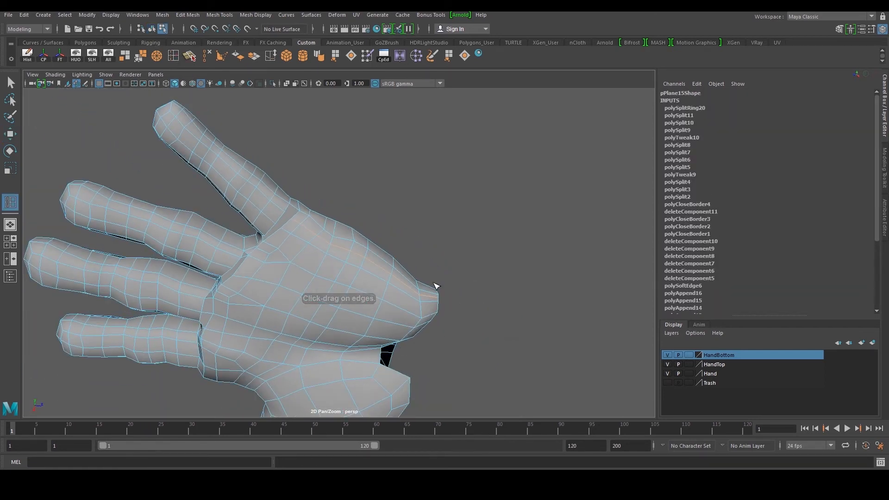
Cut a new edge at the base of the middle finger with the Multi-Cut tool
alt+drag(437, 286, 357, 278)
alt+middle_drag(345, 259, 336, 312)
scroll(335, 312, up, 3)
alt+drag(335, 312, 350, 280)
scroll(350, 280, up, 5)
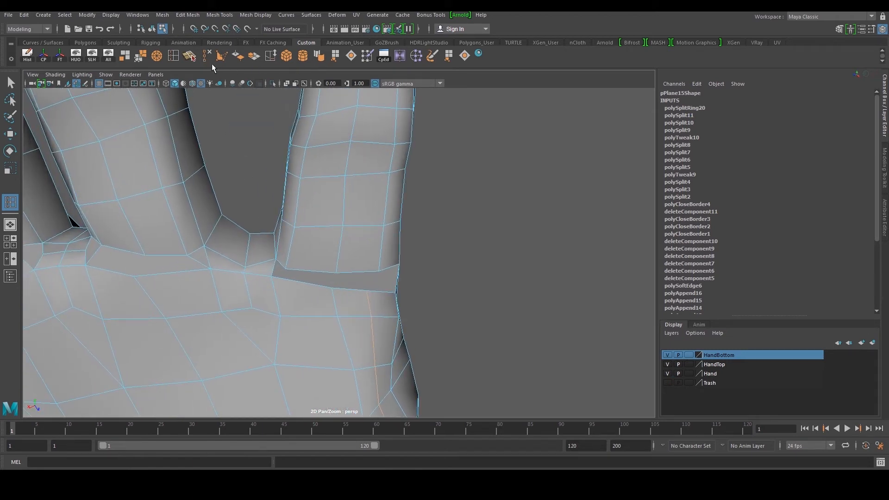
click(189, 56)
scroll(261, 274, up, 2)
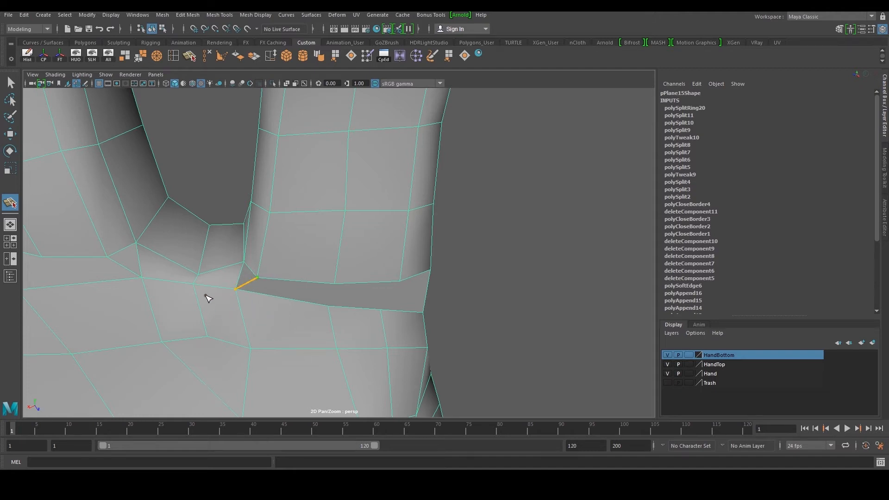
key(w)
Delete the faces along the seam beneath the middle finger, opening a gap
scroll(244, 292, up, 3)
alt+middle_drag(244, 292, 288, 267)
click(280, 274)
key(Delete)
alt+drag(284, 272, 296, 128)
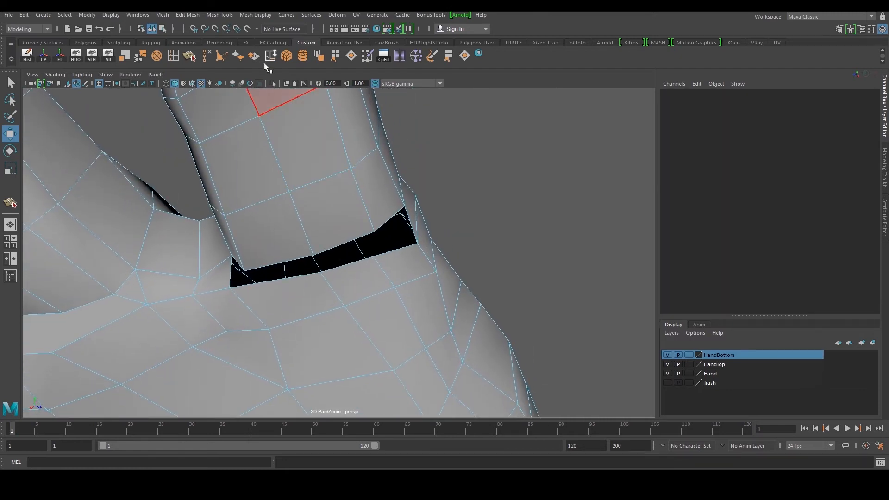
Bridge the outer end of the gap with a new face using Append to Polygon
click(447, 57)
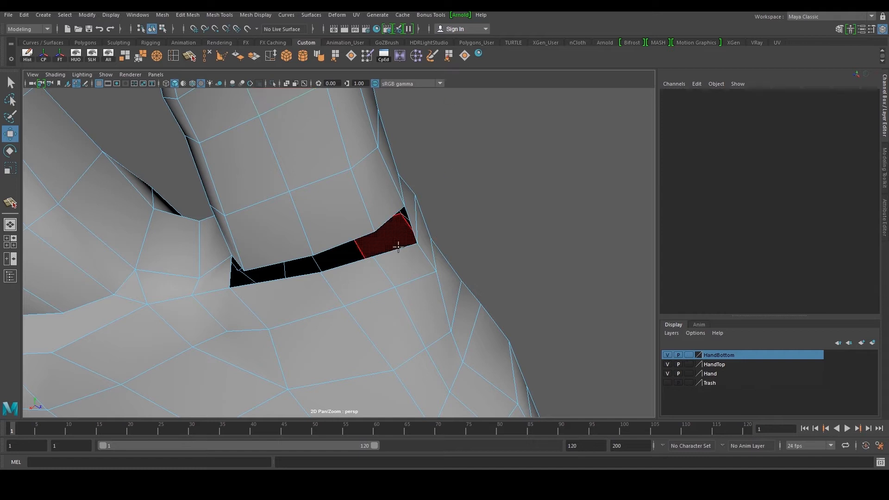
click(386, 226)
click(388, 251)
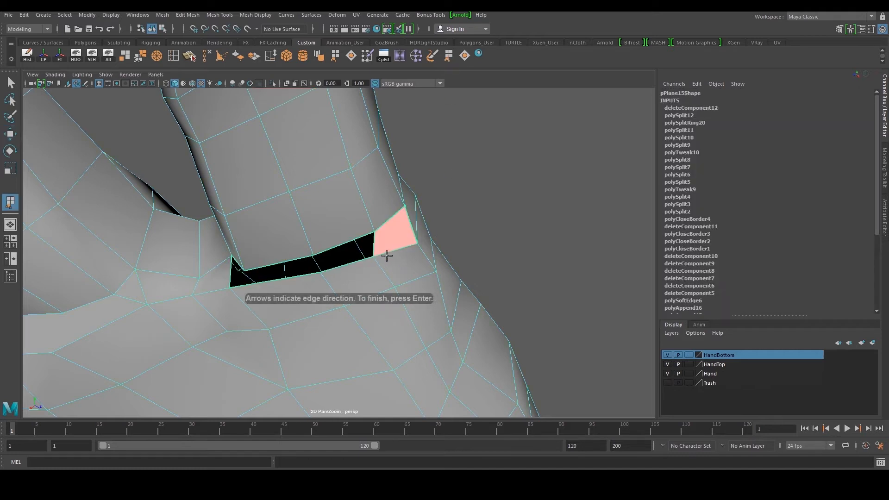
key(Return)
key(w)
mouse_move(383, 254)
alt+mouse_down()
mouse_move(371, 258)
mouse_move(379, 252)
alt+mouse_up()
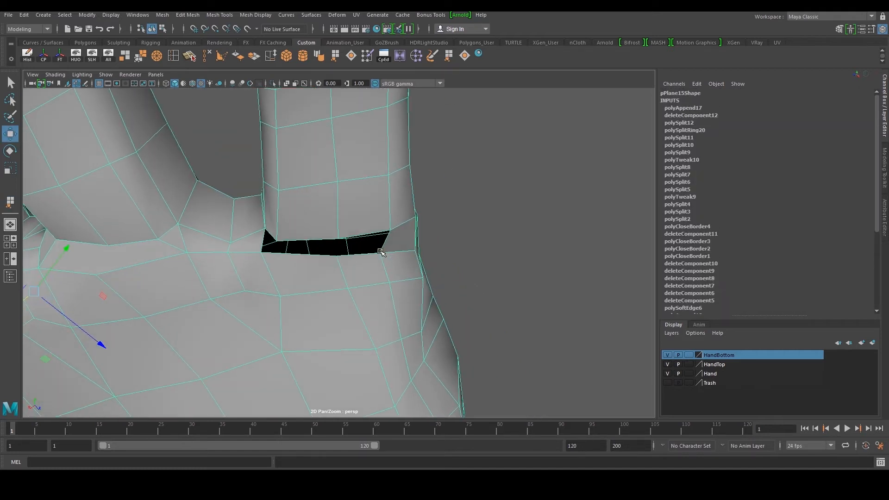
Append two more faces to close the rest of the gap beneath the finger
key(g)
click(366, 234)
click(361, 254)
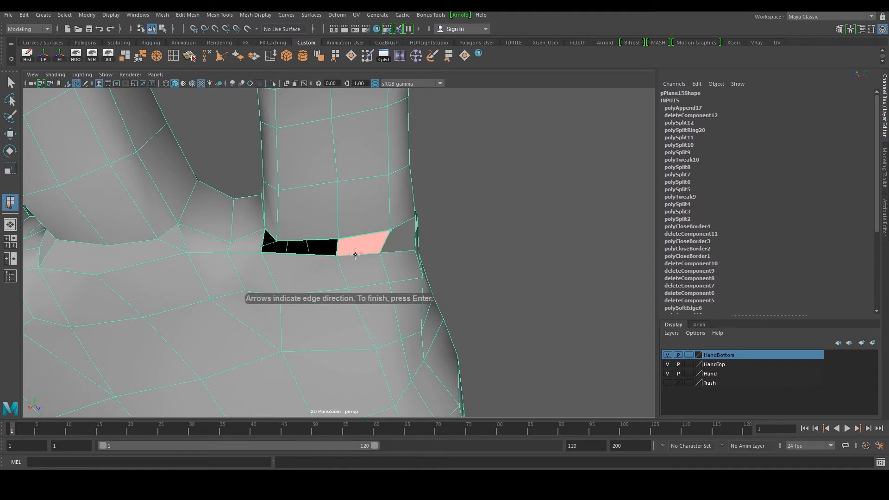
key(Return)
key(g)
click(324, 249)
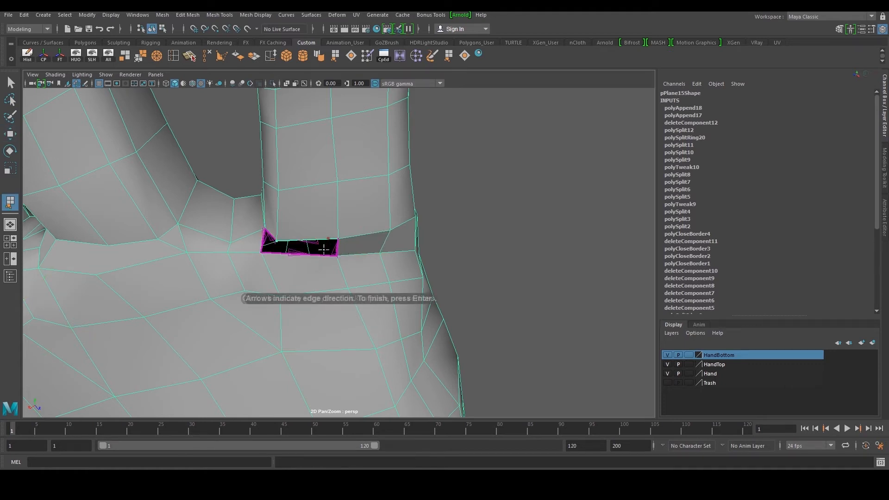
click(324, 255)
key(Return)
Fill the small remaining triangular hole at the inner corner of the gap
key(w)
right_drag(309, 258, 286, 255)
click(276, 243)
drag(272, 248, 270, 233)
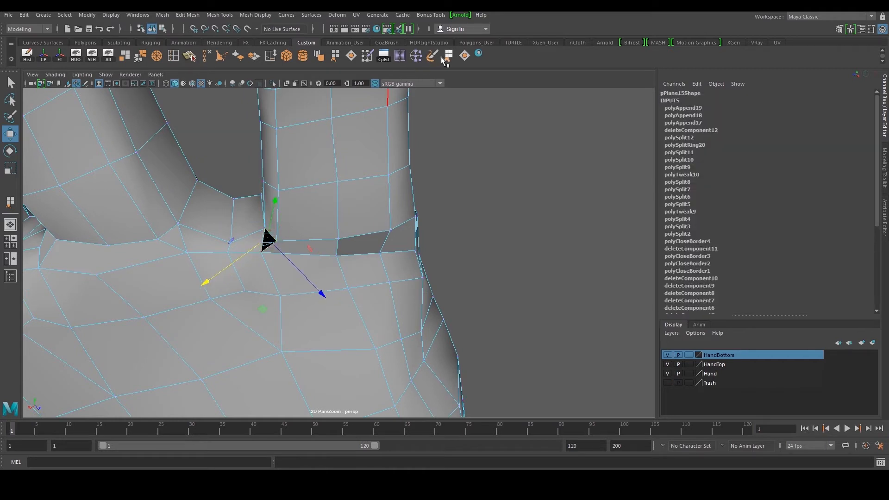
click(461, 61)
Cut a new edge across the freshly filled faces with the Multi-Cut tool
alt+middle_drag(307, 248, 343, 247)
click(398, 236)
right_drag(391, 228, 401, 217)
right_drag(324, 237, 304, 237)
alt+middle_drag(306, 240, 355, 253)
click(189, 56)
scroll(244, 254, up, 3)
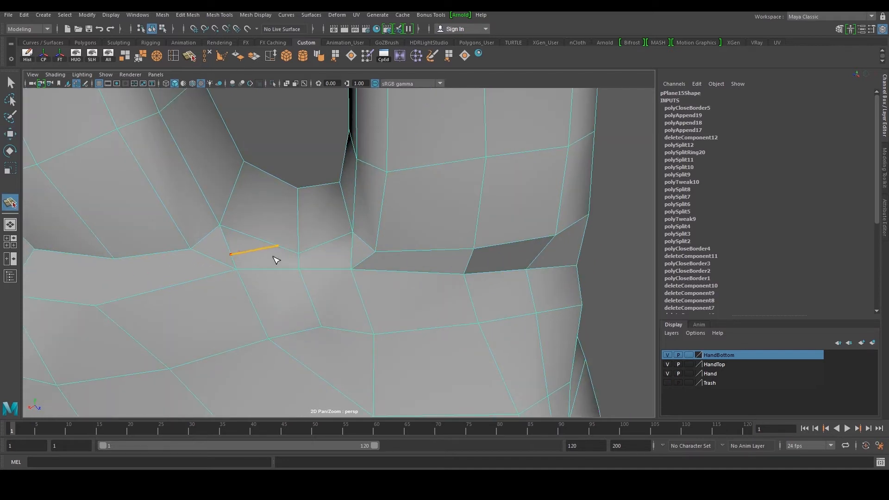
key(w)
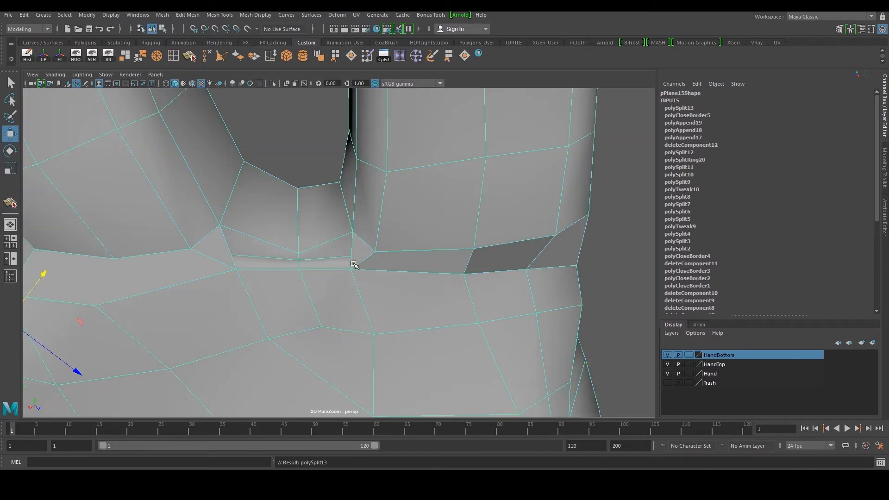
Move the seam vertices below the middle finger to straighten the edge flow
click(237, 256)
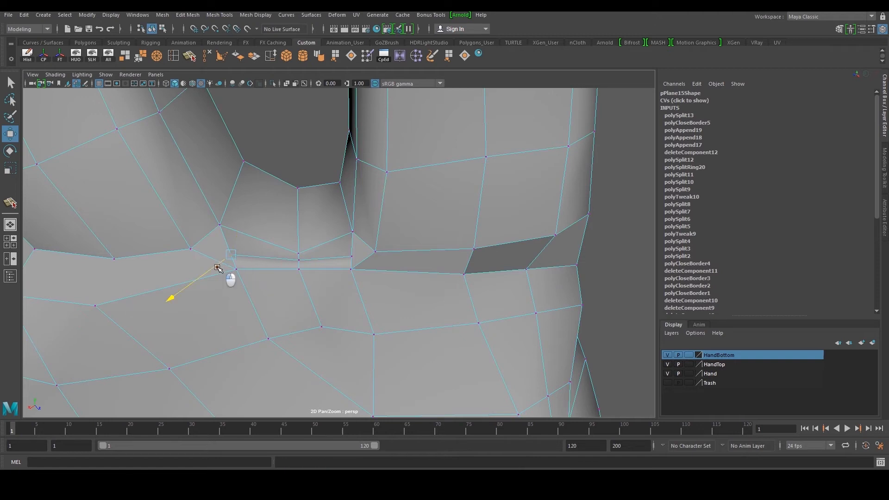
drag(245, 266, 248, 269)
click(351, 257)
drag(337, 263, 333, 267)
click(300, 252)
Cut another edge across the palm below the fingers with the Multi-Cut tool
drag(301, 215, 233, 233)
click(191, 56)
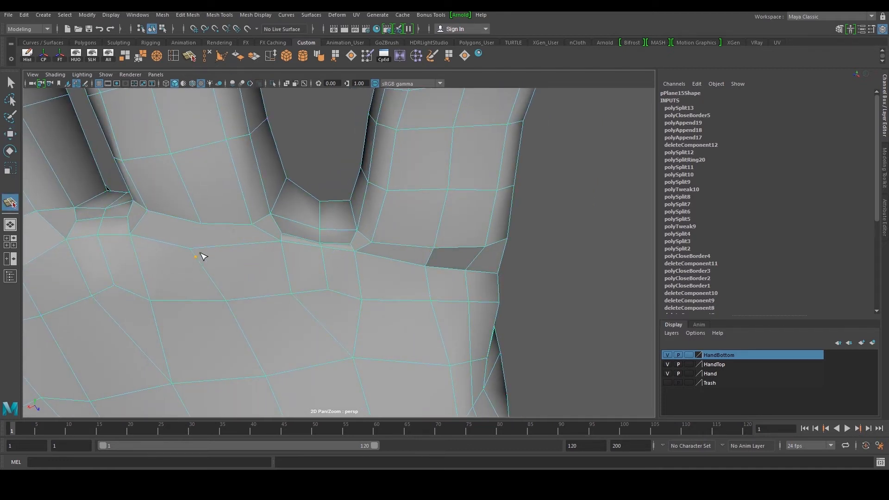
key(w)
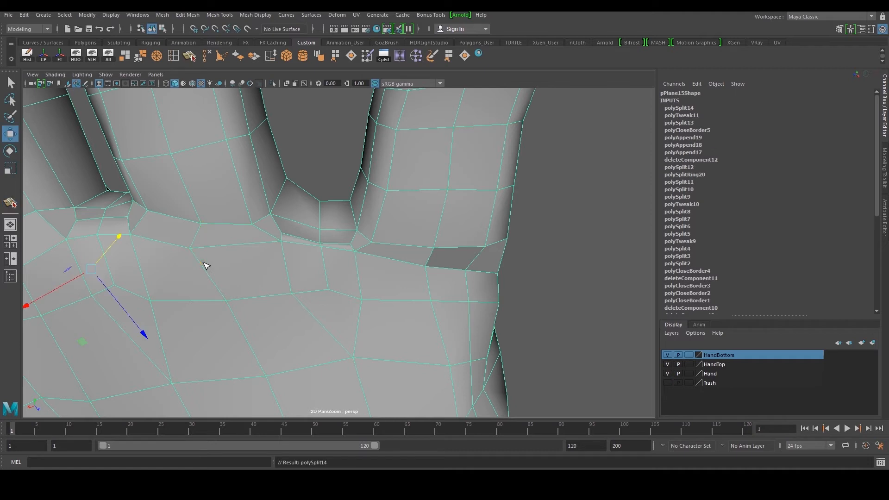
Move a vertex at the base of the ring finger to tidy the seam
scroll(256, 268, down, 4)
alt+drag(281, 269, 288, 202)
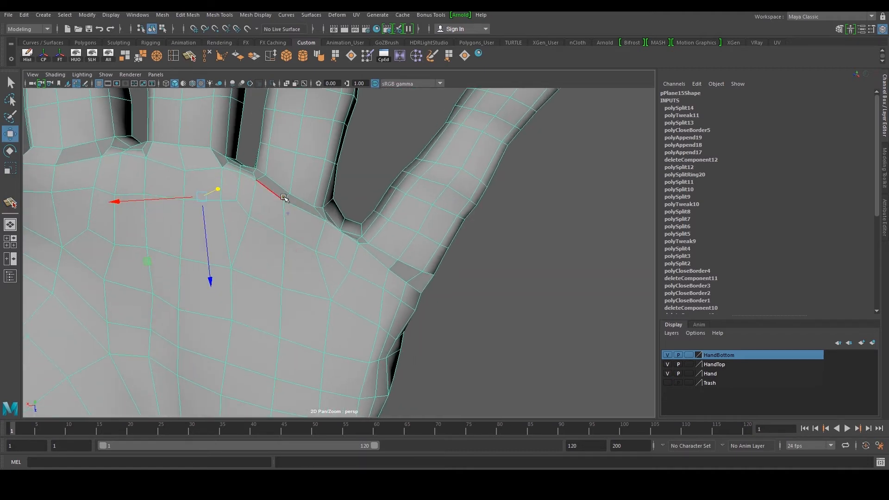
key(F9)
click(281, 201)
drag(287, 220, 288, 227)
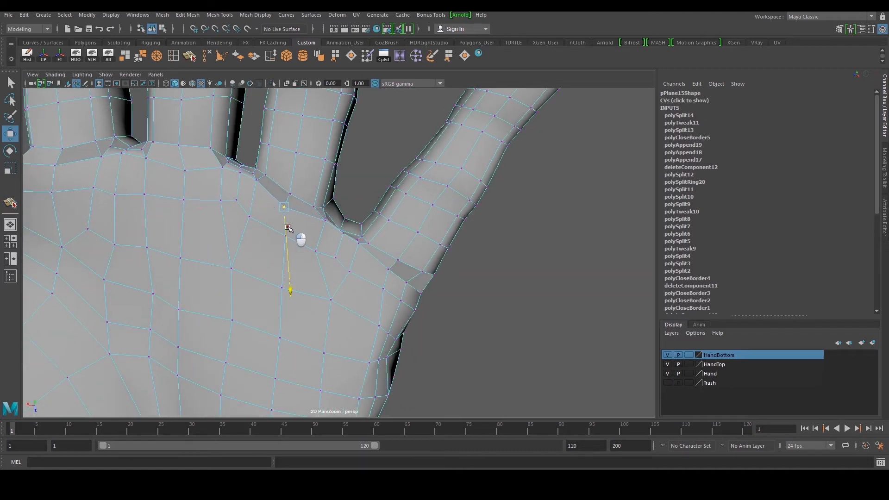
Soften the edges of the hand mesh and select an edge on the side of the palm
scroll(237, 209, down, 5)
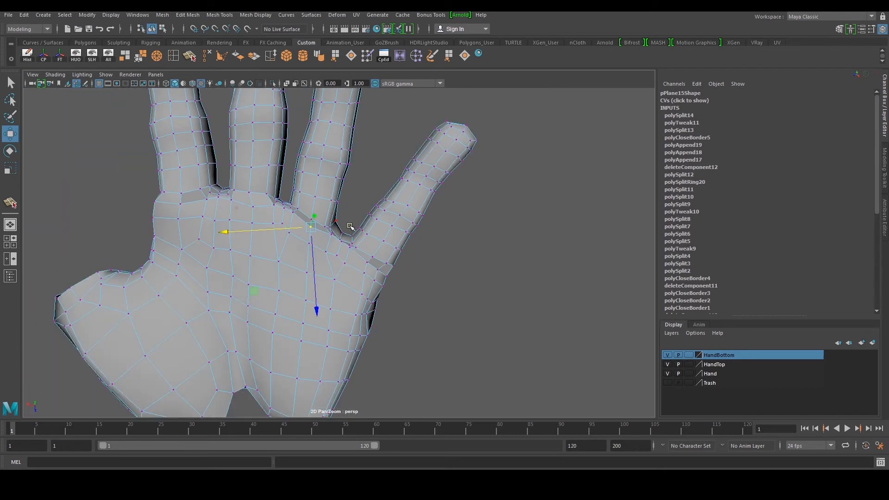
alt+drag(382, 209, 365, 232)
right_drag(393, 210, 421, 202)
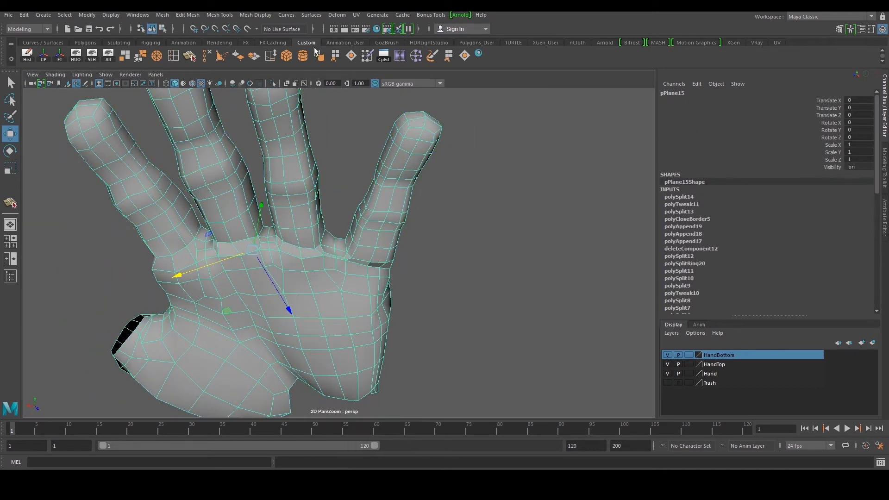
click(433, 179)
alt+drag(432, 179, 380, 283)
click(380, 282)
click(440, 327)
alt+drag(441, 328, 331, 256)
click(276, 246)
scroll(330, 256, up, 4)
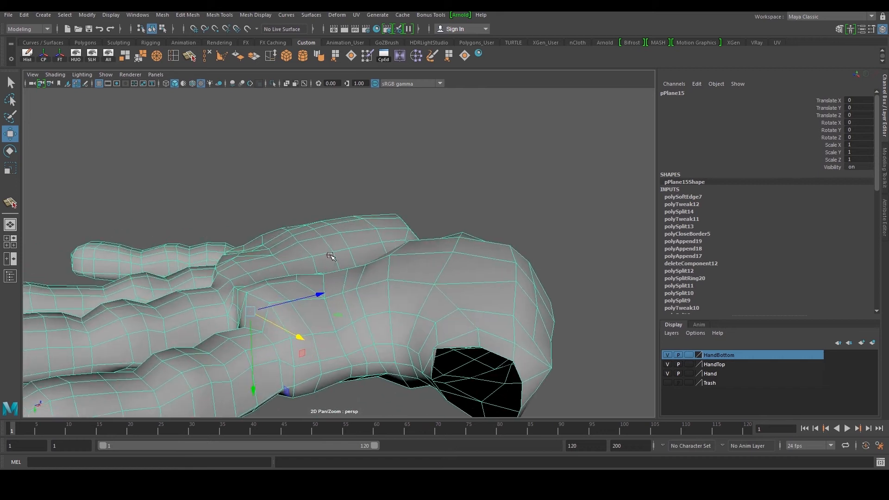
right_drag(339, 274, 339, 273)
click(324, 284)
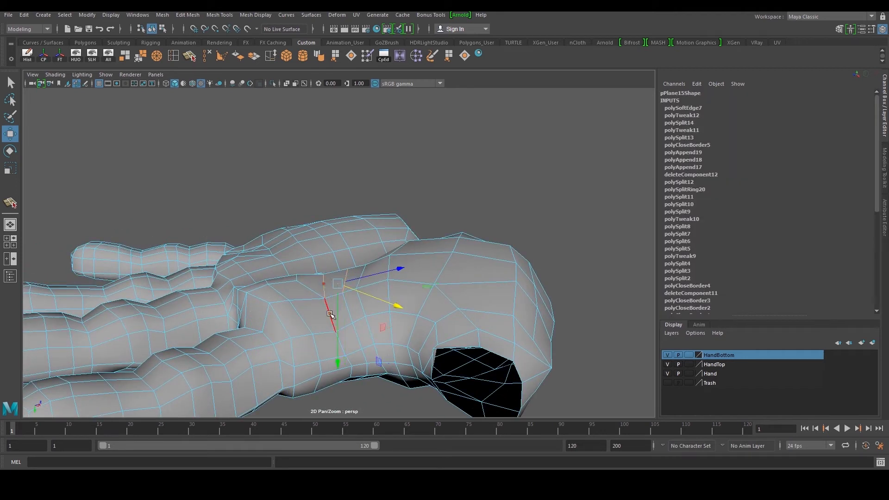
Move a vertex on the back of the hand to even out the edge flow
right_drag(332, 305, 323, 295)
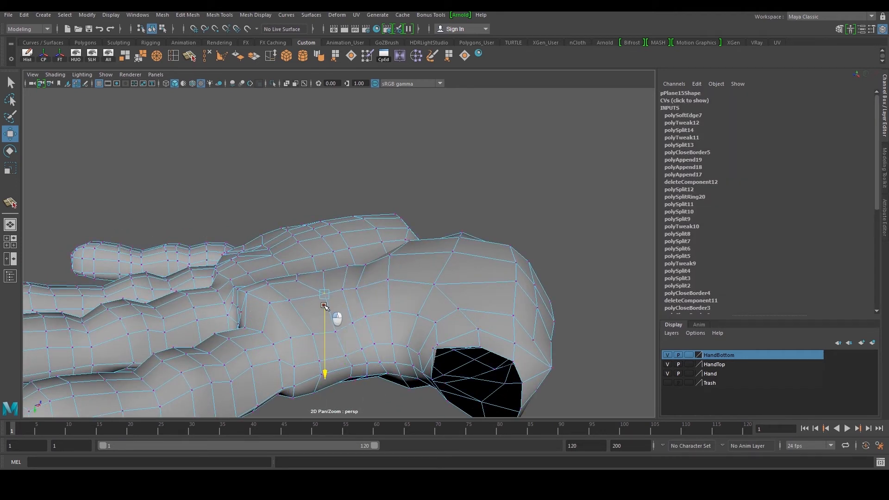
alt+drag(324, 303, 292, 203)
alt+right_drag(291, 203, 331, 208)
alt+middle_drag(331, 209, 334, 241)
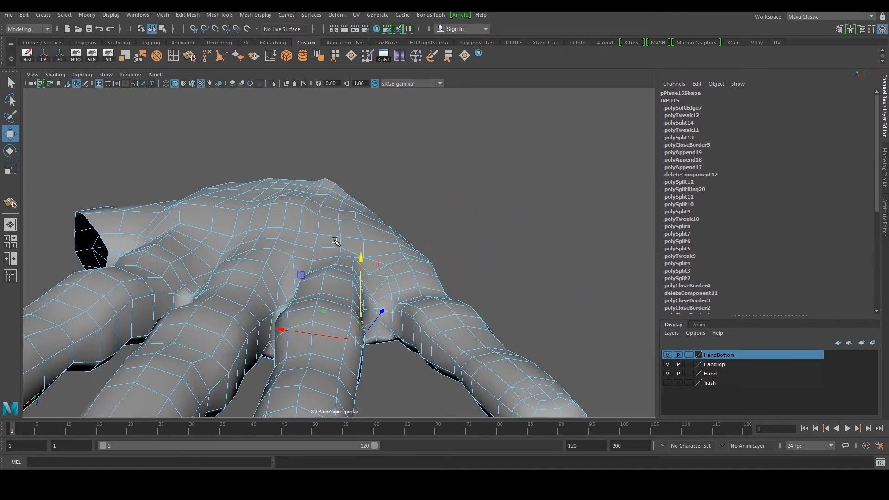
alt+drag(334, 241, 308, 239)
Preview the smoothed mesh and tweak vertices along the outer side of the hand
key(3)
right_drag(311, 212, 411, 145)
click(411, 144)
alt+drag(411, 144, 492, 215)
click(413, 249)
alt+middle_drag(398, 254, 342, 300)
alt+right_drag(342, 299, 355, 283)
alt+drag(354, 282, 241, 297)
right_drag(253, 267, 258, 294)
click(258, 293)
alt+drag(258, 294, 231, 300)
alt+drag(319, 283, 221, 282)
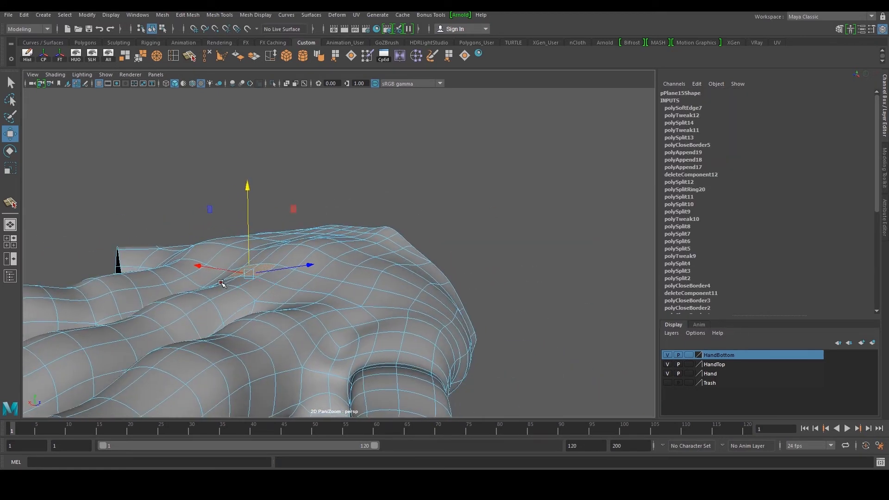
drag(248, 192, 249, 182)
alt+drag(191, 209, 240, 248)
right_drag(240, 296, 242, 274)
click(241, 278)
drag(225, 205, 255, 203)
drag(198, 222, 185, 209)
key(1)
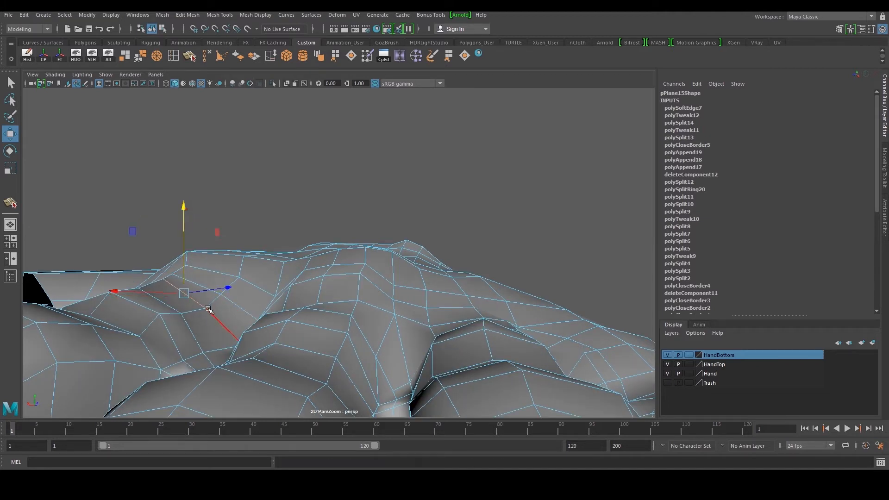
Move vertices along the side seam of the palm to smooth its silhouette
right_drag(210, 312, 203, 306)
click(208, 309)
drag(207, 279, 309, 274)
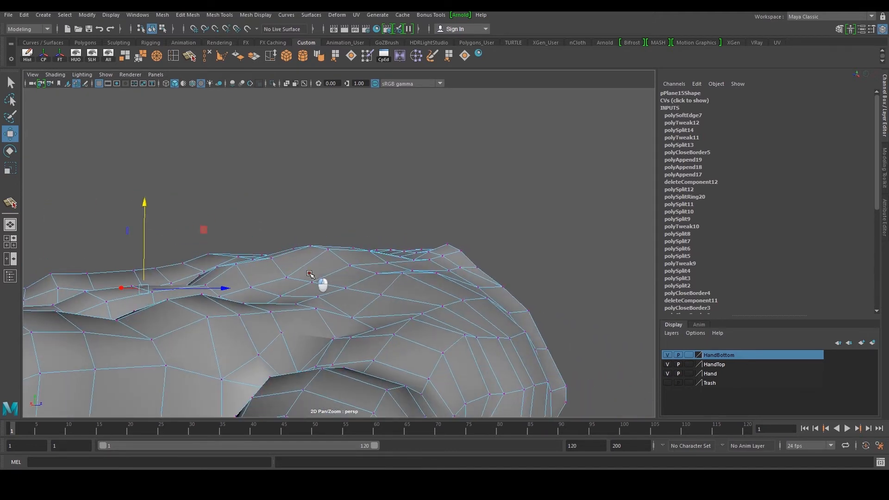
right_drag(338, 294, 341, 299)
click(343, 297)
scroll(341, 298, up, 2)
shift+click(330, 298)
drag(329, 234, 330, 218)
alt+drag(315, 319, 284, 340)
right_drag(284, 341, 284, 334)
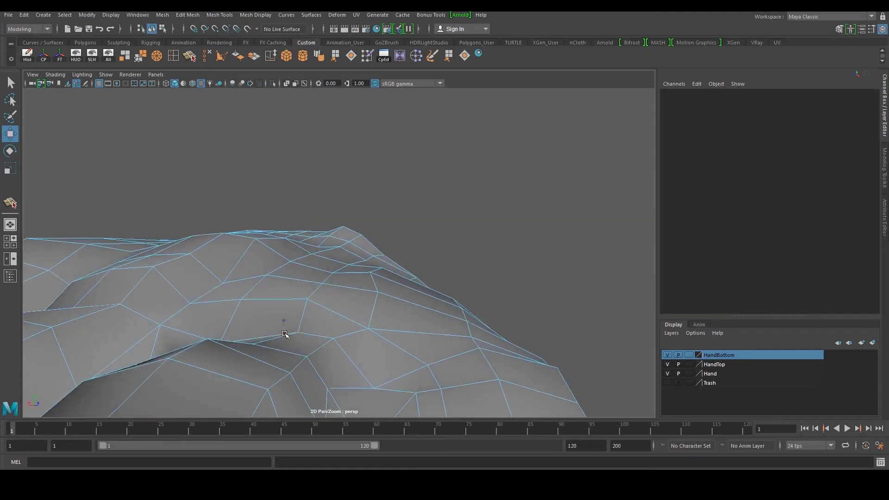
click(263, 341)
drag(260, 253, 327, 297)
click(359, 293)
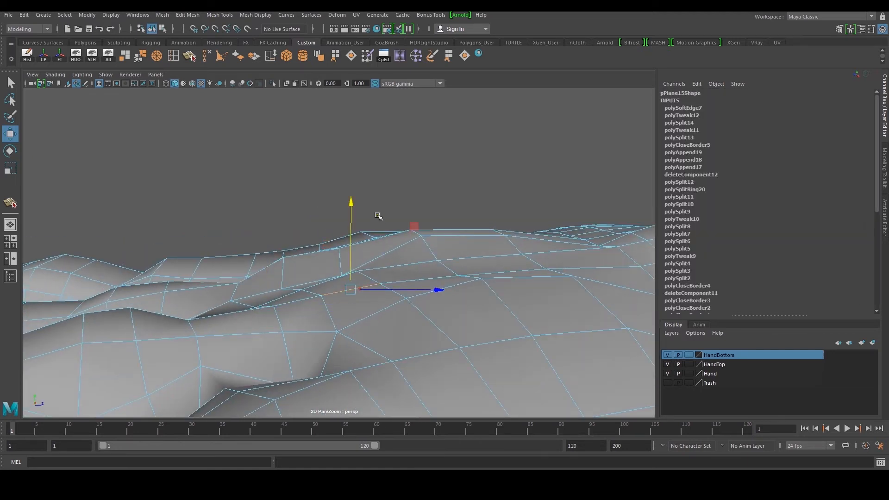
drag(352, 205, 354, 193)
Adjust more vertices on the side edge of the hand to straighten the seam
key(F9)
click(275, 306)
drag(276, 260, 384, 282)
click(409, 294)
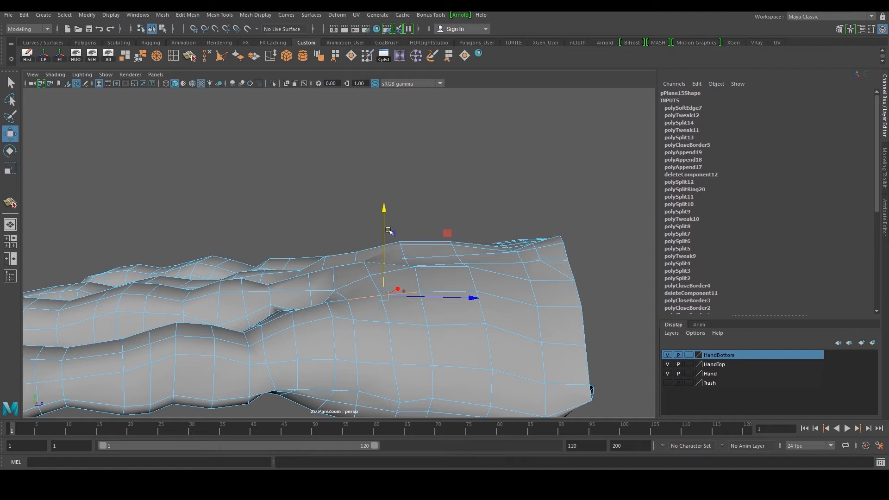
key(F9)
click(327, 302)
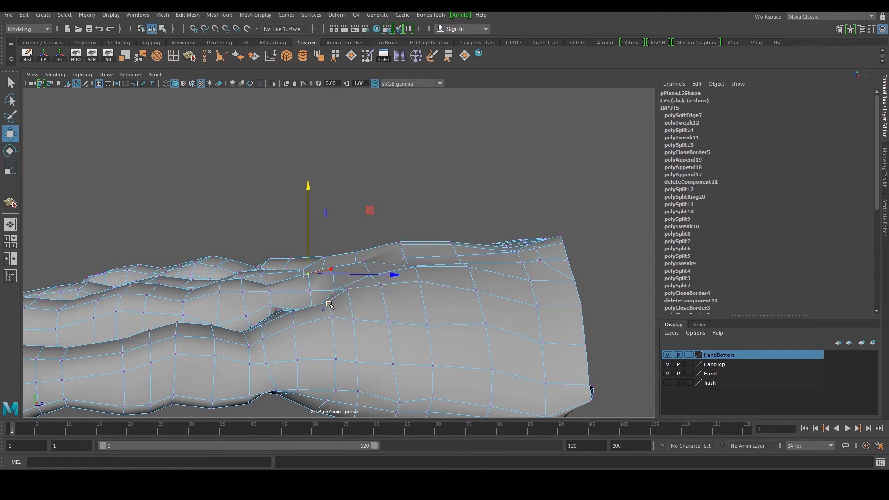
alt+drag(327, 268, 302, 276)
click(293, 271)
shift+click(295, 287)
Move border vertices along the side of the hand to even the loop spacing
scroll(294, 288, up, 3)
drag(276, 213, 277, 206)
scroll(273, 211, down, 3)
alt+drag(228, 261, 359, 272)
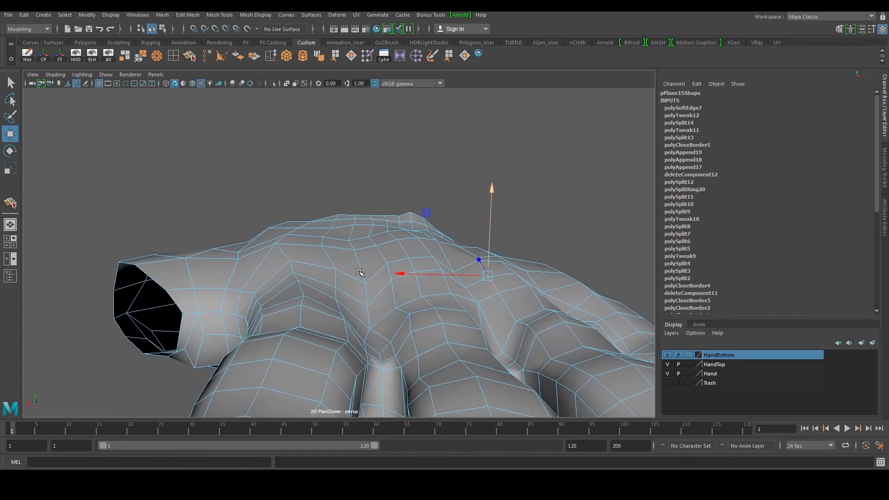
scroll(334, 279, up, 2)
alt+drag(273, 286, 374, 222)
drag(352, 187, 357, 182)
right_drag(421, 291, 408, 291)
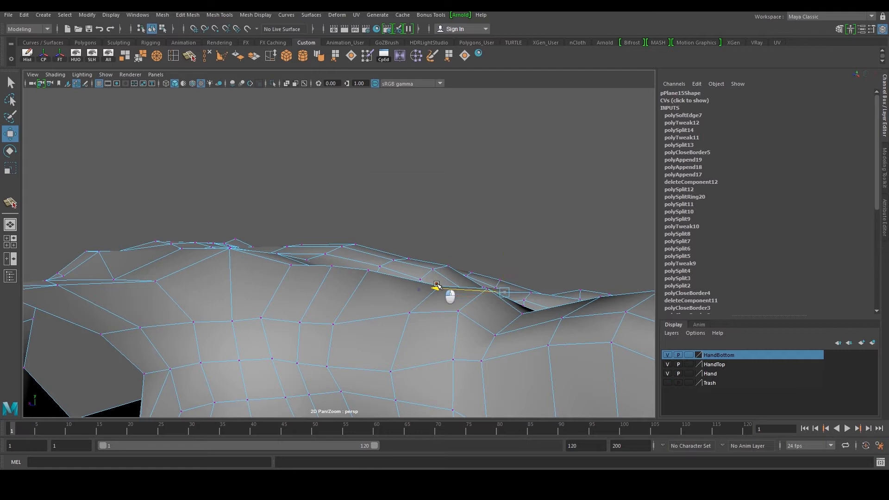
alt+drag(436, 287, 401, 274)
click(408, 227)
click(487, 278)
drag(488, 238, 490, 233)
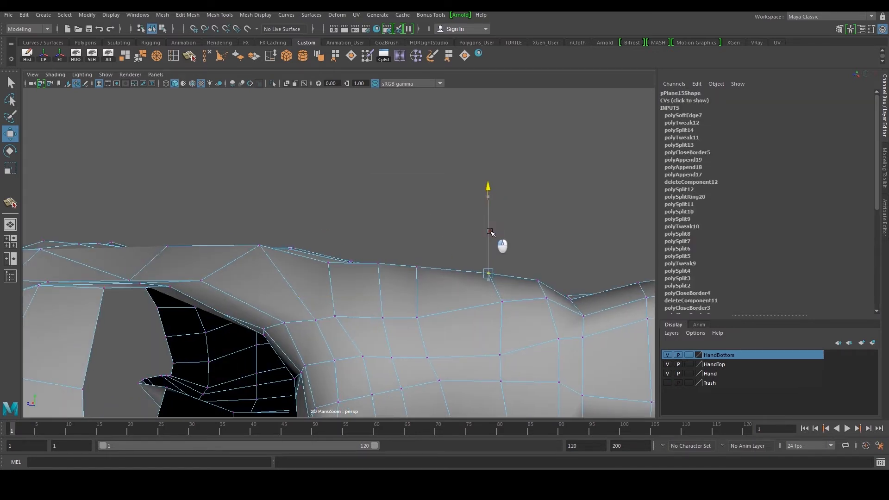
Select and move the faces and edge below the index finger to tidy the knuckle area
scroll(491, 230, down, 4)
right_click(298, 275)
scroll(431, 237, down, 5)
alt+drag(430, 237, 310, 263)
right_drag(311, 263, 380, 206)
alt+drag(476, 190, 258, 254)
scroll(303, 246, up, 3)
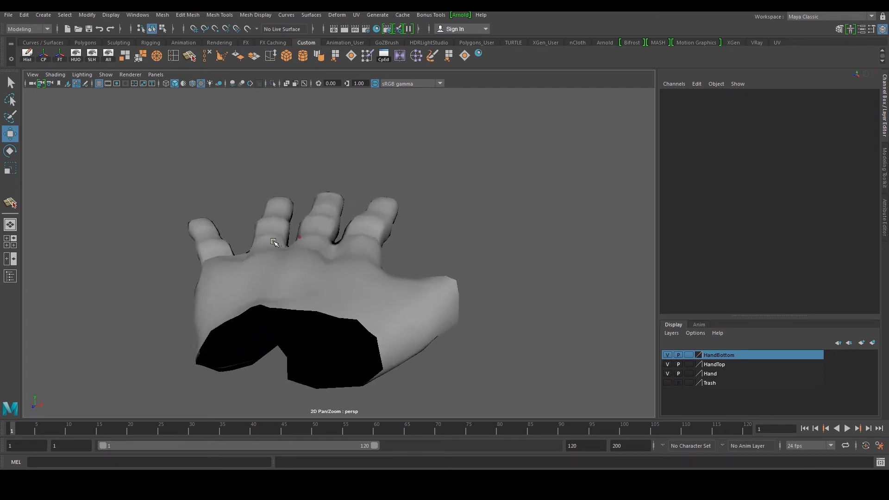
scroll(310, 258, up, 3)
click(310, 258)
right_drag(320, 271, 319, 294)
click(273, 270)
scroll(299, 263, up, 3)
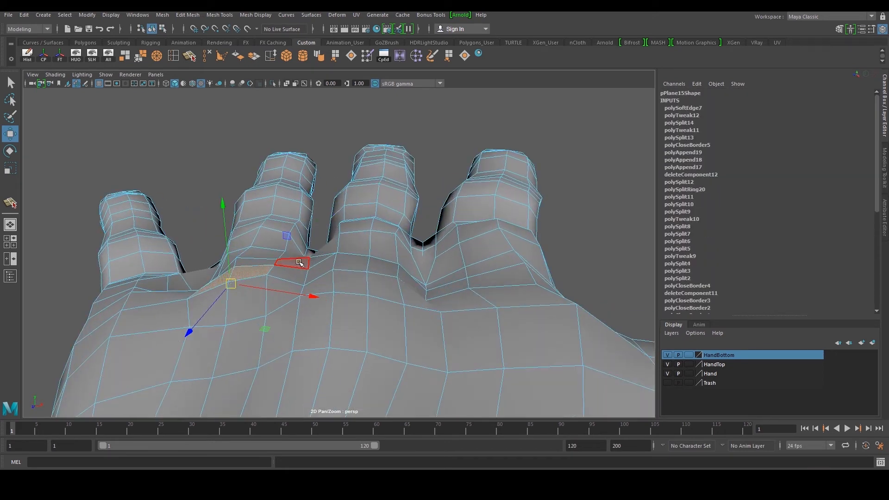
drag(224, 205, 223, 200)
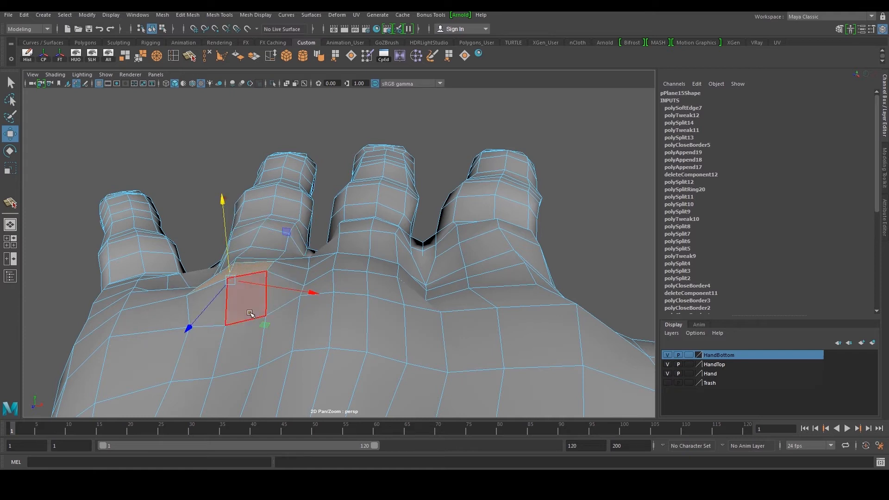
right_drag(244, 338, 244, 315)
click(244, 315)
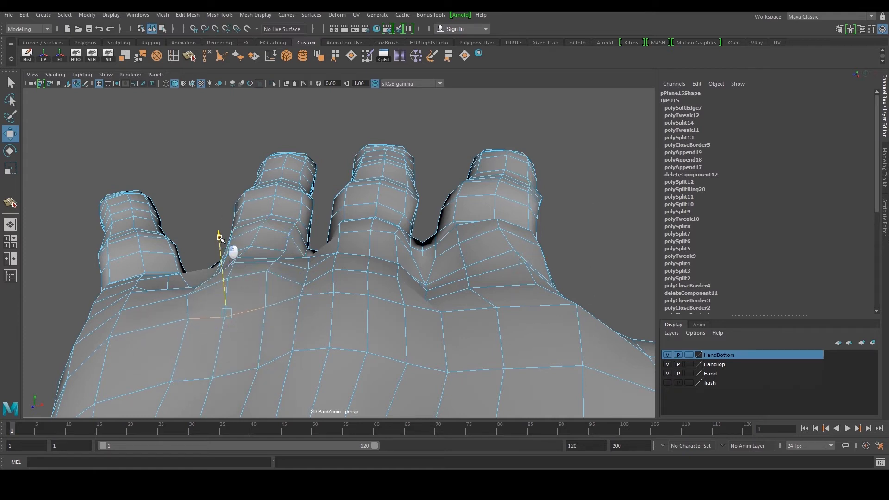
right_drag(263, 283, 238, 283)
click(225, 317)
drag(221, 267, 219, 257)
Move vertices between the middle and ring fingers to smooth the webbing
scroll(447, 261, down, 3)
alt+drag(447, 261, 360, 265)
right_drag(360, 265, 370, 295)
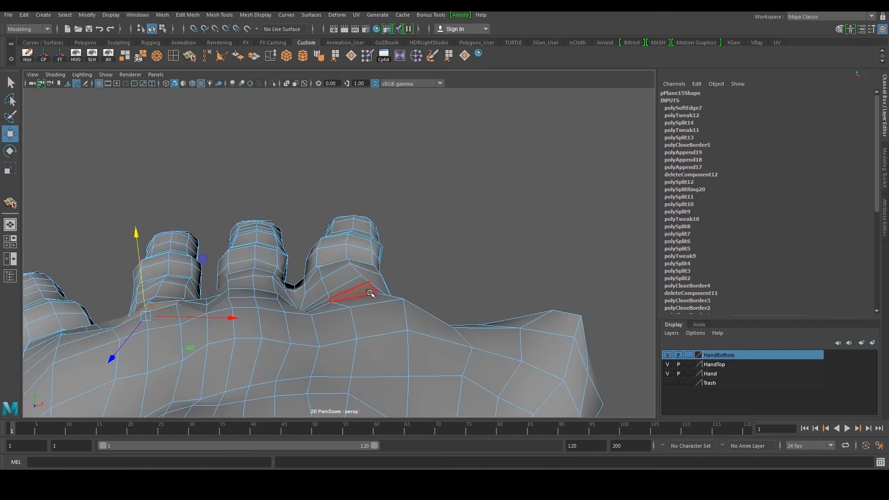
alt+drag(349, 299, 337, 306)
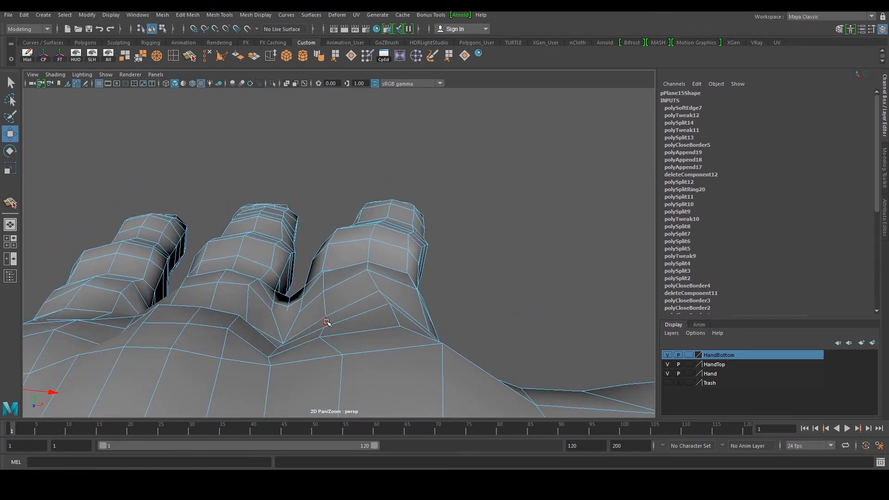
alt+drag(356, 340, 356, 347)
right_drag(357, 346, 337, 342)
click(320, 338)
drag(352, 340, 356, 336)
Select the hand mesh and delete its construction history
scroll(369, 296, down, 5)
right_drag(379, 247, 428, 196)
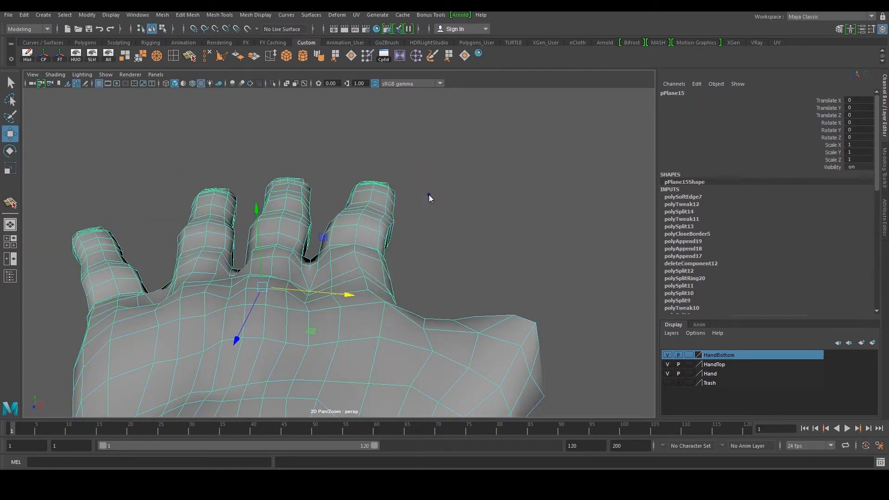
scroll(438, 213, down, 5)
click(525, 289)
alt+drag(526, 290, 356, 310)
scroll(364, 274, down, 5)
scroll(349, 295, up, 5)
click(374, 300)
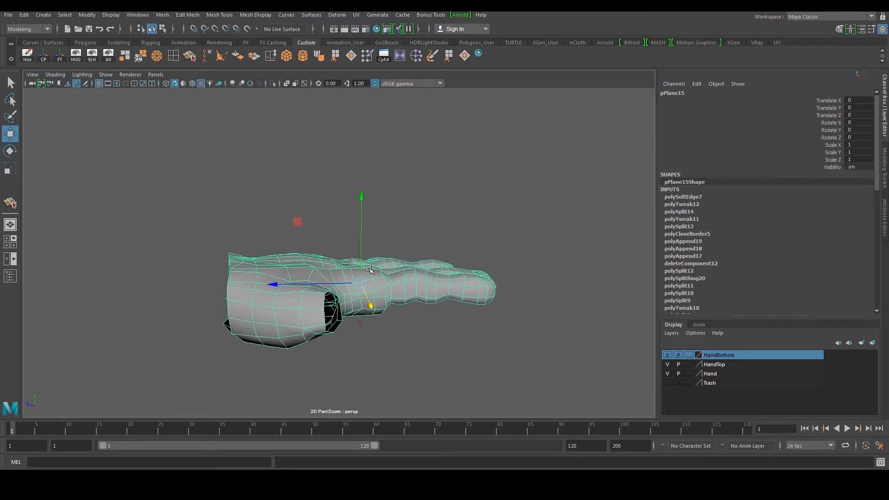
click(27, 57)
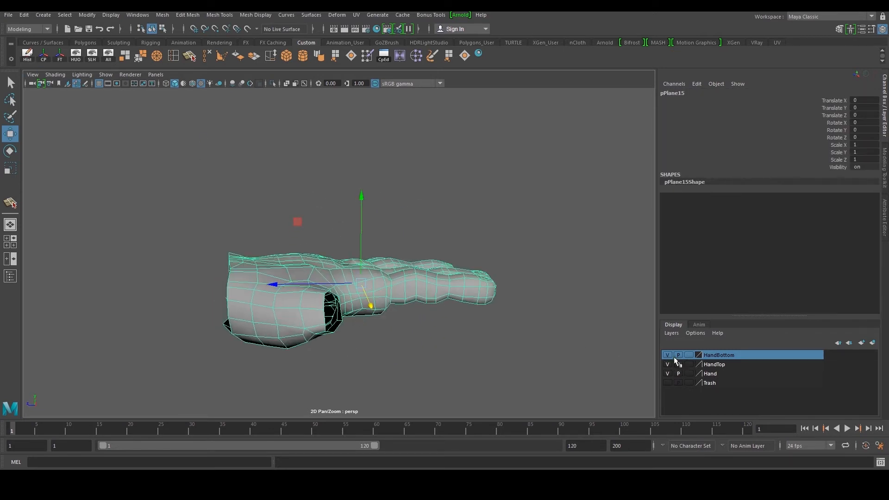
Unhide all objects in the scene
key(space)
click(110, 59)
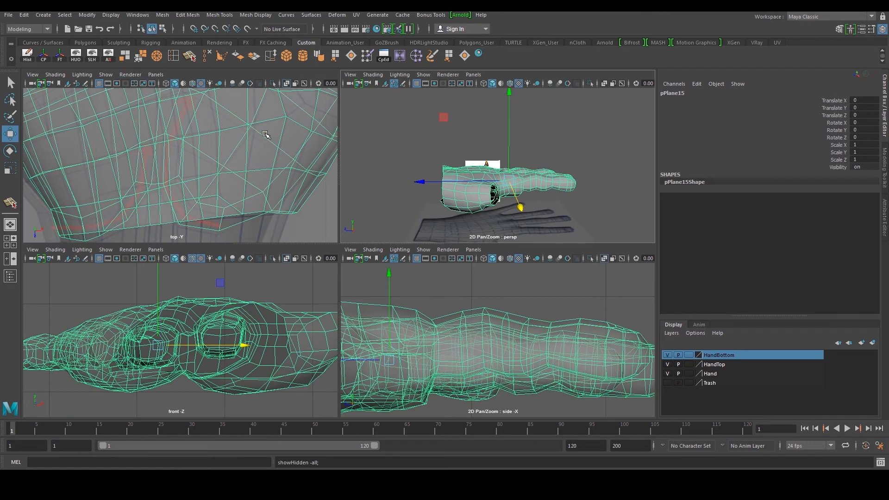
key(space)
alt+drag(432, 215, 501, 276)
alt+middle_drag(502, 276, 373, 263)
alt+right_drag(373, 263, 361, 301)
alt+drag(362, 301, 402, 274)
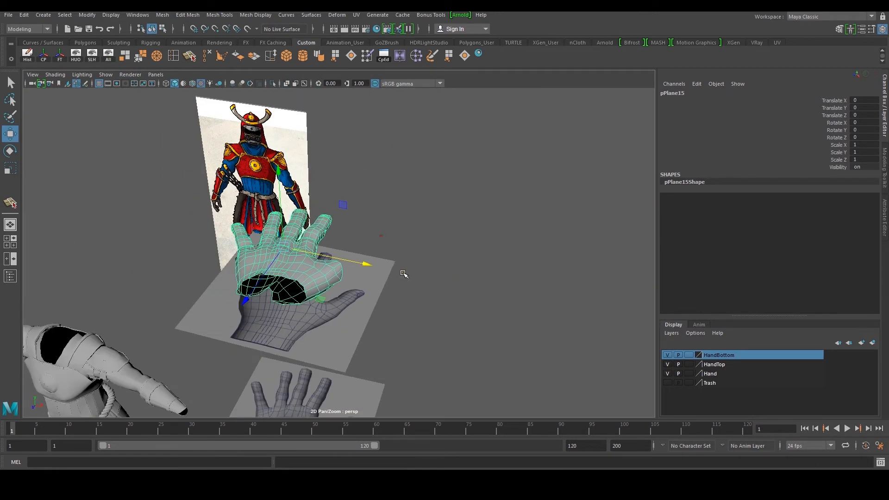
Select the hand retopology mesh and hide all unselected objects
alt+right_drag(471, 332, 412, 335)
shift+click(338, 312)
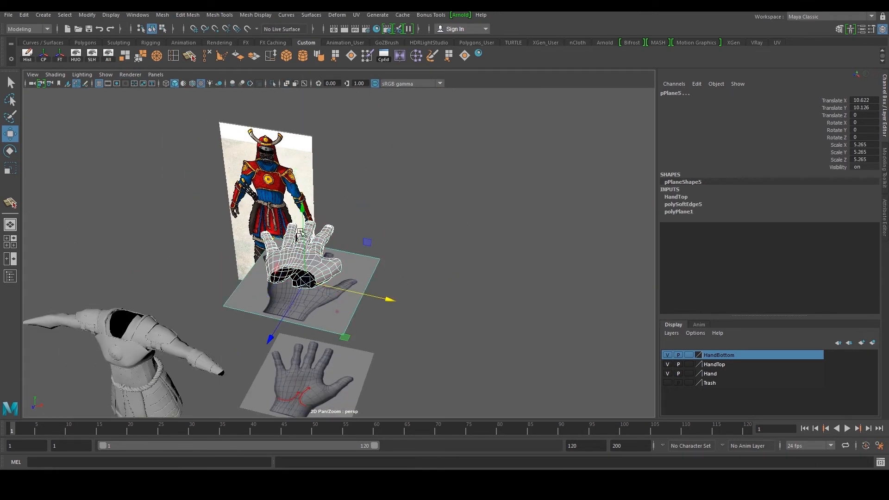
click(77, 58)
alt+right_drag(375, 246, 487, 286)
alt+drag(493, 289, 474, 314)
alt+right_drag(382, 277, 495, 295)
click(505, 303)
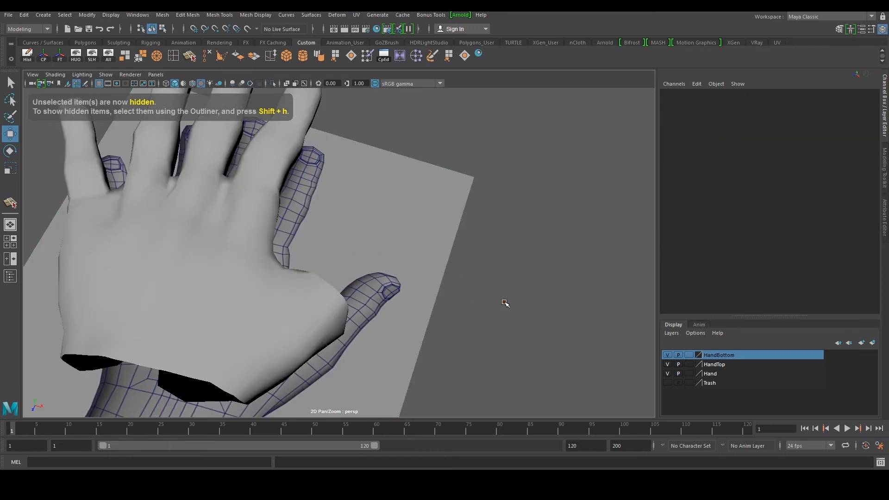
Select the open edges at the base of the thumb and extrude them toward the thumb
click(323, 331)
alt+right_drag(301, 330, 313, 302)
double_click(311, 301)
key(space)
key(space)
key(a)
alt+right_drag(226, 229, 301, 236)
shift+right_drag(289, 219, 290, 241)
key(w)
drag(250, 258, 266, 232)
alt+middle_drag(265, 232, 281, 238)
alt+right_drag(281, 238, 303, 242)
right_drag(278, 296, 253, 298)
click(287, 321)
drag(287, 321, 281, 319)
alt+middle_drag(264, 274, 343, 322)
alt+right_drag(343, 323, 346, 296)
double_click(327, 284)
Scale and rotate the extruded edge ring to align with the thumb
key(r)
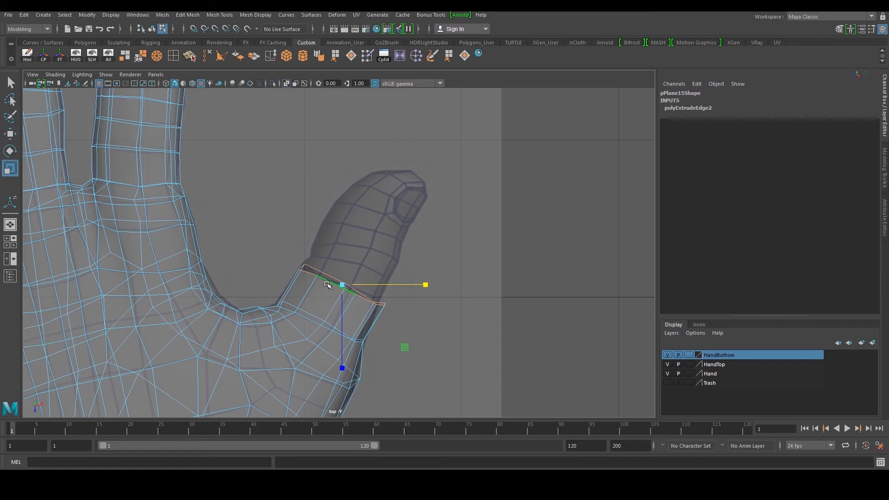
drag(357, 334, 345, 297)
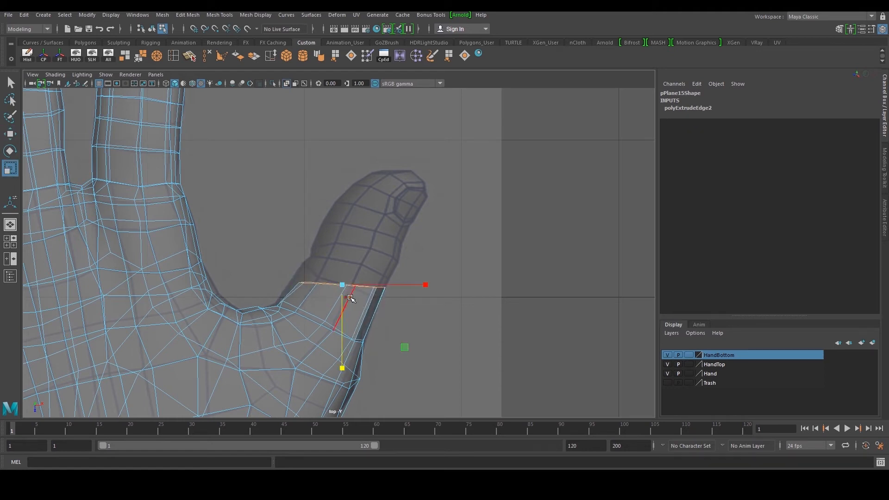
key(e)
drag(387, 240, 425, 252)
key(w)
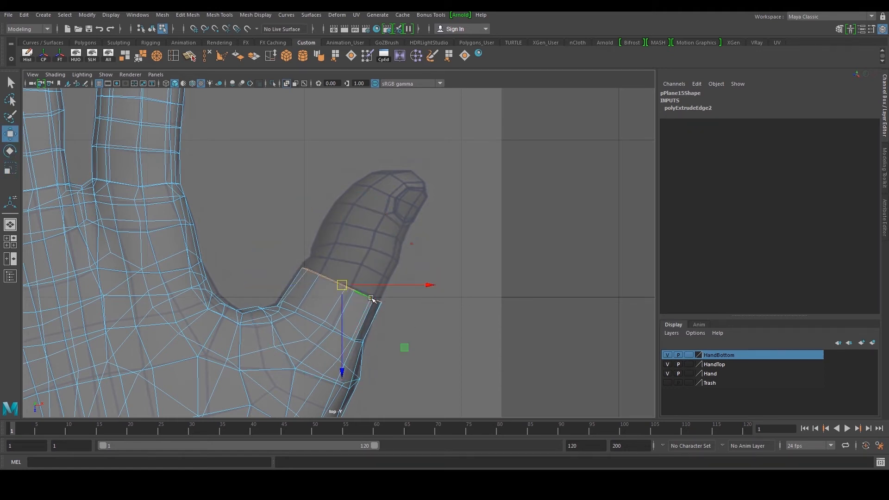
drag(342, 285, 342, 283)
shift+right_drag(351, 237, 352, 252)
Extrude a second edge row up the thumb and rotate it to follow the thumb
drag(343, 280, 366, 241)
key(e)
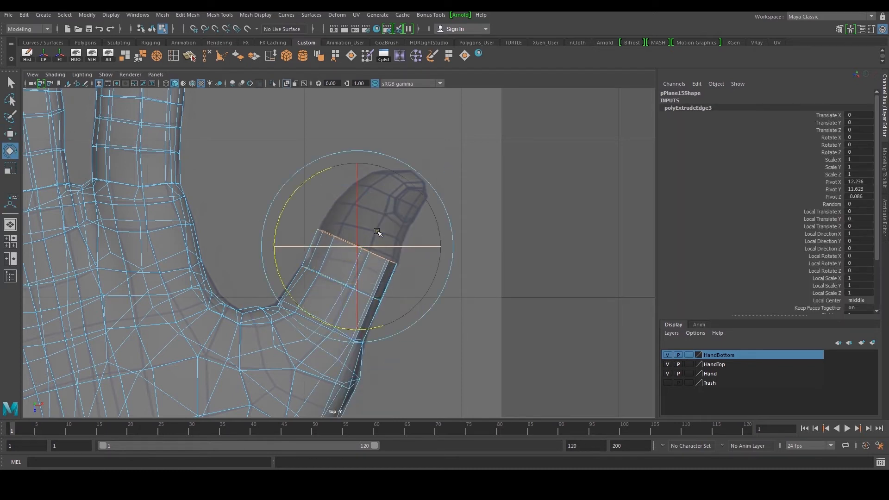
drag(320, 181, 397, 169)
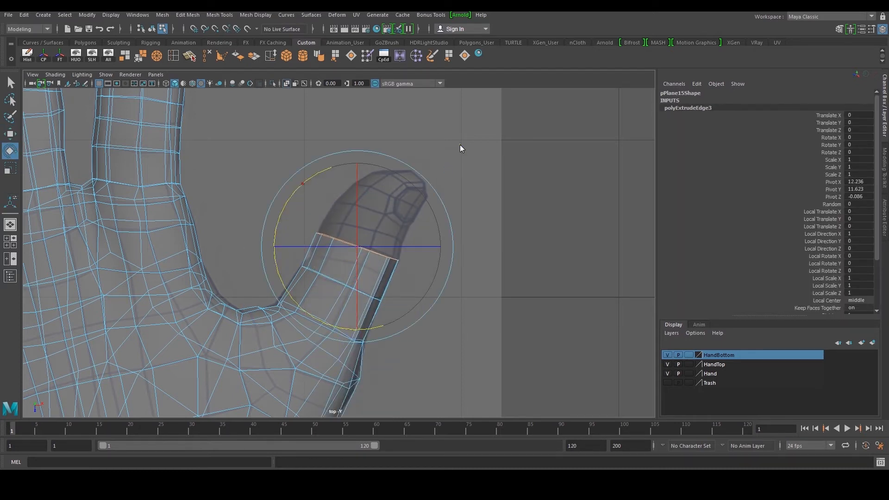
key(space)
alt+drag(537, 149, 553, 134)
drag(560, 102, 575, 120)
key(space)
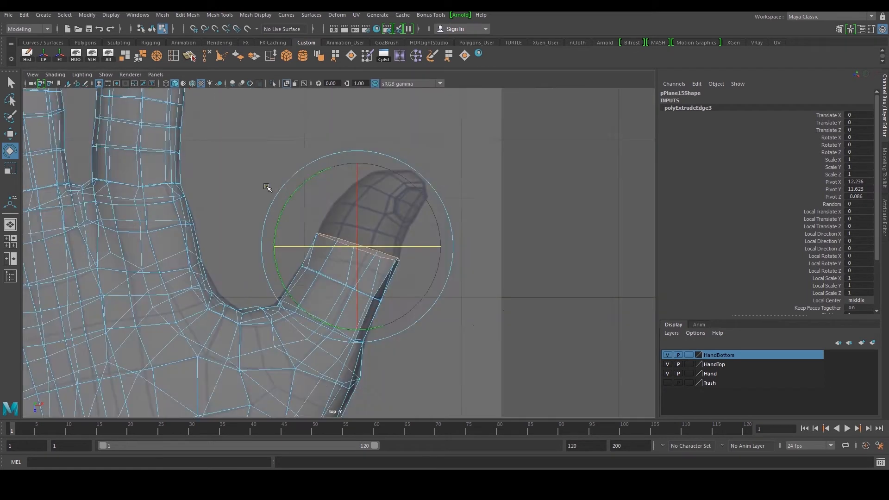
scroll(264, 200, up, 2)
key(w)
scroll(327, 246, up, 1)
key(F9)
click(304, 223)
drag(328, 224, 308, 232)
key(ctrl+z)
Extrude another edge row along the thumb and move it toward the thumb tip
click(173, 56)
click(330, 271)
drag(293, 260, 294, 261)
drag(279, 250, 288, 257)
drag(422, 304, 455, 325)
drag(439, 314, 451, 312)
drag(454, 262, 475, 279)
drag(460, 267, 463, 268)
right_drag(403, 255, 395, 240)
double_click(387, 239)
alt+middle_drag(391, 250, 384, 275)
shift+right_drag(384, 275, 387, 260)
drag(374, 266, 407, 198)
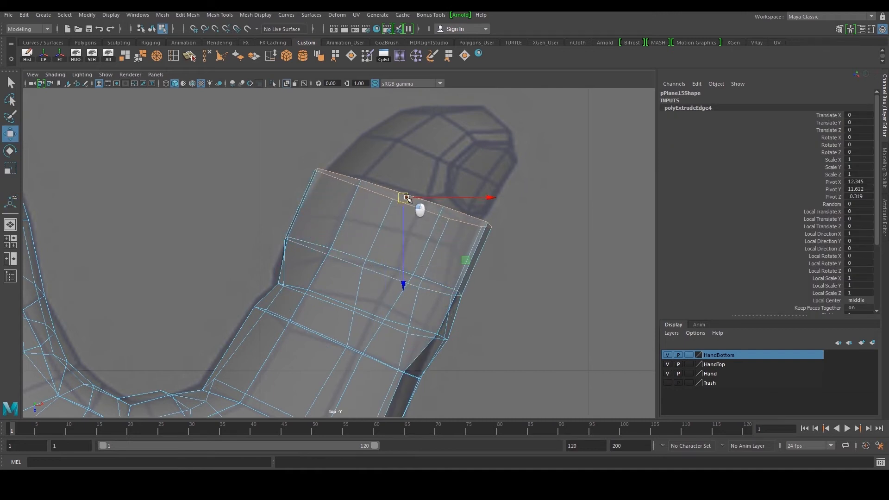
Move and scale the extruded edge row further along the thumb to match its outline
alt+middle_drag(406, 198, 377, 259)
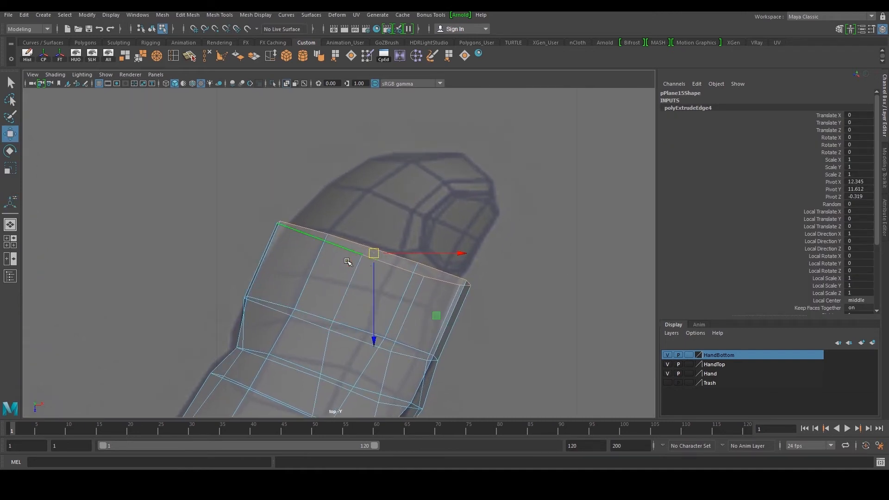
right_drag(348, 262, 322, 254)
drag(262, 202, 291, 225)
drag(283, 220, 345, 243)
drag(333, 233, 336, 232)
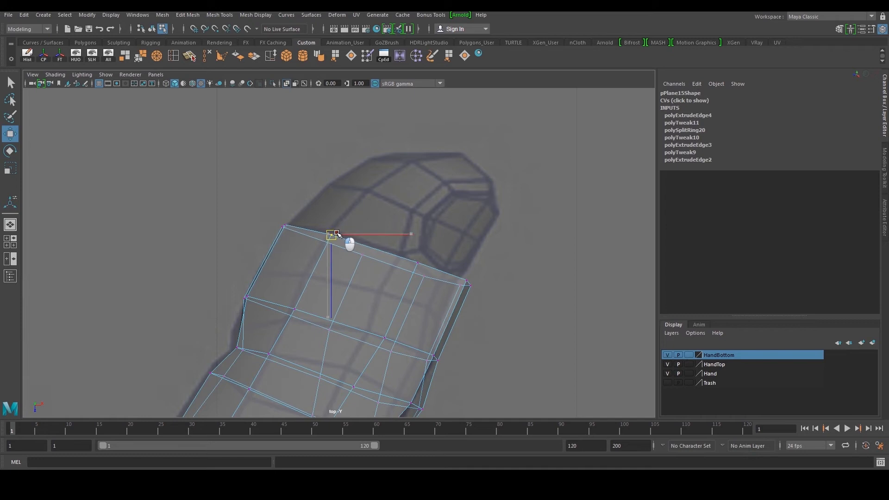
Extrude a new edge row from the thumb's end and move it toward the thumb tip
alt+middle_drag(388, 251, 369, 259)
right_drag(355, 273, 352, 257)
click(340, 249)
shift+right_drag(354, 242, 364, 199)
drag(357, 254, 336, 209)
middle_drag(337, 210, 364, 209)
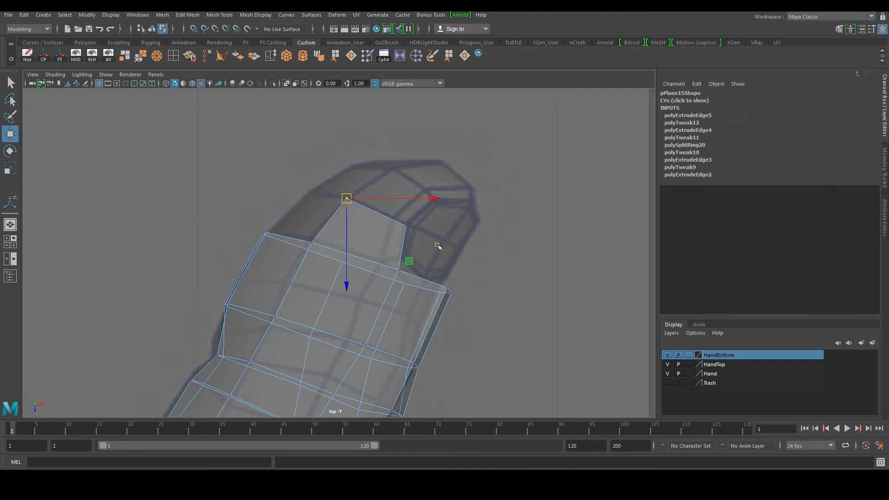
Extrude another edge row over the thumb tip and position its edges along the tip's outline
drag(405, 230, 427, 240)
middle_drag(429, 241, 427, 238)
drag(389, 258, 420, 282)
middle_drag(423, 283, 410, 274)
alt+middle_drag(392, 240, 381, 277)
right_drag(377, 270, 408, 246)
click(371, 247)
drag(372, 249, 405, 229)
Extrude a further edge row around the tip and move its edges to wrap the thumb tip
drag(356, 211, 385, 203)
drag(370, 211, 384, 205)
drag(413, 219, 430, 243)
drag(425, 237, 422, 236)
click(405, 221)
mouse_move(418, 233)
right_down()
mouse_move(415, 220)
mouse_move(436, 208)
mouse_move(434, 229)
right_up()
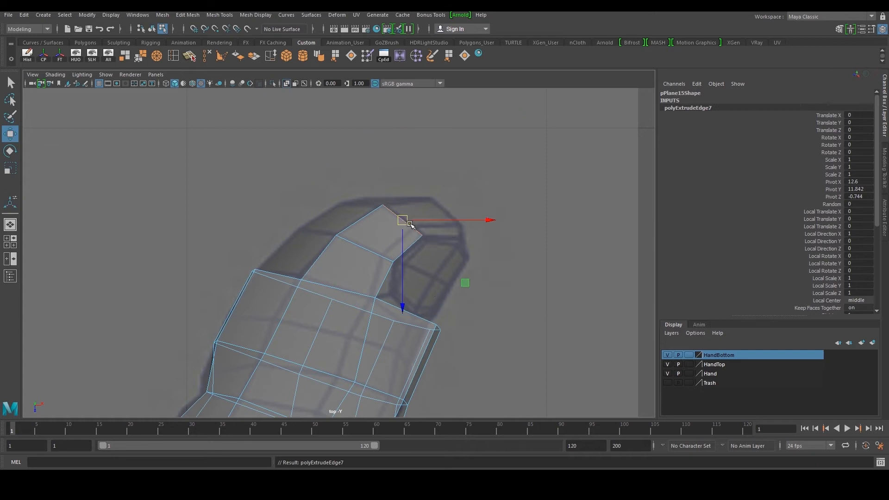
drag(404, 221, 445, 212)
right_drag(452, 214, 415, 208)
drag(414, 188, 438, 199)
middle_drag(454, 220, 484, 243)
Extrude the remaining open tip edges in the perspective view and shape them to close the thumb tip
key(space)
key(space)
alt+drag(540, 183, 463, 181)
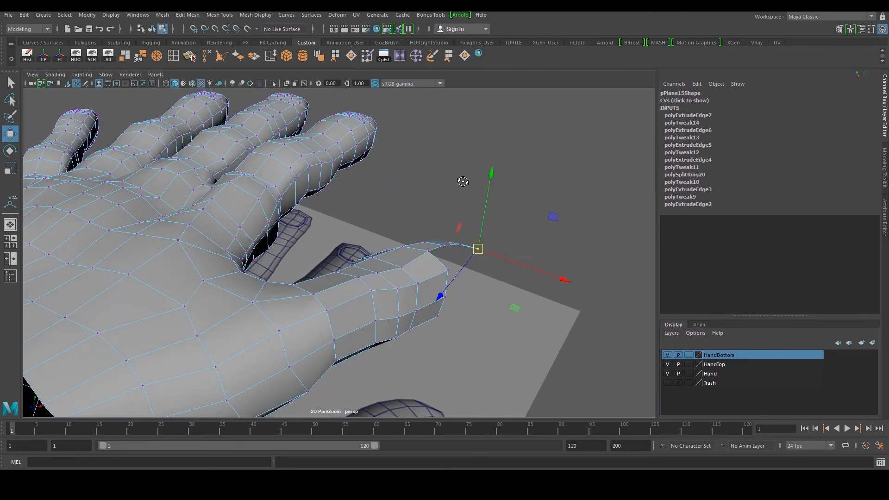
alt+middle_drag(552, 187, 479, 195)
alt+drag(479, 195, 435, 195)
alt+drag(362, 267, 369, 235)
drag(384, 175, 390, 194)
scroll(363, 231, up, 4)
click(362, 231)
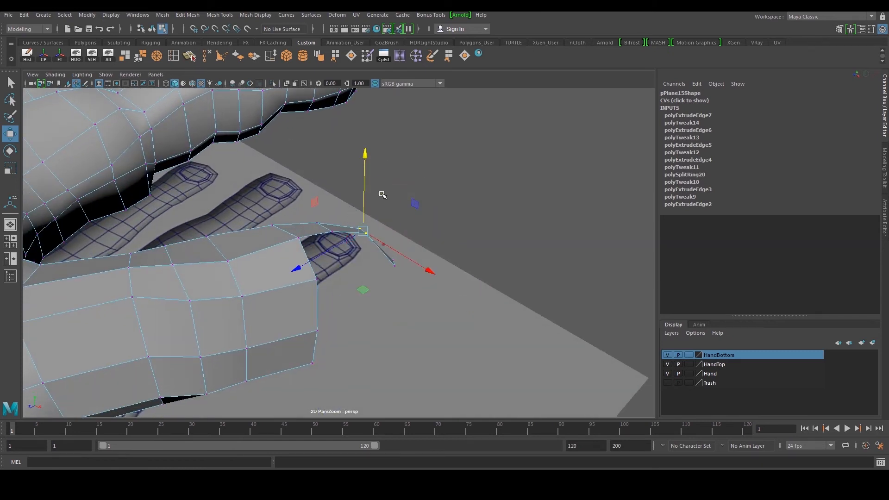
alt+drag(378, 209, 421, 277)
scroll(303, 341, up, 3)
alt+drag(303, 340, 304, 347)
right_drag(305, 320, 305, 297)
alt+drag(316, 374, 376, 411)
alt+drag(359, 356, 377, 297)
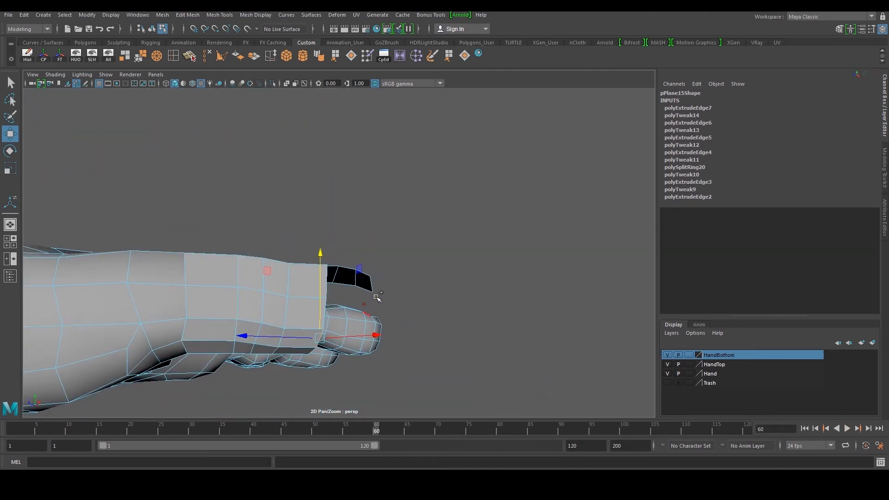
shift+right_drag(378, 296, 386, 320)
alt+drag(352, 322, 377, 319)
shift+right_drag(377, 320, 381, 338)
key(w)
drag(359, 348, 364, 321)
right_drag(364, 321, 345, 319)
click(368, 308)
shift+click(386, 286)
Weld the open vertices at the thumb tip together with Target Weld
click(144, 60)
alt+drag(411, 312, 424, 325)
click(402, 298)
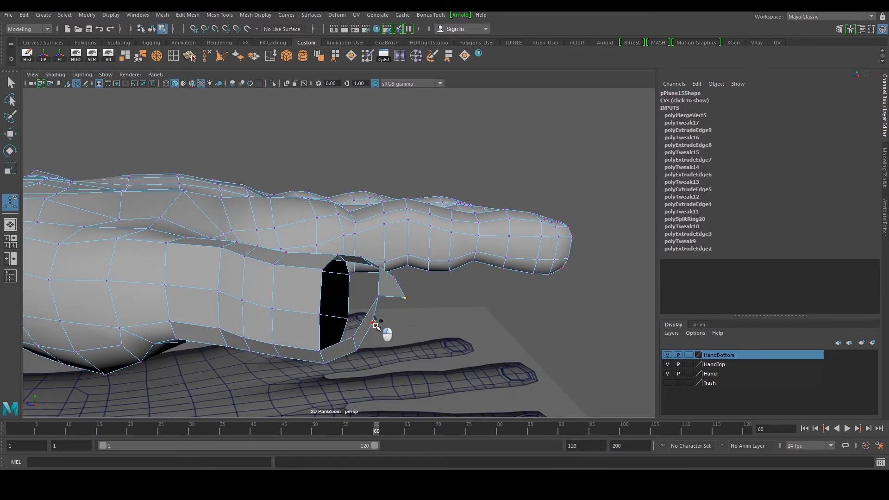
shift+click(376, 326)
key(w)
key(g)
alt+drag(388, 311, 369, 319)
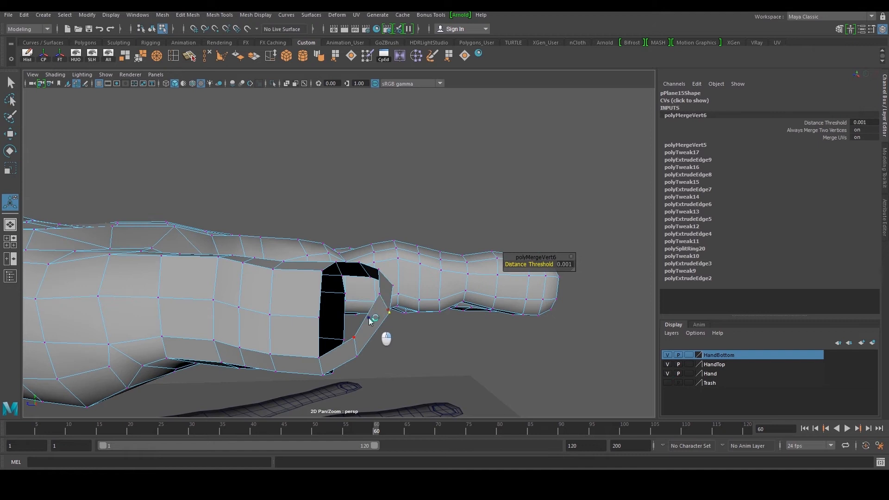
right_drag(369, 319, 369, 299)
click(357, 347)
Adjust the tip vertices to smooth the shape of the thumb tip
key(w)
drag(306, 347, 325, 347)
click(384, 298)
drag(360, 303, 373, 303)
alt+drag(371, 301, 394, 310)
key(space)
key(space)
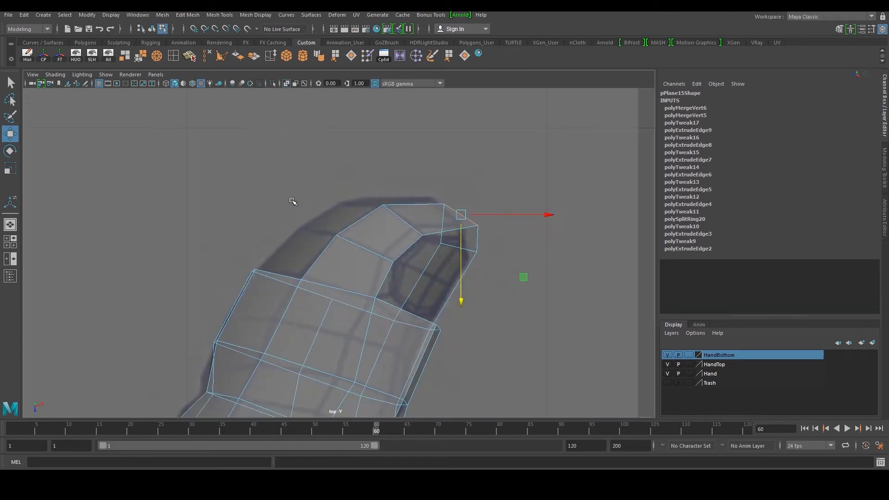
alt+right_drag(293, 201, 353, 186)
drag(488, 204, 485, 207)
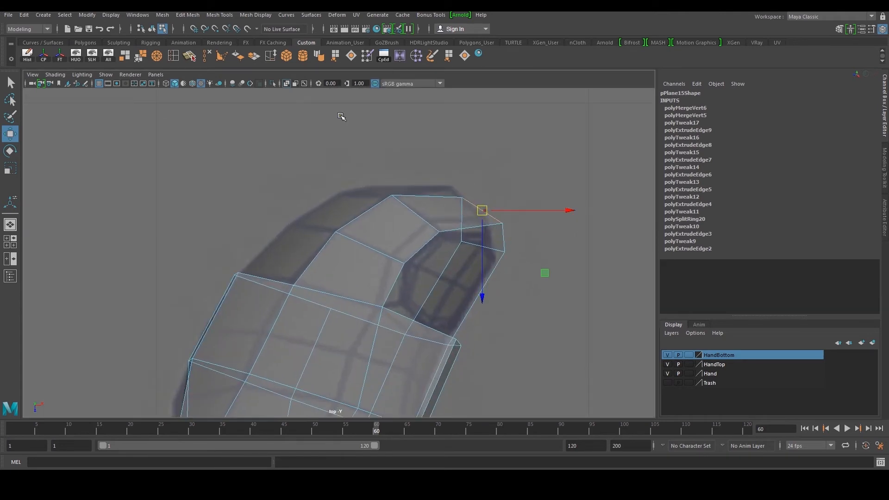
Insert an edge loop across the thumb near the tip
click(175, 56)
drag(475, 308, 483, 297)
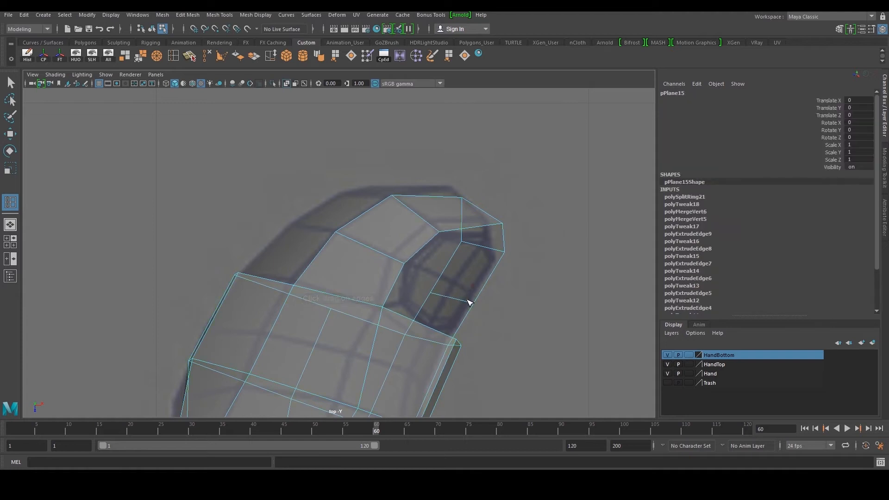
key(w)
key(space)
key(space)
alt+drag(401, 265, 382, 344)
click(345, 357)
alt+drag(345, 293, 368, 327)
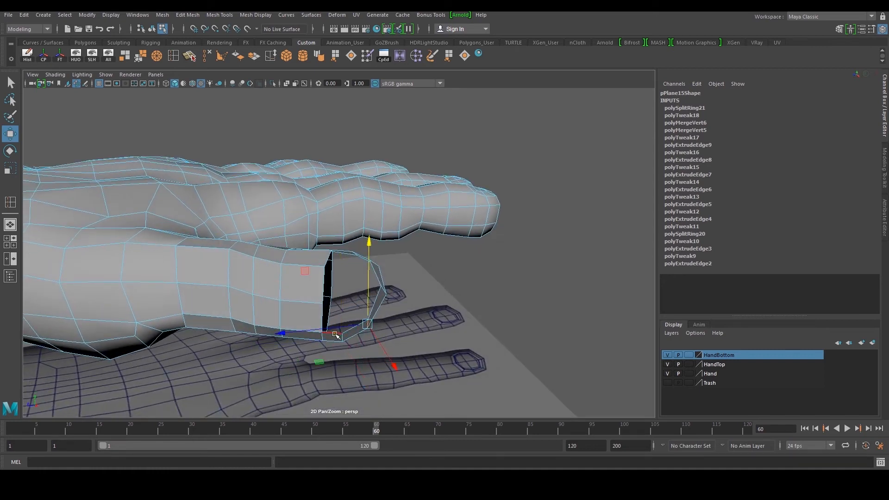
Extrude an edge row from the open border on the thumb's underside and position it
alt+drag(344, 328, 442, 347)
alt+drag(404, 313, 437, 205)
alt+drag(325, 289, 357, 287)
alt+drag(440, 245, 342, 248)
mouse_move(341, 249)
shift+right_down()
mouse_move(333, 231)
mouse_move(341, 238)
shift+right_up()
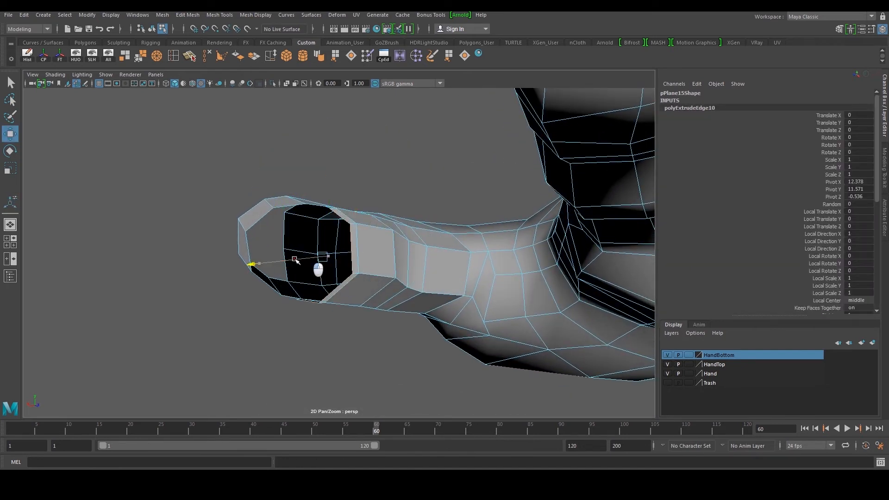
alt+drag(294, 168, 254, 239)
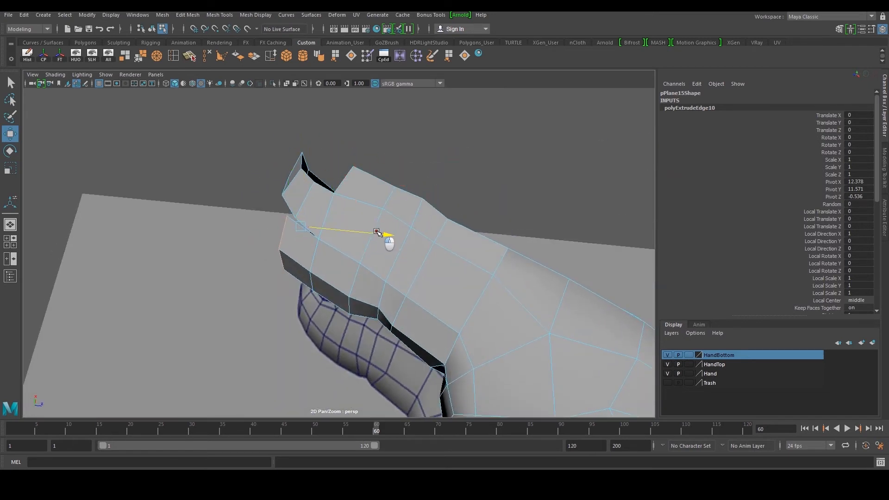
alt+middle_drag(307, 223, 329, 235)
alt+right_drag(330, 235, 347, 241)
alt+drag(348, 240, 319, 212)
drag(318, 210, 366, 240)
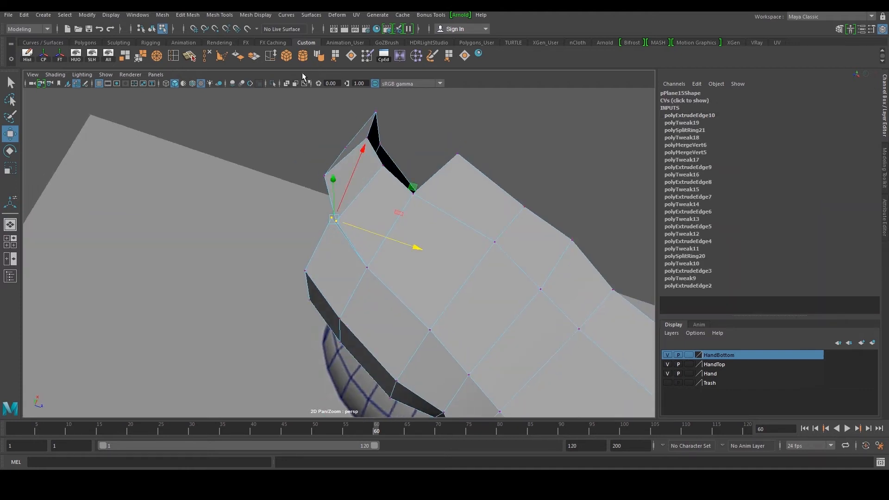
Weld the new row's end vertices onto the neighbouring vertices with Target Weld
key(g)
alt+drag(315, 231, 477, 234)
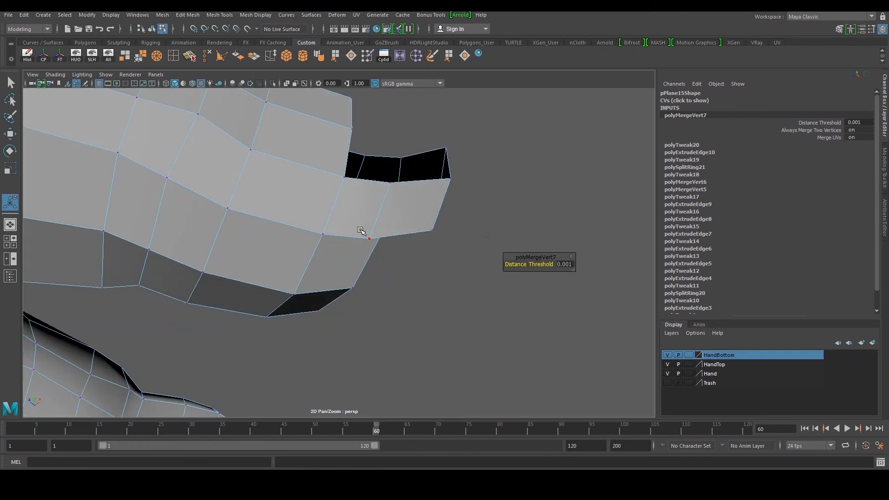
click(363, 234)
alt+drag(391, 246, 352, 290)
key(w)
key(g)
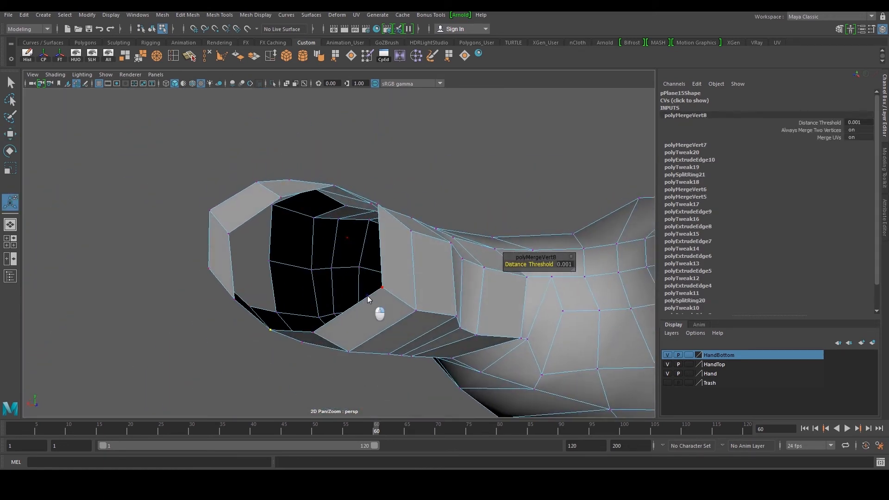
Extrude another edge row to bridge the gap at the thumb's side and move it into place
right_drag(371, 297, 371, 264)
click(373, 297)
alt+drag(375, 294, 340, 262)
shift+click(353, 276)
shift+right_drag(336, 255, 337, 270)
key(w)
drag(345, 272, 324, 253)
key(F9)
click(311, 204)
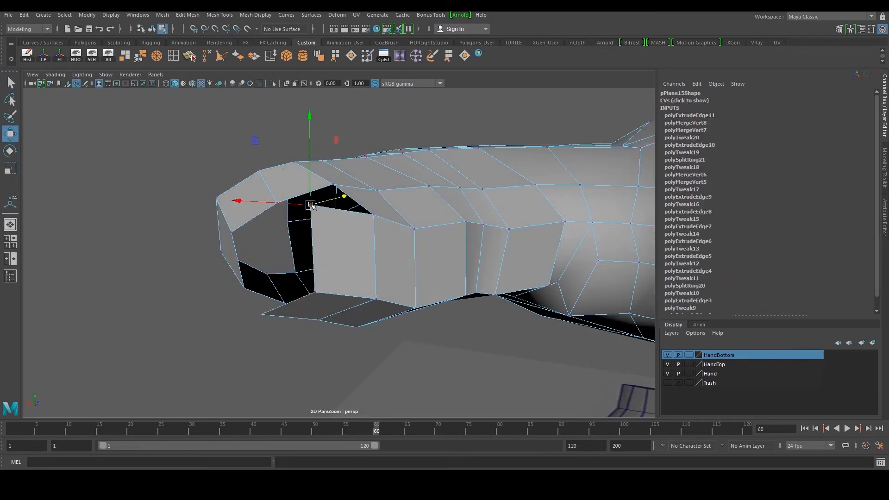
drag(316, 208, 291, 205)
alt+drag(306, 268, 246, 236)
alt+drag(262, 276, 258, 319)
alt+drag(260, 315, 299, 215)
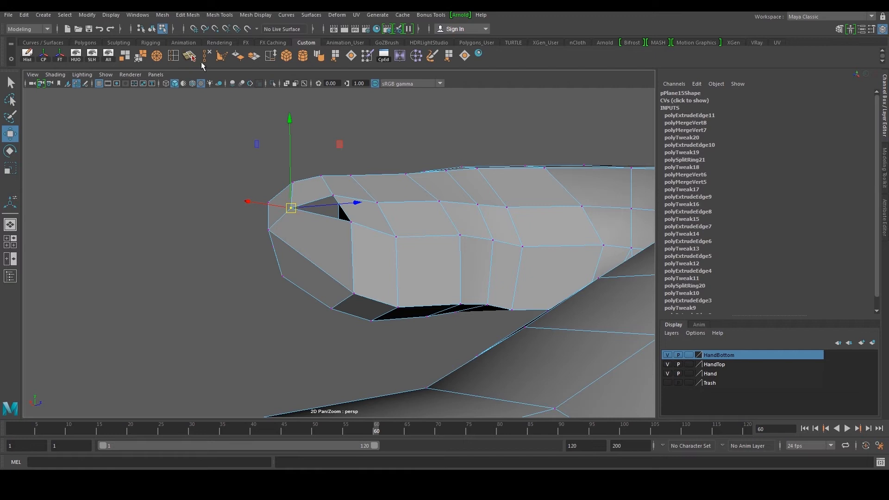
alt+middle_drag(269, 130, 276, 154)
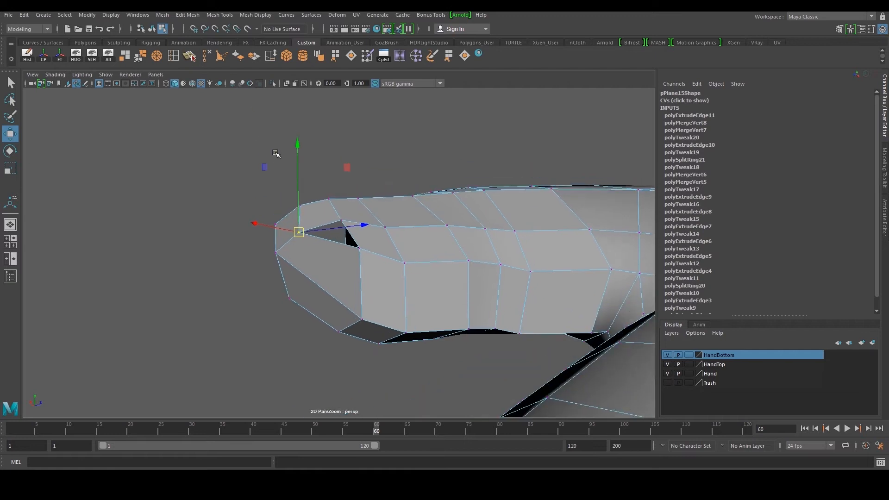
Merge the overlapping vertices along the bridged gap
click(140, 59)
drag(266, 243, 371, 236)
key(w)
key(g)
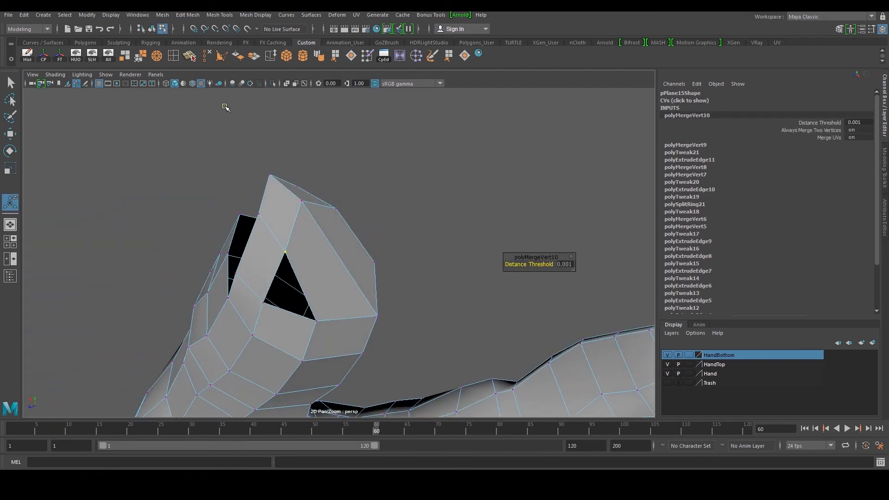
Insert an edge loop along the thumb's side and adjust its position
click(174, 57)
drag(301, 285, 317, 261)
key(w)
alt+drag(404, 259, 296, 264)
alt+drag(307, 196, 379, 238)
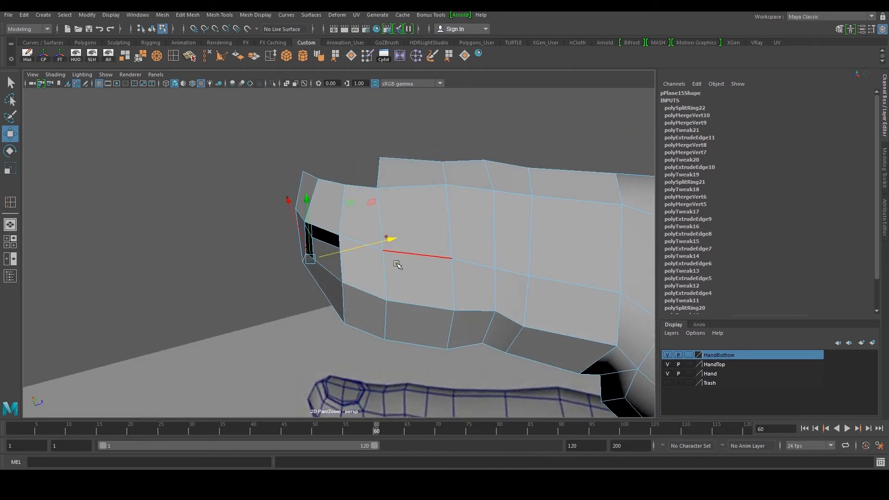
drag(339, 263, 343, 255)
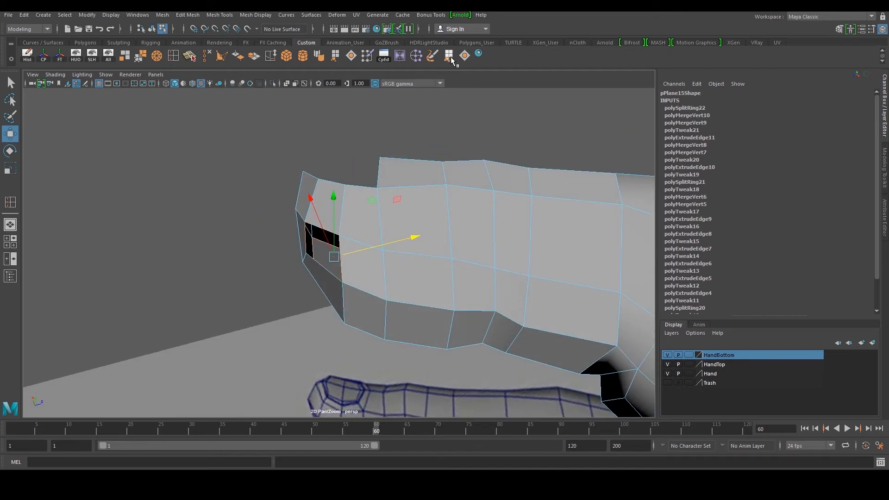
Fill the two small holes on the thumb with Close Border
click(464, 56)
alt+drag(367, 284, 366, 264)
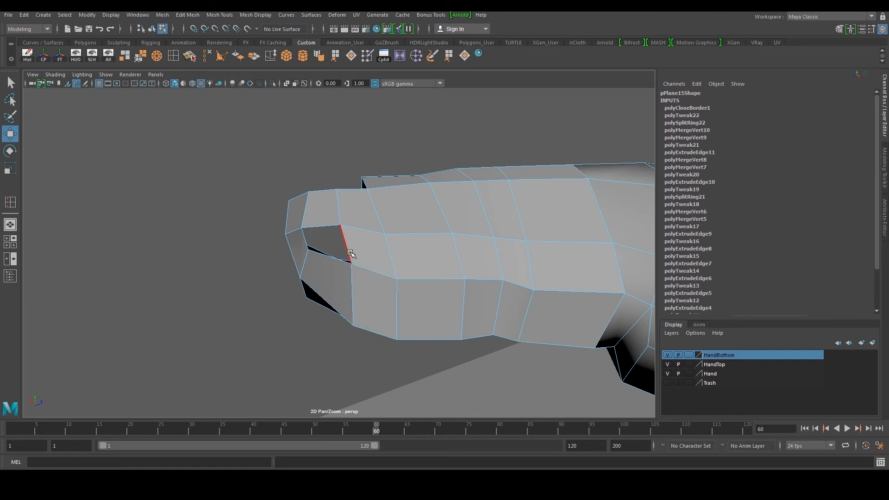
click(464, 55)
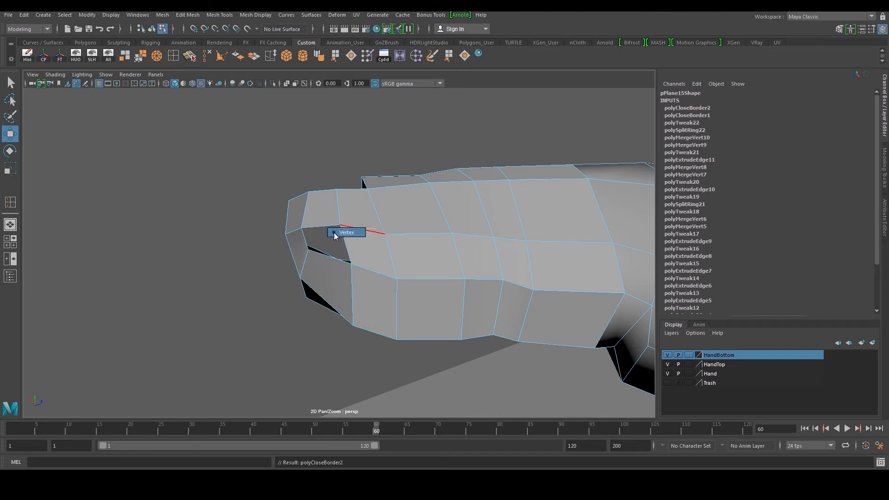
Merge the vertices around the remaining gap near the thumb tip
right_drag(368, 231, 338, 228)
key(3)
alt+drag(339, 226, 322, 181)
alt+middle_drag(323, 181, 325, 208)
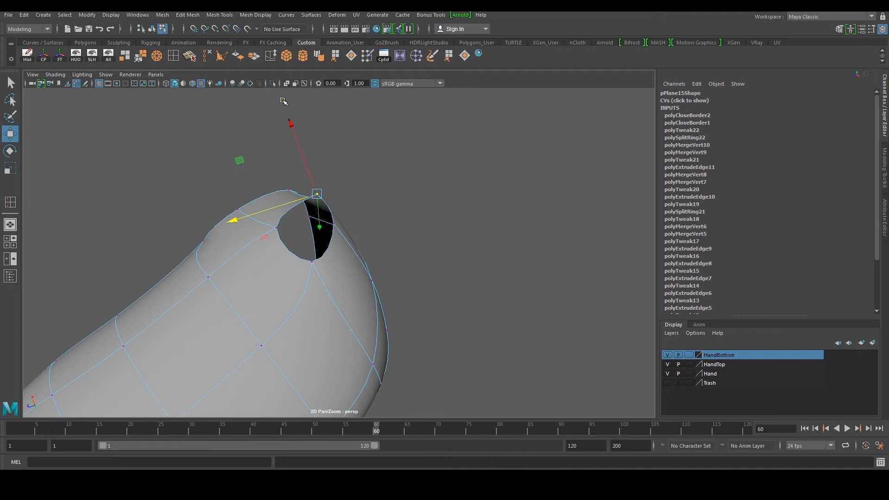
click(139, 59)
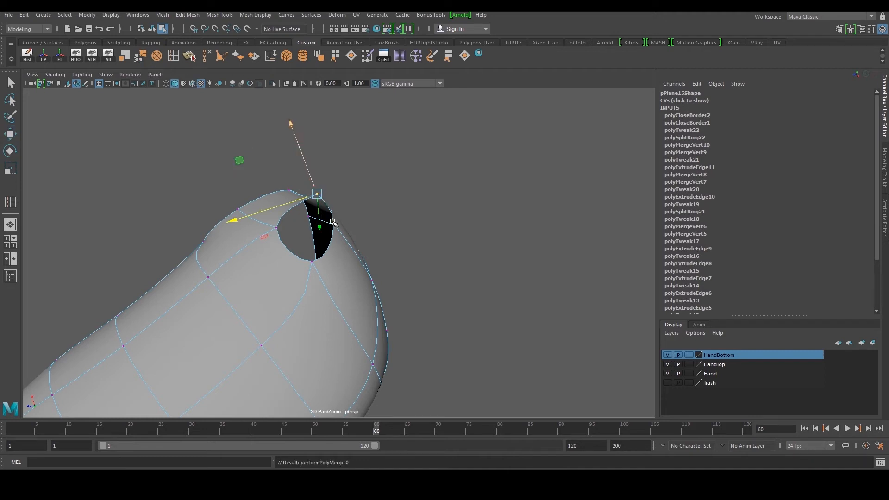
key(w)
key(1)
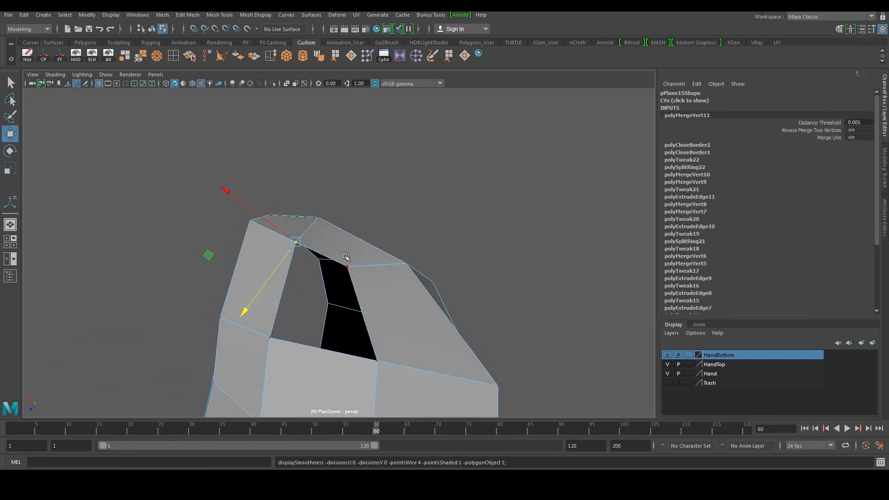
click(351, 268)
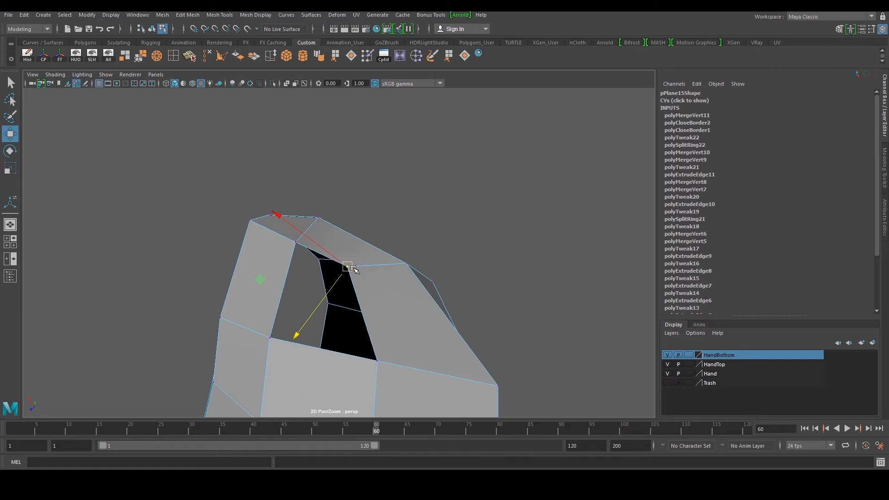
key(g)
Try nudging the vertices around the gap, undoing each move
key(q)
click(352, 268)
key(w)
drag(348, 268, 351, 256)
key(ctrl+z)
click(377, 361)
drag(377, 361, 394, 359)
key(ctrl+z)
click(269, 338)
drag(269, 338, 257, 334)
key(ctrl+z)
right_drag(304, 352, 307, 308)
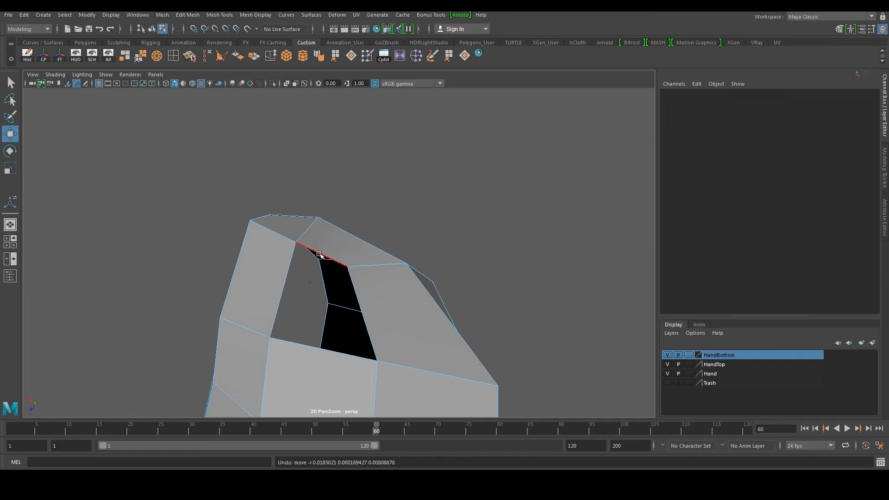
Adjust the vertices around the remaining gap near the thumb tip
double_click(320, 254)
alt+drag(351, 211, 320, 279)
right_drag(320, 283, 276, 285)
click(295, 307)
drag(295, 307, 287, 327)
key(ctrl+z)
alt+drag(355, 272, 304, 208)
click(351, 227)
right_drag(411, 224, 410, 238)
click(409, 247)
right_drag(433, 185, 460, 170)
Fill the gap near the thumb tip with Append to Polygon
click(449, 62)
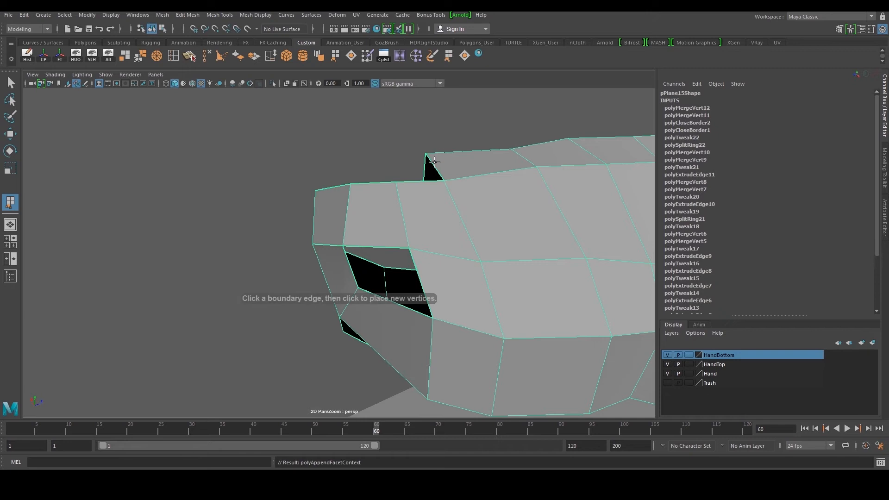
click(388, 247)
alt+drag(388, 247, 454, 254)
click(383, 258)
key(Return)
scroll(383, 258, down, 3)
alt+drag(420, 212, 360, 291)
click(350, 329)
click(290, 284)
Select the open border loop at the thumb tip and extrude its edges
key(w)
alt+drag(298, 282, 365, 254)
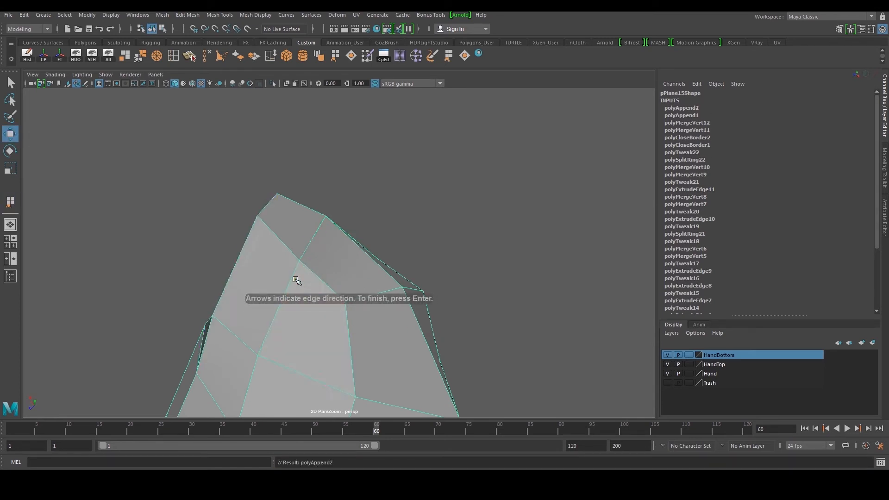
alt+right_drag(379, 246, 357, 296)
alt+drag(358, 296, 258, 268)
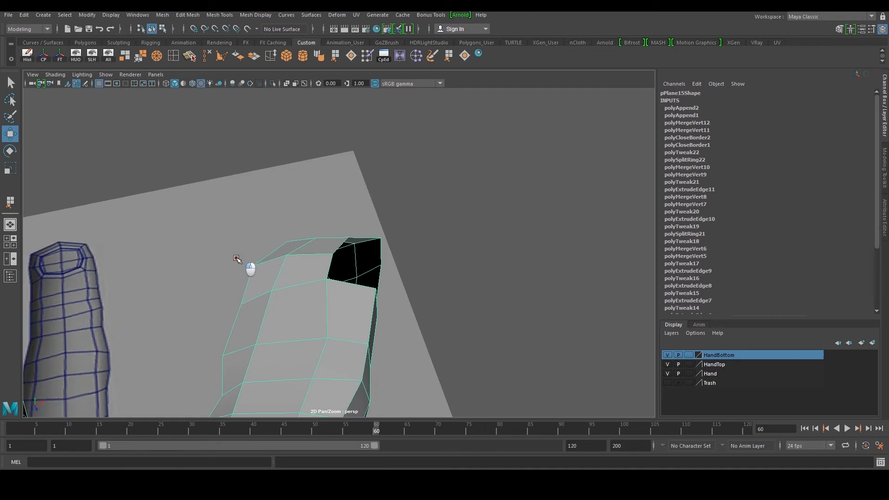
alt+right_drag(258, 268, 349, 266)
alt+drag(349, 266, 311, 195)
key(F9)
click(364, 254)
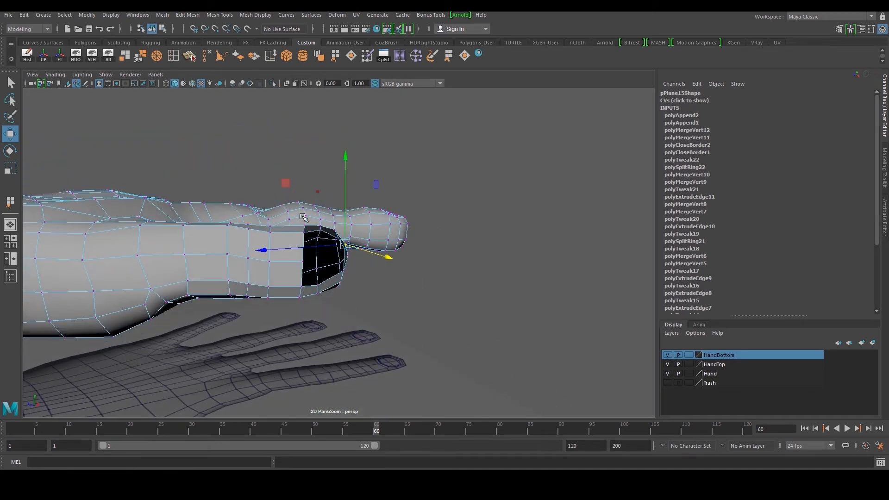
alt+right_drag(310, 195, 327, 287)
right_drag(327, 297, 325, 280)
double_click(329, 291)
alt+drag(330, 235, 385, 258)
shift+right_drag(385, 258, 387, 274)
alt+drag(386, 274, 365, 269)
mouse_move(275, 212)
alt+mouse_down()
mouse_move(290, 249)
mouse_move(278, 248)
mouse_move(283, 226)
alt+mouse_up()
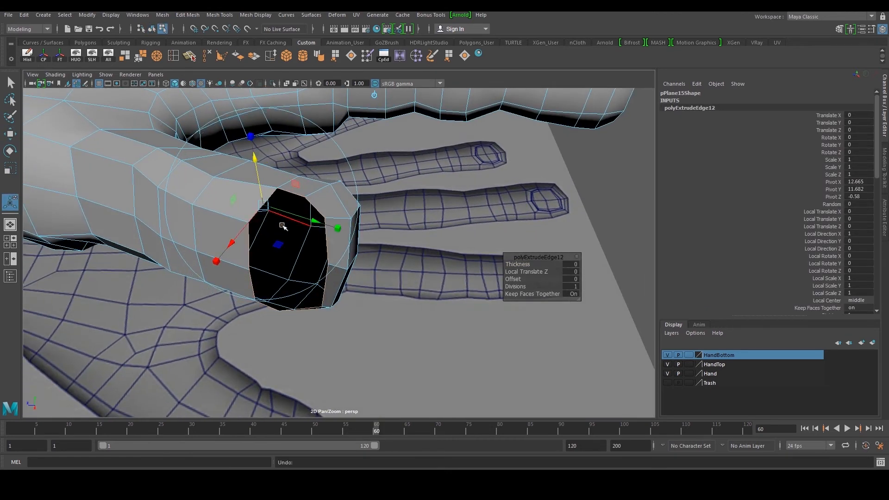
Scale and move the extruded tip edges inward to taper the thumb end
key(r)
drag(290, 258, 354, 311)
key(w)
key(r)
drag(299, 285, 202, 255)
alt+right_drag(202, 254, 283, 232)
alt+middle_drag(283, 231, 283, 278)
click(351, 192)
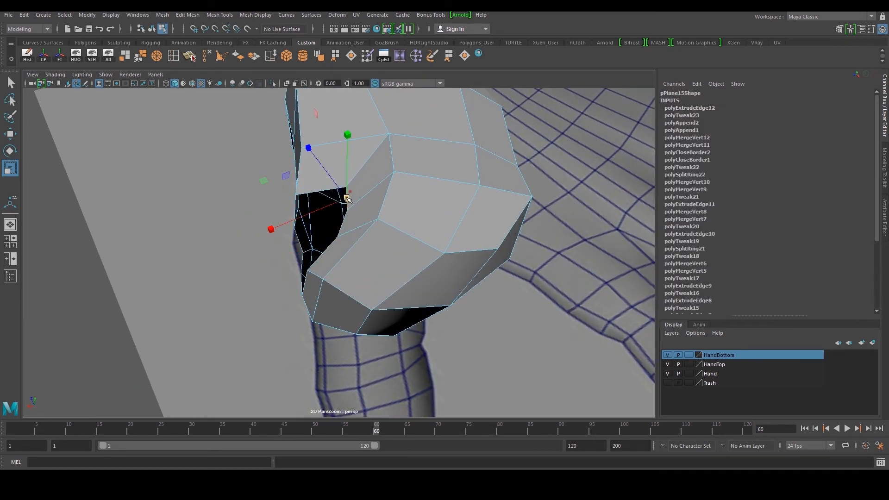
Reposition the vertices and edges around the thumb tip opening
key(w)
drag(332, 206, 315, 202)
drag(333, 139, 420, 164)
click(332, 238)
drag(312, 239, 317, 238)
key(F9)
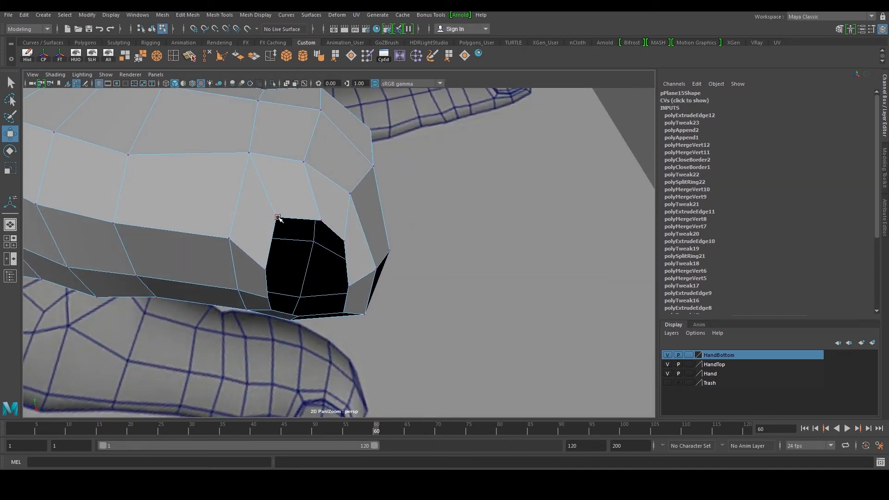
click(277, 218)
alt+drag(252, 217, 309, 158)
click(345, 236)
drag(345, 188, 384, 192)
key(F10)
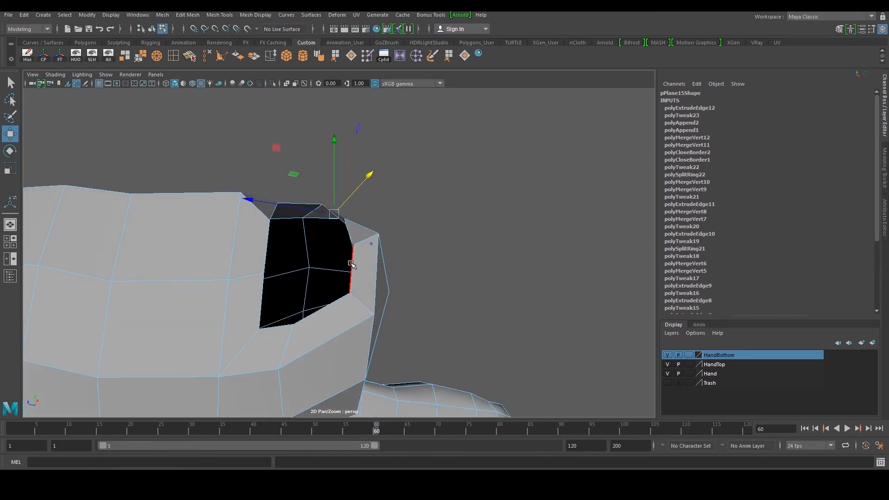
click(353, 262)
alt+drag(356, 260, 373, 229)
alt+drag(357, 200, 216, 284)
click(264, 241)
key(F9)
click(338, 244)
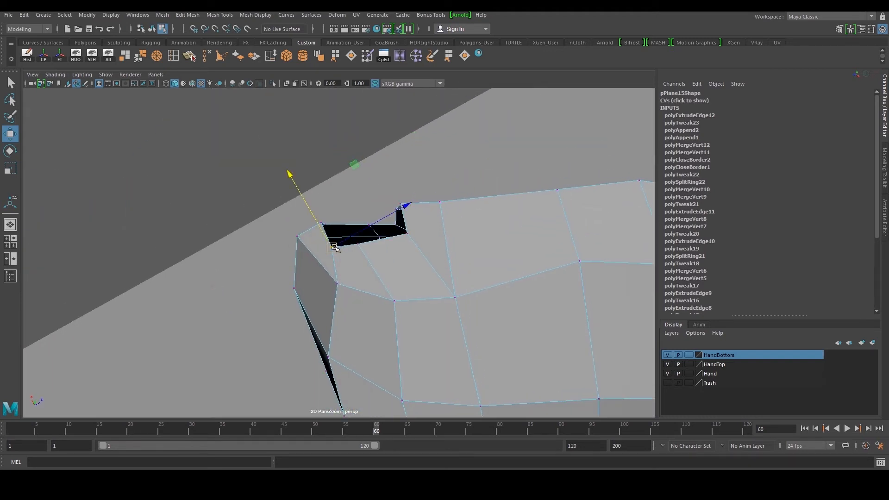
Close the thumb tip opening with Close Border
click(410, 234)
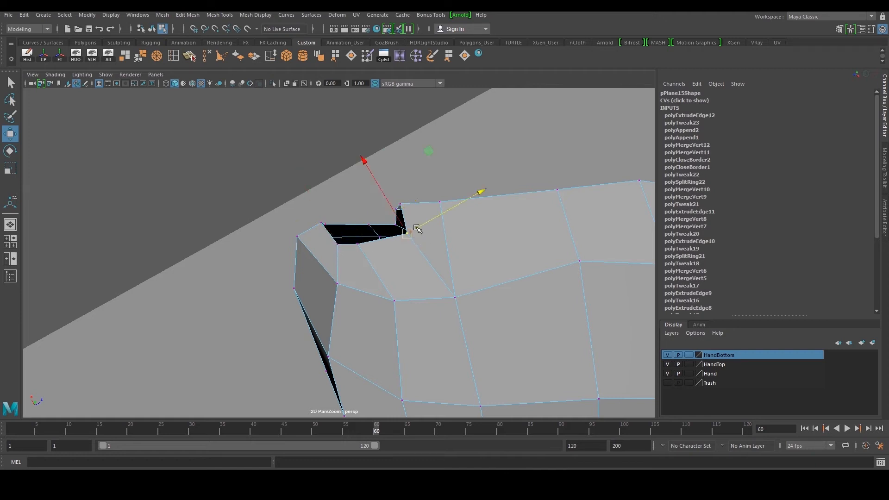
click(358, 243)
drag(380, 231, 363, 222)
alt+drag(363, 222, 330, 246)
key(F8)
click(349, 236)
click(348, 229)
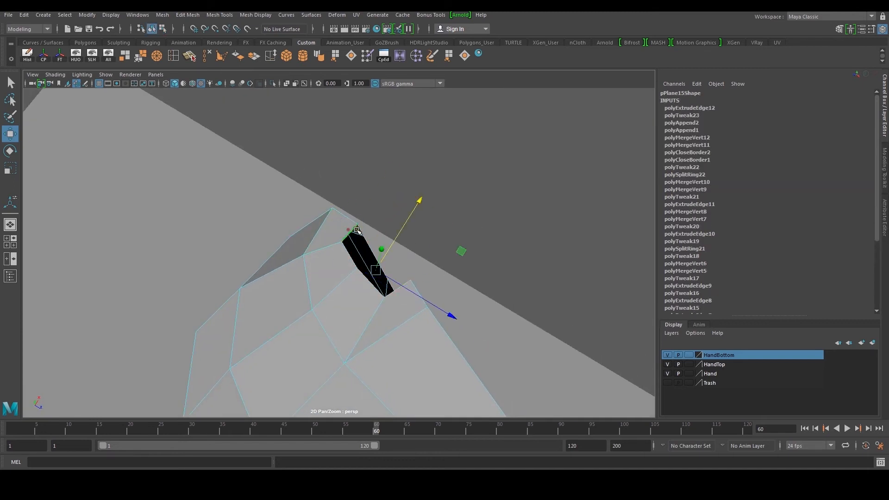
click(464, 54)
alt+drag(468, 189, 391, 210)
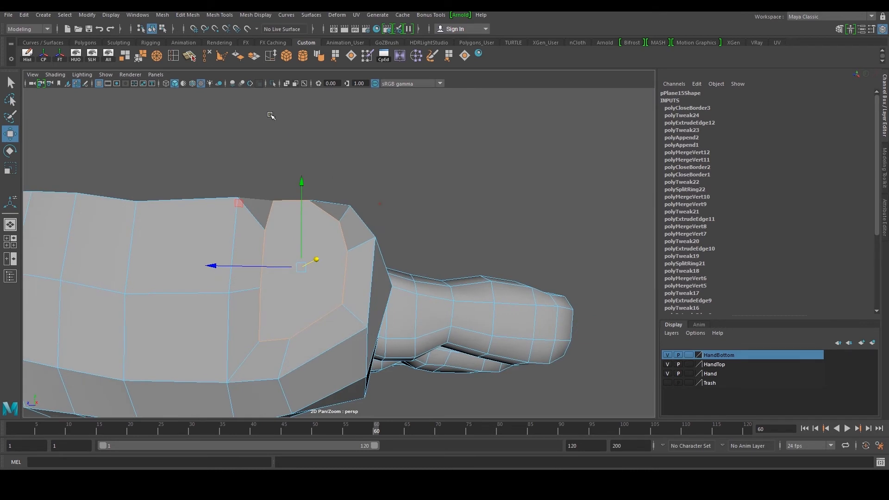
Cut two new edges across the capped thumb tip faces with Multi-Cut
click(189, 55)
click(345, 274)
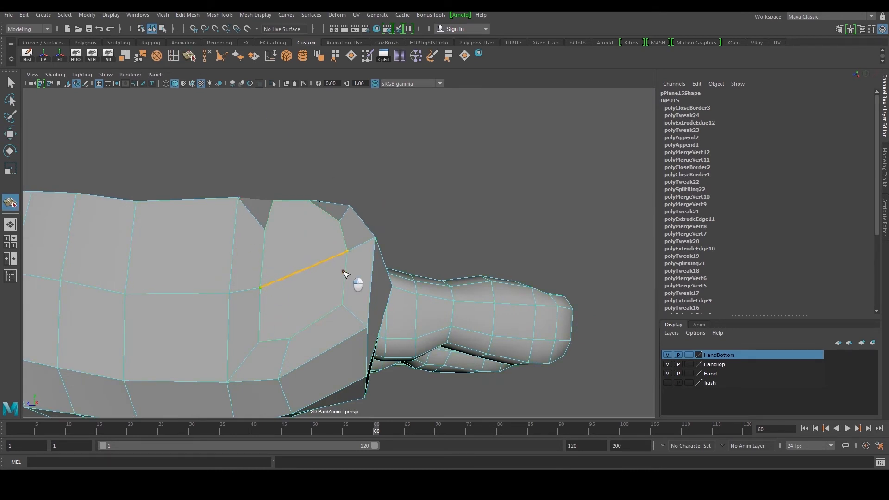
key(w)
alt+drag(345, 274, 324, 243)
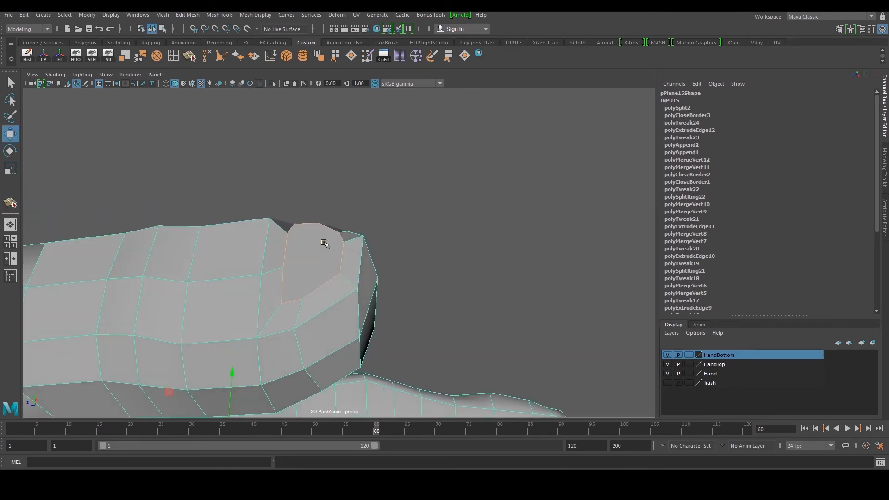
key(y)
alt+drag(310, 278, 333, 232)
key(w)
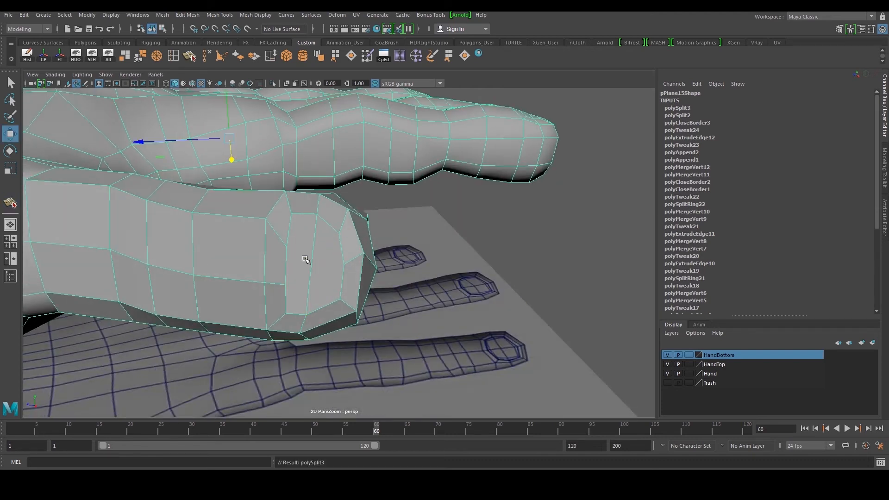
Cut two more edges across the thumb tip faces with Multi-Cut
key(y)
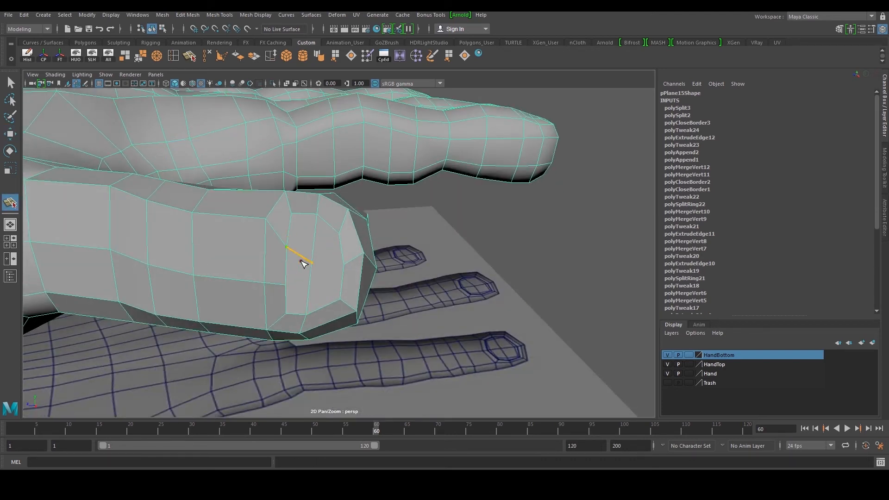
drag(328, 231, 339, 233)
click(343, 263)
key(w)
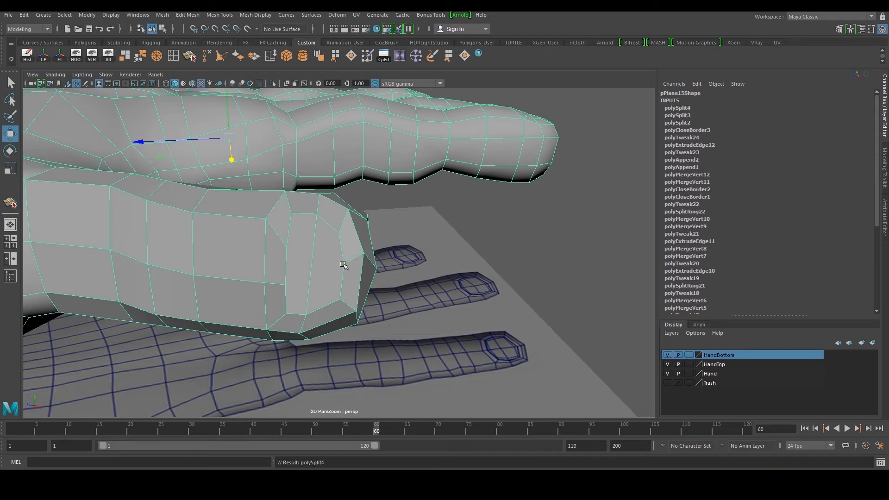
scroll(342, 264, up, 1)
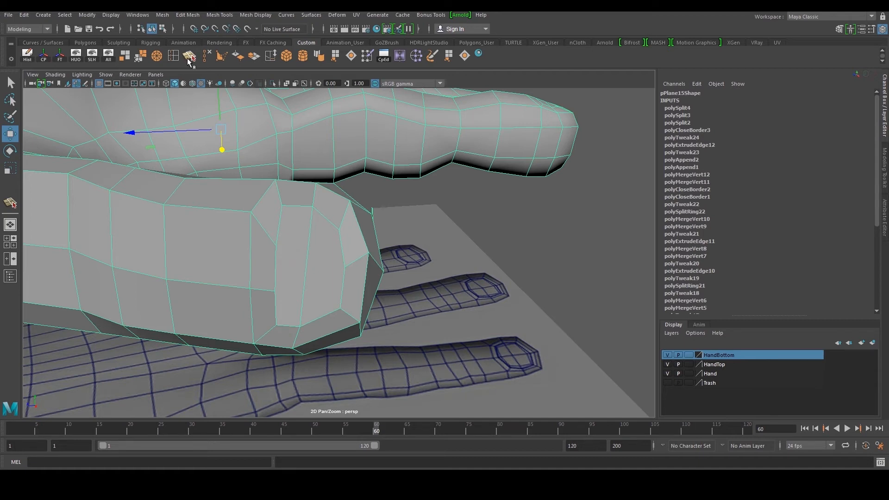
key(y)
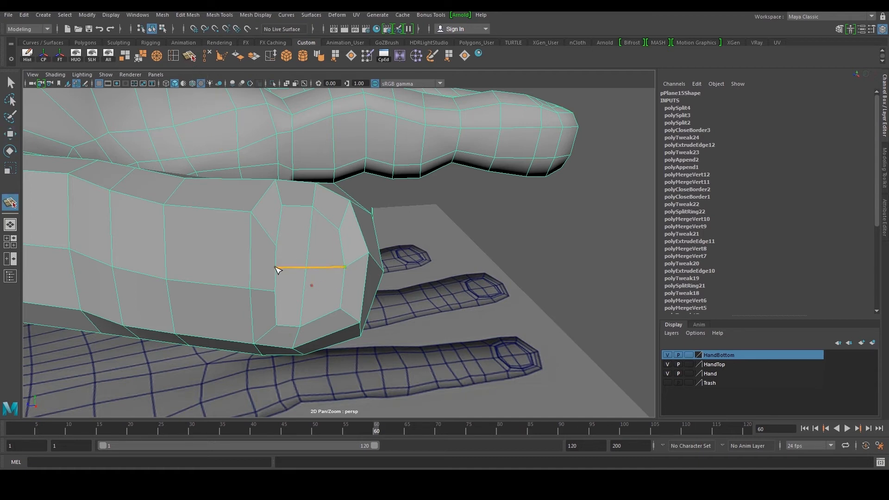
drag(276, 268, 277, 246)
key(w)
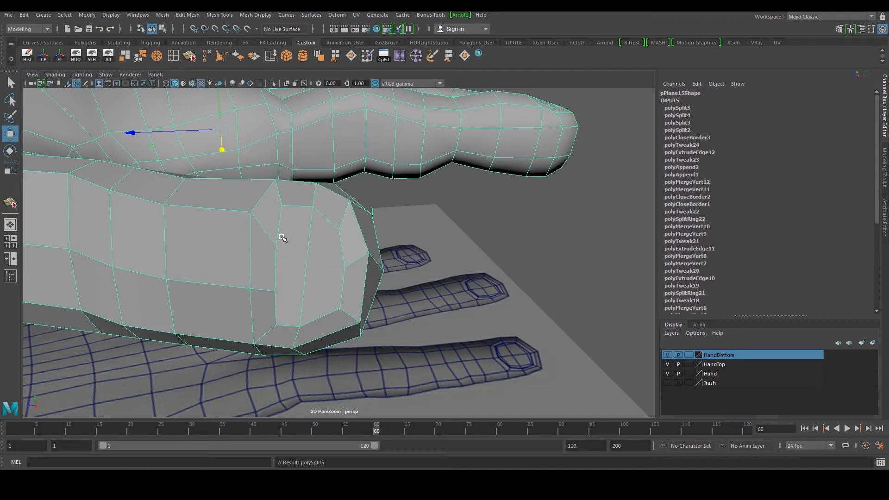
Delete the two faces on the side of the thumb tip
right_drag(308, 245, 303, 259)
click(301, 260)
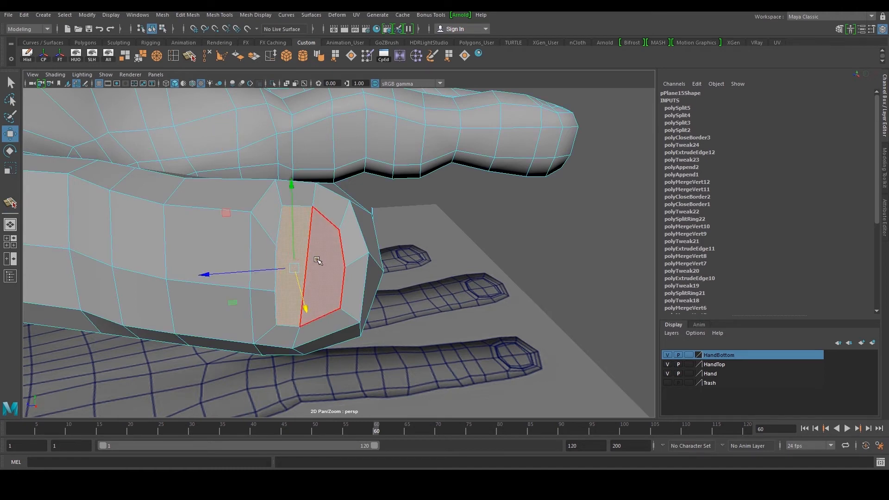
key(Delete)
click(320, 261)
key(Delete)
alt+drag(348, 259, 348, 245)
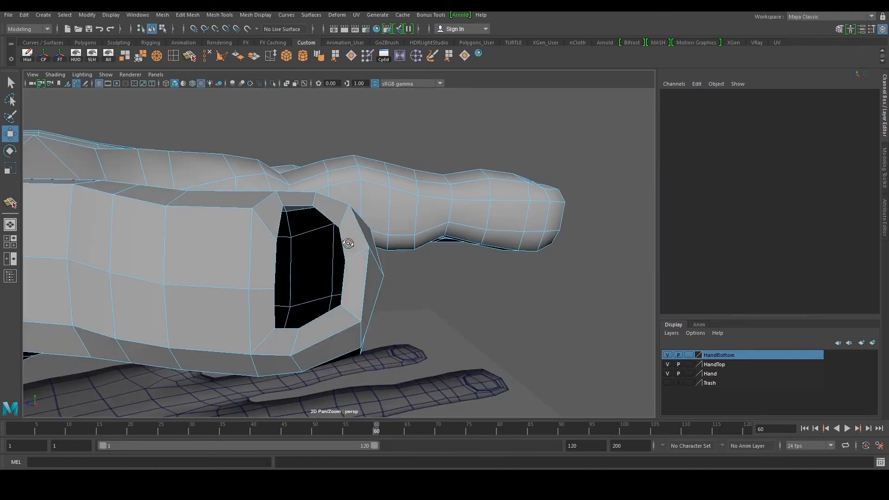
right_drag(343, 255, 348, 248)
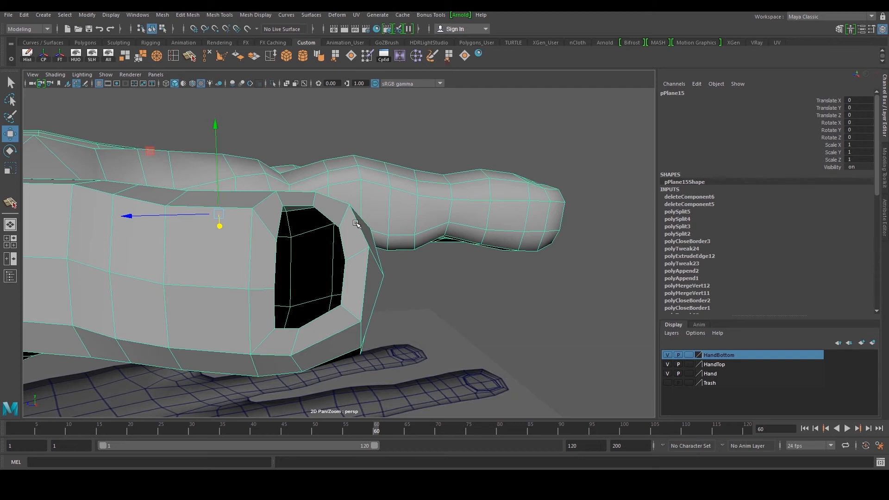
Fill the two openings left by the deleted faces with Append to Polygon
shift+right_drag(371, 207, 338, 232)
alt+drag(313, 246, 294, 312)
click(287, 323)
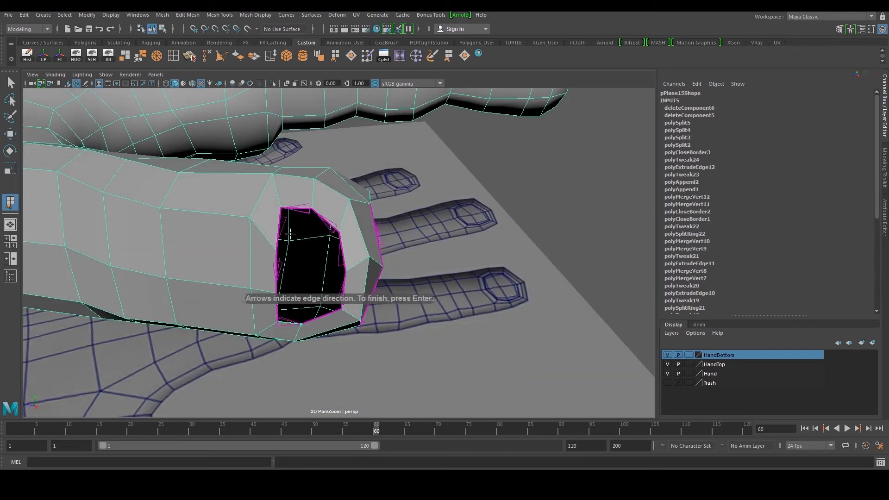
click(295, 206)
key(Return)
key(w)
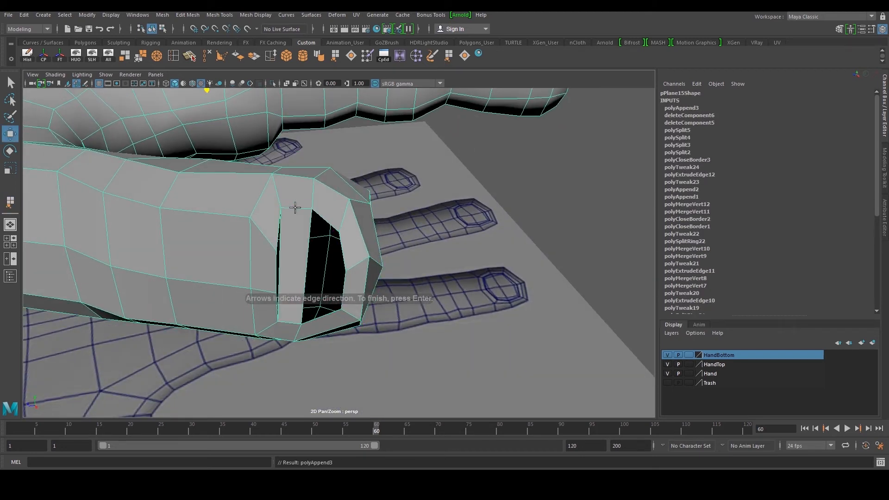
alt+drag(294, 209, 305, 225)
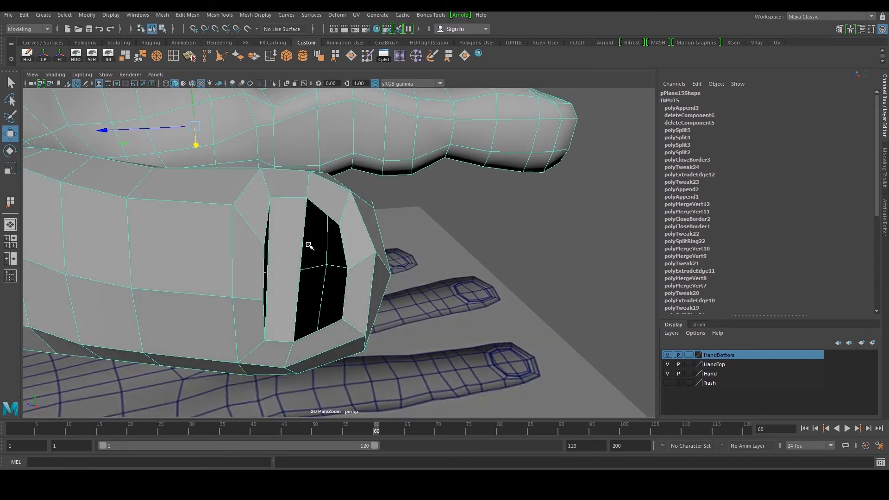
key(g)
click(319, 330)
click(326, 212)
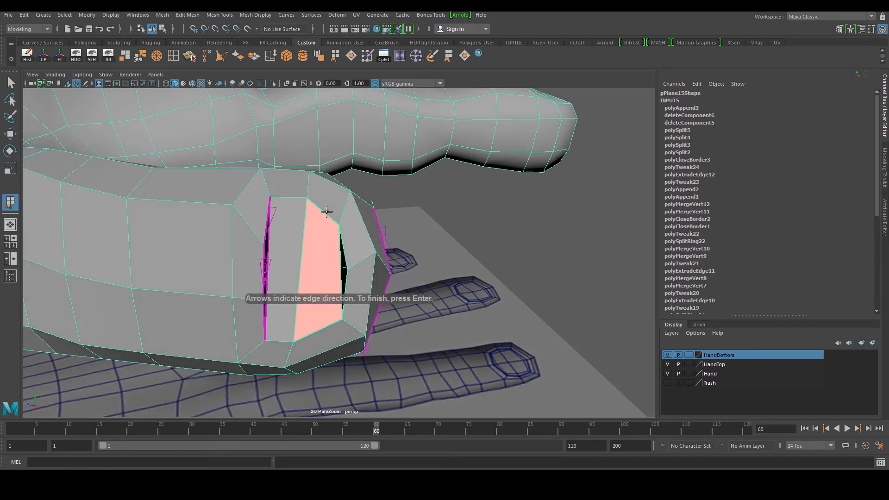
key(Return)
key(w)
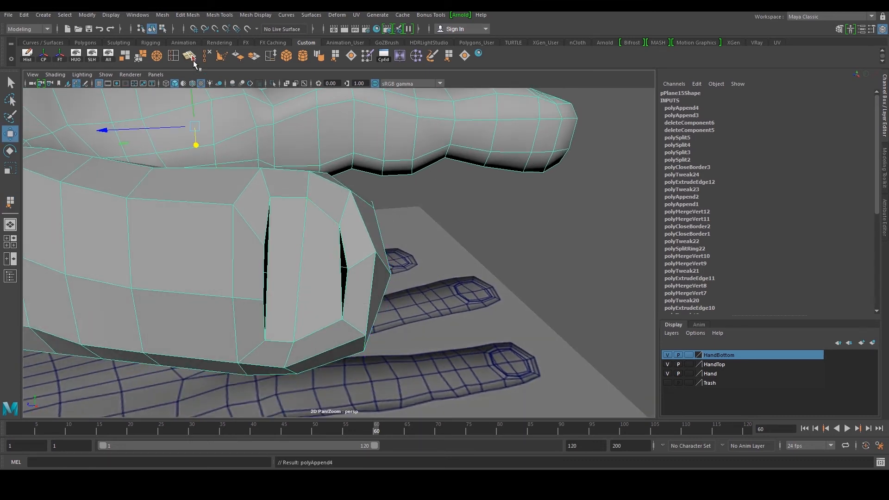
Insert an edge loop across the thumb tip and weld a vertex at the side gap
click(194, 61)
click(272, 242)
right_drag(283, 261, 263, 248)
mouse_move(262, 240)
alt+mouse_down()
mouse_move(255, 251)
mouse_move(274, 244)
alt+mouse_up()
click(258, 243)
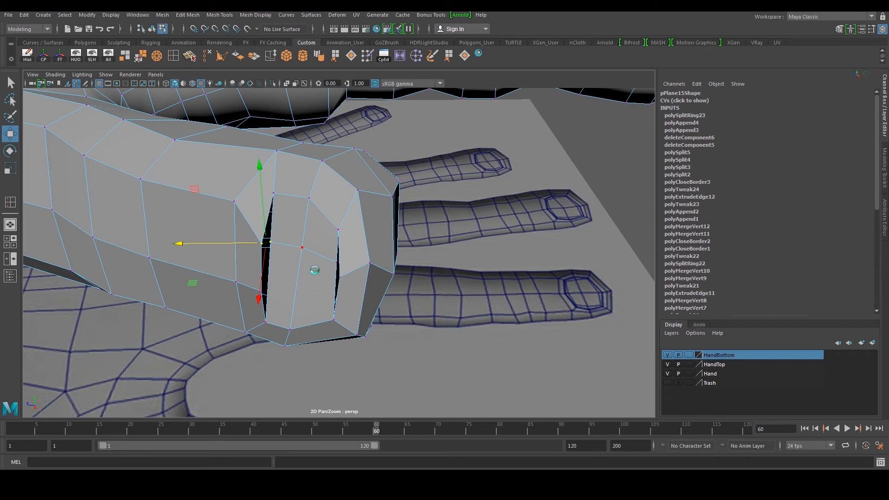
shift+right_drag(315, 270, 309, 266)
alt+drag(309, 266, 303, 263)
Insert another edge loop beside the thumb's side gap and adjust its vertices
click(174, 57)
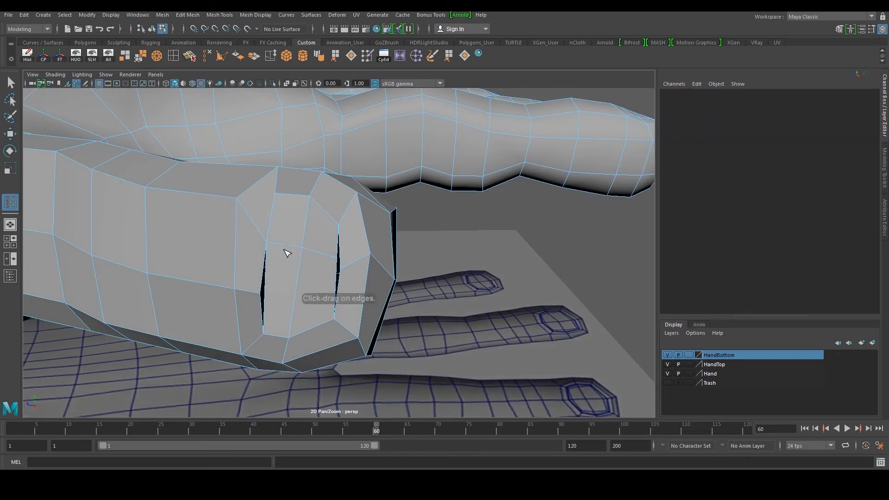
click(264, 296)
key(w)
alt+drag(279, 290, 260, 291)
drag(254, 285, 270, 299)
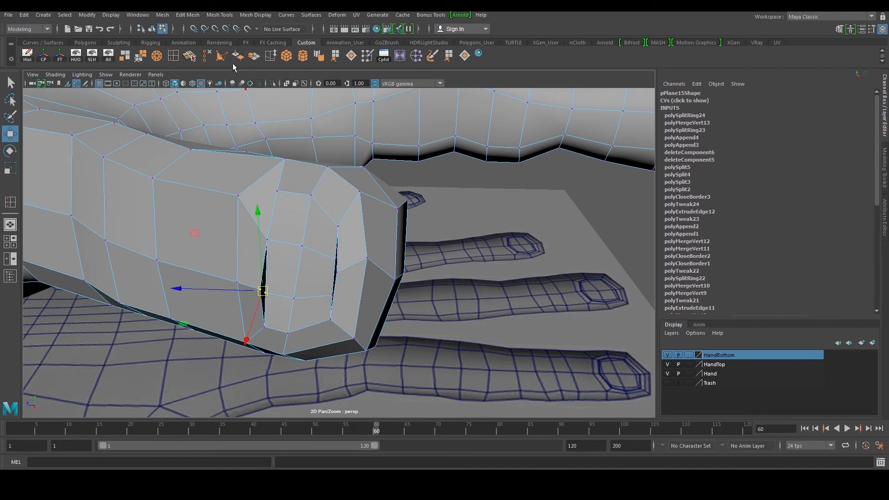
Weld the vertices along the thumb's side gap and select its border edge for moving
click(144, 59)
alt+drag(308, 201, 386, 258)
scroll(384, 258, up, 3)
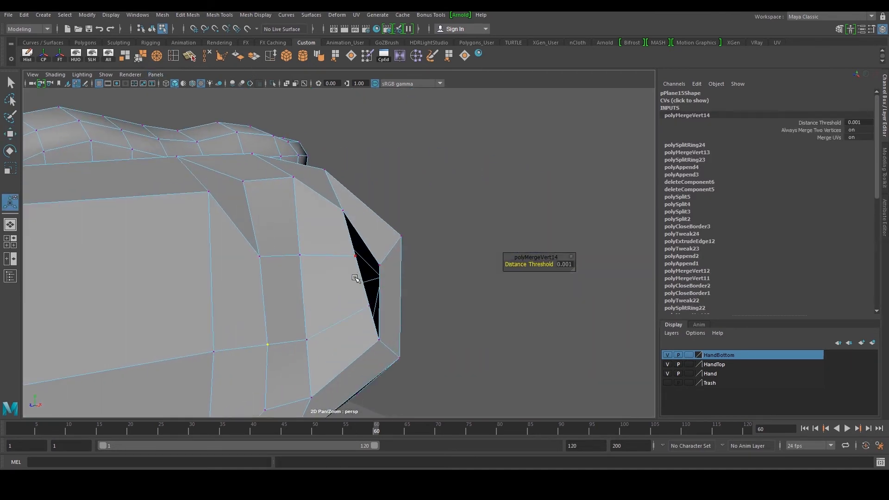
right_drag(355, 278, 356, 259)
click(362, 279)
alt+drag(382, 277, 332, 290)
key(w)
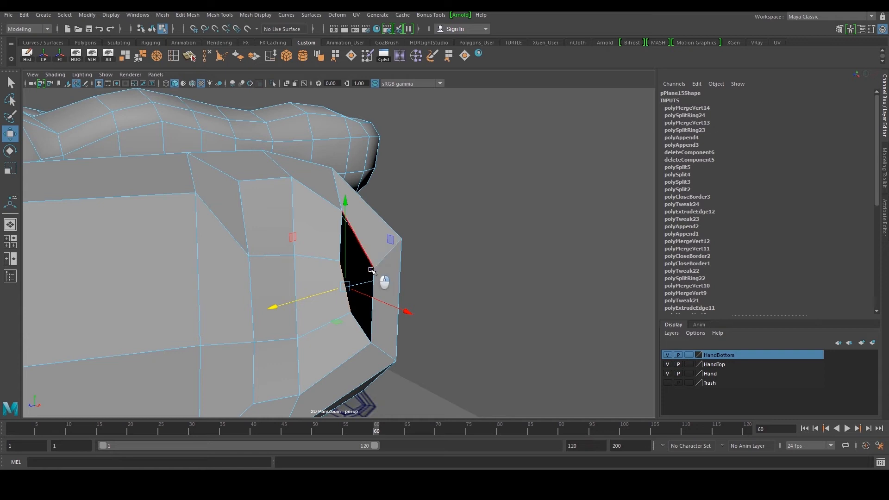
Fill the hole in the thumb's side gap and split the new face with the Multi-Cut tool
click(366, 251)
click(464, 55)
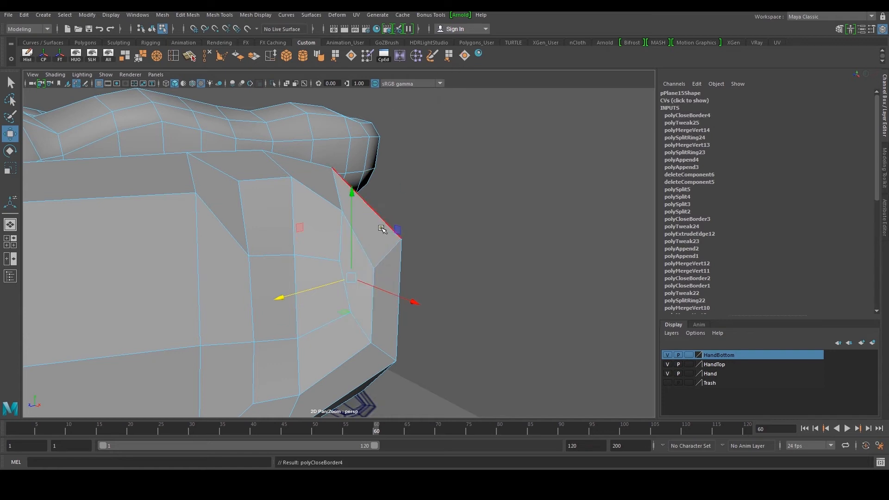
click(194, 59)
click(350, 313)
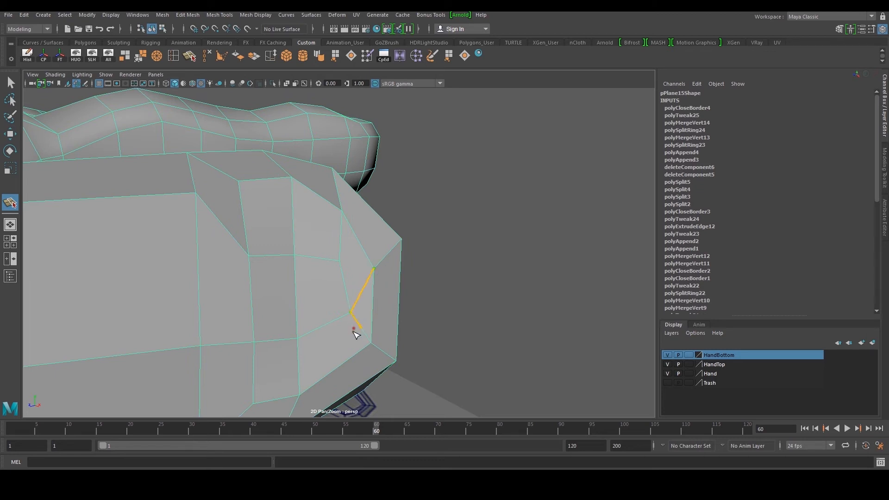
key(w)
Cut another edge across the filled area beside the thumb with Multi-Cut
scroll(358, 312, down, 5)
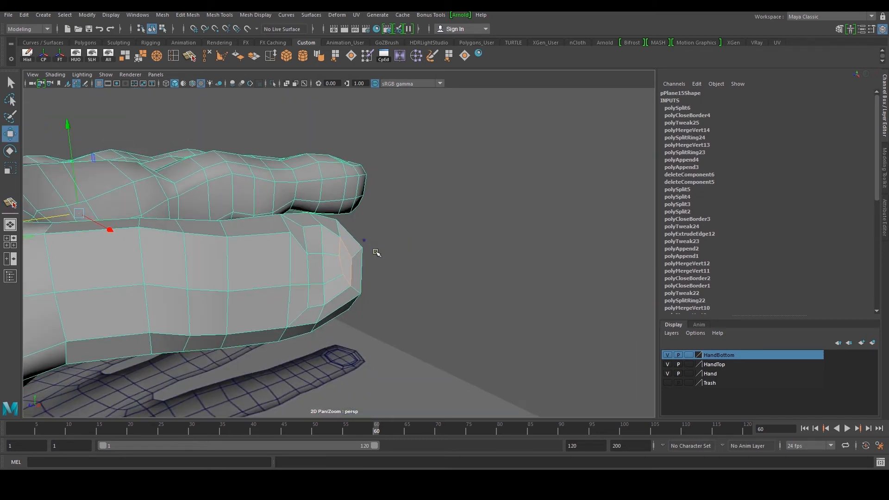
scroll(345, 263, up, 2)
right_click(339, 264)
right_drag(340, 264, 389, 214)
click(390, 214)
scroll(370, 262, up, 3)
click(364, 266)
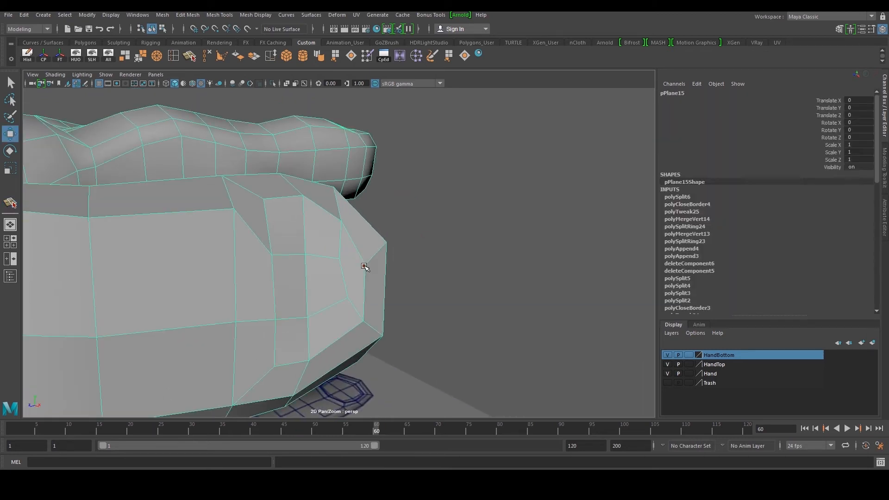
key(y)
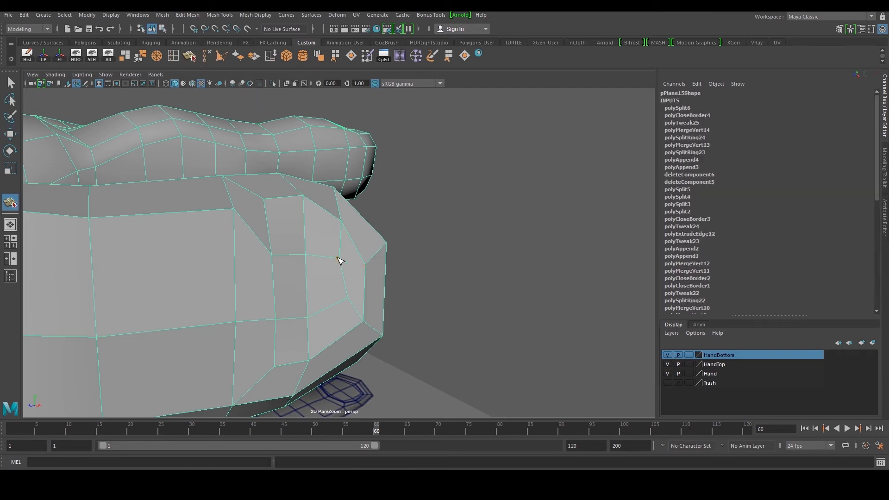
key(w)
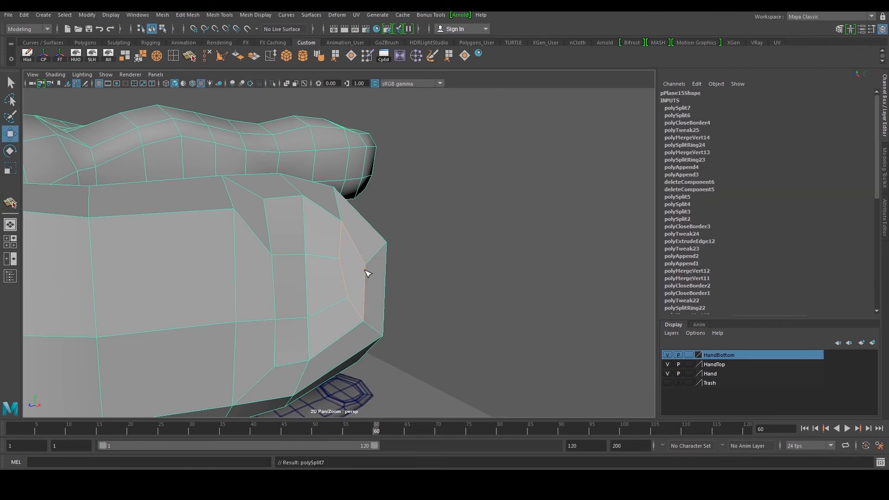
Cut a further edge through the face next to the thumb's base
mouse_move(364, 263)
alt+mouse_down()
mouse_move(297, 254)
mouse_move(318, 242)
mouse_move(393, 250)
mouse_move(371, 264)
mouse_move(361, 252)
alt+mouse_up()
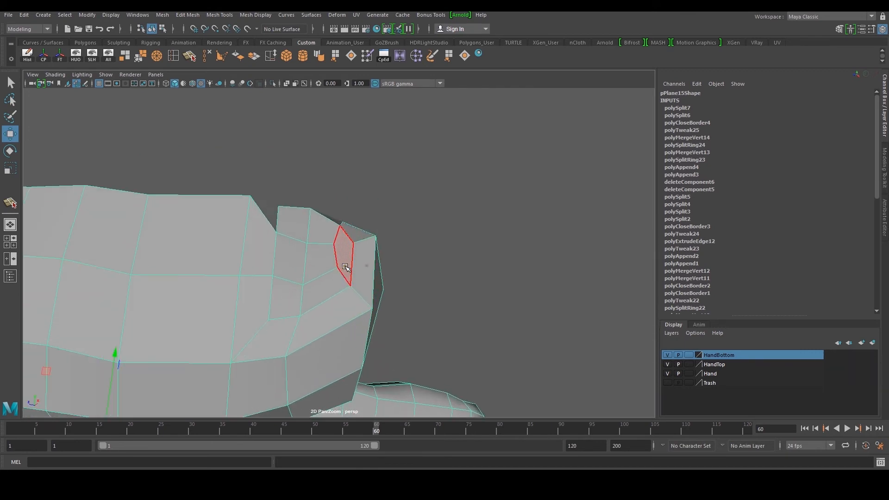
click(190, 56)
alt+drag(327, 227, 327, 250)
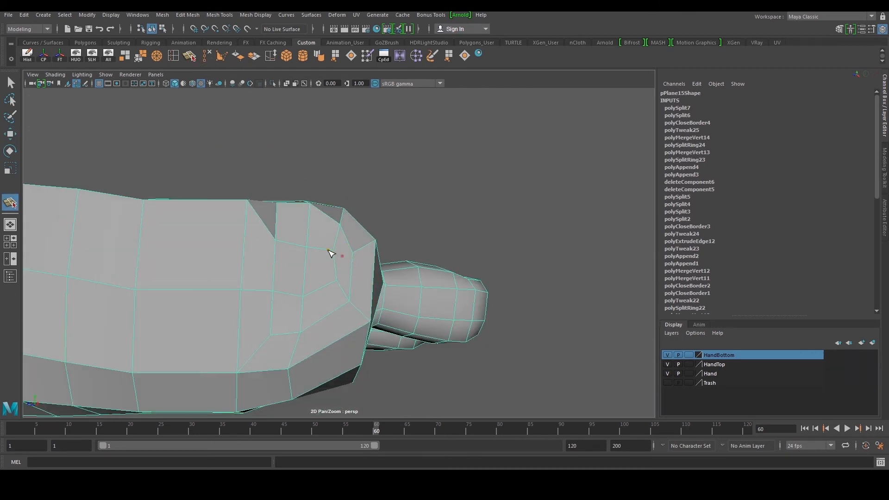
click(310, 302)
key(w)
Select and delete an unneeded edge beside the thumb's base
click(323, 288)
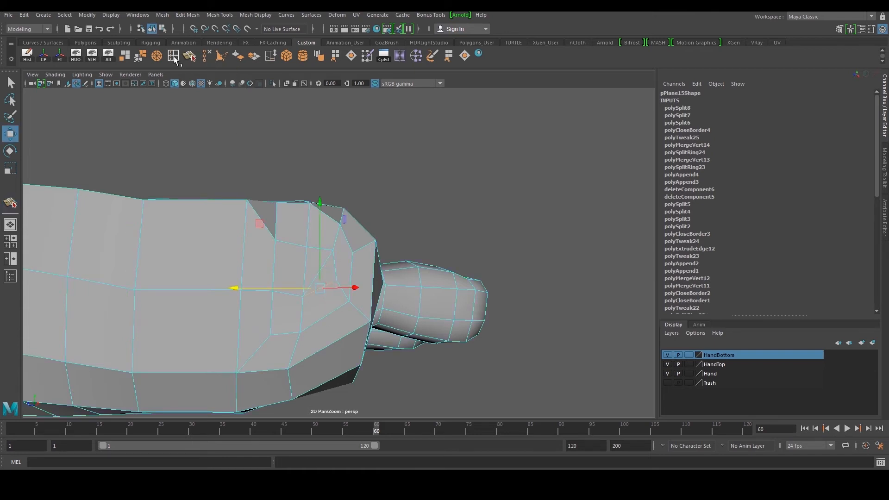
click(207, 56)
alt+drag(324, 283, 338, 265)
right_drag(330, 271, 353, 254)
alt+drag(353, 254, 315, 242)
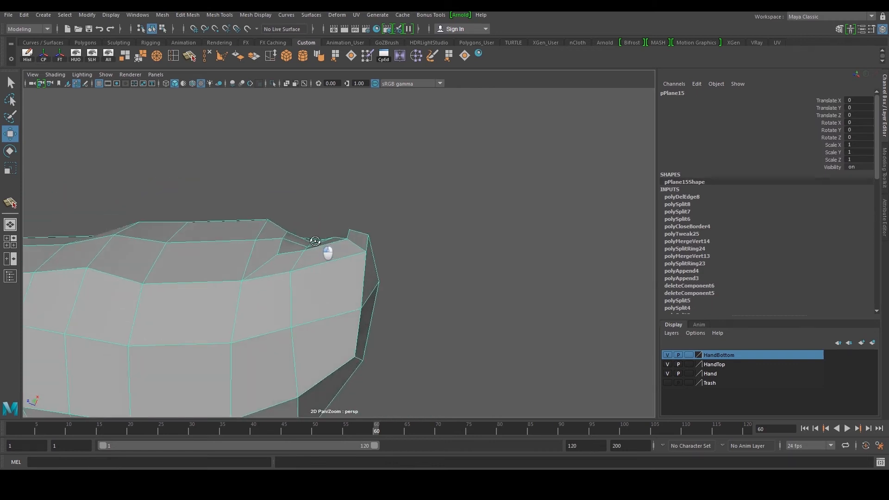
alt+middle_drag(315, 241, 360, 248)
mouse_move(361, 247)
right_down()
mouse_move(356, 231)
mouse_move(371, 250)
right_up()
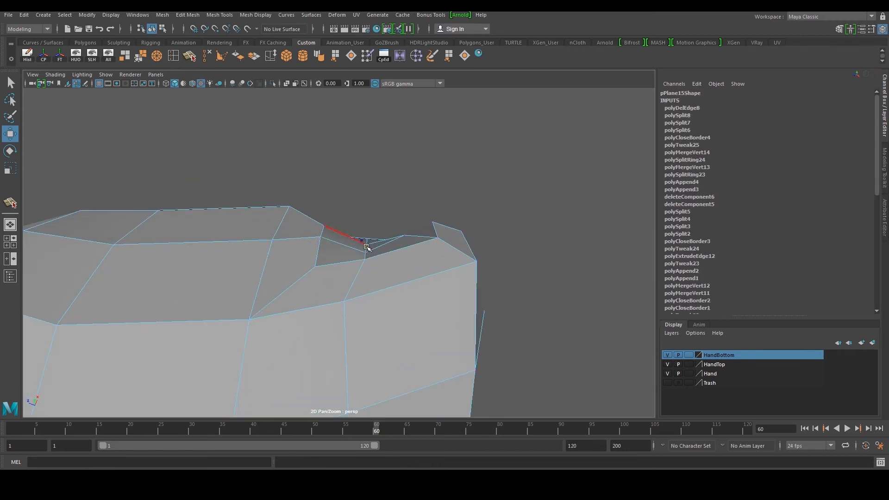
Soften the edges of the hand mesh
alt+right_drag(377, 244, 363, 241)
mouse_move(393, 224)
right_down()
mouse_move(424, 227)
mouse_move(439, 212)
mouse_move(394, 231)
right_up()
click(454, 196)
alt+drag(393, 232, 417, 264)
click(338, 258)
alt+drag(339, 258, 376, 295)
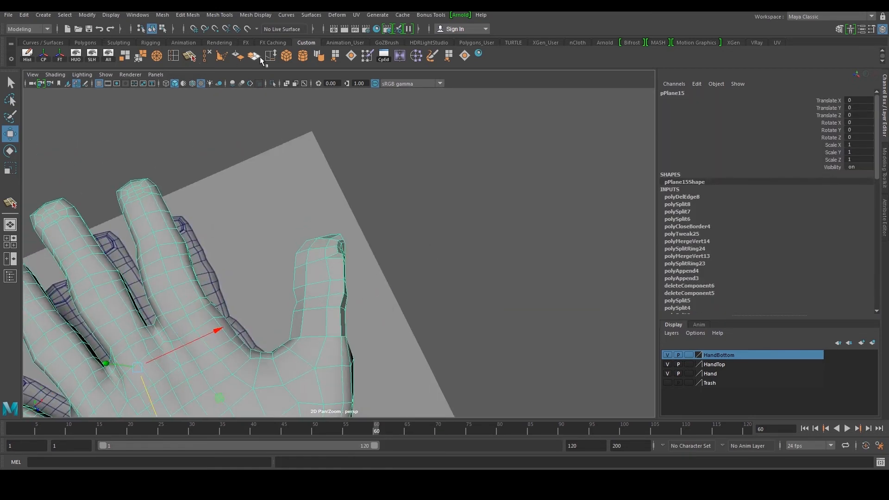
click(317, 58)
Select vertices at the thumb's base and reposition them to even out the topology
click(401, 244)
alt+right_drag(401, 244, 371, 259)
mouse_move(370, 260)
alt+mouse_down()
mouse_move(357, 278)
mouse_move(165, 238)
alt+mouse_up()
alt+drag(338, 239, 319, 237)
click(365, 288)
alt+right_drag(366, 290, 402, 299)
right_drag(402, 298, 341, 311)
click(342, 310)
alt+drag(342, 310, 341, 334)
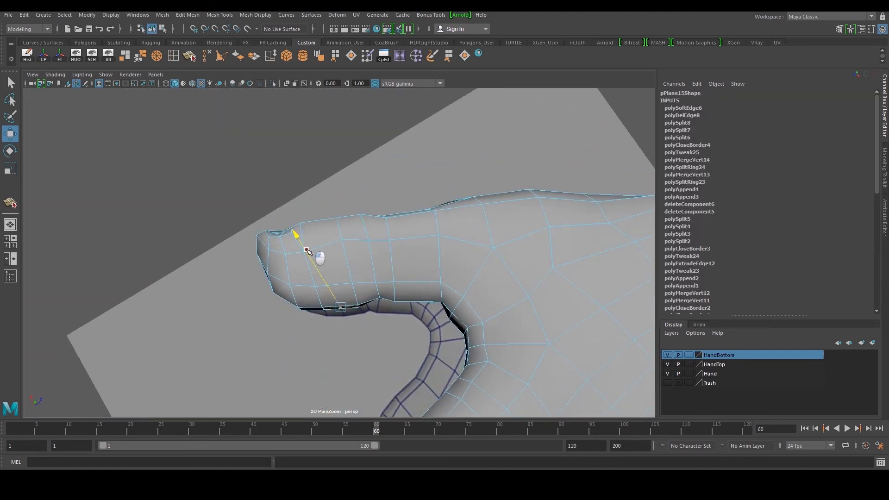
click(377, 286)
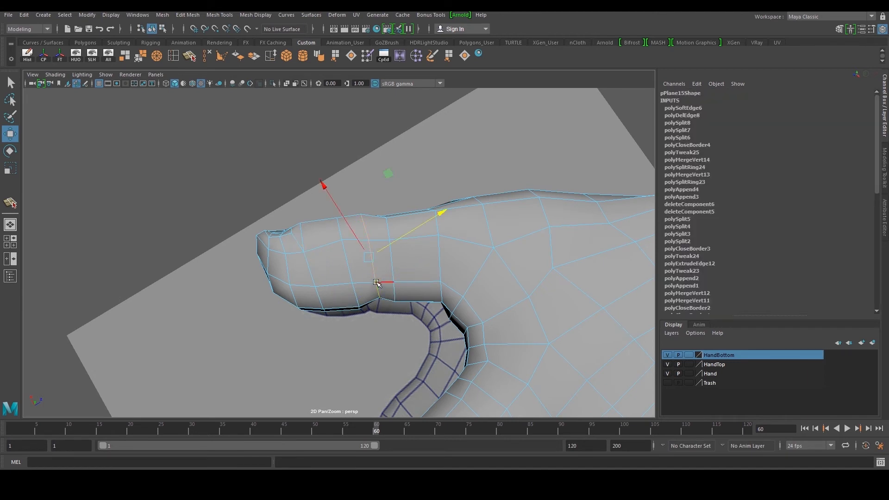
key(r)
key(w)
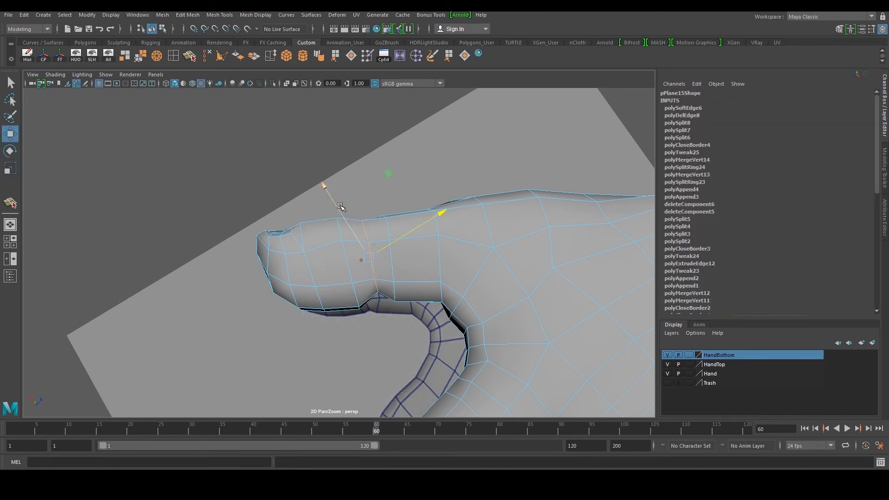
Inspect the hand mesh from several angles around the thumb and fingers
right_drag(489, 214, 536, 199)
key(f)
scroll(536, 222, down, 4)
alt+drag(534, 243, 291, 320)
click(519, 230)
scroll(290, 320, down, 5)
alt+drag(359, 294, 257, 283)
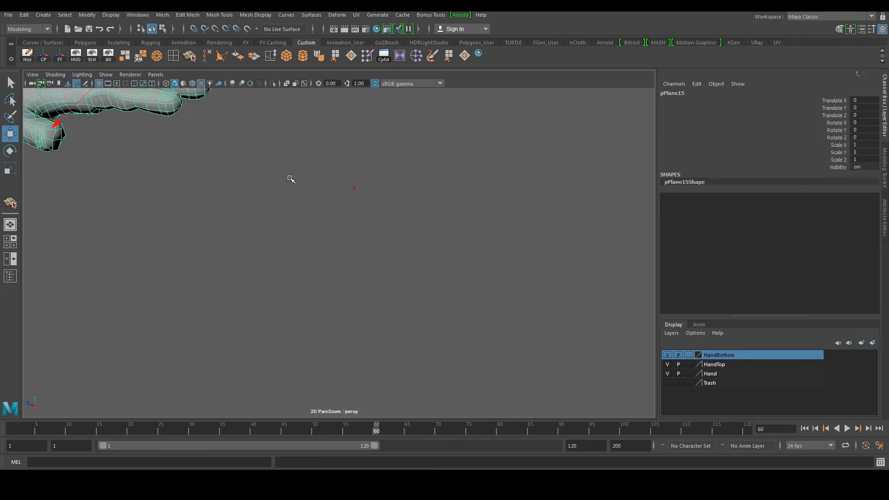
alt+middle_drag(290, 179, 386, 210)
key(f)
alt+drag(456, 255, 411, 241)
scroll(341, 214, up, 5)
scroll(296, 213, up, 3)
alt+middle_drag(273, 204, 331, 239)
alt+drag(332, 239, 195, 231)
click(522, 171)
scroll(522, 170, down, 5)
alt+drag(514, 178, 397, 208)
scroll(394, 210, up, 5)
Switch to edge selection and move an edge near the thumb–finger web slightly upward
click(329, 305)
alt+drag(329, 306, 343, 321)
right_drag(343, 323, 343, 303)
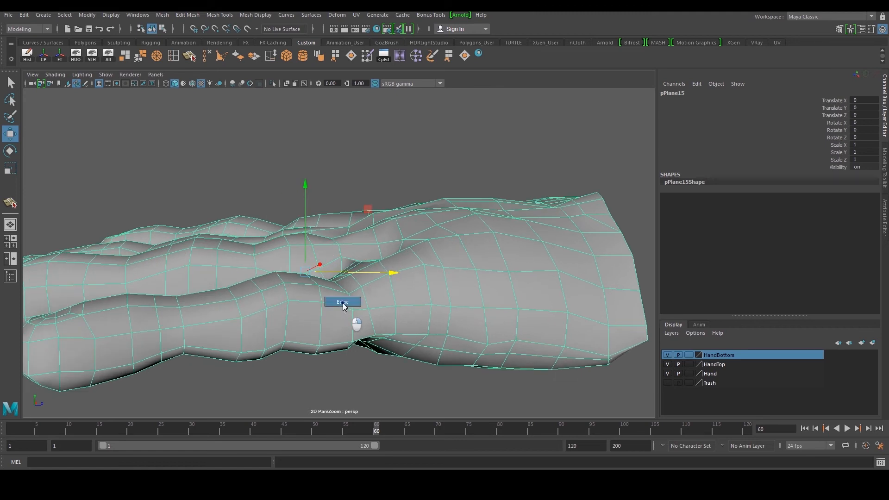
alt+drag(343, 303, 322, 313)
click(289, 335)
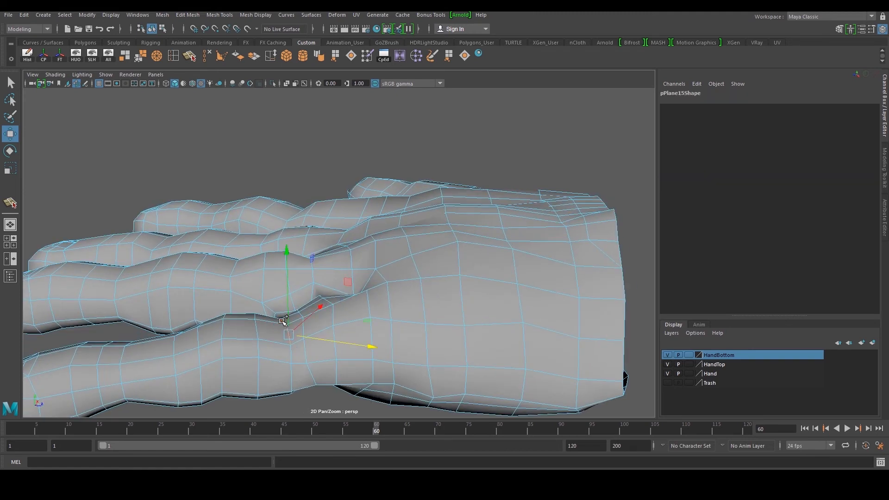
key(f)
scroll(363, 289, down, 5)
alt+drag(363, 289, 475, 265)
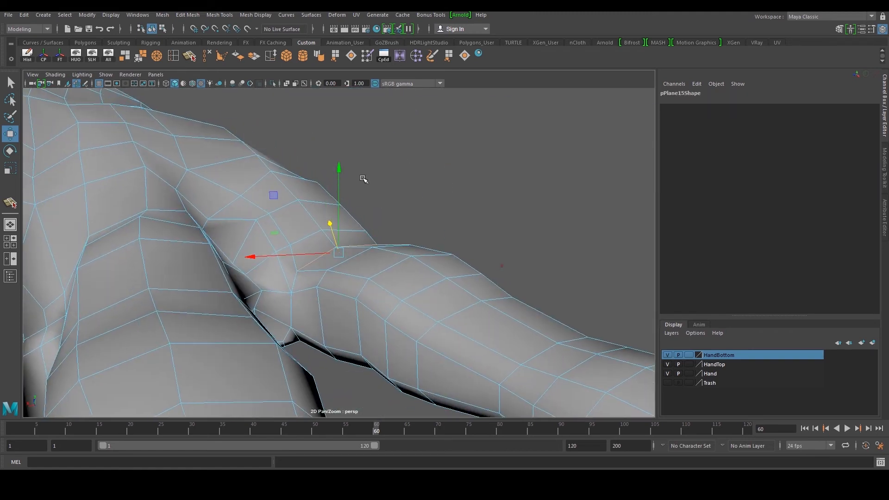
drag(341, 170, 340, 165)
Select a face at the web between thumb and index finger and nudge it upward
alt+drag(443, 195, 278, 208)
right_drag(400, 273, 400, 291)
alt+drag(400, 285, 366, 242)
click(365, 241)
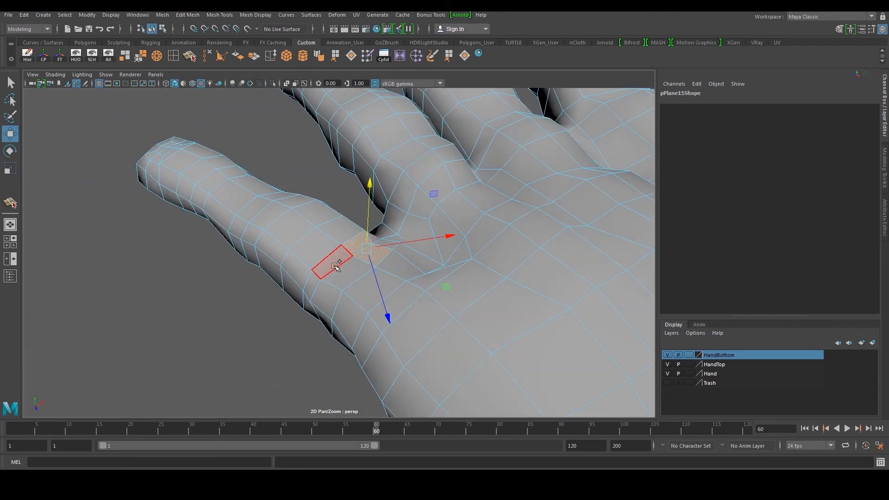
alt+drag(339, 276, 385, 234)
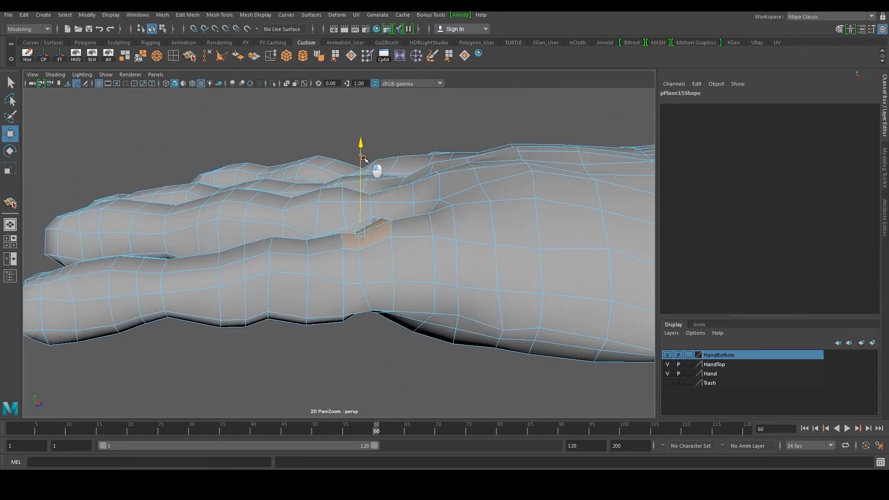
drag(367, 146, 367, 149)
Adjust faces along the web between thumb and index finger, undoing the last move
alt+right_drag(377, 232, 405, 235)
alt+drag(405, 235, 413, 236)
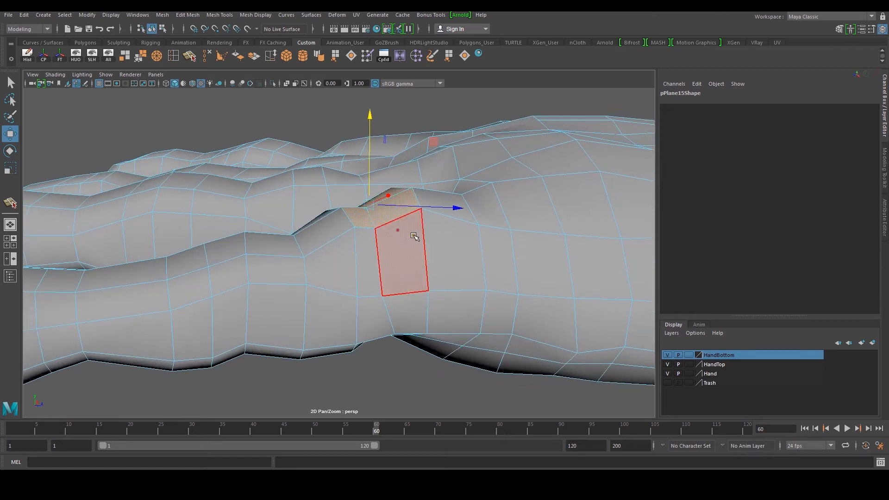
right_drag(413, 236, 380, 222)
click(371, 221)
alt+drag(383, 232, 396, 190)
drag(364, 139, 454, 194)
alt+middle_drag(454, 194, 386, 224)
alt+right_drag(366, 231, 386, 250)
click(379, 254)
drag(382, 168, 411, 176)
click(420, 255)
key(ctrl+z)
Select a vertex on the web's ridge and lift it
click(409, 249)
right_drag(442, 264, 414, 262)
click(416, 260)
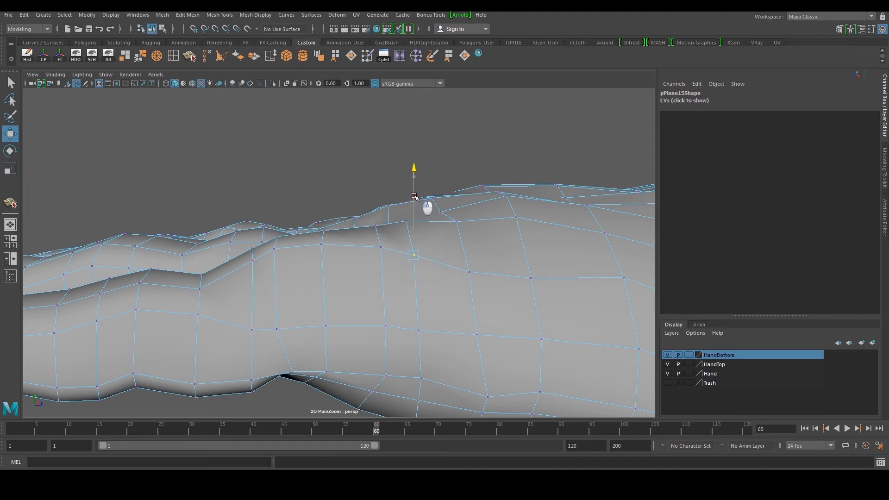
alt+drag(415, 194, 347, 209)
click(338, 271)
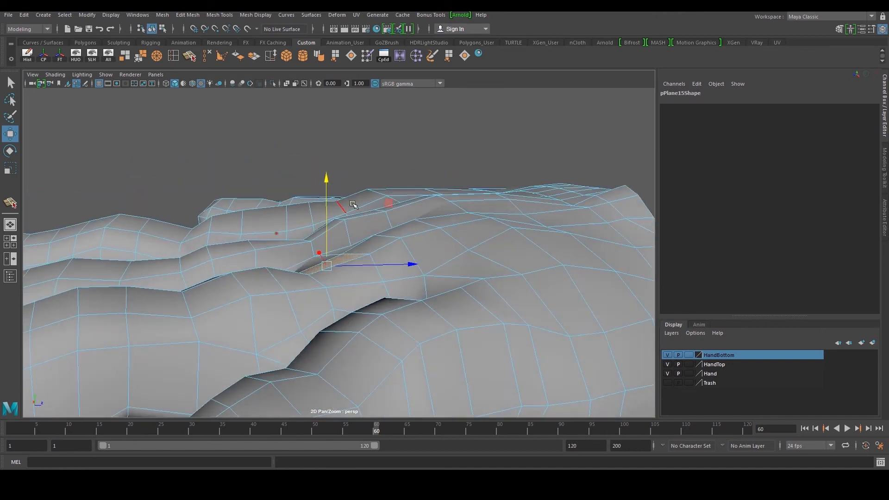
Move vertices along the web's ridge upward, undoing one misplaced selection
click(333, 182)
key(ctrl+z)
drag(330, 181, 333, 161)
alt+drag(399, 249, 391, 225)
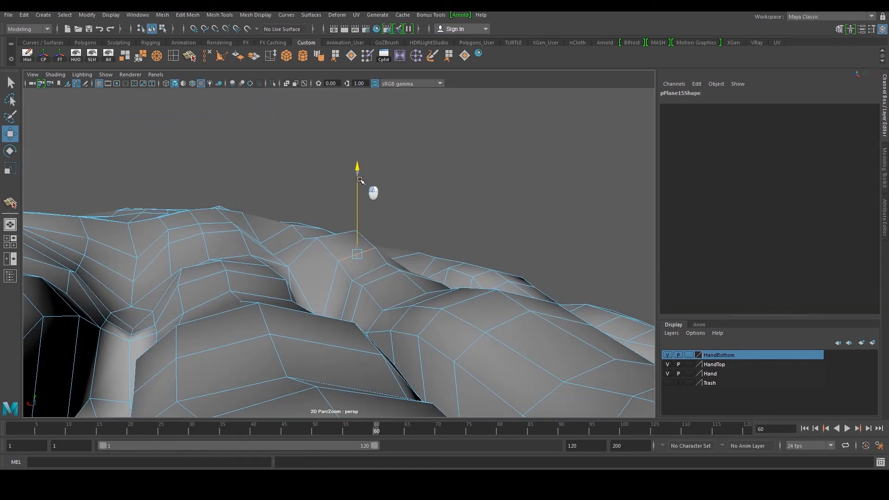
alt+drag(360, 177, 361, 199)
Switch to vertex selection and reposition vertices on the back of the hand
right_drag(372, 219, 373, 234)
alt+drag(373, 234, 323, 284)
key(F9)
click(371, 231)
right_drag(324, 284, 326, 264)
click(314, 271)
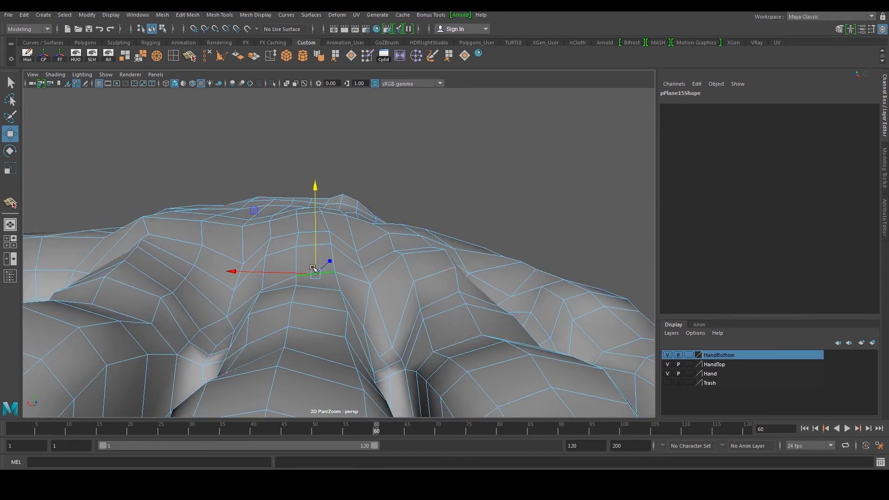
Drag vertices on the back of the hand to smooth the surface, undoing one move
drag(300, 195, 299, 194)
alt+drag(300, 198, 398, 224)
right_drag(399, 227, 374, 229)
click(356, 298)
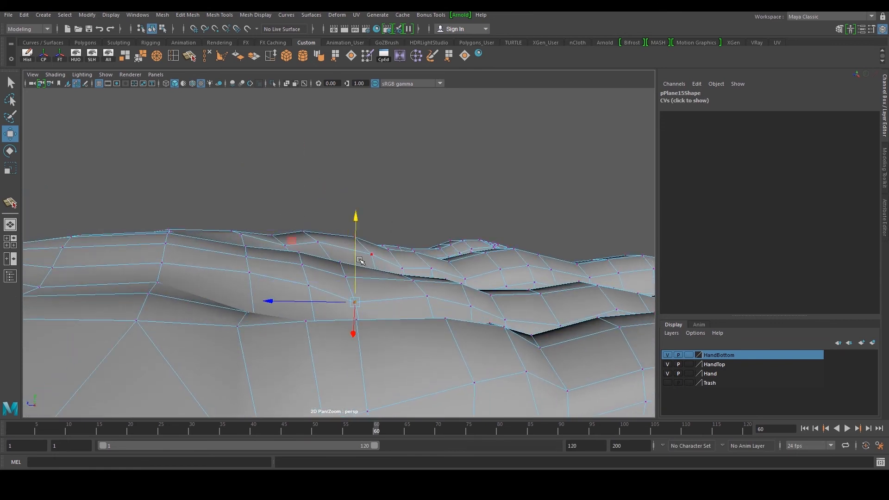
alt+drag(387, 249, 320, 278)
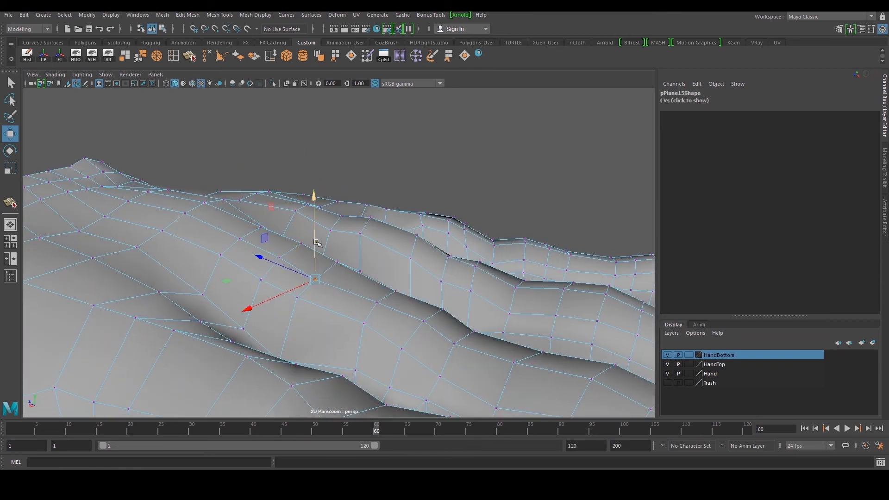
alt+drag(317, 230, 367, 253)
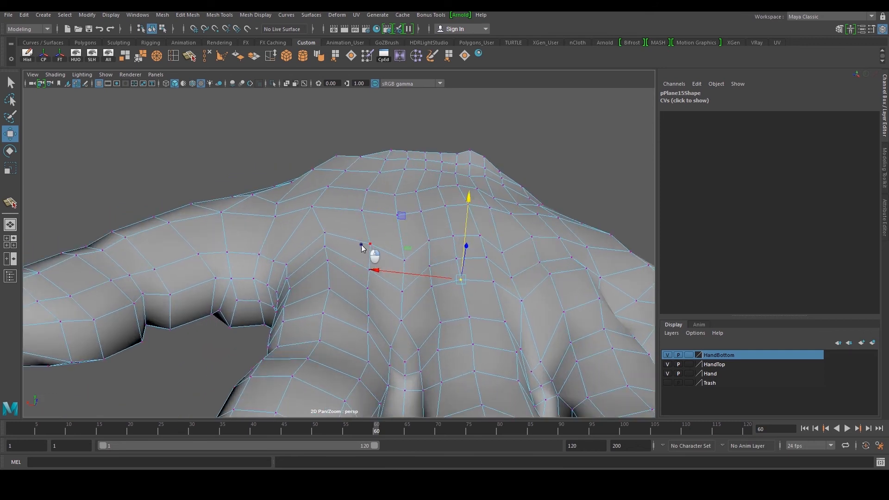
click(353, 263)
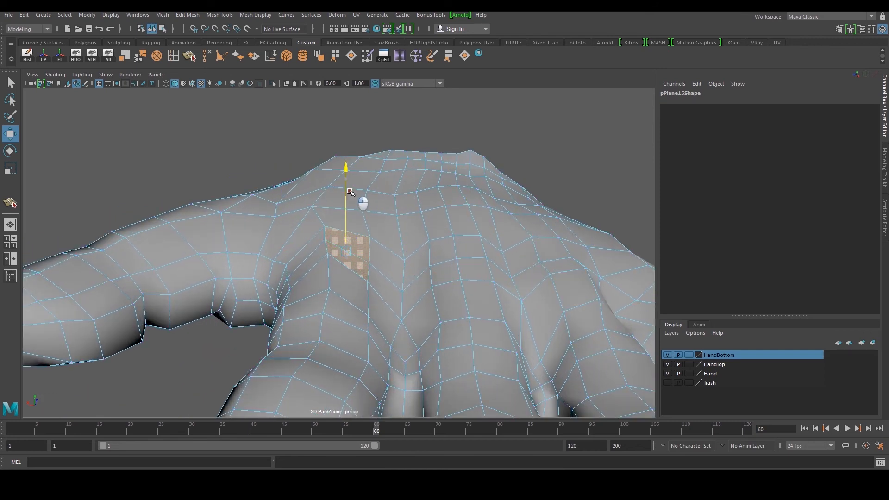
alt+drag(350, 192, 323, 247)
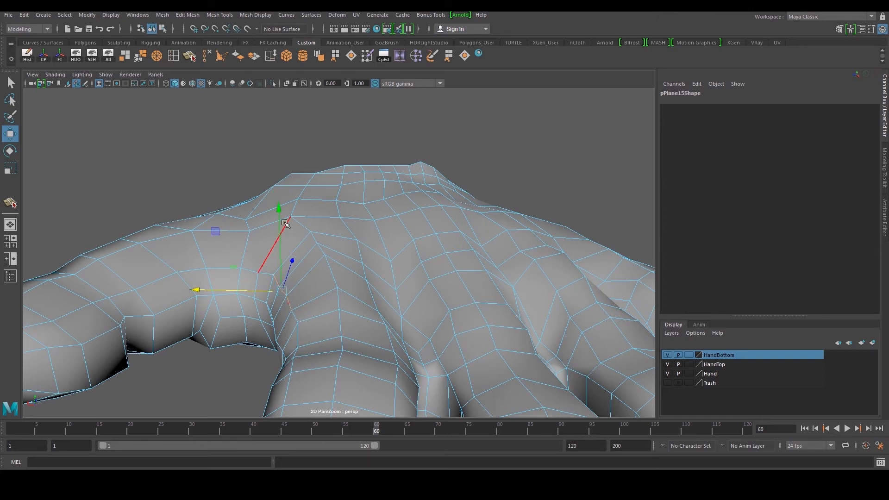
key(ctrl+z)
drag(281, 209, 280, 200)
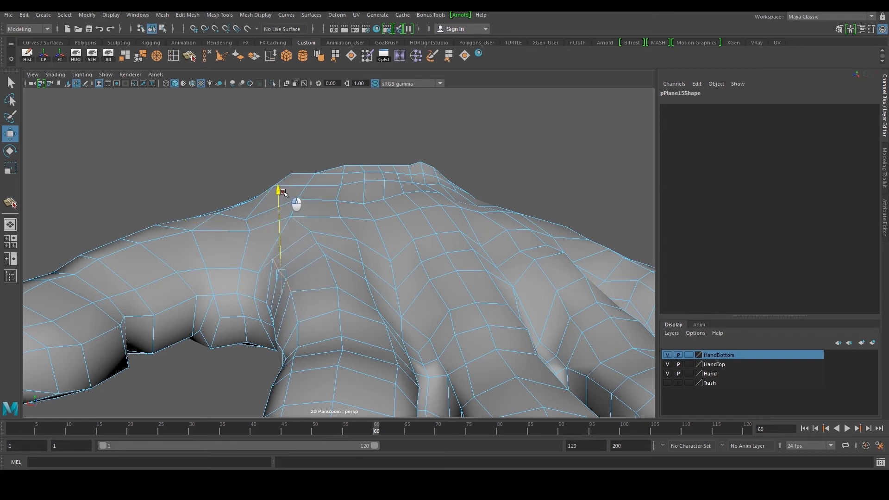
Select and reposition further vertices near the knuckles
key(F9)
click(258, 273)
drag(257, 234, 258, 231)
alt+drag(273, 237, 426, 232)
right_drag(399, 224, 462, 210)
click(462, 209)
scroll(454, 245, down, 5)
alt+drag(453, 246, 328, 233)
click(330, 238)
scroll(331, 237, up, 5)
right_drag(328, 233, 326, 204)
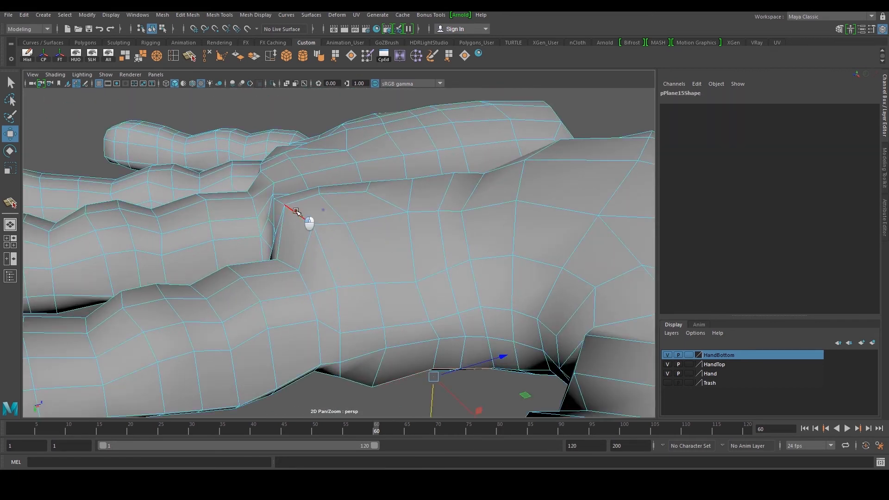
Move vertices beside the finger base to smooth the mesh flow
click(298, 212)
alt+drag(298, 213, 284, 228)
alt+drag(344, 241, 318, 209)
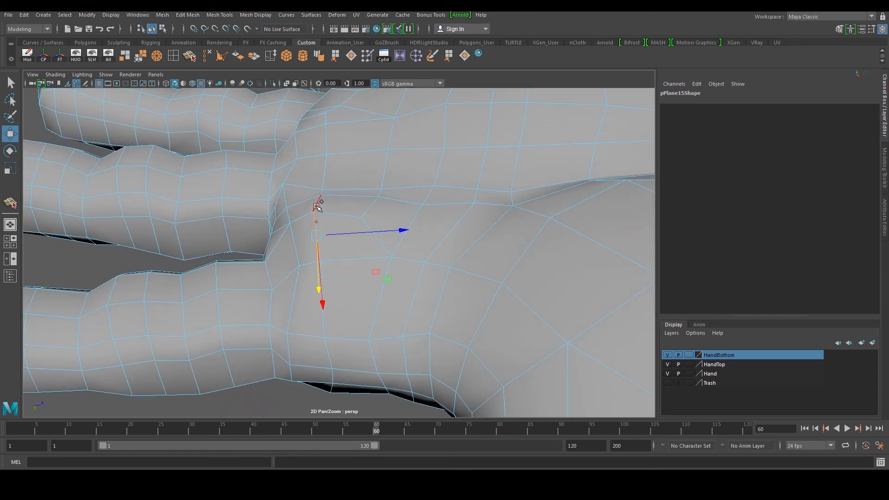
alt+drag(343, 258, 395, 238)
right_drag(395, 238, 345, 227)
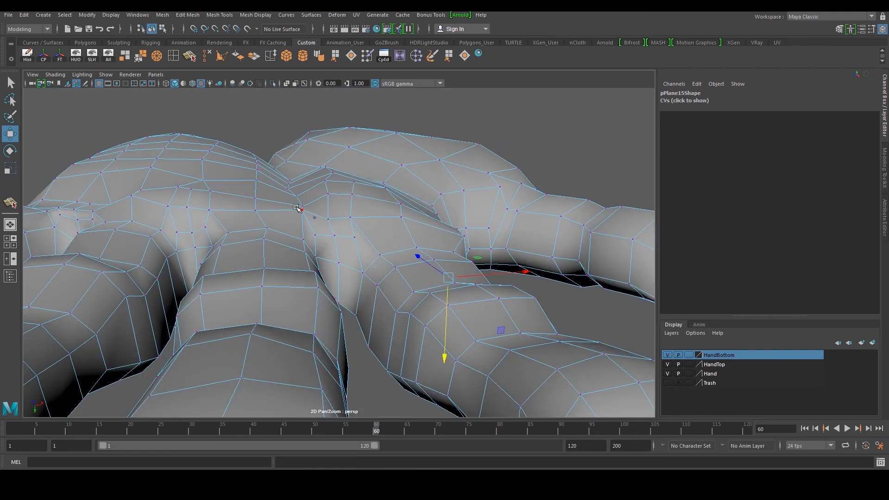
alt+drag(300, 240, 288, 267)
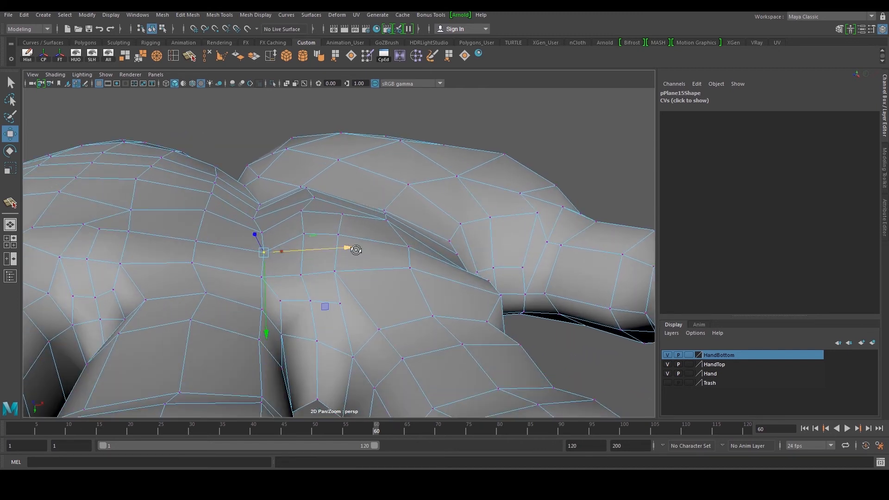
Move vertices around the thumb base to smooth the mesh flow, then return to object selection
alt+drag(356, 250, 244, 250)
right_drag(273, 266, 274, 249)
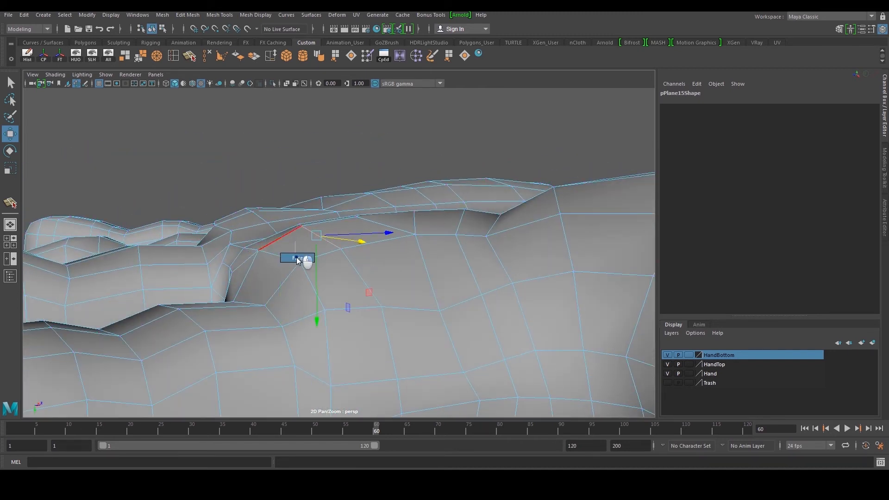
alt+drag(299, 281, 378, 248)
click(323, 295)
right_drag(423, 252, 472, 199)
click(490, 176)
scroll(490, 176, down, 5)
alt+drag(491, 176, 381, 193)
click(380, 196)
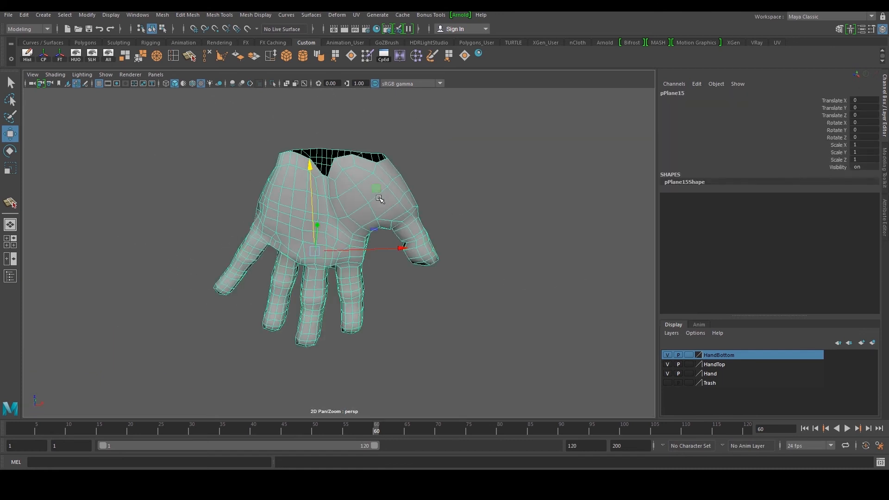
Fill the small triangular gap on the hand's wrist edge using Append to Polygon
alt+drag(317, 184, 439, 105)
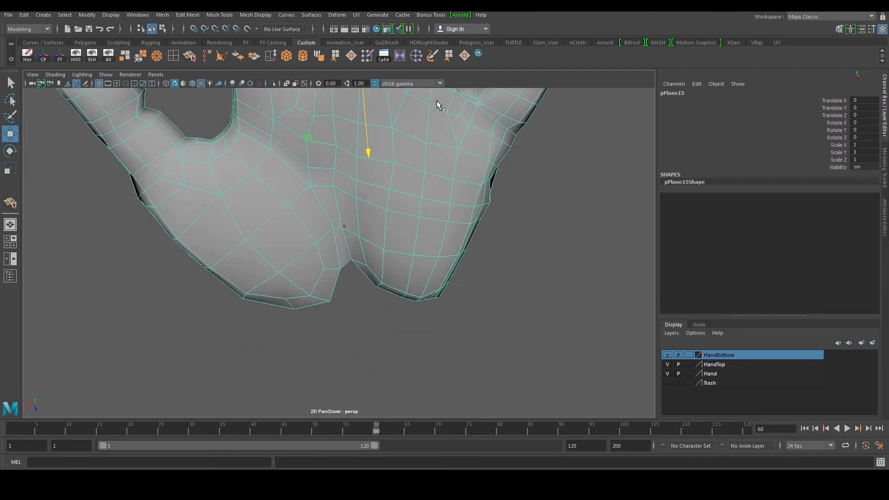
click(336, 56)
alt+drag(376, 204, 362, 265)
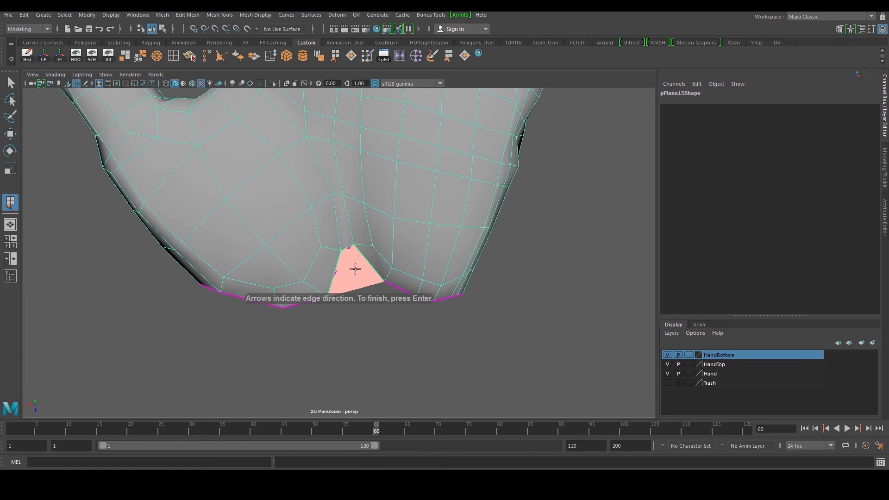
key(Return)
alt+drag(357, 267, 332, 276)
double_click(343, 278)
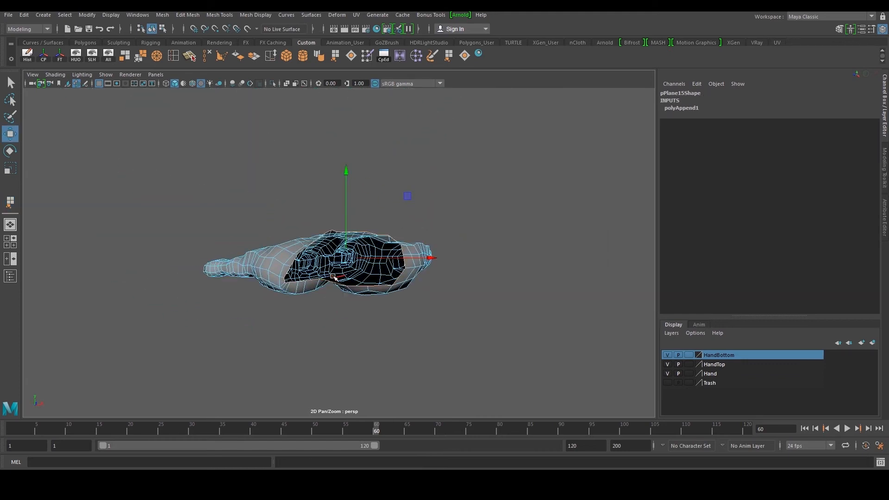
Select the wrist opening's border edge loop and scale it
key(r)
drag(428, 258, 426, 258)
drag(347, 184, 399, 230)
scroll(329, 252, up, 3)
scroll(328, 252, up, 4)
double_click(286, 251)
drag(402, 199, 398, 201)
drag(330, 160, 330, 155)
alt+drag(374, 191, 300, 204)
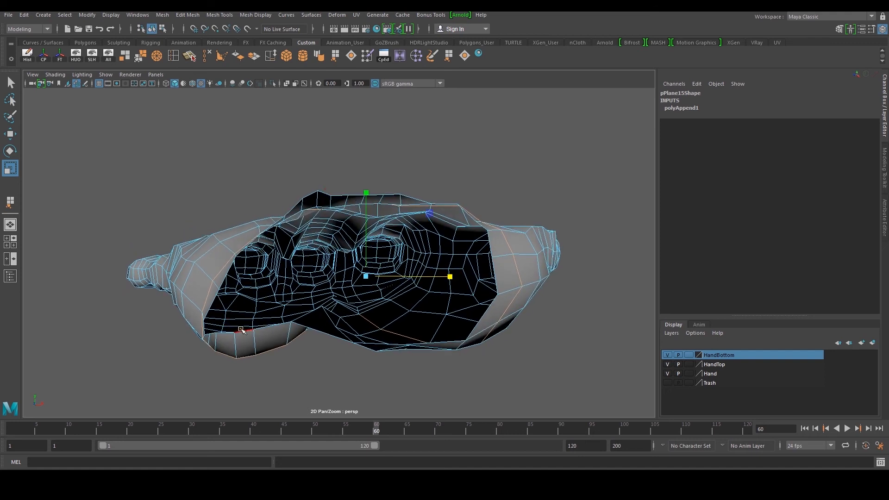
alt+drag(254, 341, 318, 213)
Move vertices along the edge of the wrist opening
key(w)
right_drag(327, 297, 288, 298)
click(288, 289)
drag(286, 246, 286, 251)
alt+drag(410, 304, 410, 222)
alt+middle_drag(330, 266, 393, 268)
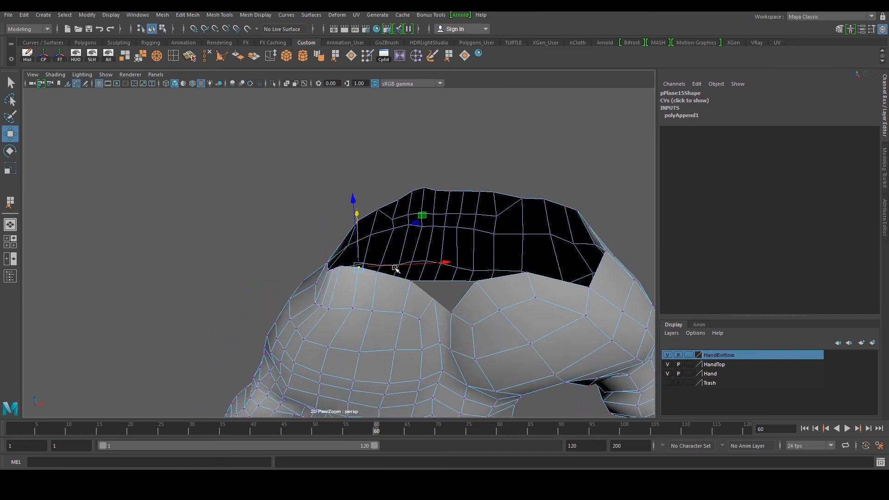
Adjust further vertices along the wrist opening's border to even out its shape
scroll(393, 269, up, 2)
right_drag(306, 308, 308, 280)
click(346, 271)
mouse_move(352, 222)
alt+mouse_down()
mouse_move(352, 235)
mouse_move(349, 224)
alt+mouse_up()
scroll(332, 307, up, 3)
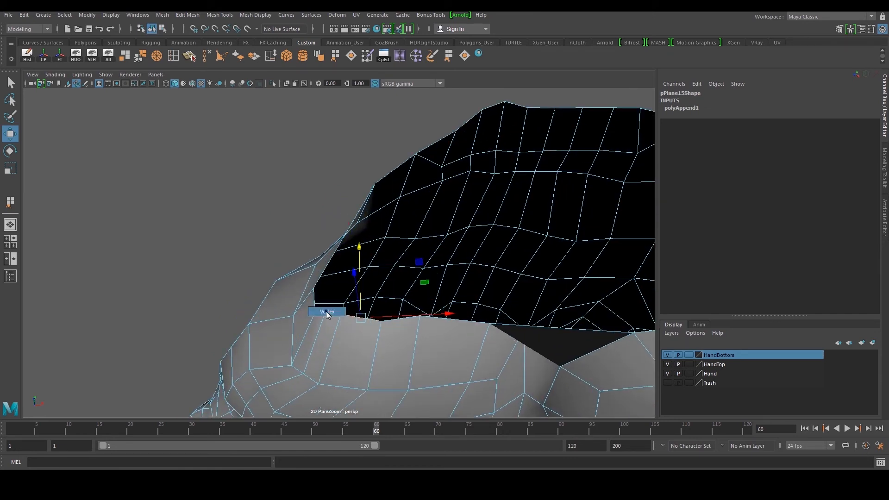
right_drag(327, 314, 327, 313)
click(327, 308)
drag(328, 264, 328, 269)
scroll(463, 269, down, 3)
alt+middle_drag(489, 271, 388, 268)
right_drag(508, 306, 507, 297)
double_click(513, 296)
alt+drag(513, 297, 320, 297)
shift+right_drag(312, 298, 352, 277)
drag(270, 260, 244, 266)
Scale the extruded edge loop at the wrist opening
key(r)
scroll(261, 261, down, 4)
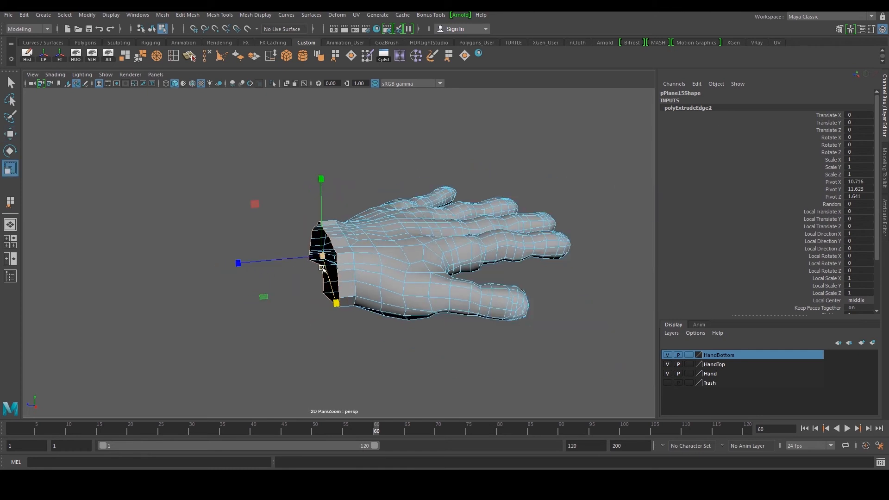
alt+drag(323, 268, 407, 296)
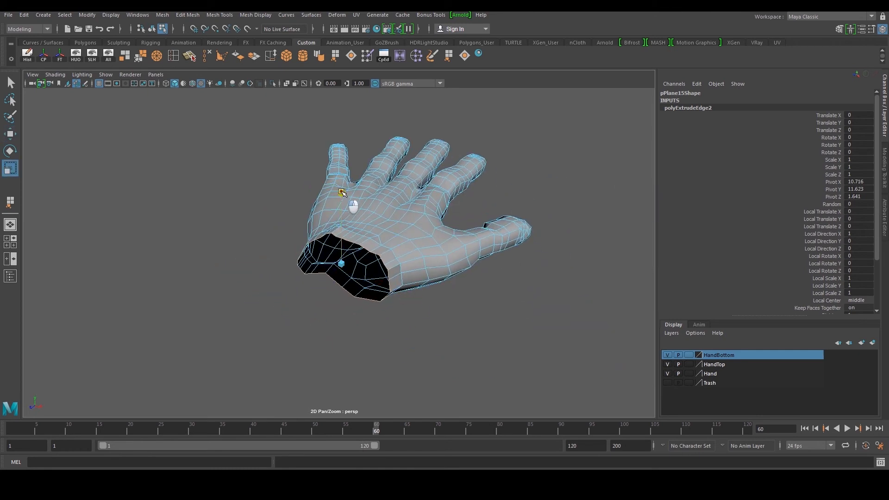
alt+drag(341, 194, 483, 172)
drag(358, 158, 274, 208)
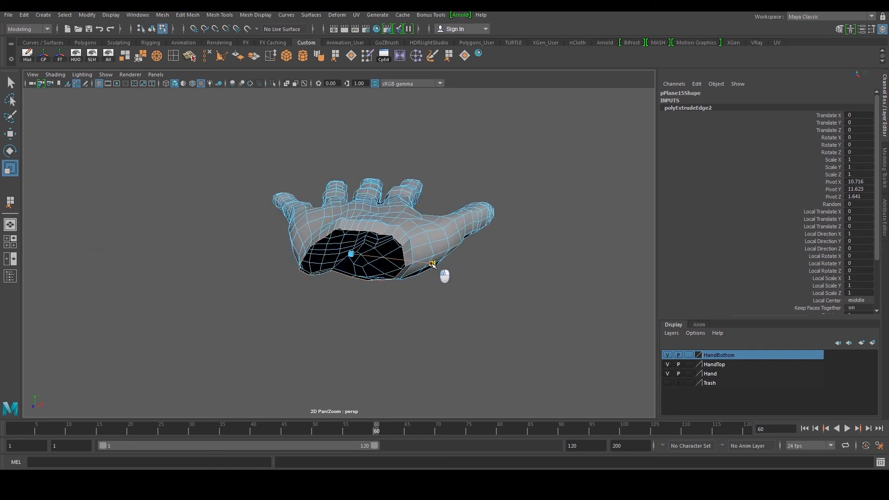
alt+drag(385, 264, 360, 148)
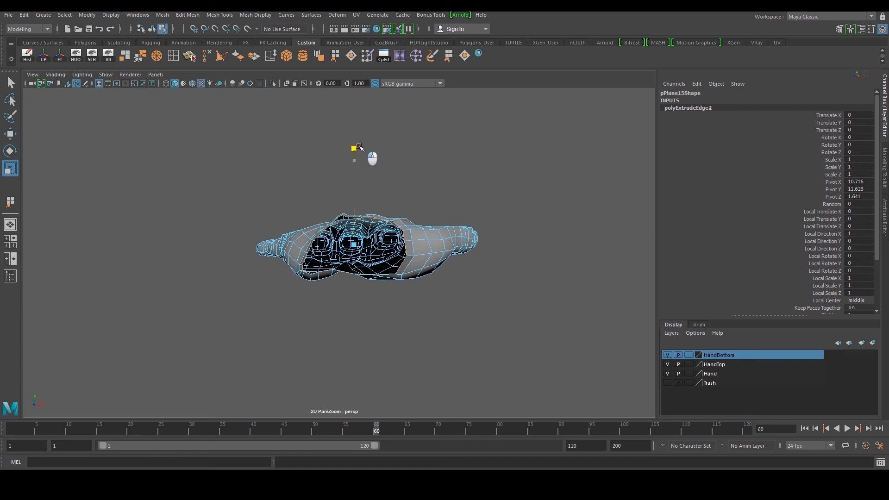
scroll(371, 160, up, 4)
alt+drag(389, 193, 409, 240)
scroll(392, 272, up, 5)
right_drag(353, 290, 348, 273)
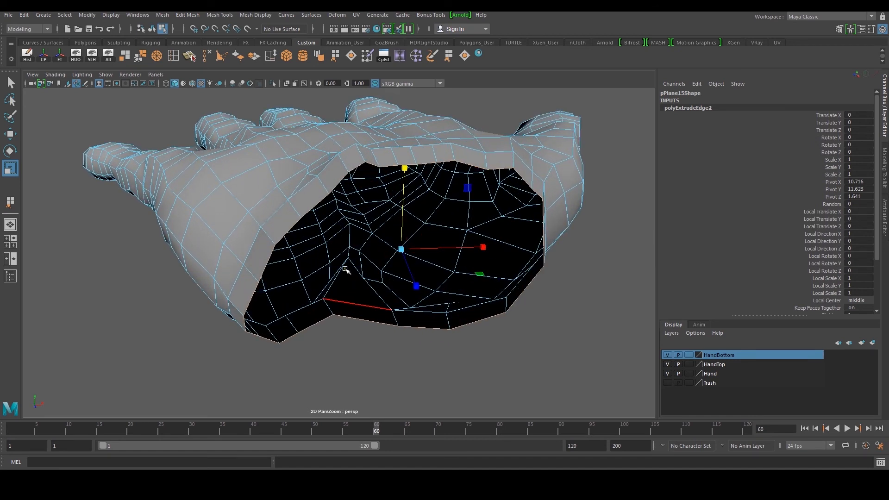
Move vertices around the rim of the wrist opening
click(331, 309)
key(w)
scroll(364, 262, down, 4)
alt+drag(364, 262, 351, 131)
alt+drag(347, 187, 337, 258)
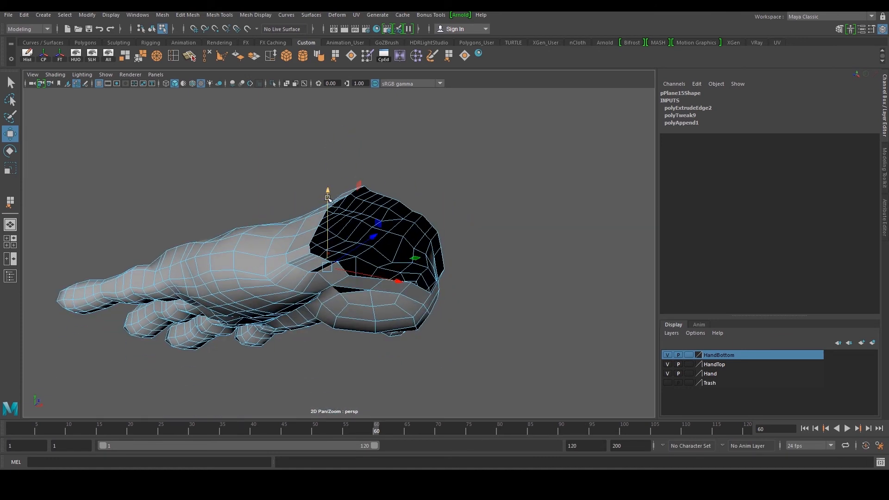
alt+drag(332, 200, 363, 188)
alt+middle_drag(363, 189, 310, 254)
scroll(310, 254, up, 4)
alt+drag(309, 254, 304, 270)
click(294, 262)
alt+drag(296, 216, 277, 280)
click(263, 255)
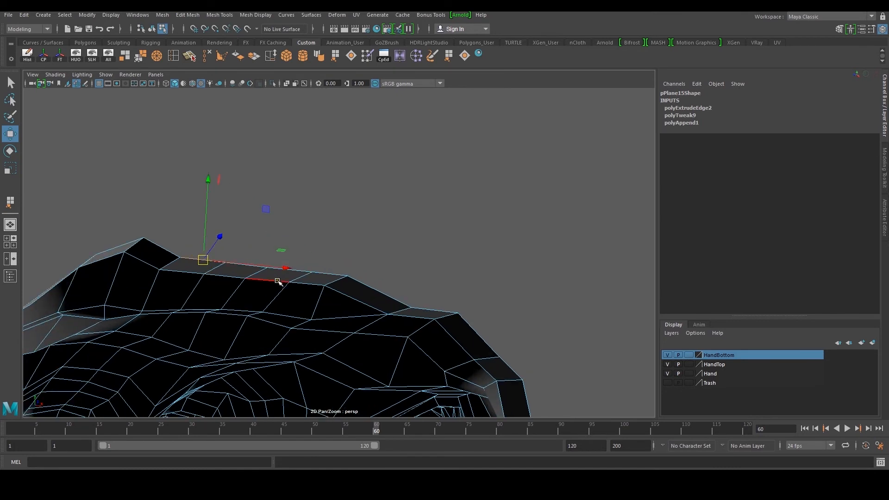
Smooth vertices along the top of the wrist rim
scroll(278, 280, up, 4)
alt+drag(260, 248, 257, 225)
drag(225, 192, 361, 241)
alt+drag(447, 249, 246, 275)
key(F9)
click(314, 274)
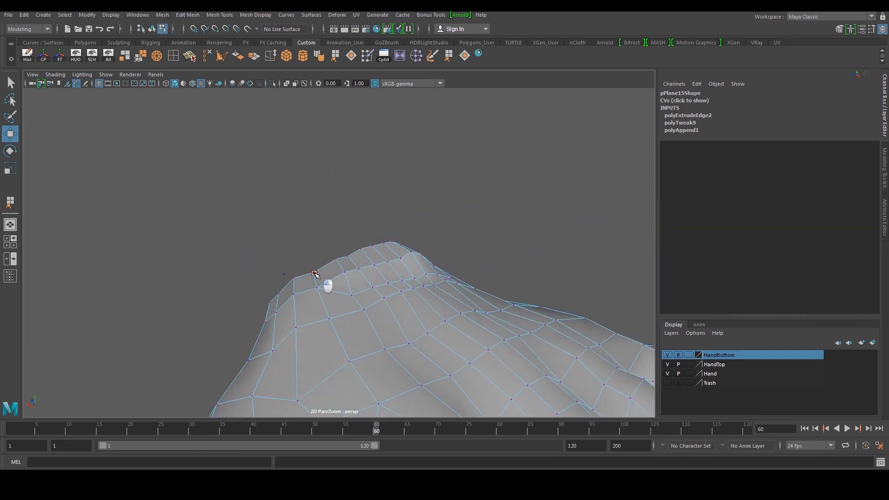
drag(313, 200, 312, 191)
right_drag(363, 246, 412, 209)
scroll(454, 227, down, 5)
click(470, 244)
alt+drag(395, 306, 411, 301)
click(411, 301)
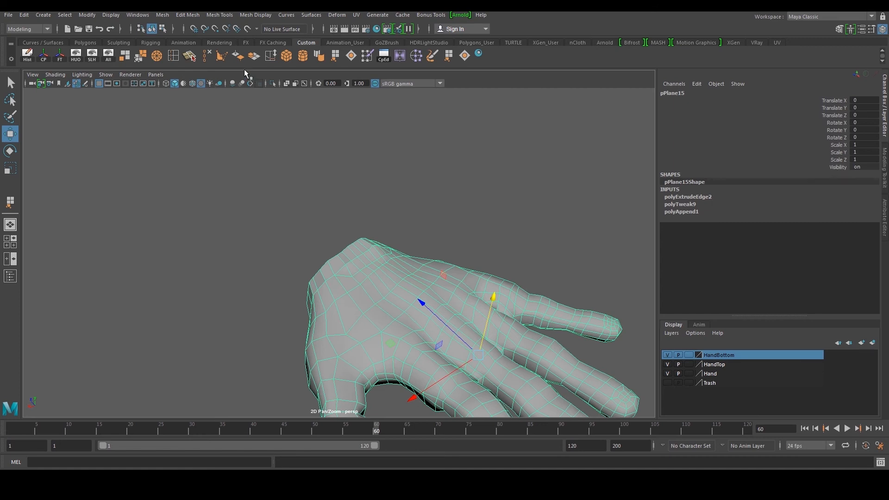
Soften the hand's edges and delete its construction history
click(308, 56)
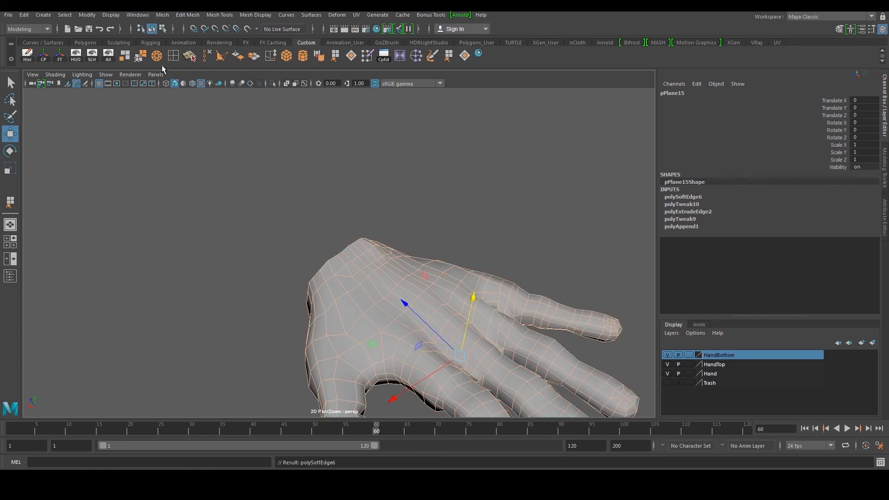
click(33, 53)
Select the hand reference image planes beneath the hand
click(319, 149)
scroll(417, 264, down, 5)
mouse_move(410, 275)
alt+mouse_down()
mouse_move(424, 270)
mouse_move(419, 263)
alt+mouse_up()
click(423, 269)
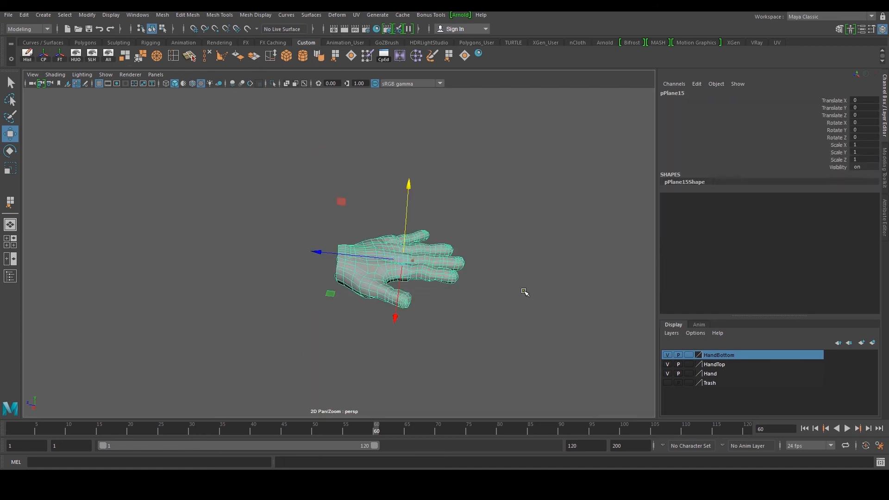
click(111, 59)
scroll(299, 221, down, 5)
alt+drag(324, 258, 431, 277)
drag(380, 318, 360, 277)
scroll(367, 307, up, 3)
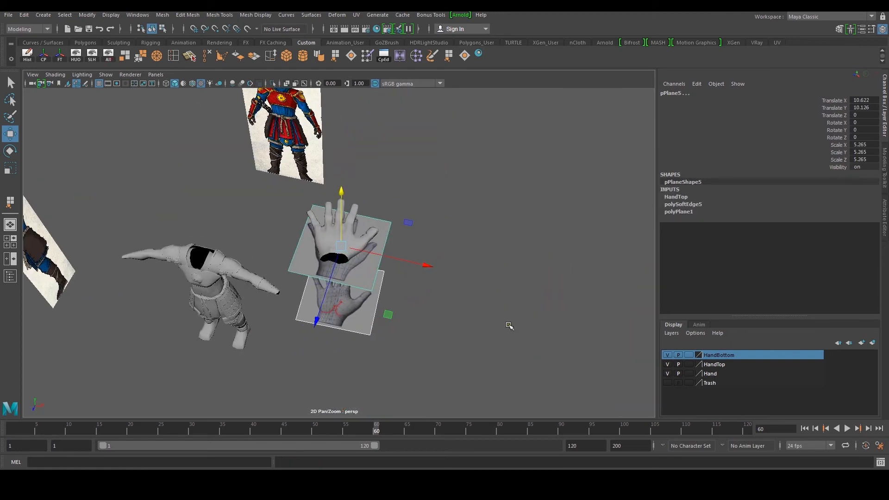
Hide the selected reference planes, then undo the hide
key(ctrl+h)
click(720, 364)
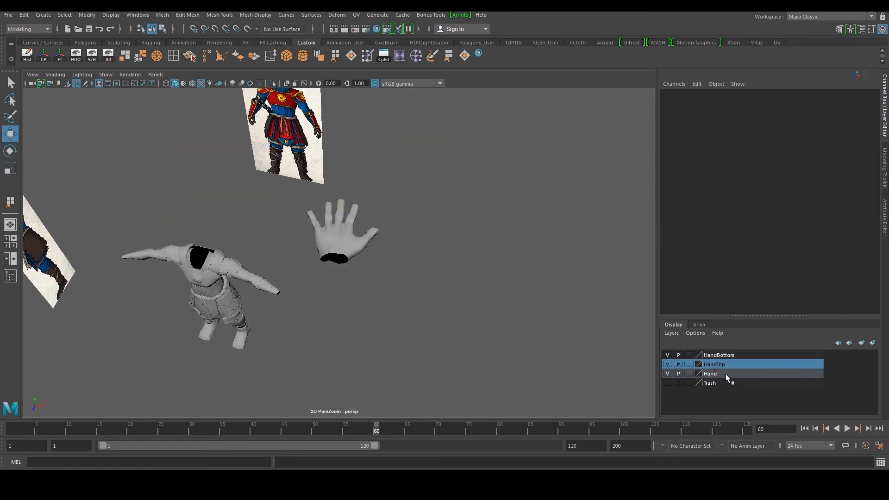
right_click(726, 354)
click(504, 297)
key(ctrl+z)
key(ctrl+z)
key(ctrl+z)
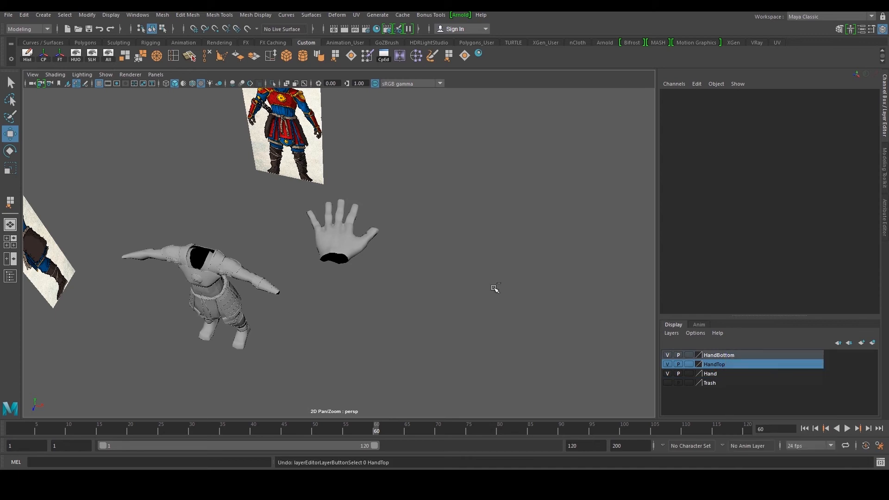
Delete the HandTop display layer and hide the HandBottom layer
right_click(726, 356)
click(742, 376)
click(726, 365)
right_click(726, 366)
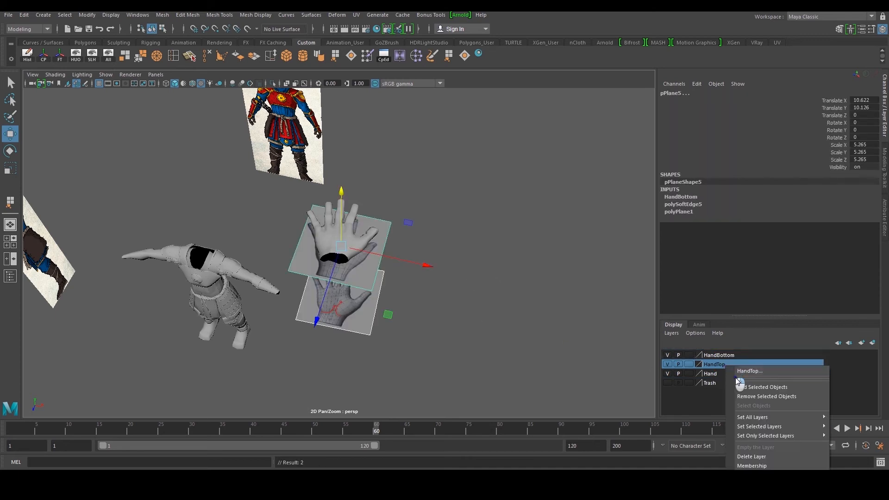
click(751, 457)
click(668, 355)
Select the hand mesh and rotate it about -113 degrees around Y to align with the character's arm
click(318, 247)
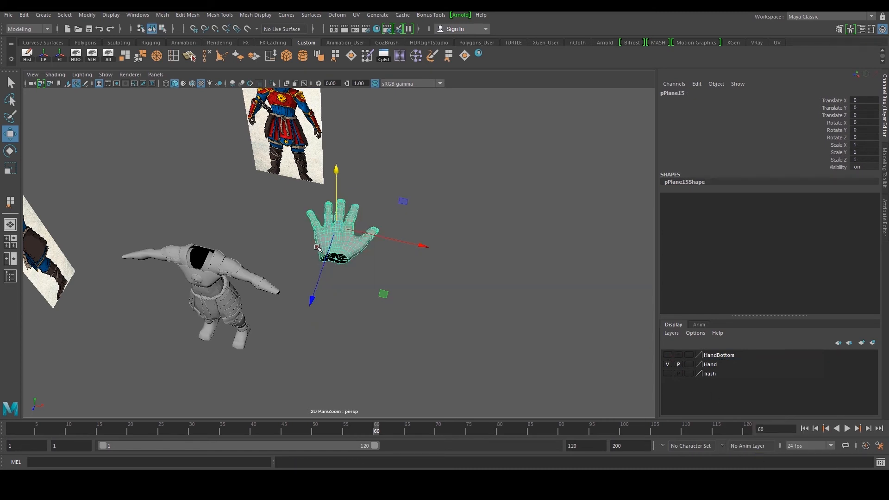
alt+drag(256, 286, 311, 301)
alt+right_drag(272, 296, 301, 296)
alt+middle_drag(301, 297, 361, 268)
key(space)
key(space)
scroll(181, 169, down, 8)
alt+middle_drag(274, 227, 390, 185)
scroll(381, 210, up, 3)
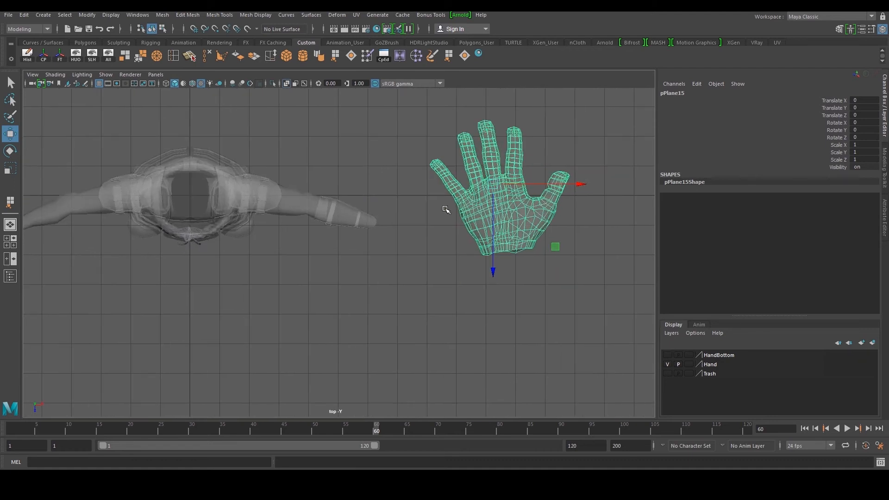
key(e)
scroll(495, 170, down, 2)
drag(421, 134, 448, 230)
key(w)
scroll(508, 182, up, 2)
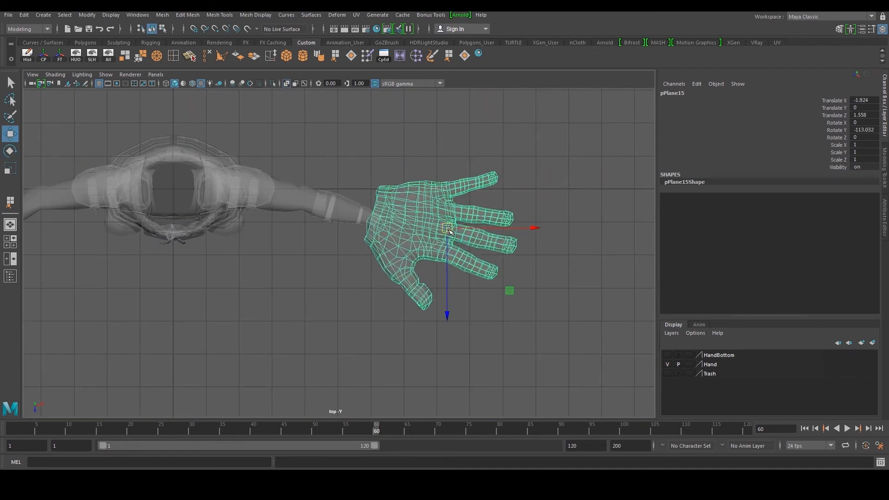
Scale the hand down to 0.285 and move it down to the character's arm height
key(f)
key(r)
drag(349, 245, 199, 248)
key(w)
drag(346, 244, 273, 240)
key(space)
key(space)
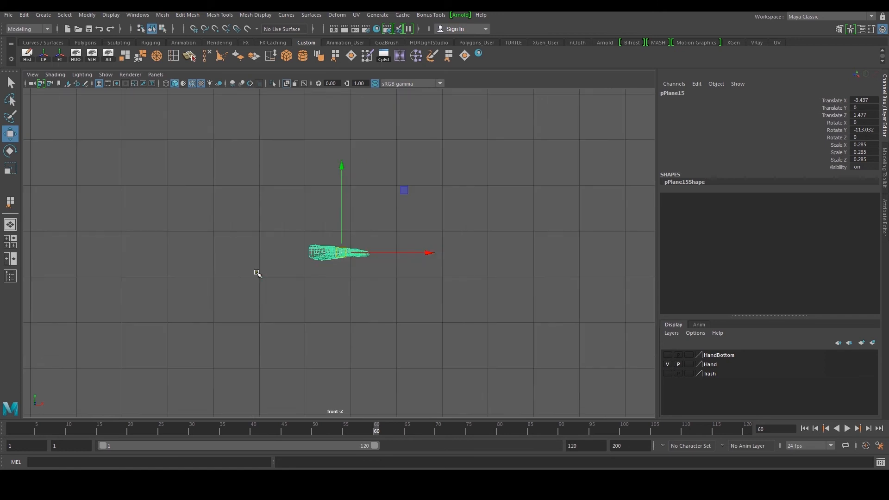
drag(342, 256, 342, 405)
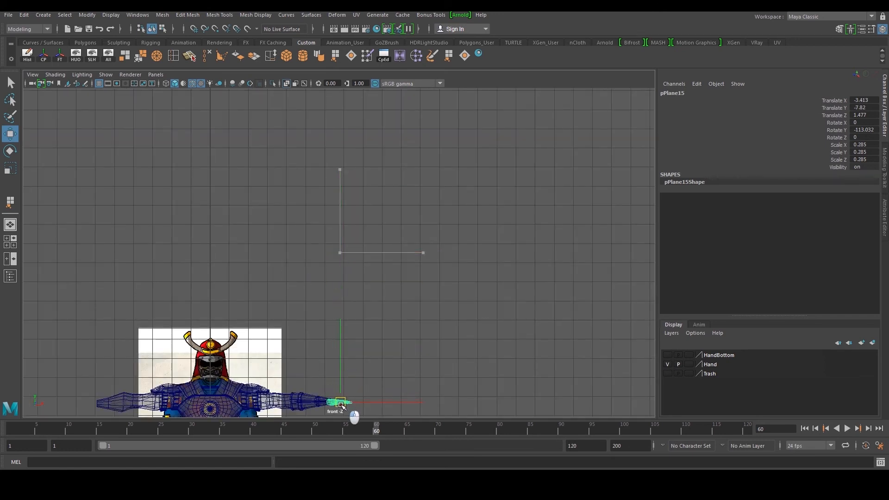
Nudge the hand into place at the arm and scale its width to about 0.275
key(space)
key(space)
key(f)
alt+drag(486, 190, 214, 167)
drag(333, 164, 333, 164)
alt+drag(393, 160, 340, 216)
drag(399, 212, 397, 212)
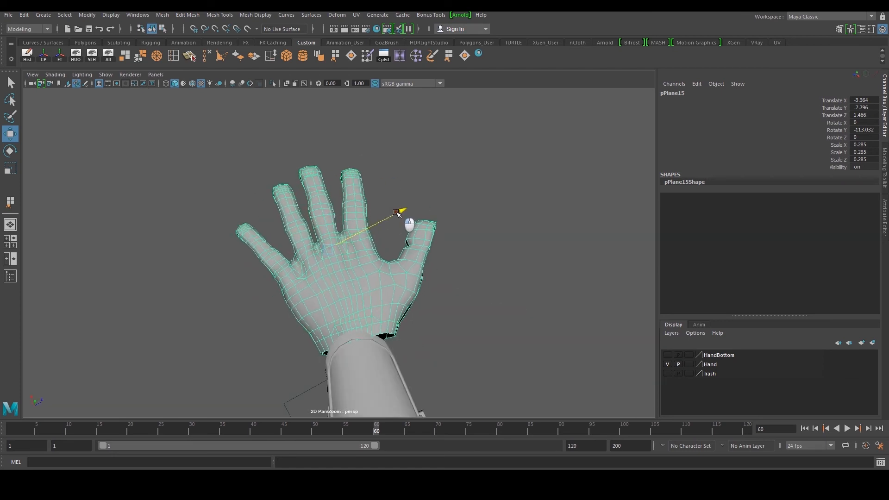
key(r)
drag(410, 242, 407, 242)
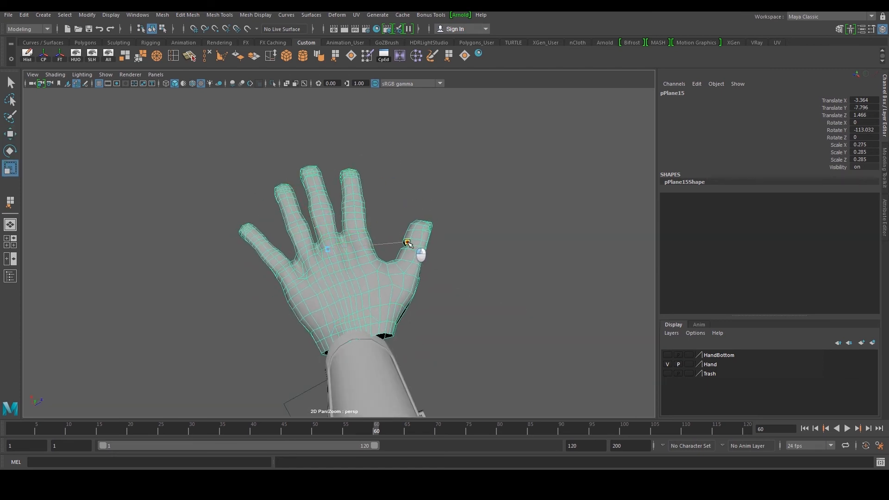
Reposition the hand at the end of the arm and scale it up to about 0.35
key(w)
drag(308, 202, 303, 198)
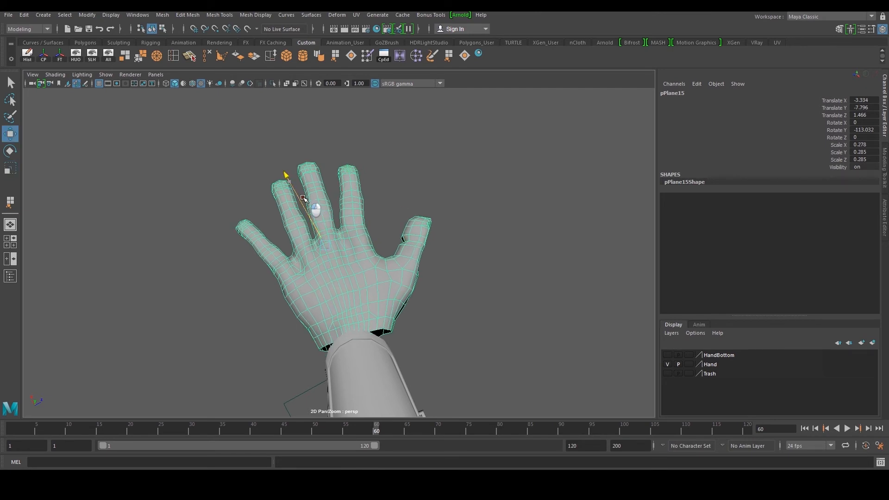
click(444, 257)
alt+drag(444, 258, 317, 227)
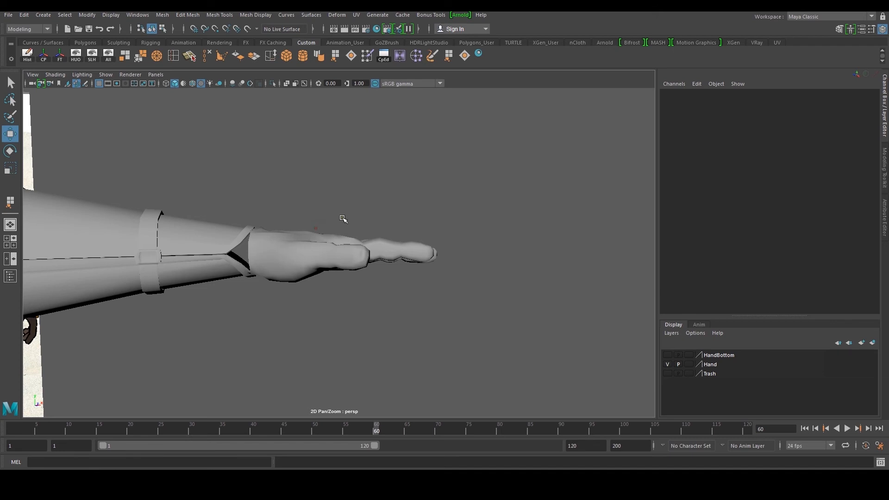
scroll(313, 239, down, 10)
alt+drag(419, 193, 399, 234)
scroll(399, 234, up, 8)
click(341, 250)
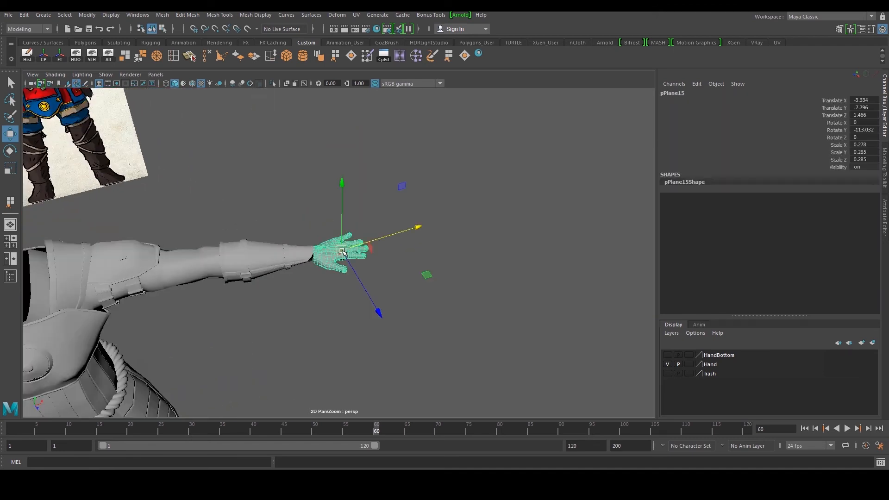
key(r)
drag(342, 252, 366, 259)
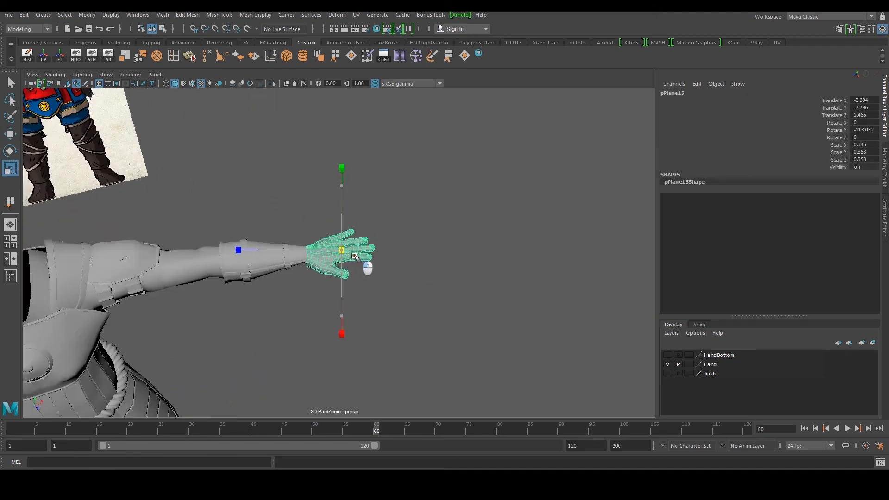
key(w)
click(398, 247)
scroll(399, 247, down, 8)
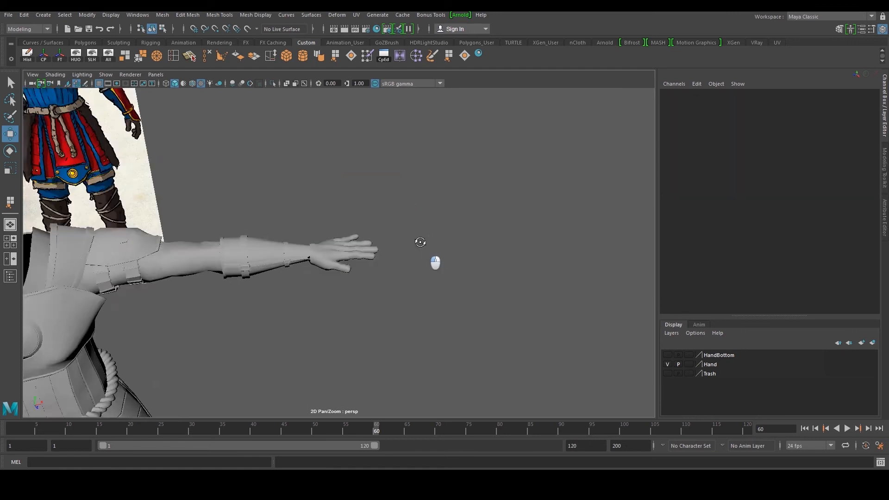
Select the hand mesh and scale it down to about 0.338 to fit the sleeve opening
alt+drag(393, 243, 187, 260)
scroll(355, 268, up, 5)
alt+drag(355, 269, 353, 252)
click(353, 251)
scroll(353, 251, up, 4)
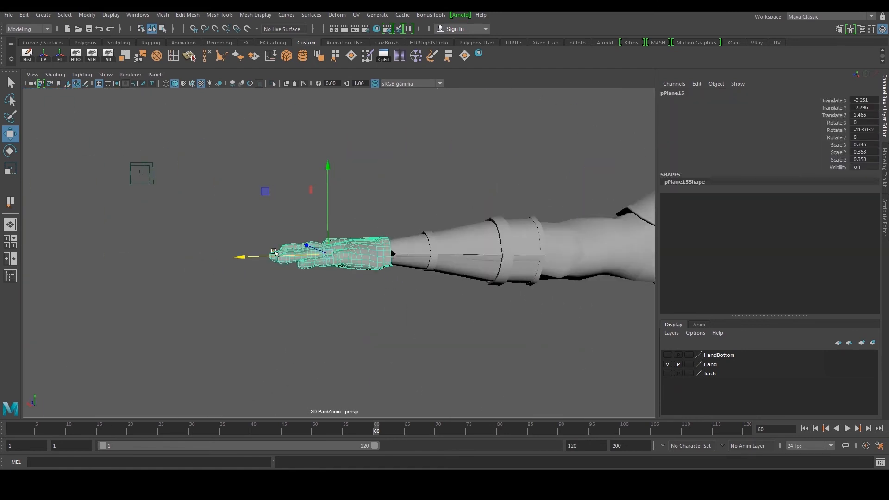
scroll(404, 256, up, 5)
key(F10)
double_click(439, 256)
alt+middle_drag(440, 255, 428, 258)
scroll(429, 254, up, 3)
alt+drag(428, 256, 426, 248)
key(r)
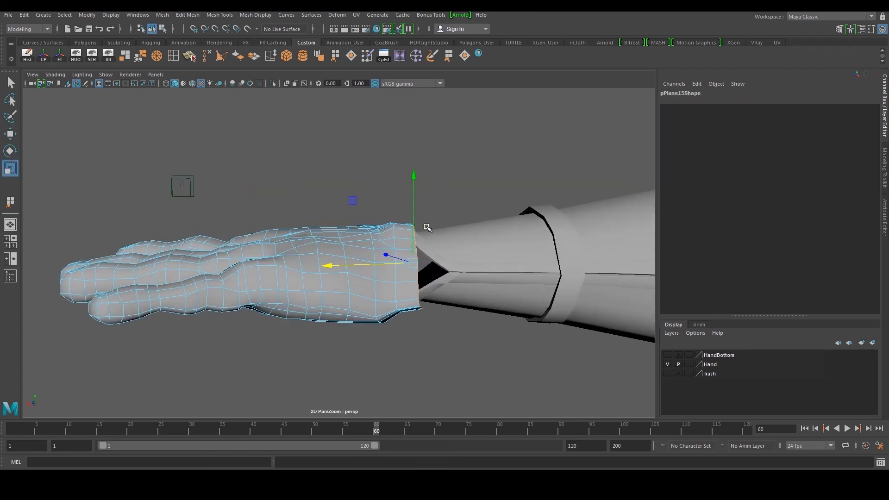
alt+drag(416, 189, 432, 265)
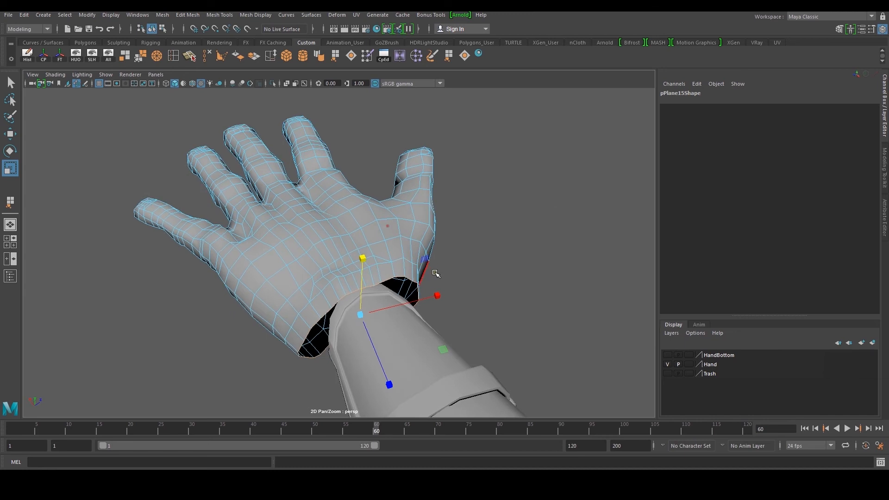
drag(434, 298, 423, 215)
key(F8)
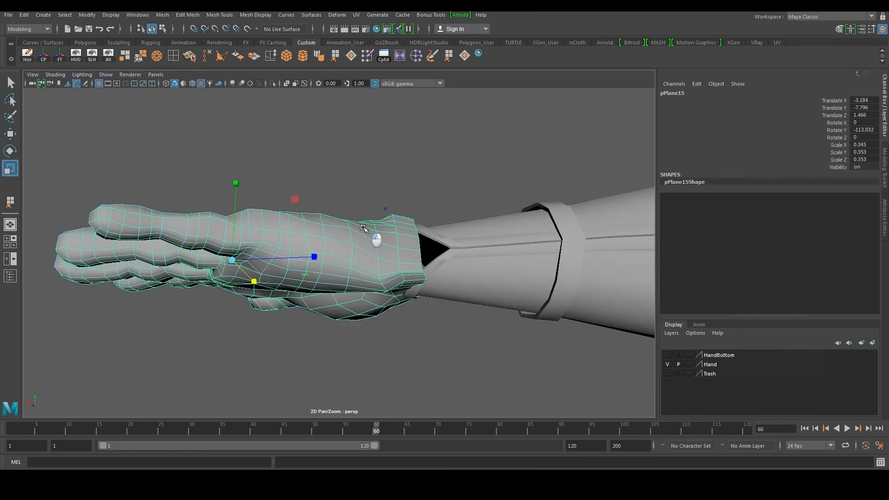
drag(232, 260, 218, 265)
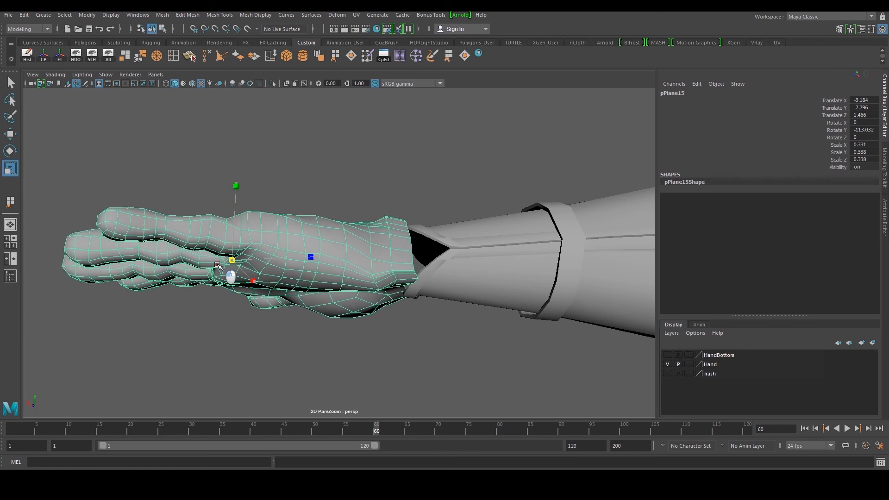
Select the forearm sleeve mesh in front view and isolate it from the rest of the scene
key(w)
click(347, 203)
alt+right_drag(347, 203, 321, 210)
alt+drag(321, 211, 508, 227)
alt+right_drag(509, 227, 431, 232)
alt+drag(431, 232, 408, 225)
alt+middle_drag(409, 224, 447, 248)
alt+drag(418, 252, 438, 262)
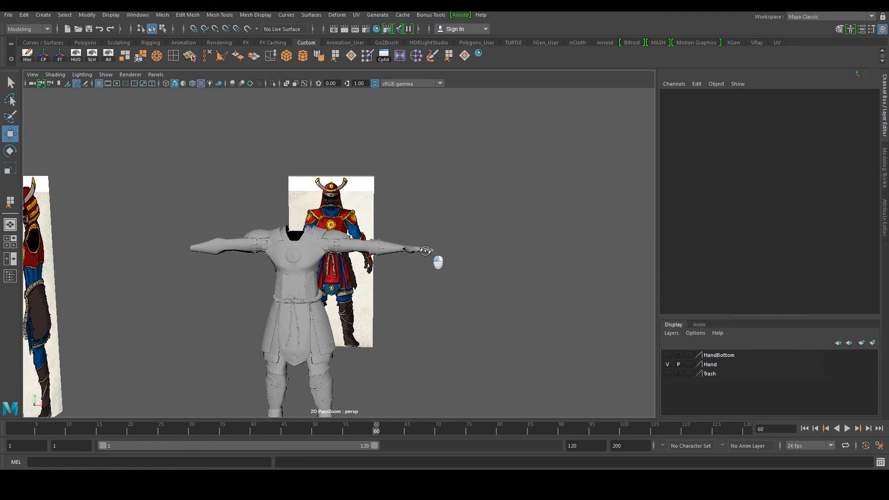
key(space)
key(space)
alt+middle_drag(326, 350, 365, 224)
alt+right_drag(365, 224, 350, 297)
click(363, 307)
alt+middle_drag(359, 311, 361, 286)
shift+click(352, 269)
alt+right_drag(361, 286, 347, 271)
scroll(350, 272, down, 1)
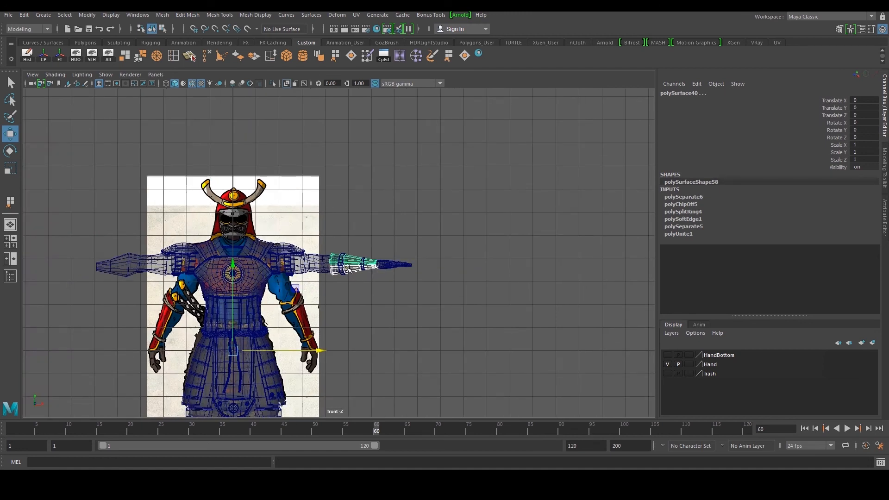
scroll(346, 269, up, 4)
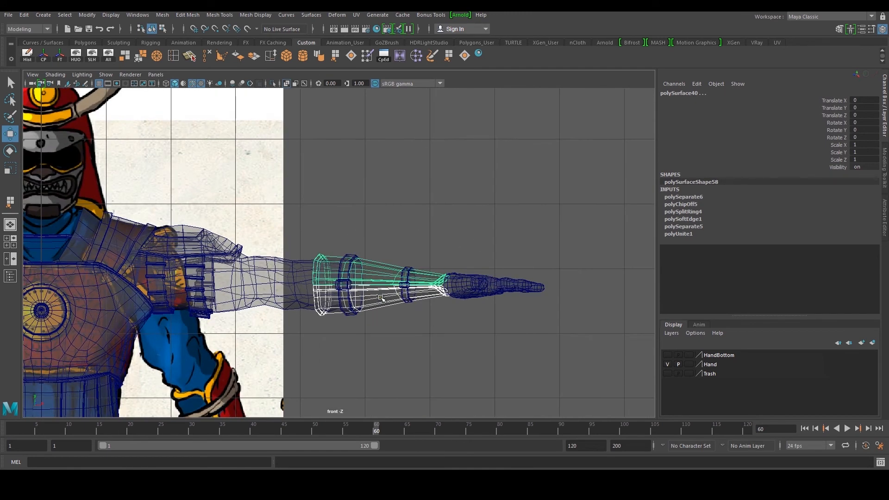
drag(523, 235, 338, 322)
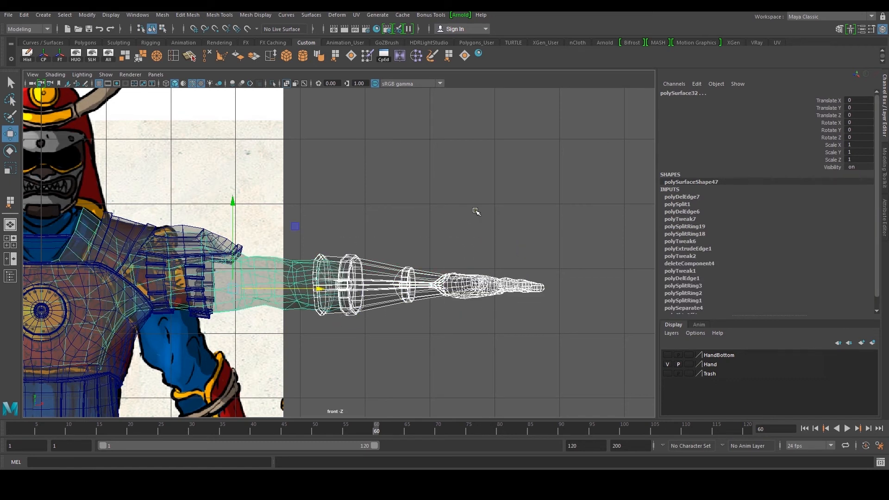
click(476, 211)
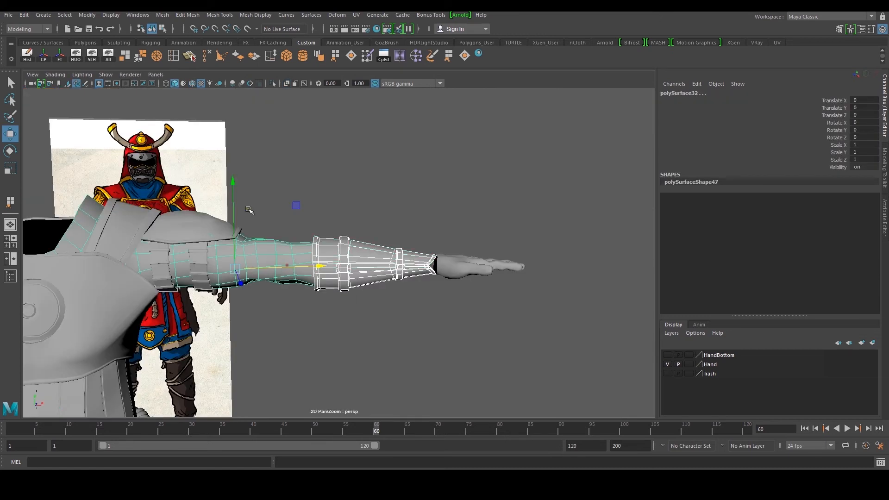
click(76, 55)
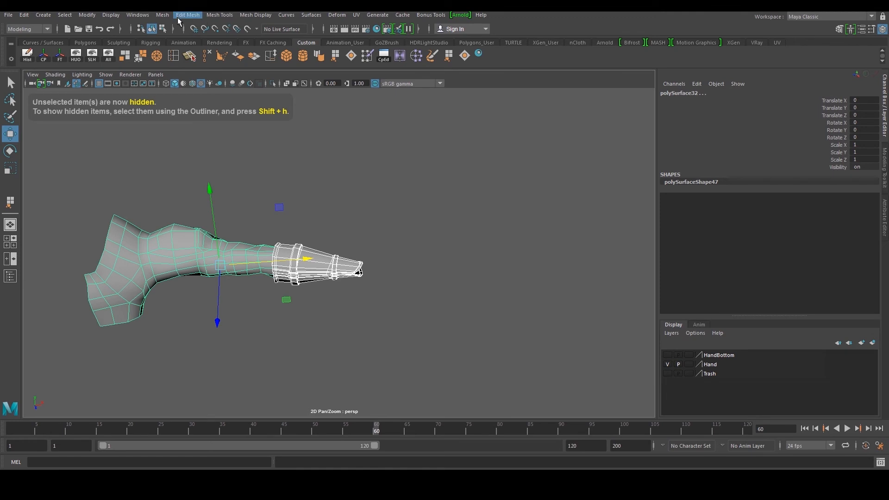
Add a lattice deformer to the sleeve with 8 S, 5 T and 3 U divisions
click(336, 15)
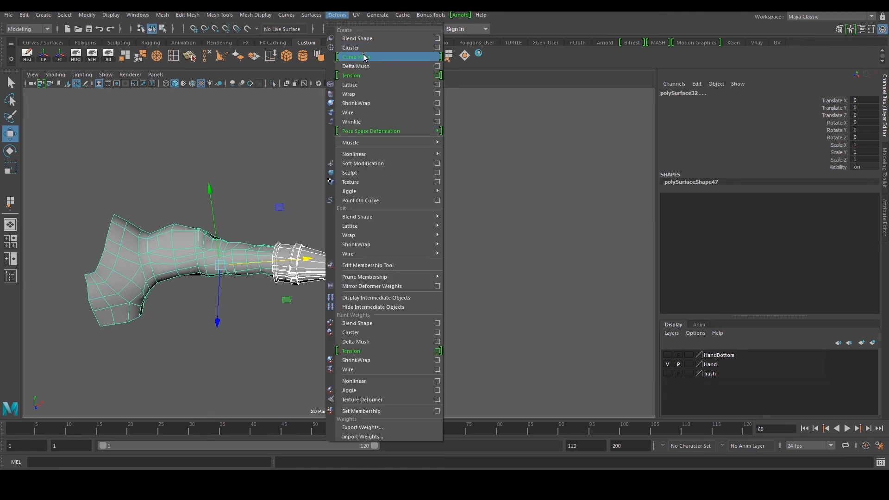
click(367, 87)
click(840, 189)
middle_drag(546, 190, 571, 186)
alt+drag(570, 185, 523, 175)
click(834, 204)
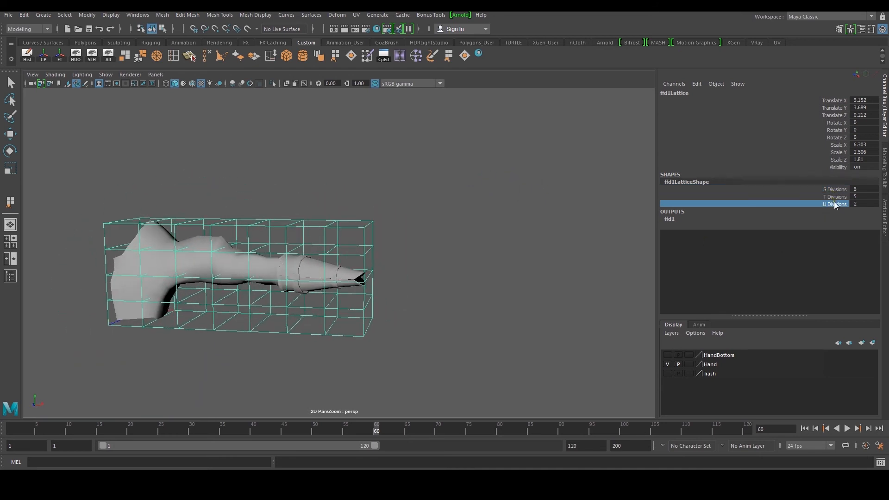
middle_drag(521, 183, 509, 183)
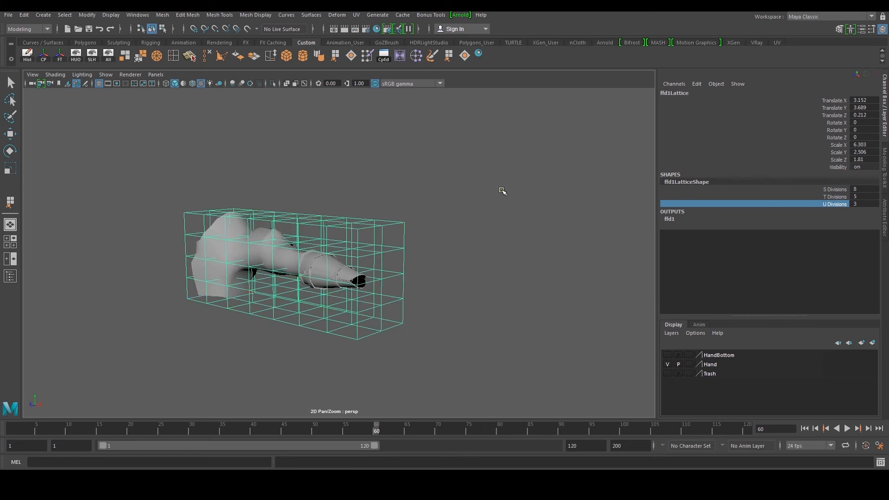
alt+drag(510, 184, 550, 184)
Select the lattice points at the sleeve's wrist end and scale them down to taper the opening
right_drag(366, 227, 364, 203)
alt+middle_drag(366, 204, 477, 190)
drag(492, 190, 328, 351)
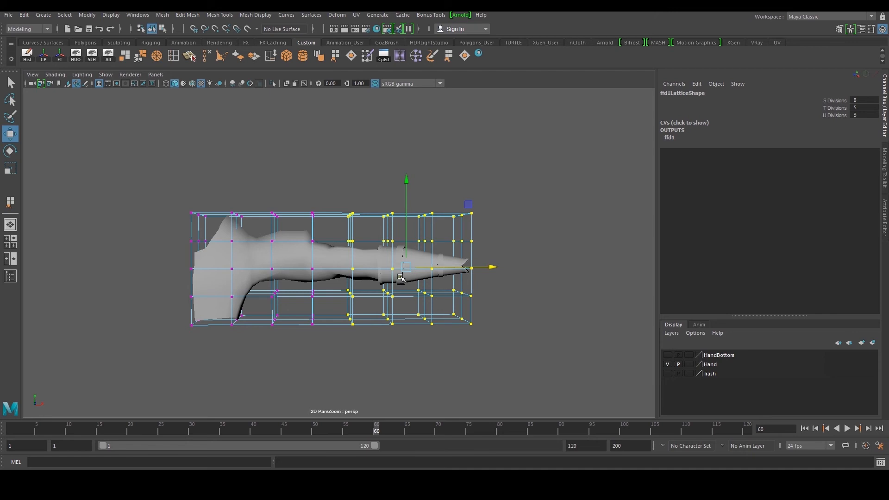
key(r)
scroll(417, 271, up, 2)
ctrl+drag(327, 176, 366, 374)
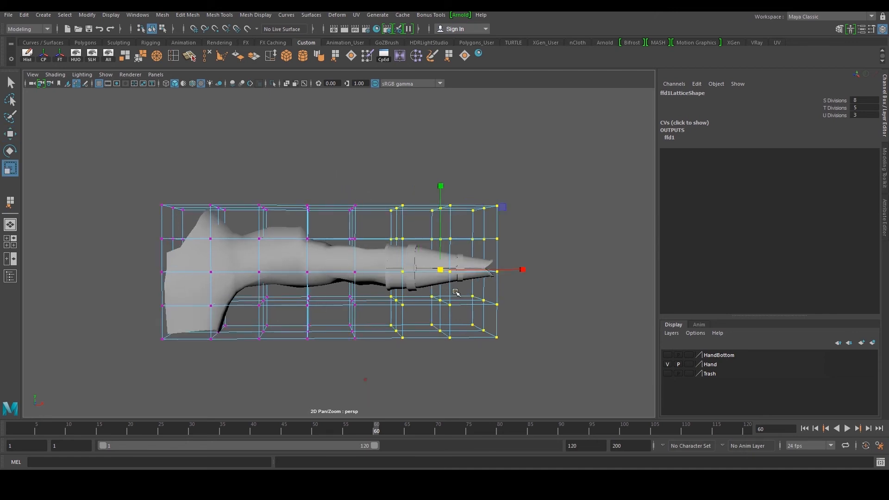
drag(442, 269, 365, 274)
drag(318, 309, 400, 244)
ctrl+drag(339, 298, 370, 388)
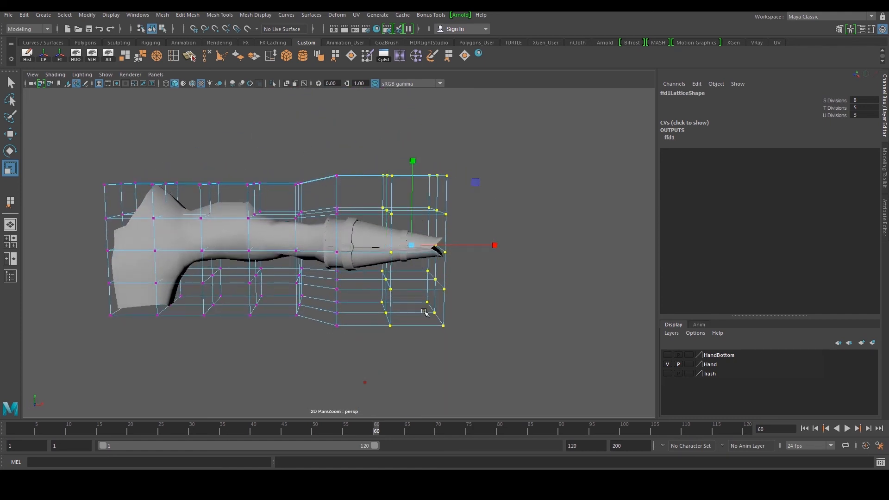
alt+middle_drag(425, 312, 373, 344)
drag(362, 277, 368, 277)
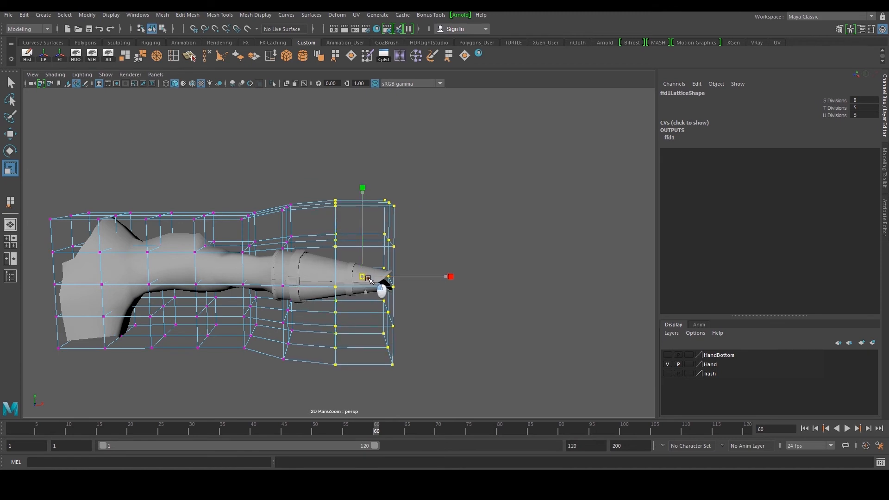
Scale the wrist-end lattice points further from several angles to narrow the sleeve around the hand
ctrl+drag(329, 323, 345, 326)
drag(388, 277, 390, 278)
ctrl+drag(411, 219, 412, 221)
alt+drag(389, 371, 382, 392)
ctrl+drag(362, 403, 411, 359)
alt+drag(408, 332, 374, 331)
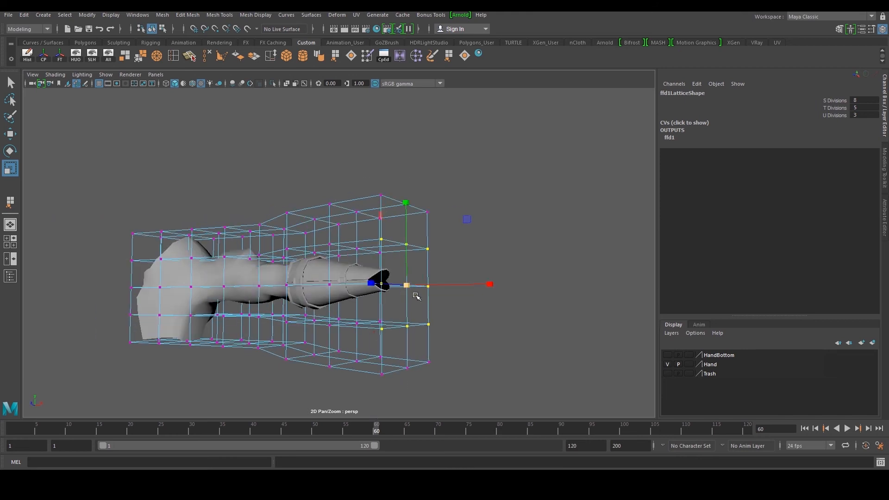
alt+drag(412, 287, 336, 294)
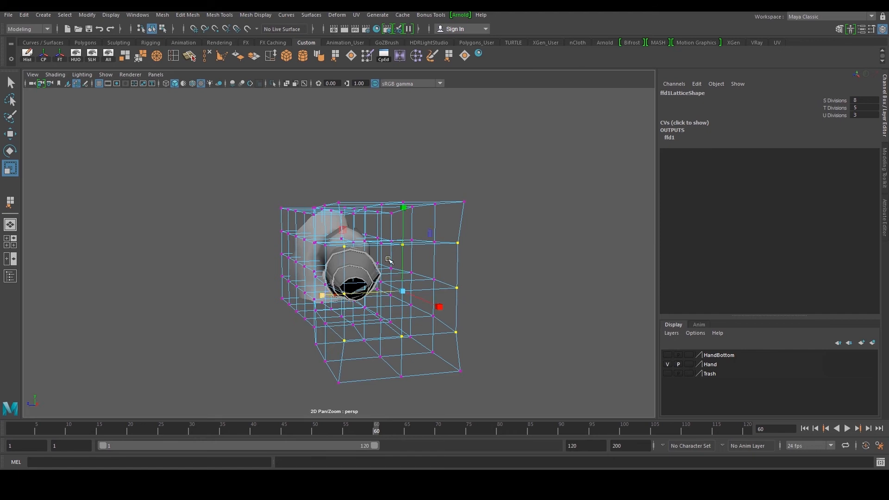
drag(404, 207, 478, 213)
scroll(458, 241, up, 3)
scroll(420, 261, down, 5)
drag(448, 216, 288, 346)
drag(329, 269, 331, 268)
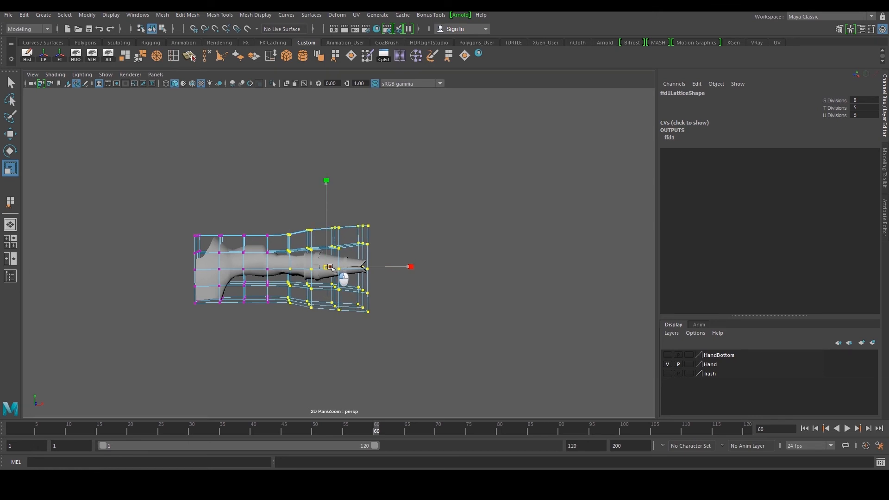
Select the middle lattice column and scale and move it to reshape the sleeve's midsection
drag(282, 221, 299, 318)
drag(292, 266, 298, 268)
alt+middle_drag(298, 269, 347, 278)
alt+right_drag(347, 278, 369, 281)
mouse_move(369, 281)
alt+mouse_down()
mouse_move(388, 271)
mouse_move(369, 297)
alt+mouse_up()
drag(327, 221, 352, 388)
drag(340, 292, 372, 287)
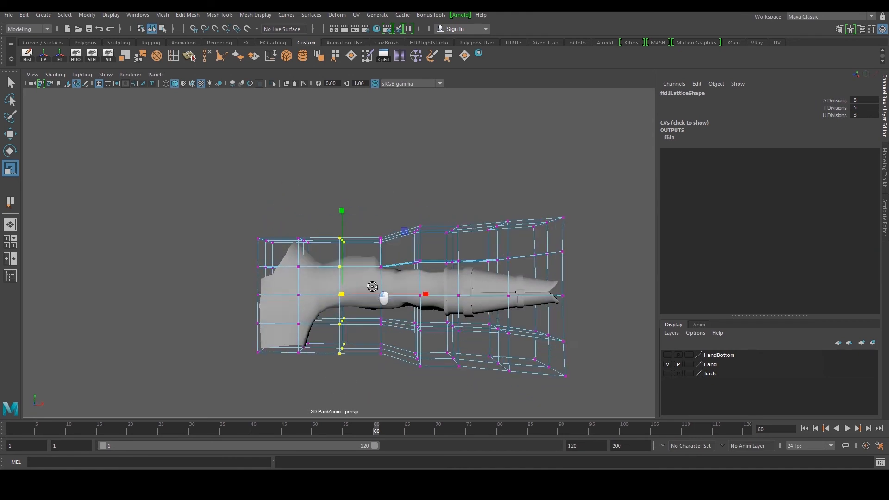
alt+middle_drag(403, 315, 359, 303)
drag(388, 314, 388, 314)
key(w)
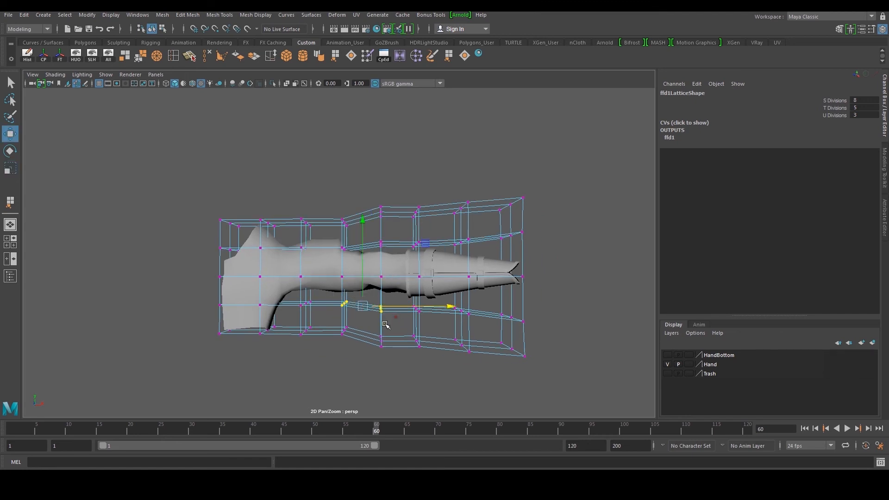
drag(364, 227, 364, 229)
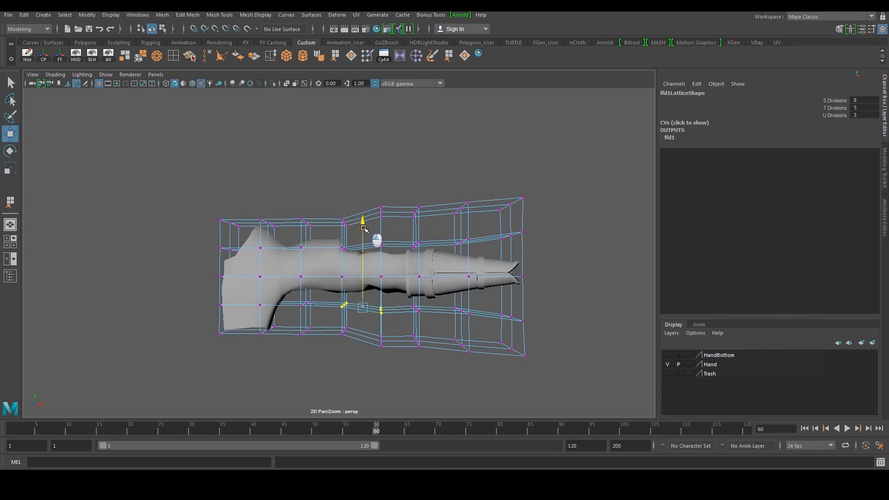
Select the sleeve mesh and delete its history to bake in the lattice deformation
click(446, 253)
scroll(407, 262, up, 3)
click(385, 268)
shift+click(459, 266)
shift+click(470, 266)
shift+click(544, 270)
shift+click(513, 295)
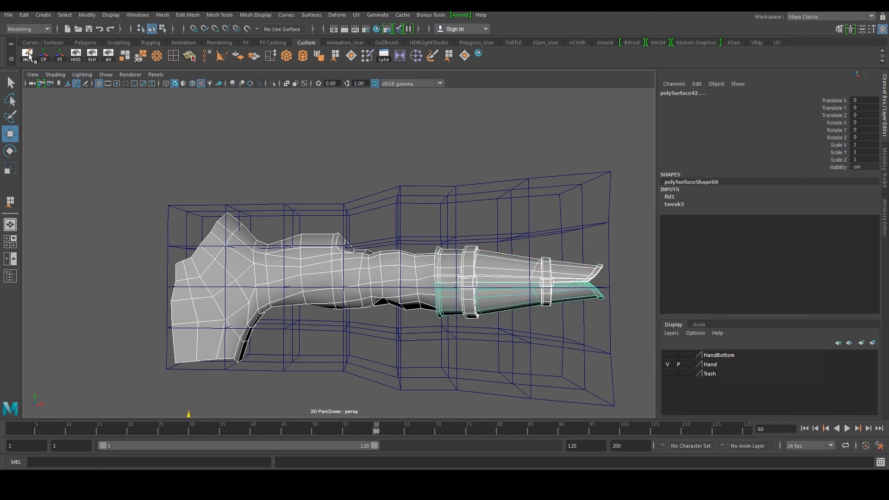
click(28, 55)
Select the hand and nudge it into the end of the sleeve, adjusting its scale slightly
click(398, 170)
alt+drag(396, 230, 332, 268)
click(371, 278)
click(349, 277)
scroll(327, 291, down, 5)
scroll(328, 291, up, 5)
alt+middle_drag(328, 254, 264, 251)
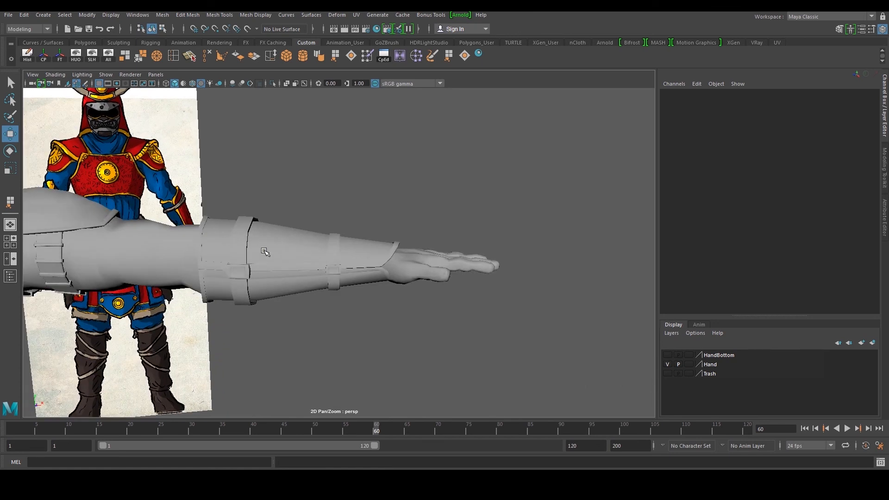
alt+drag(264, 250, 347, 256)
scroll(340, 242, down, 6)
scroll(348, 256, up, 4)
click(368, 254)
scroll(365, 256, down, 3)
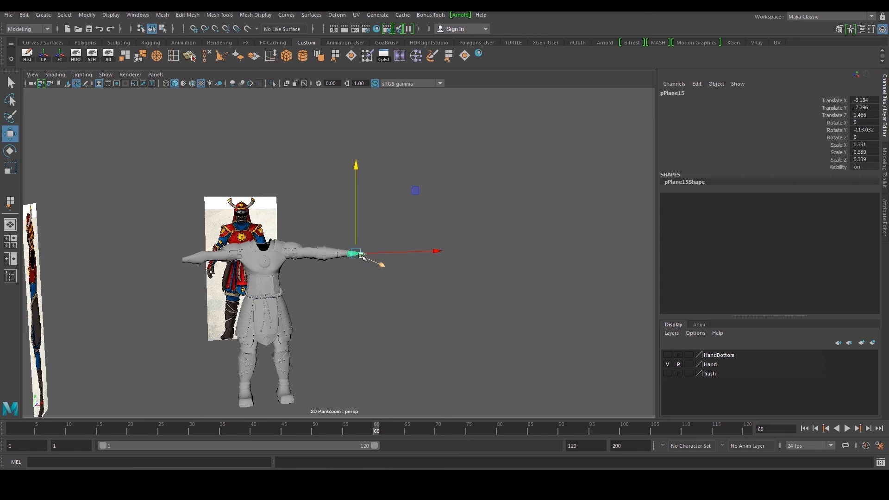
scroll(355, 262, up, 5)
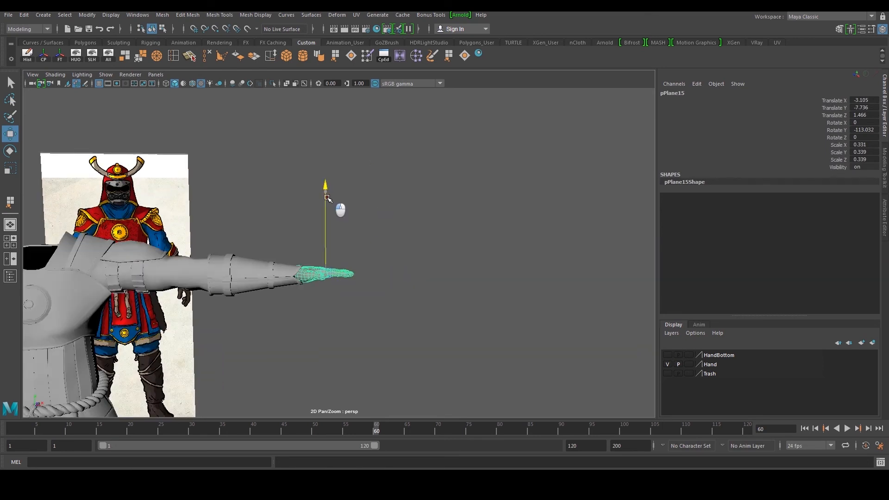
alt+drag(327, 199, 270, 250)
alt+middle_drag(270, 250, 268, 231)
alt+drag(269, 231, 298, 264)
key(r)
drag(221, 256, 229, 258)
Extrude the hand's wrist edge loop into the sleeve
key(w)
drag(262, 286, 373, 214)
drag(470, 313, 480, 319)
alt+drag(417, 218, 386, 297)
scroll(334, 280, up, 5)
alt+drag(334, 279, 250, 232)
alt+middle_drag(310, 332, 302, 272)
scroll(302, 272, up, 5)
right_drag(316, 290, 343, 280)
key(w)
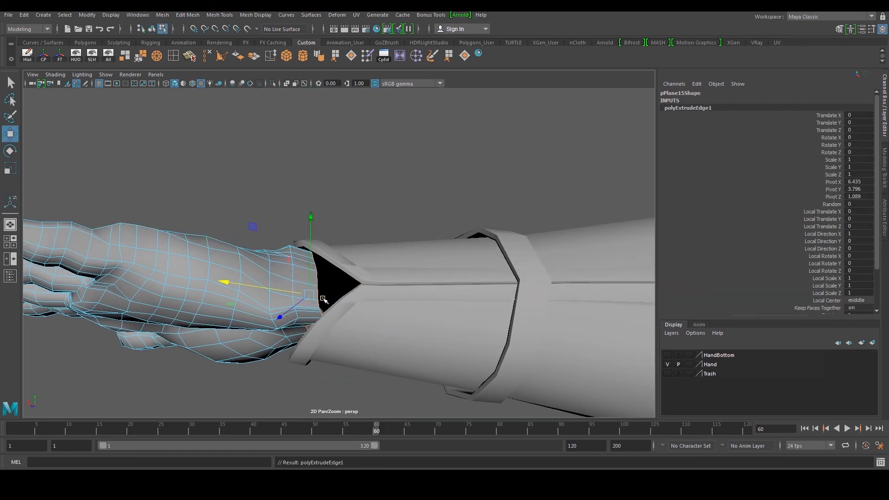
Scale the extruded wrist edge loop down so it fits inside the sleeve opening
alt+drag(269, 282, 336, 317)
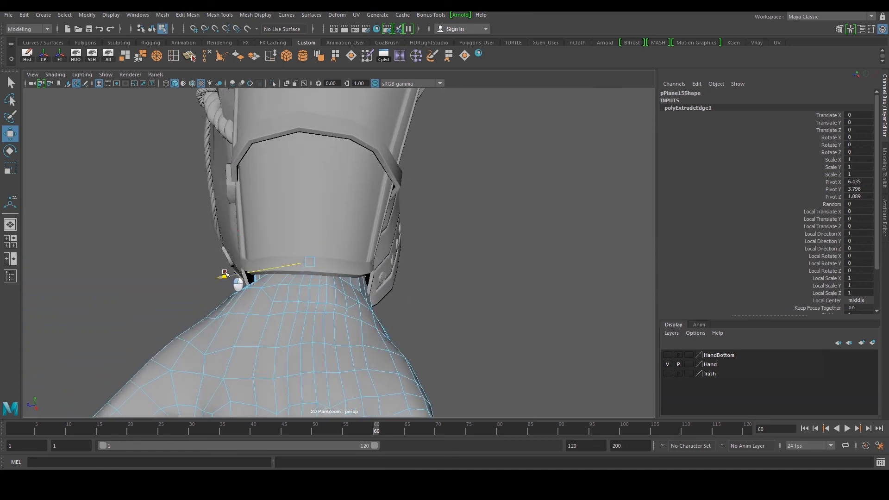
alt+drag(230, 278, 241, 198)
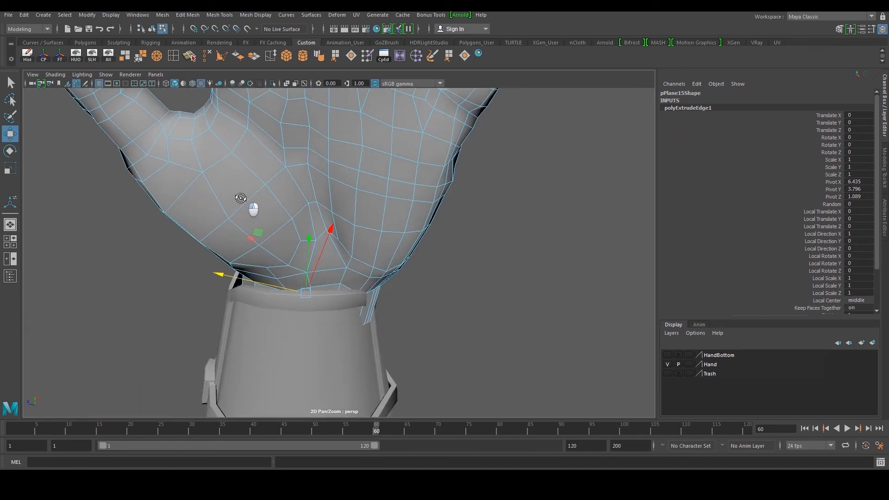
key(r)
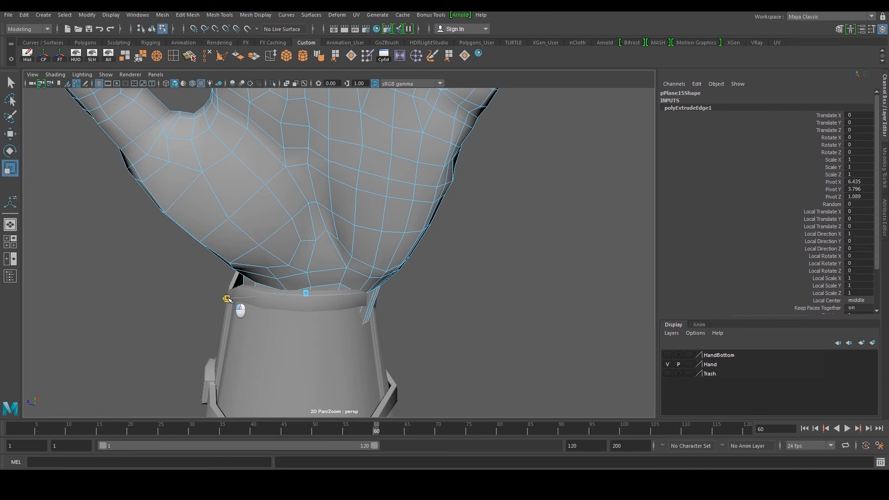
alt+drag(227, 299, 318, 239)
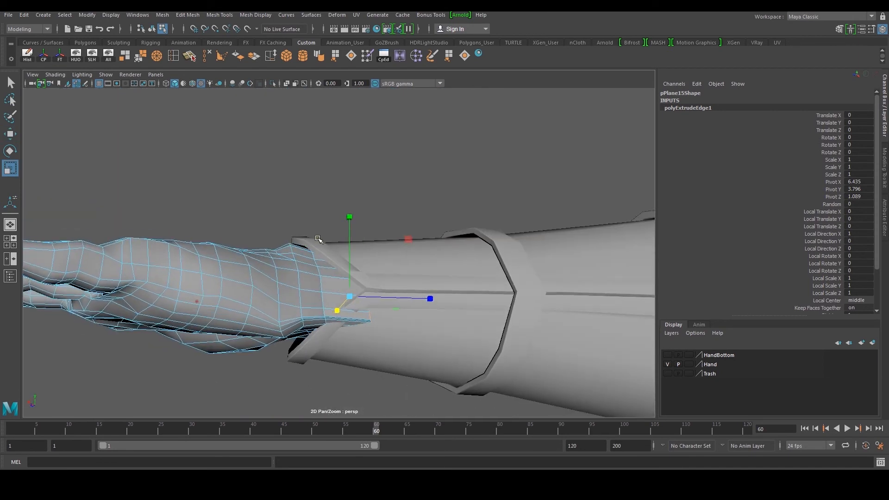
click(322, 281)
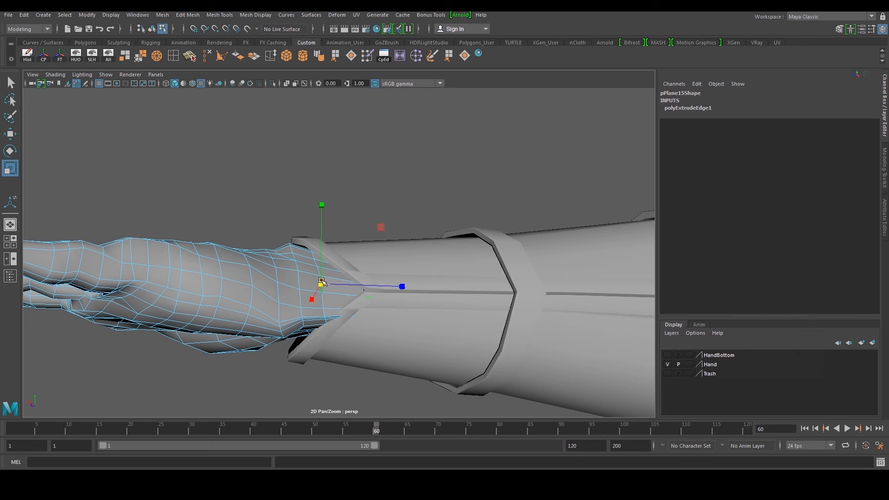
drag(308, 292, 357, 267)
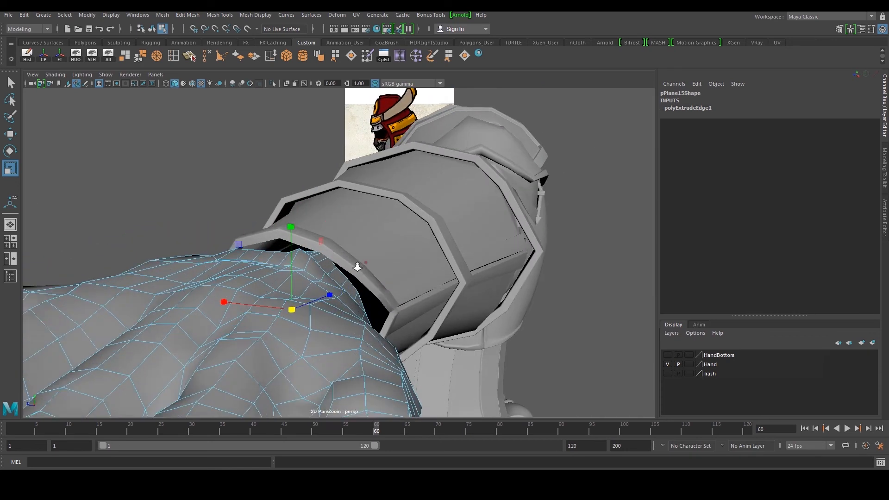
Switch to vertex mode and move individual wrist loop vertices to sit inside the sleeve's rim
scroll(357, 266, up, 1)
key(F9)
scroll(282, 254, up, 3)
click(250, 244)
key(w)
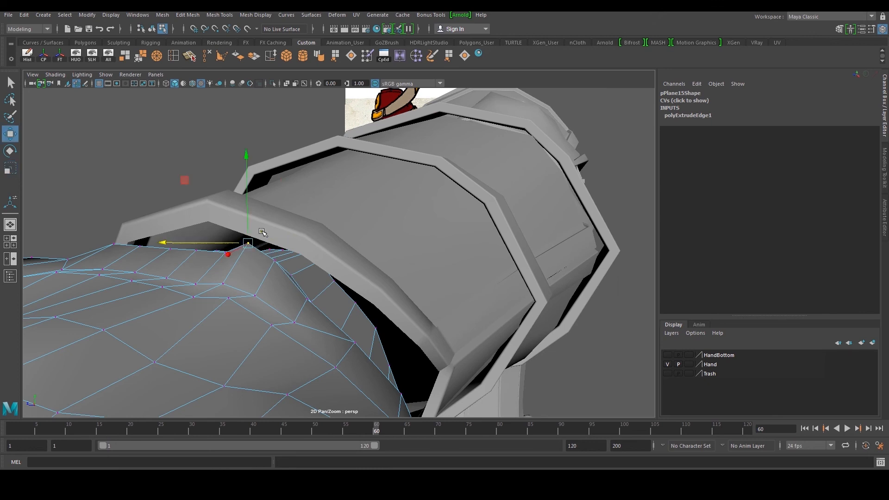
drag(248, 180, 302, 262)
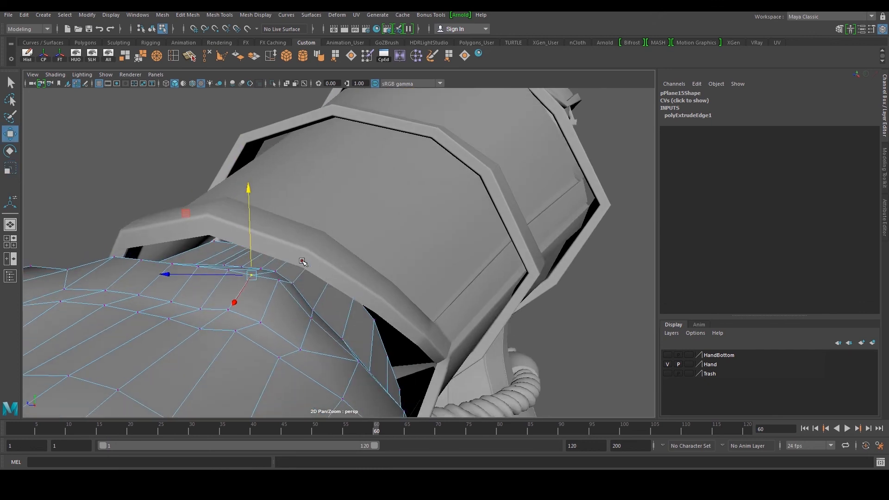
click(279, 285)
right_drag(287, 297, 284, 242)
key(ctrl+z)
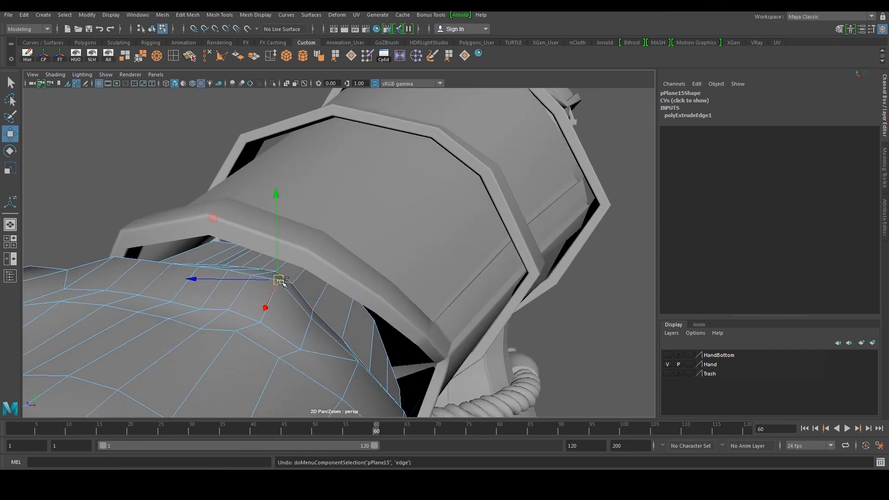
alt+drag(284, 246, 365, 211)
scroll(364, 212, down, 4)
scroll(334, 218, up, 3)
alt+drag(290, 211, 344, 208)
click(359, 183)
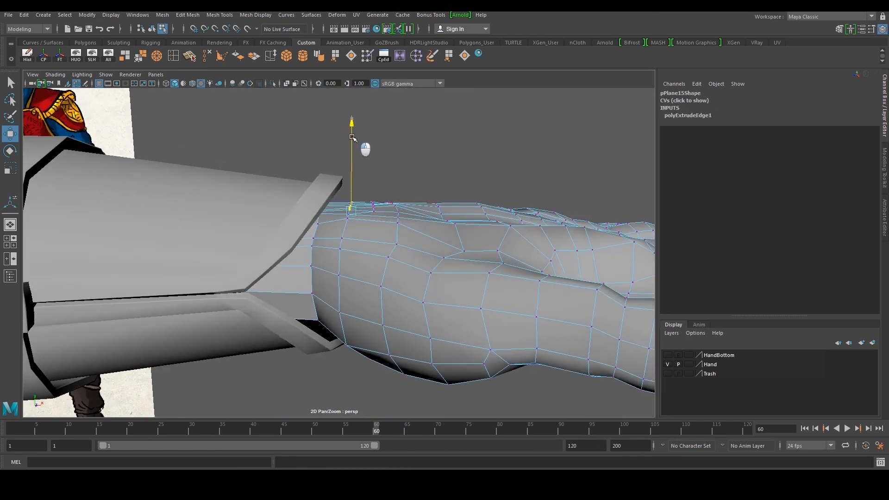
alt+drag(352, 135, 381, 261)
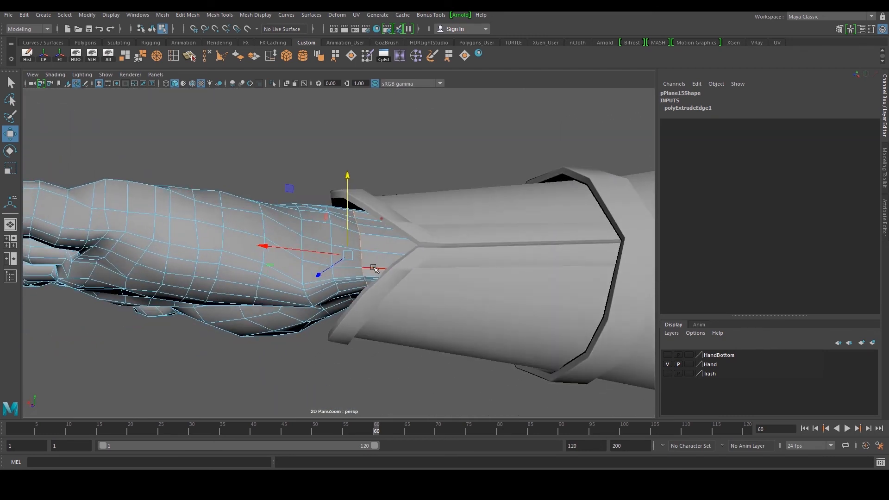
With the Multi-Cut tool, cut a new edge across the palm into the wrist extension and delete the redundant edge it replaces
scroll(379, 267, up, 4)
right_drag(367, 227, 407, 211)
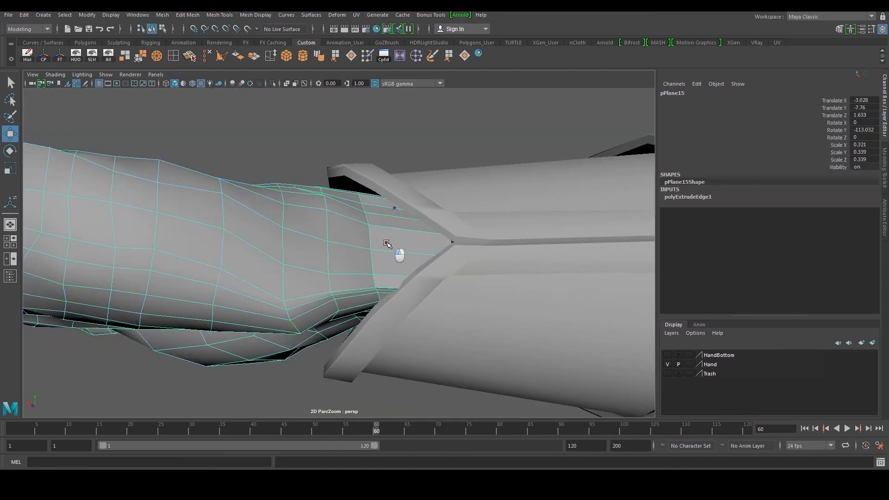
click(74, 56)
alt+drag(297, 194, 362, 307)
alt+drag(440, 239, 365, 216)
alt+middle_drag(387, 224, 361, 239)
alt+drag(279, 187, 422, 276)
alt+drag(262, 158, 262, 203)
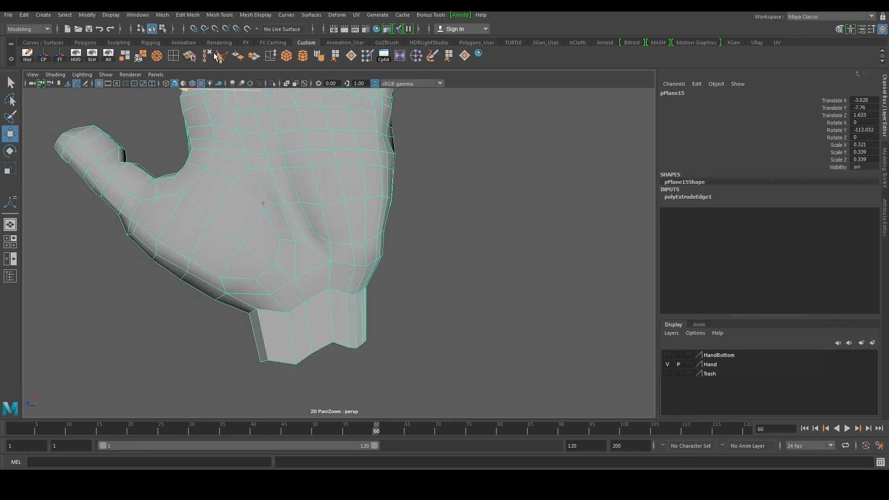
click(190, 59)
click(309, 166)
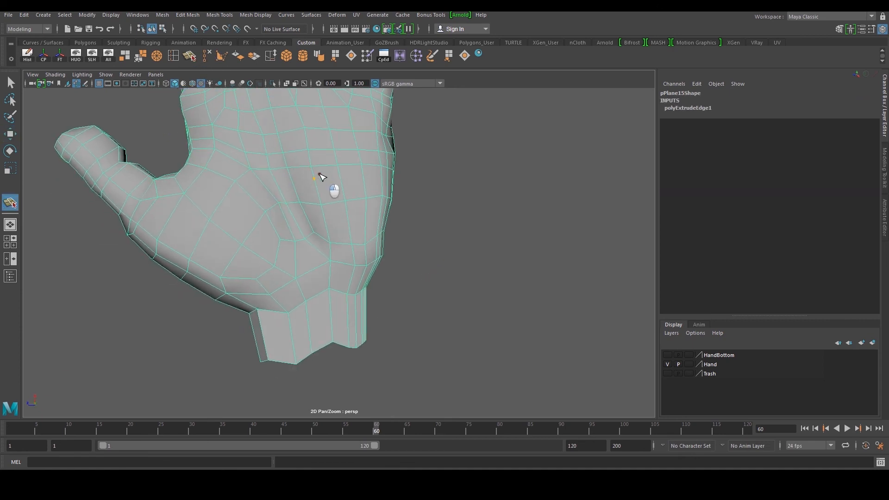
key(w)
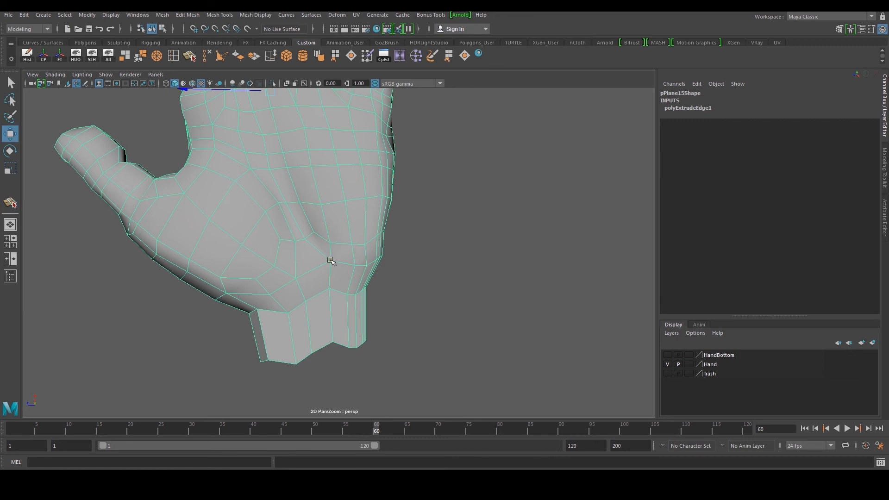
key(y)
click(324, 346)
key(w)
click(332, 297)
alt+middle_drag(245, 134, 240, 128)
click(207, 57)
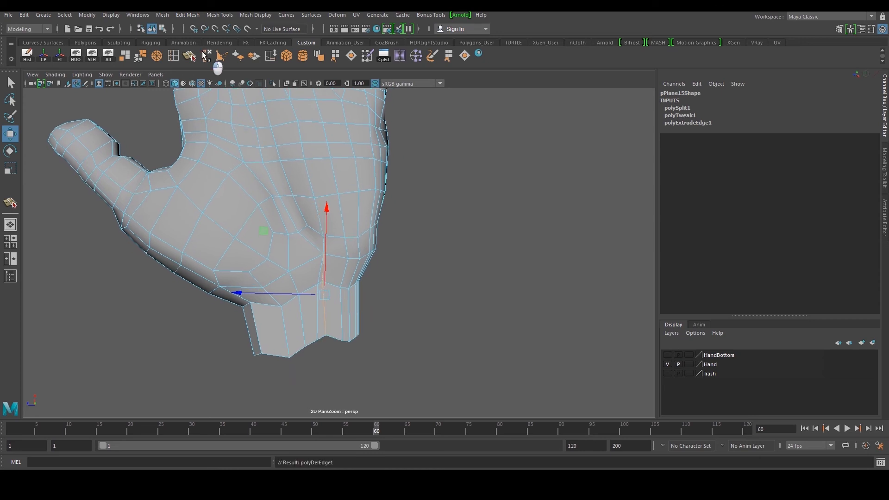
Cut a new edge from the back of the hand down through the wrist and delete the edge it replaces
click(189, 56)
alt+drag(342, 186, 303, 186)
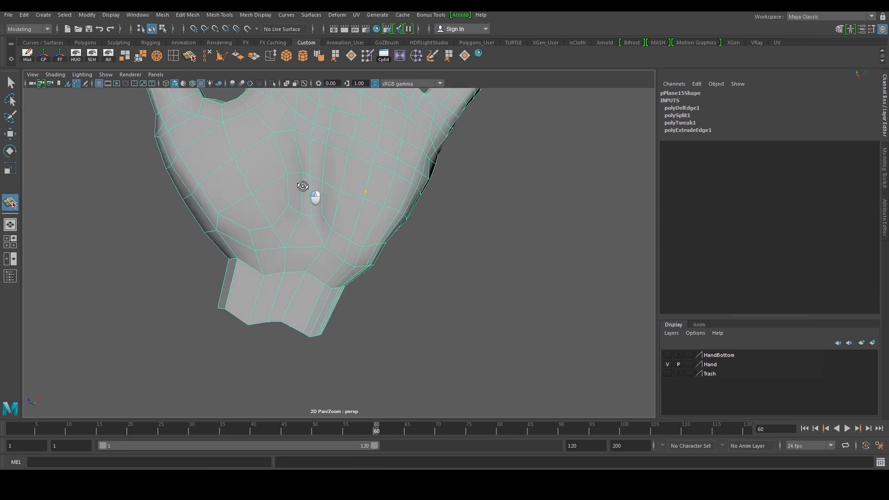
alt+drag(348, 225, 382, 223)
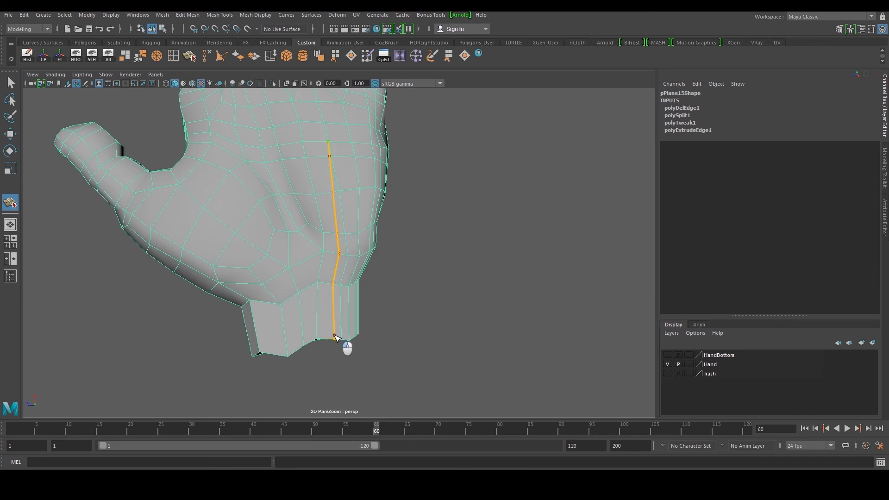
key(w)
alt+drag(338, 217, 287, 195)
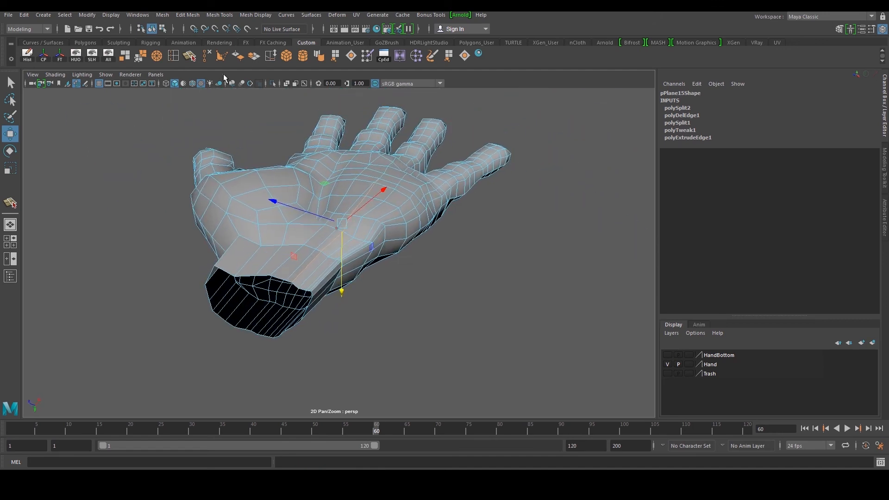
click(207, 56)
Cut an edge along the side of the hand into the wrist and delete the old edge loop beside it
mouse_move(357, 259)
alt+mouse_down()
mouse_move(446, 327)
mouse_move(447, 297)
mouse_move(373, 264)
alt+mouse_up()
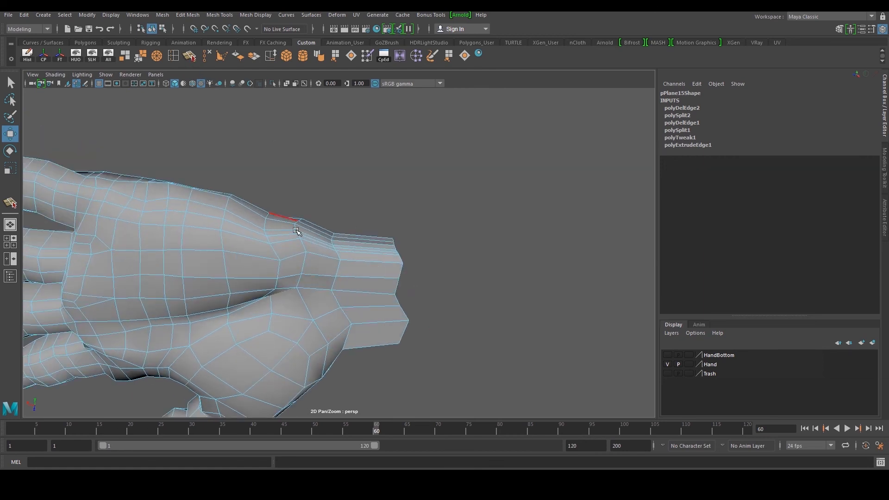
click(190, 56)
scroll(288, 277, up, 4)
click(136, 250)
click(251, 272)
click(423, 276)
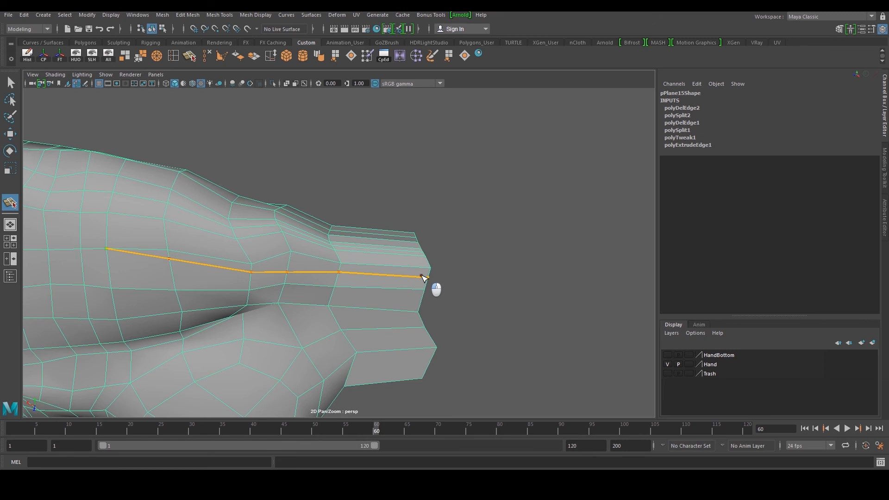
key(w)
double_click(417, 268)
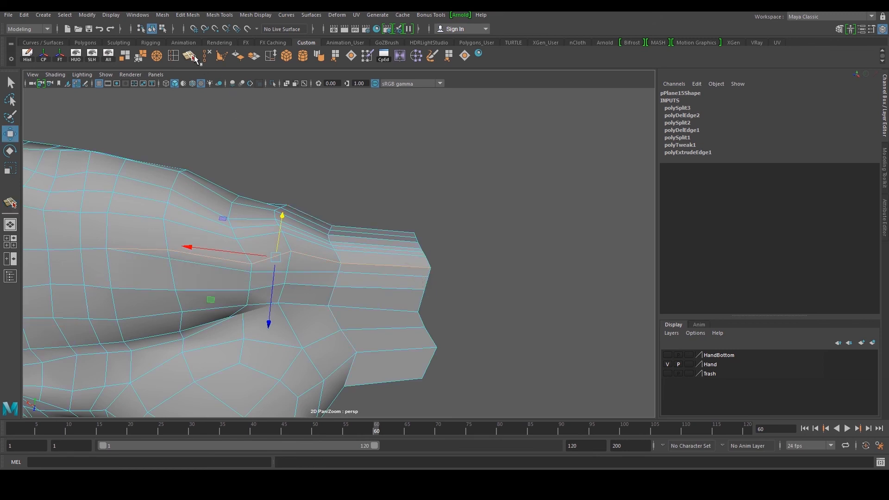
click(190, 56)
alt+middle_drag(231, 194, 234, 203)
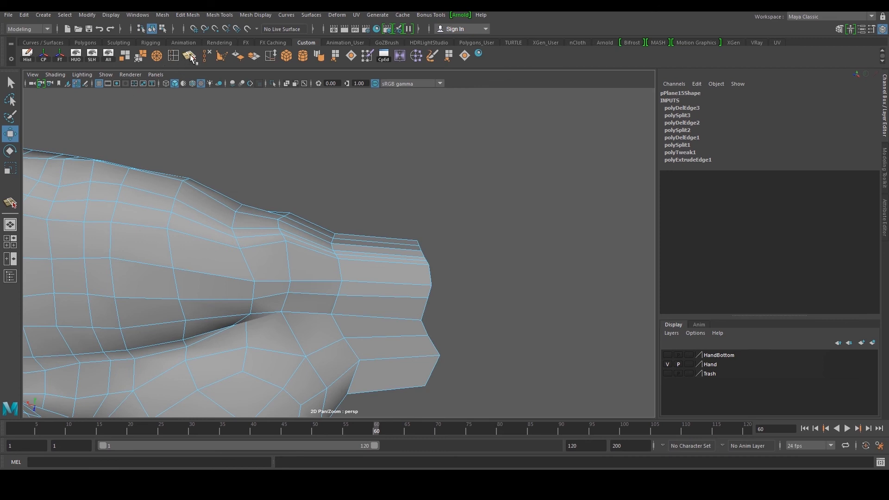
click(190, 55)
Cut another edge from the hand's side to the wrist opening and delete the edge it replaces
scroll(166, 234, down, 3)
click(167, 232)
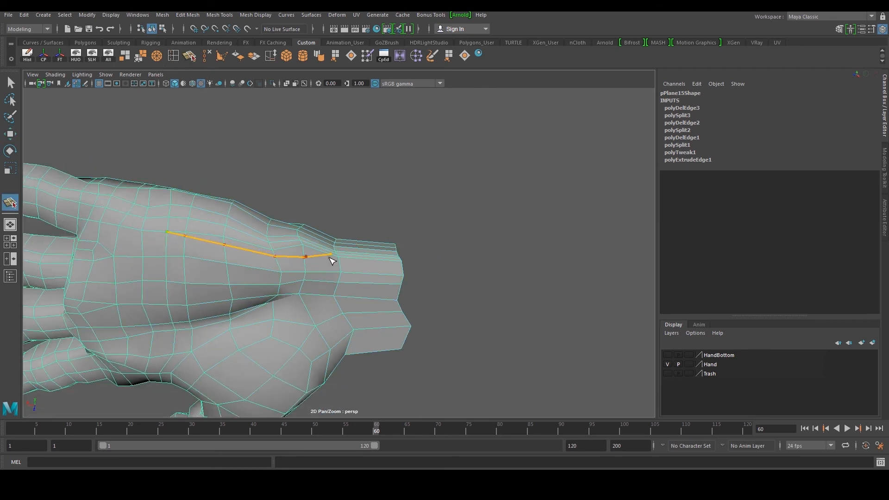
click(403, 268)
key(w)
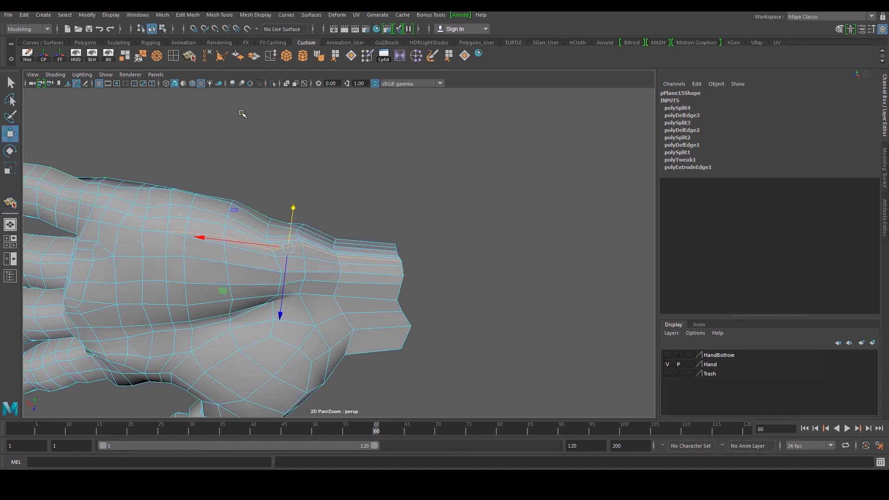
click(207, 58)
Cut a further edge from the forearm side to the wrist end and delete the redundant edge it replaces
scroll(294, 222, up, 3)
alt+middle_drag(220, 208, 291, 224)
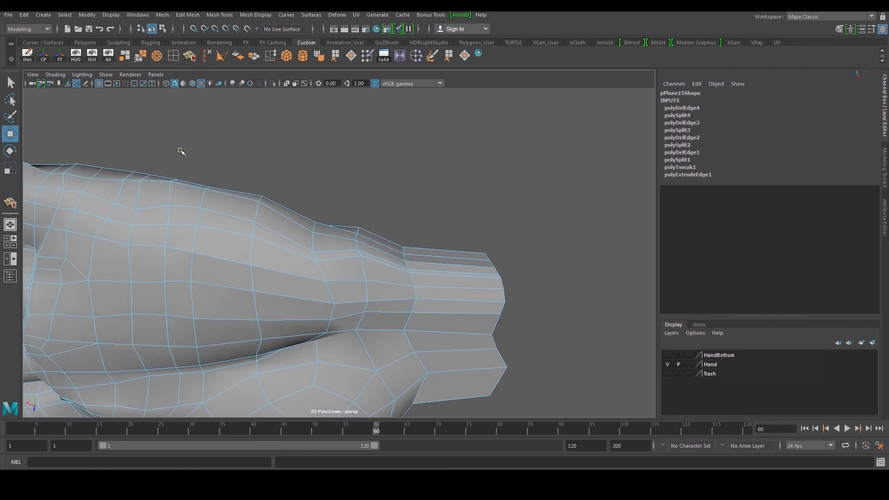
key(y)
click(133, 226)
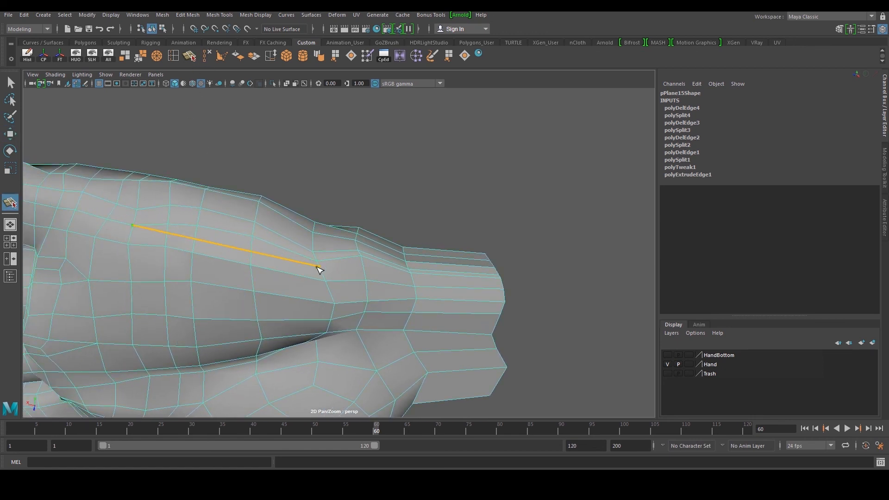
click(364, 268)
click(414, 277)
key(w)
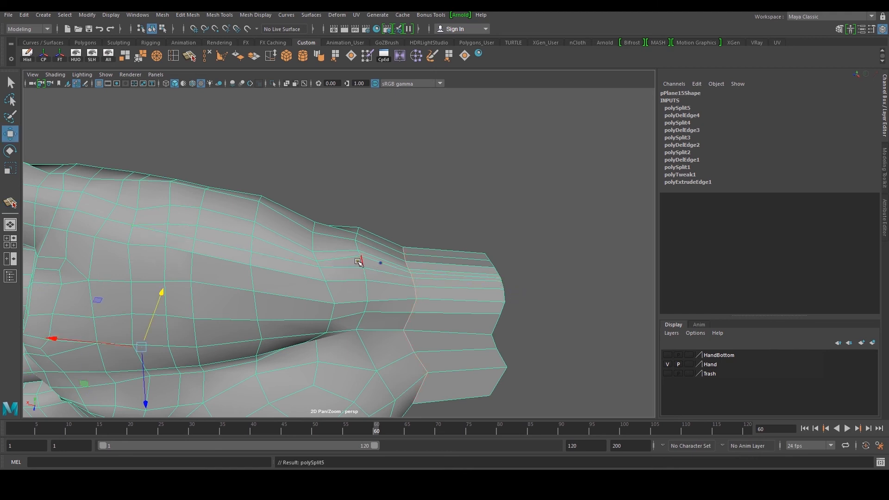
click(193, 60)
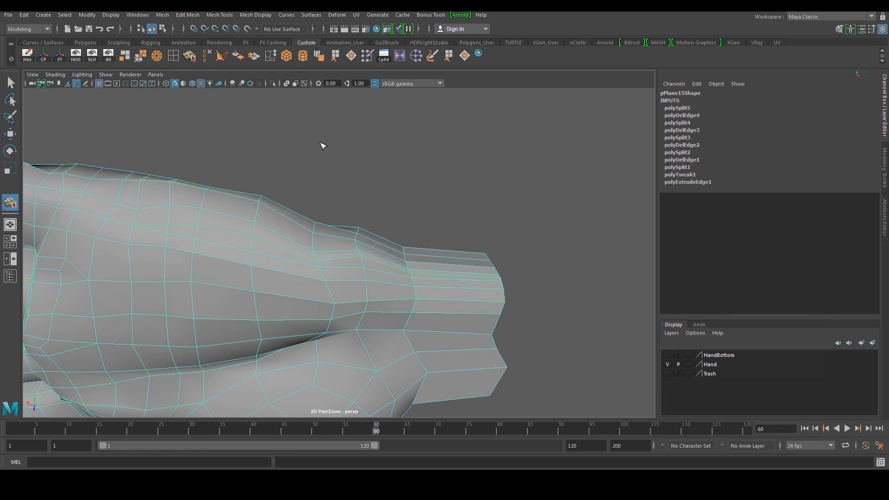
alt+drag(324, 142, 310, 154)
key(ctrl+z)
key(w)
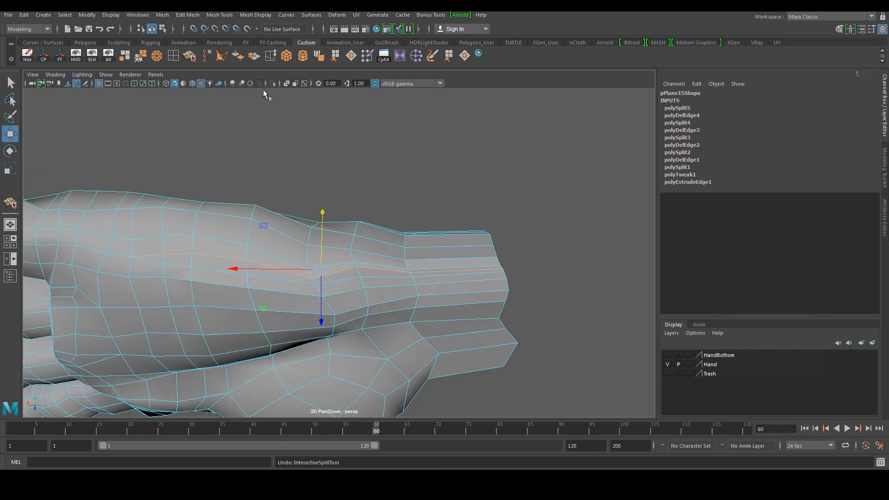
click(207, 57)
Move wrist vertices to even out the edge flow, then delete a leftover edge
alt+drag(322, 184, 311, 198)
right_drag(317, 277, 300, 288)
click(303, 293)
drag(305, 233, 305, 219)
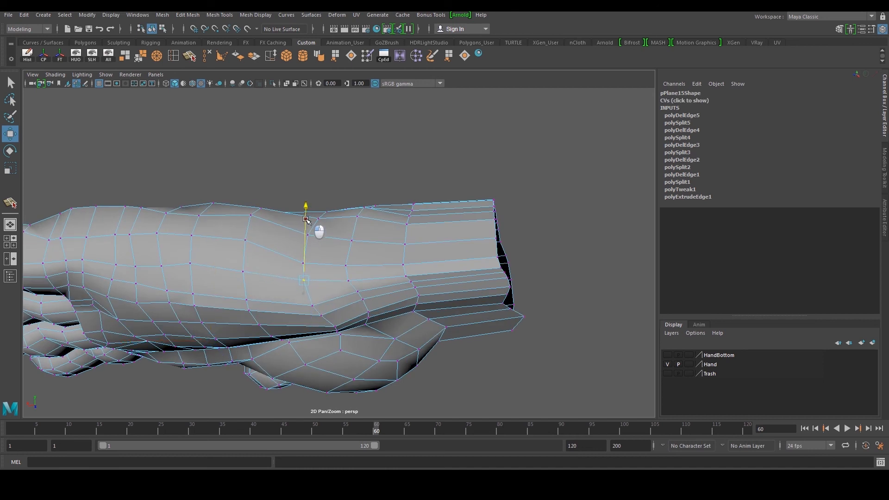
right_drag(416, 262, 414, 251)
click(373, 264)
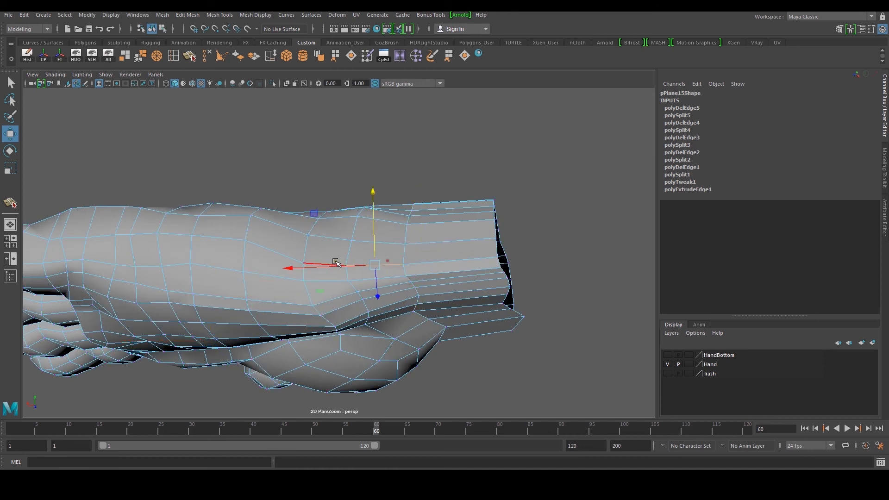
shift+click(470, 259)
shift+click(324, 265)
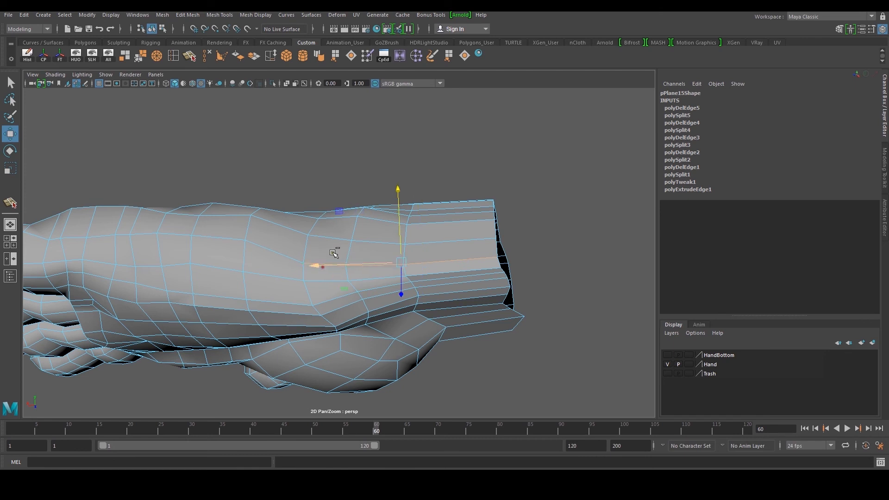
drag(396, 194, 368, 264)
drag(423, 270, 422, 276)
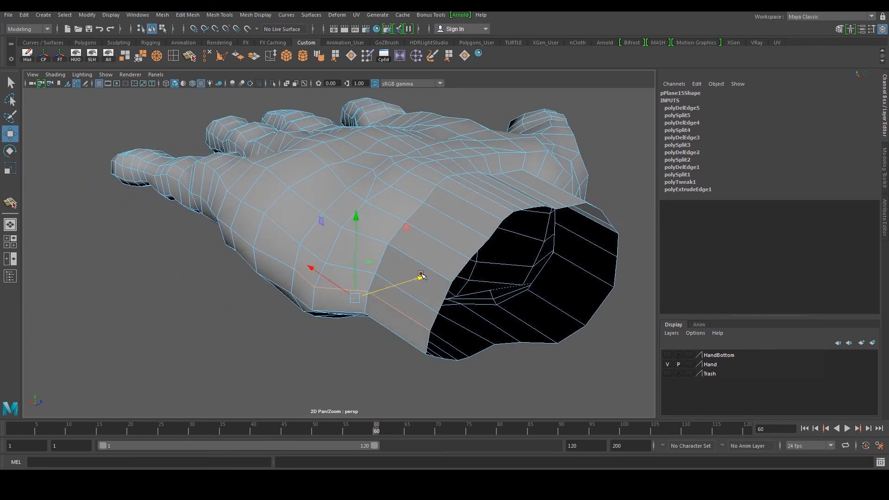
click(207, 56)
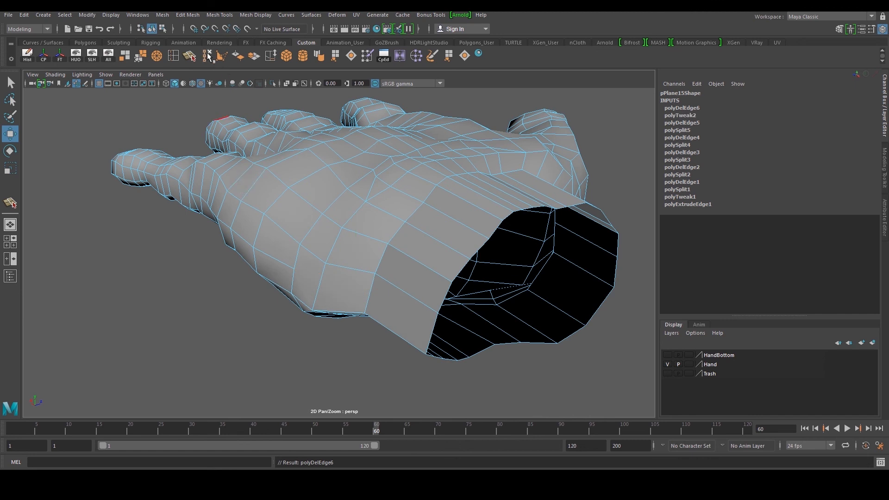
Cut an edge across the back of the hand toward the wrist and delete the redundant edge loop next to it
click(190, 56)
alt+drag(361, 235, 384, 233)
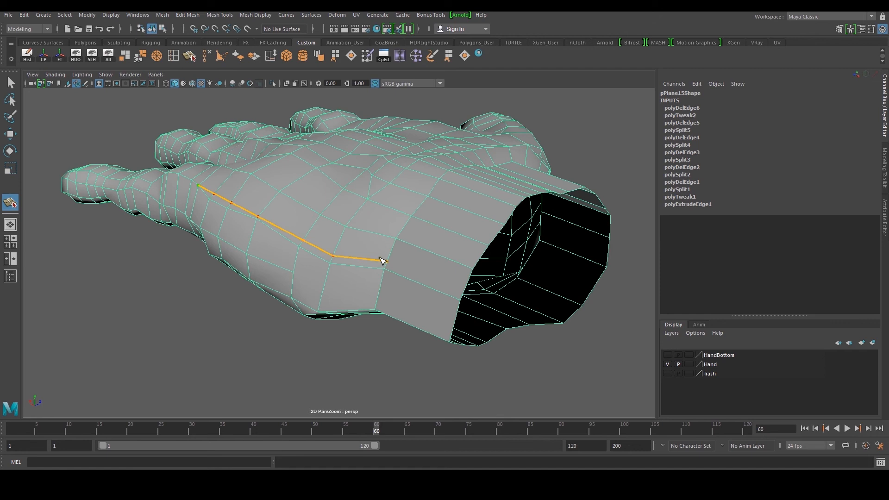
click(386, 264)
click(460, 290)
key(w)
right_drag(419, 281, 412, 269)
double_click(412, 277)
alt+drag(353, 265, 347, 256)
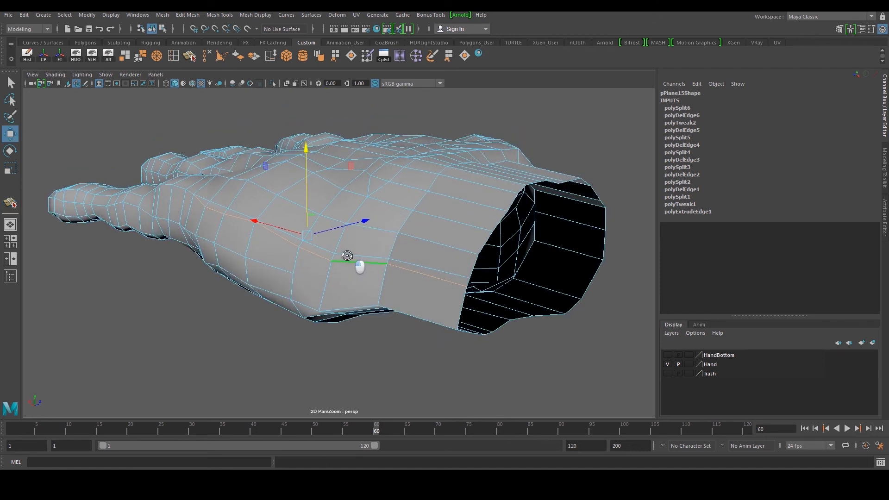
click(207, 56)
alt+drag(352, 204, 257, 127)
Cut an edge along the side of the forearm to the wrist opening and delete the edge it replaces
key(y)
alt+drag(204, 185, 196, 250)
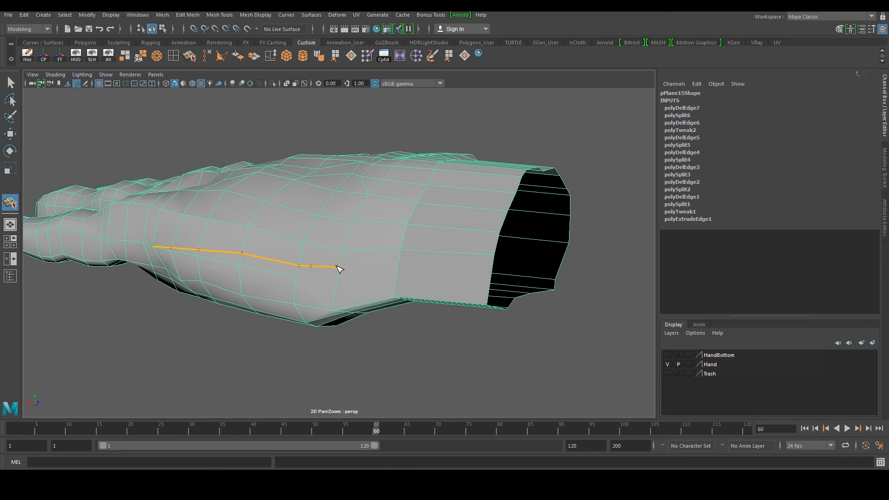
click(488, 277)
key(w)
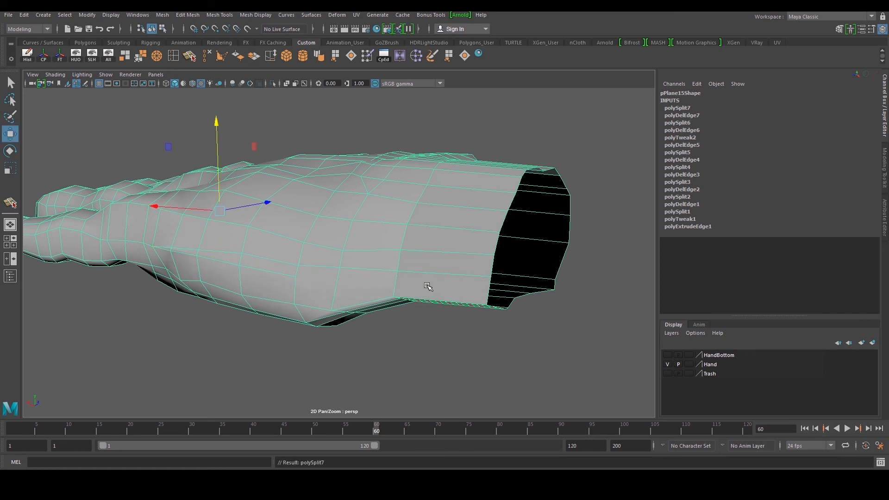
click(208, 57)
alt+drag(371, 199, 414, 173)
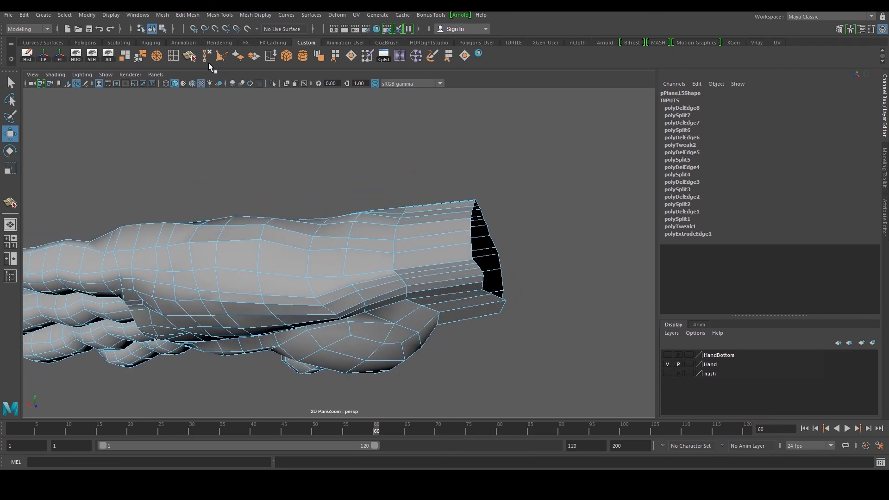
Cut an edge along the top of the forearm to the wrist end and delete the old edge beside it
key(y)
click(192, 270)
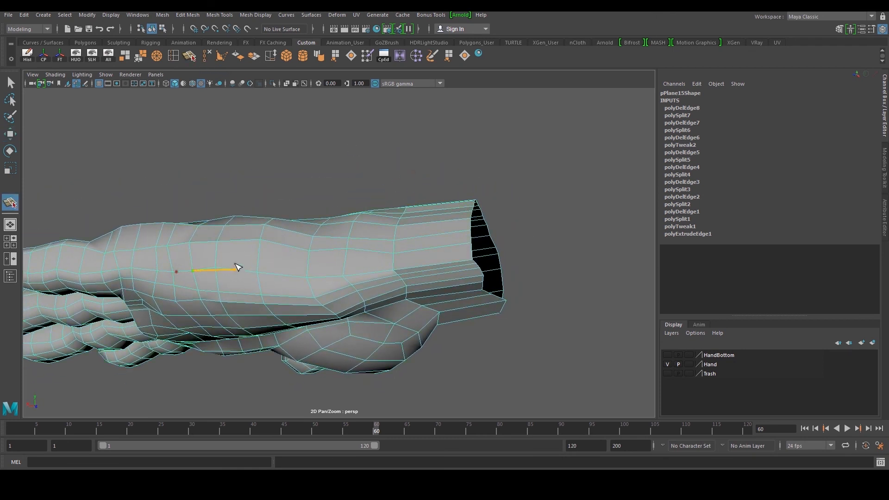
click(348, 265)
click(393, 263)
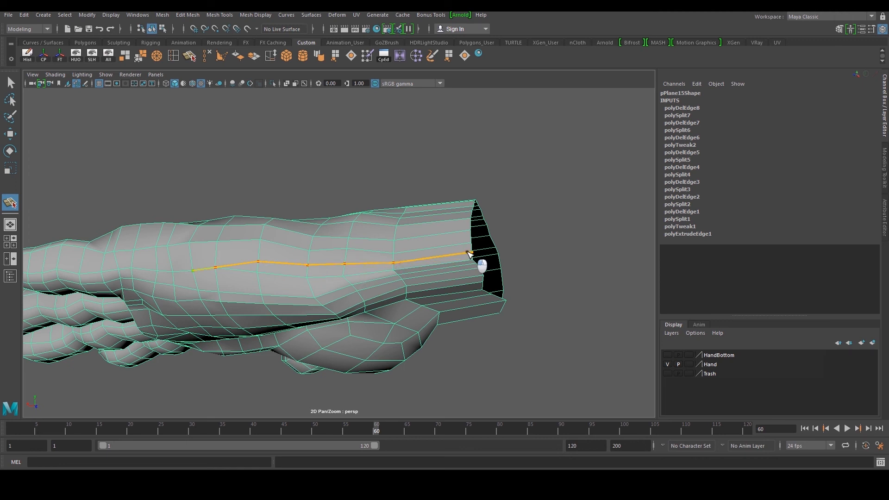
click(469, 254)
key(w)
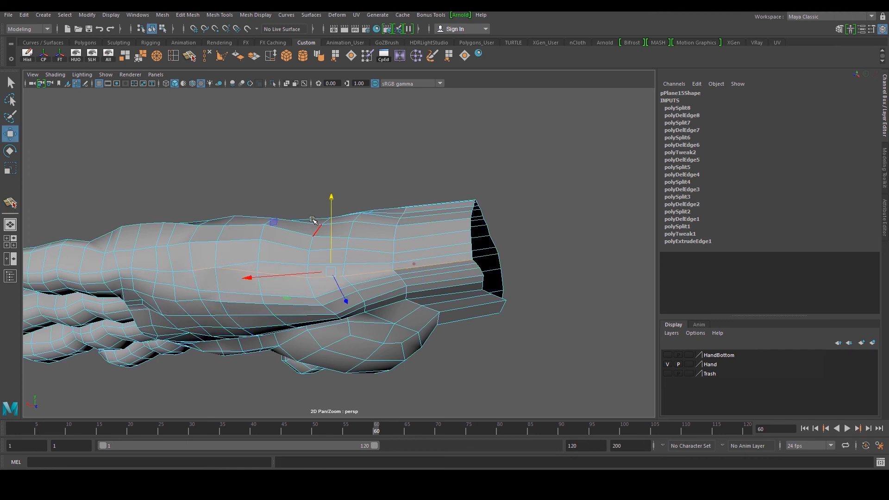
click(207, 56)
Move vertices along the top of the forearm upward to smooth the edge flow toward the wrist
alt+drag(272, 157, 350, 205)
scroll(389, 253, up, 2)
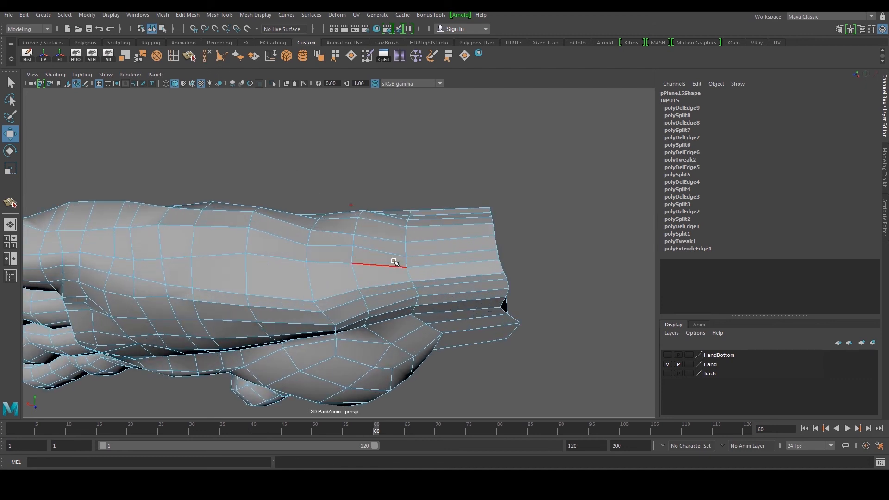
click(429, 284)
shift+click(390, 285)
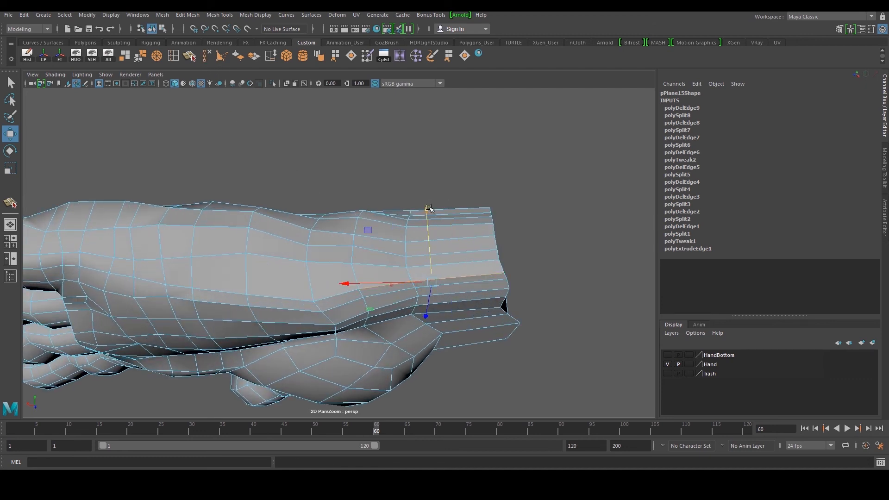
drag(429, 211, 430, 207)
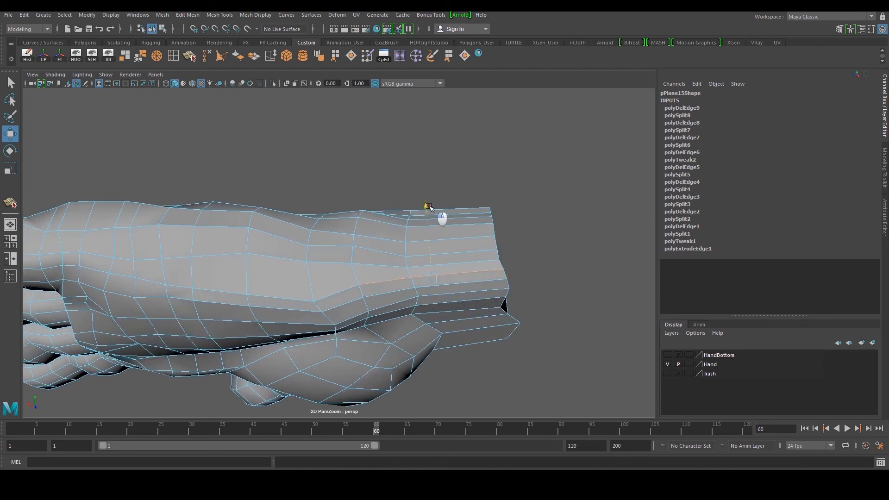
click(311, 301)
drag(319, 243, 323, 225)
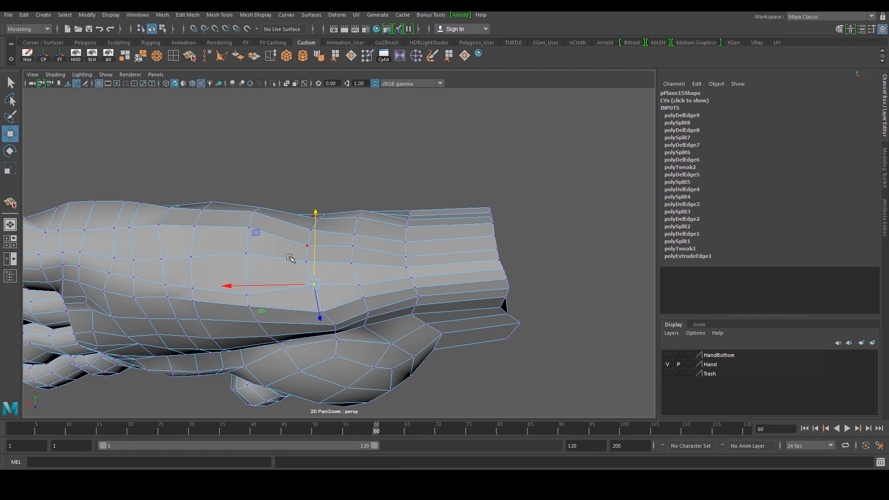
click(247, 295)
drag(250, 230, 251, 217)
click(196, 286)
drag(197, 246, 195, 239)
Adjust vertices on the palm side near the wrist to even out the edge flow
alt+drag(270, 250, 369, 284)
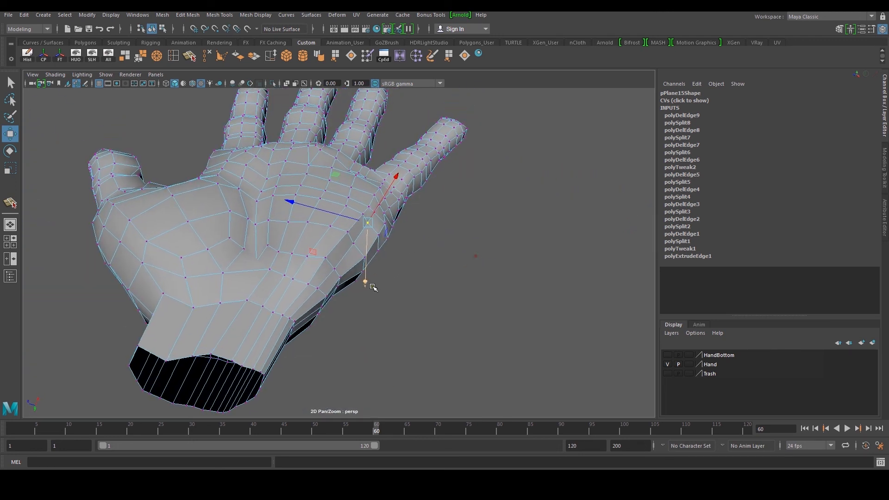
scroll(369, 278, up, 3)
key(F10)
click(367, 228)
shift+click(346, 257)
drag(304, 226, 310, 227)
click(318, 296)
alt+drag(355, 282, 376, 288)
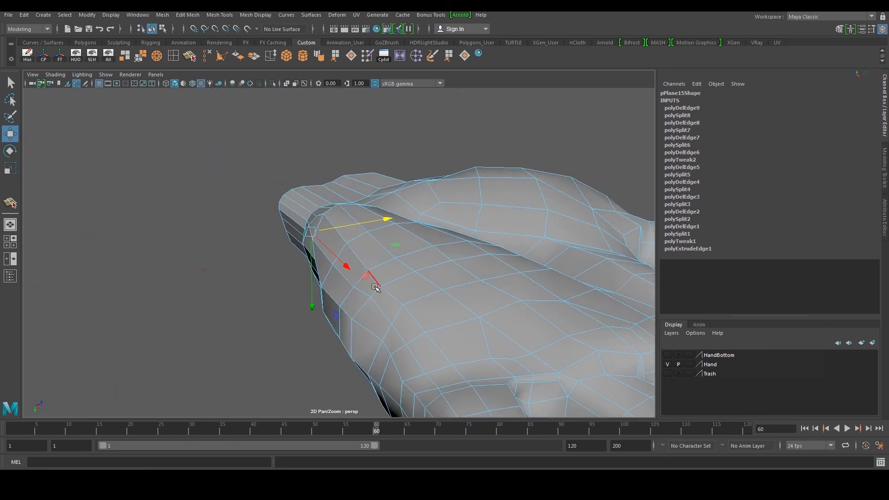
key(F9)
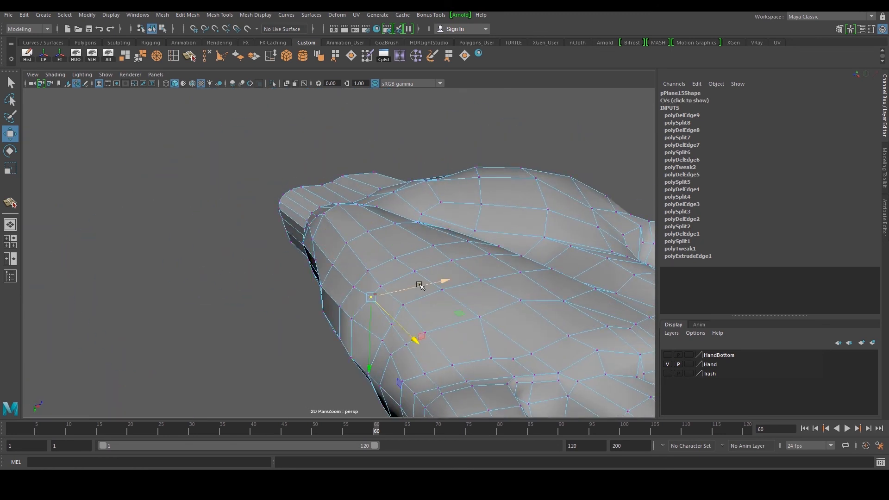
key(F8)
Delete the hand mesh's construction history and soften its edges
alt+drag(459, 160, 423, 254)
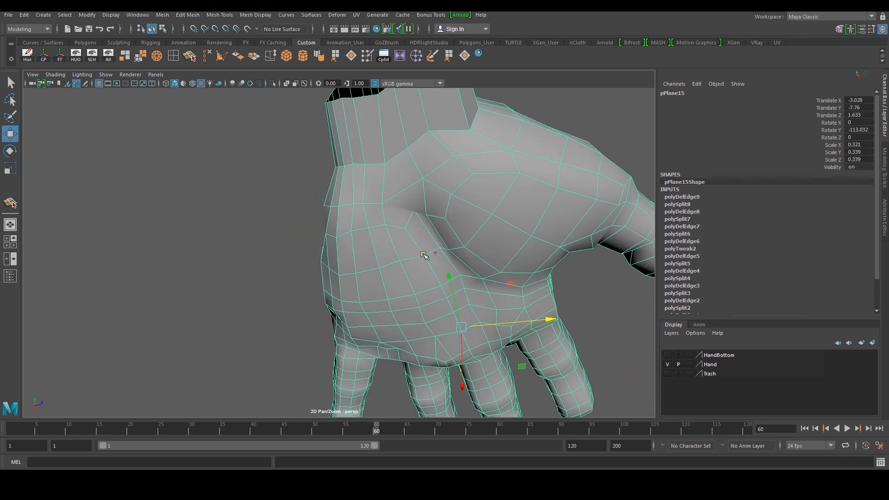
click(28, 61)
scroll(252, 168, down, 5)
alt+drag(252, 169, 389, 221)
click(271, 205)
click(390, 218)
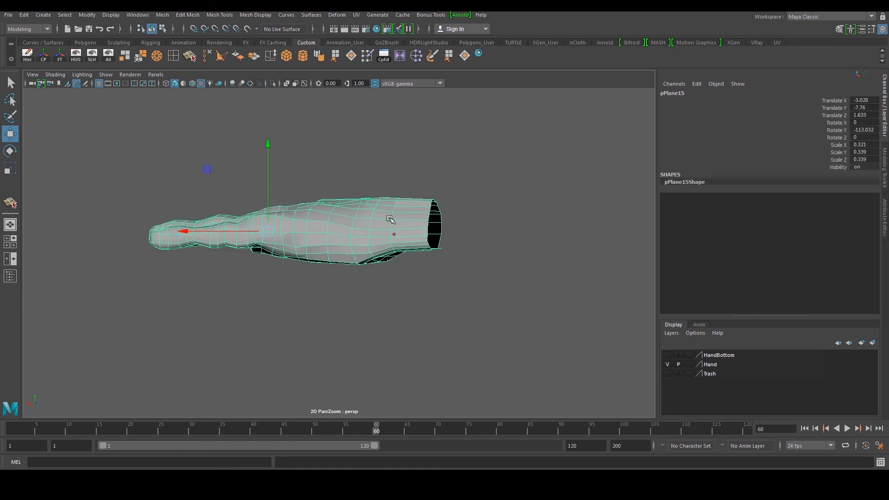
click(319, 57)
click(510, 154)
Select the wrist opening's border edge loop and scale it to taper the wrist
mouse_move(449, 209)
alt+mouse_down()
mouse_move(436, 165)
mouse_move(463, 188)
mouse_move(384, 227)
mouse_move(439, 206)
mouse_move(437, 222)
alt+mouse_up()
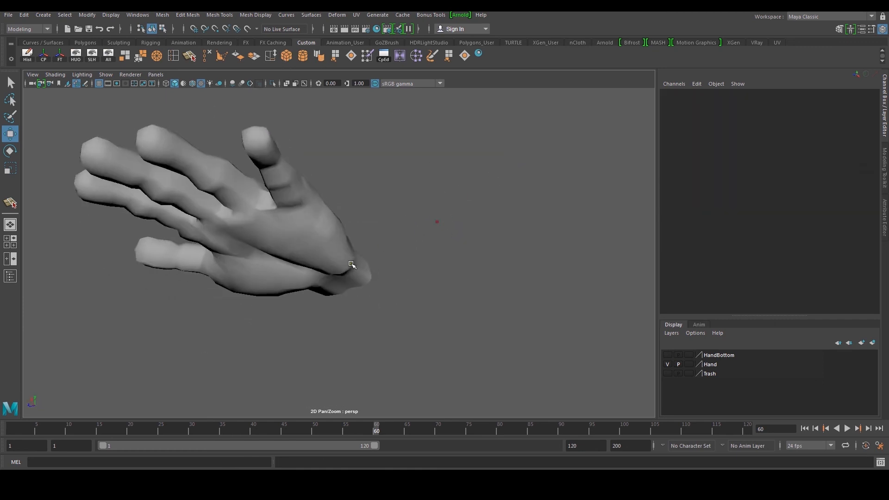
click(351, 264)
alt+middle_drag(351, 264, 328, 193)
scroll(328, 193, up, 5)
right_drag(322, 185, 333, 197)
alt+middle_drag(322, 204, 329, 236)
scroll(328, 236, up, 2)
double_click(303, 184)
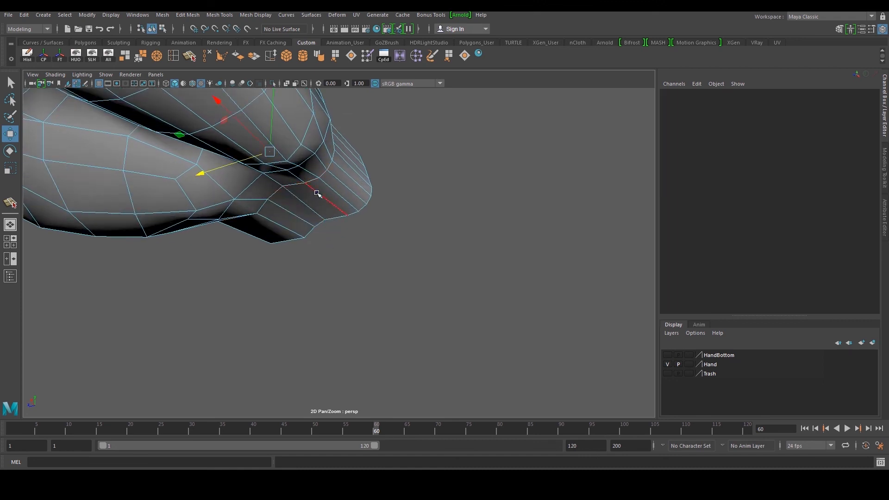
click(323, 218)
alt+drag(324, 218, 328, 226)
scroll(326, 214, up, 4)
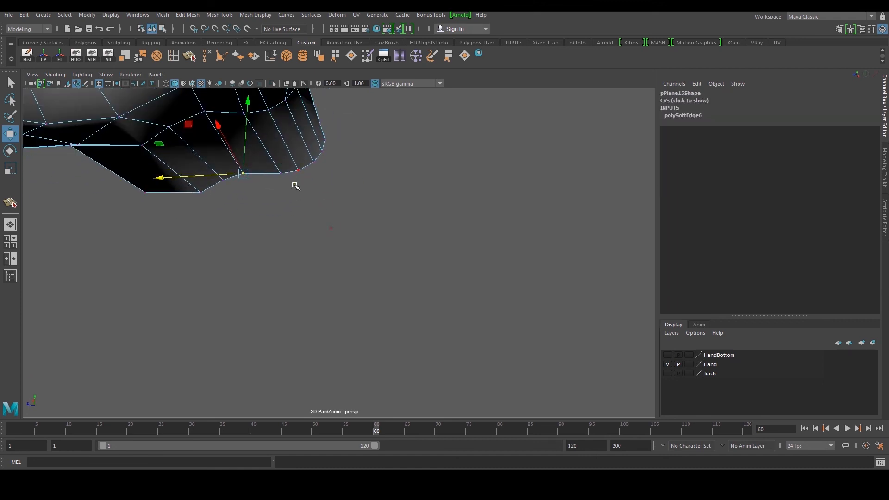
drag(250, 119, 316, 183)
click(224, 180)
scroll(274, 180, down, 4)
right_drag(315, 184, 315, 153)
alt+drag(317, 160, 365, 232)
double_click(376, 242)
key(r)
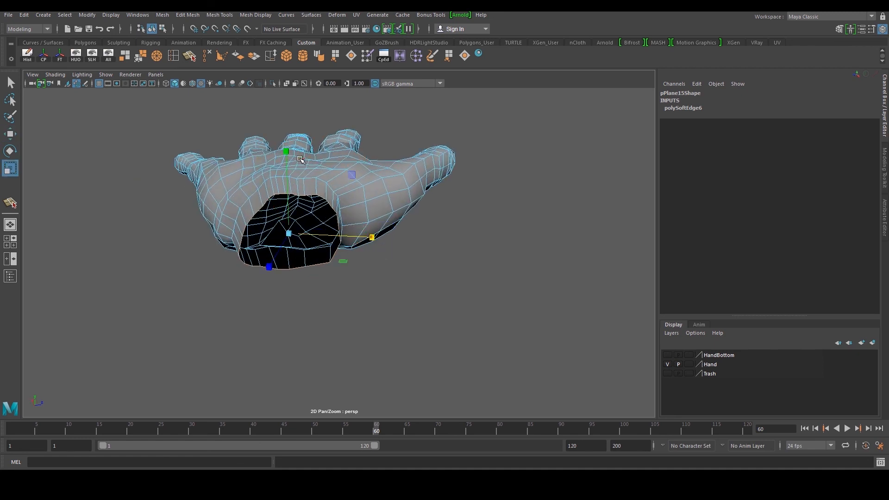
alt+drag(298, 153, 363, 189)
right_drag(363, 189, 376, 167)
alt+drag(376, 168, 347, 197)
alt+drag(316, 223, 328, 231)
right_drag(328, 231, 296, 230)
drag(328, 174, 388, 307)
drag(419, 244, 384, 249)
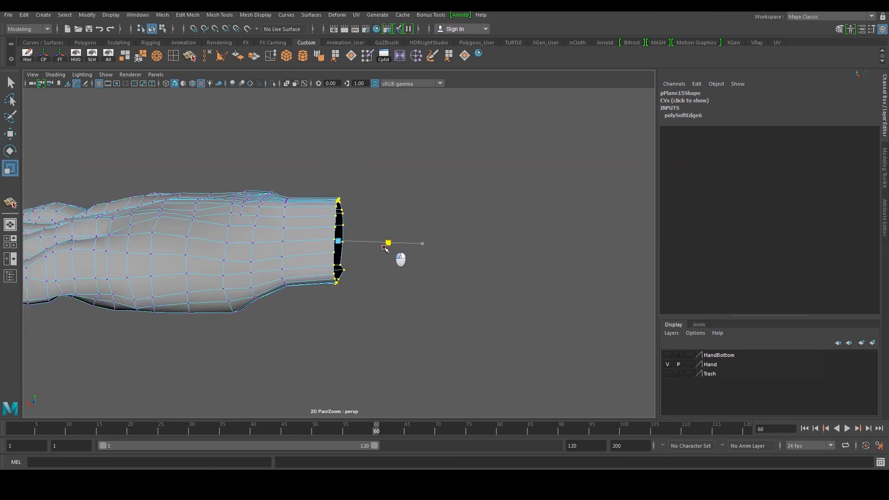
Extrude the wrist border edge loop up into the sleeve and scale the new loop to fit inside it
click(110, 59)
scroll(285, 179, down, 4)
alt+drag(286, 179, 417, 144)
alt+drag(406, 211, 375, 225)
right_drag(361, 227, 358, 266)
alt+drag(357, 245, 409, 279)
key(w)
key(4)
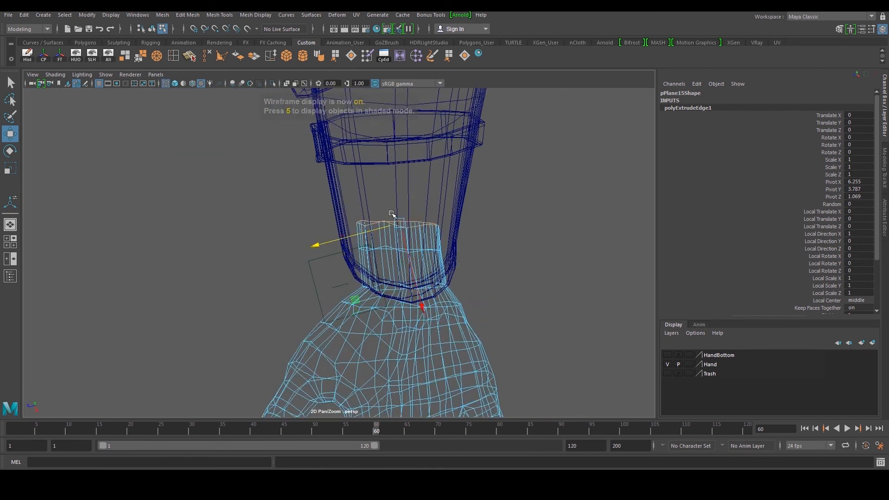
key(r)
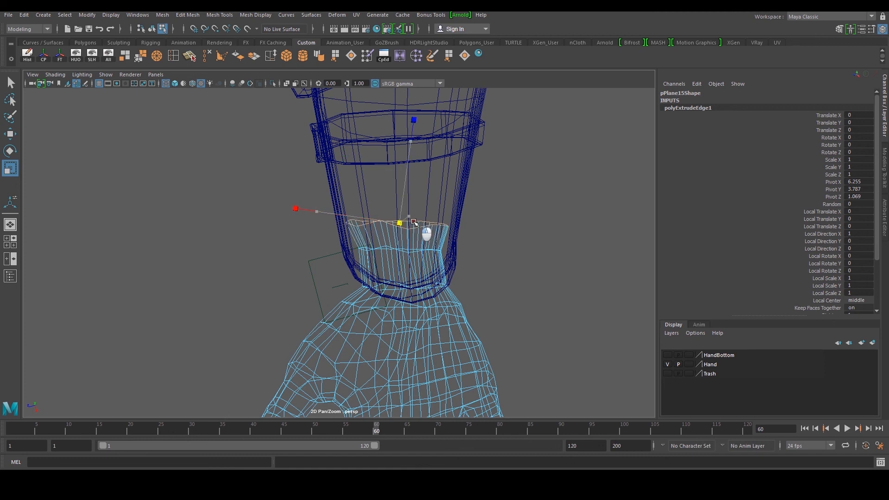
drag(416, 222, 451, 236)
Rotate, scale and reposition the extruded wrist loops so they follow the sleeve's opening
double_click(392, 247)
scroll(408, 246, up, 5)
double_click(408, 245)
scroll(408, 245, down, 4)
drag(436, 179, 427, 225)
key(e)
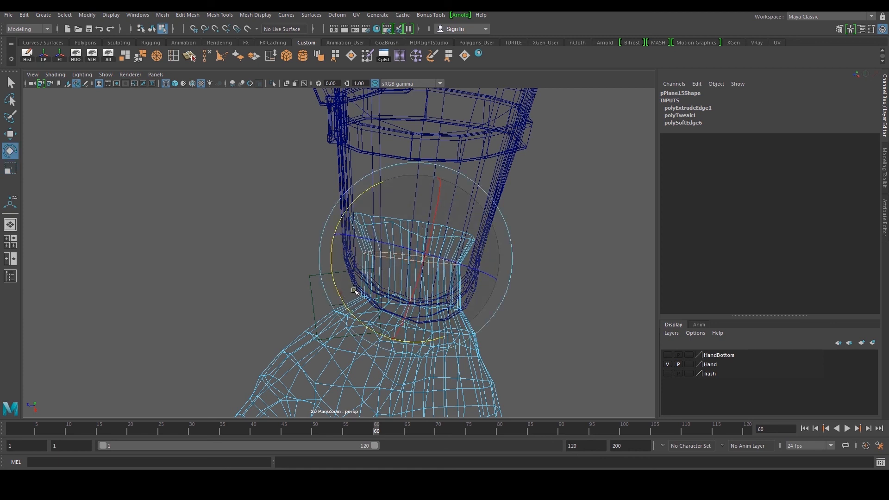
key(r)
drag(414, 259, 429, 263)
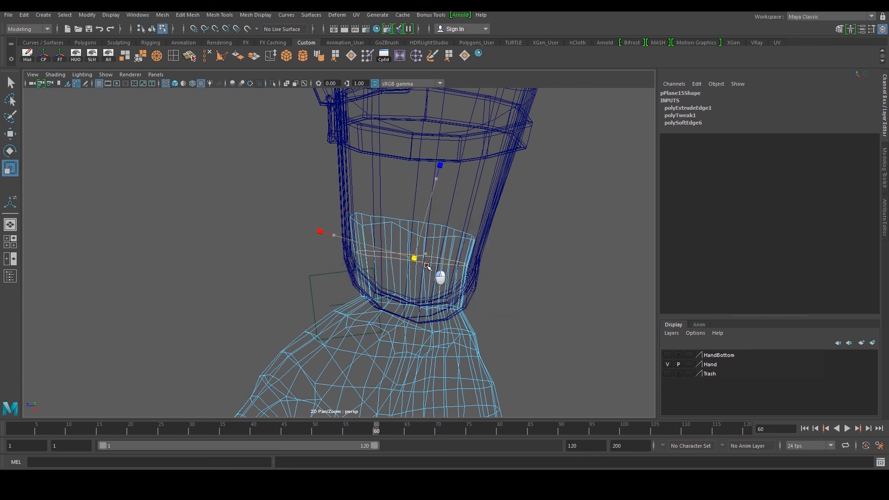
alt+drag(416, 308, 399, 267)
key(e)
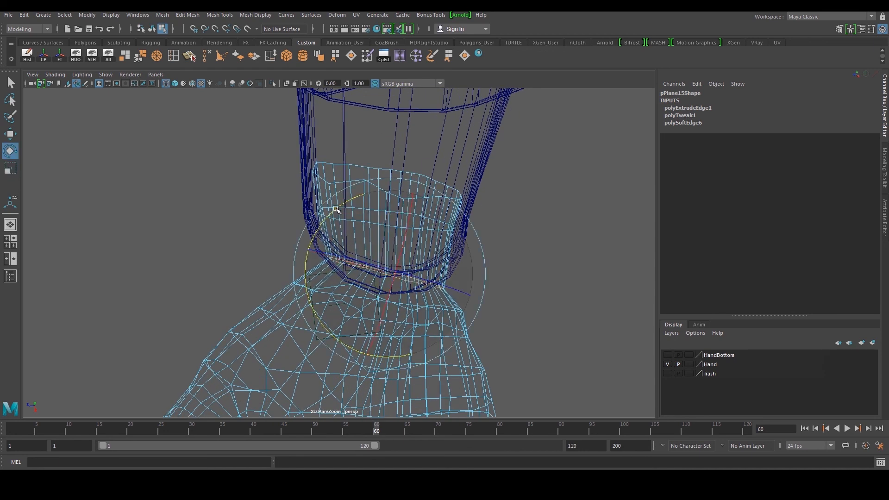
drag(347, 211, 328, 223)
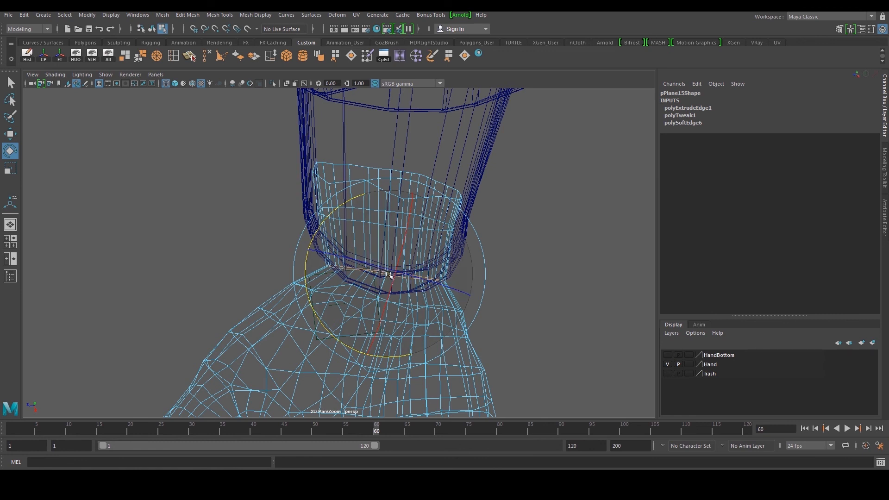
key(w)
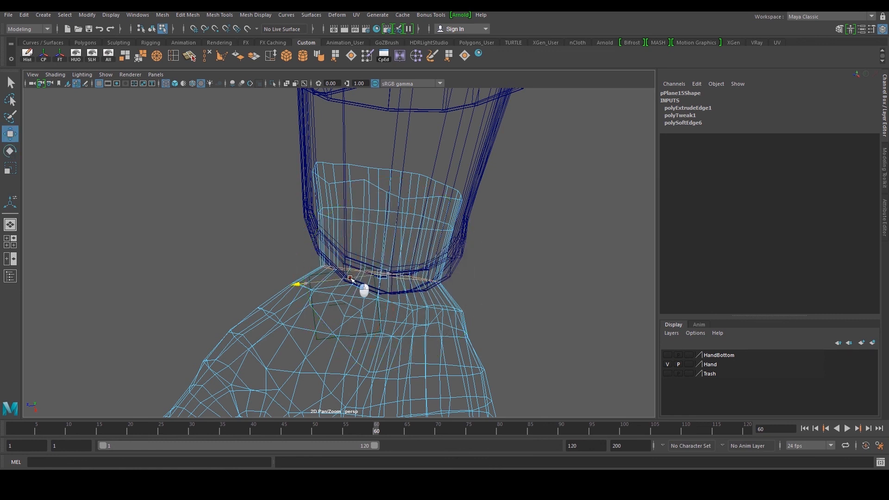
drag(389, 306, 385, 302)
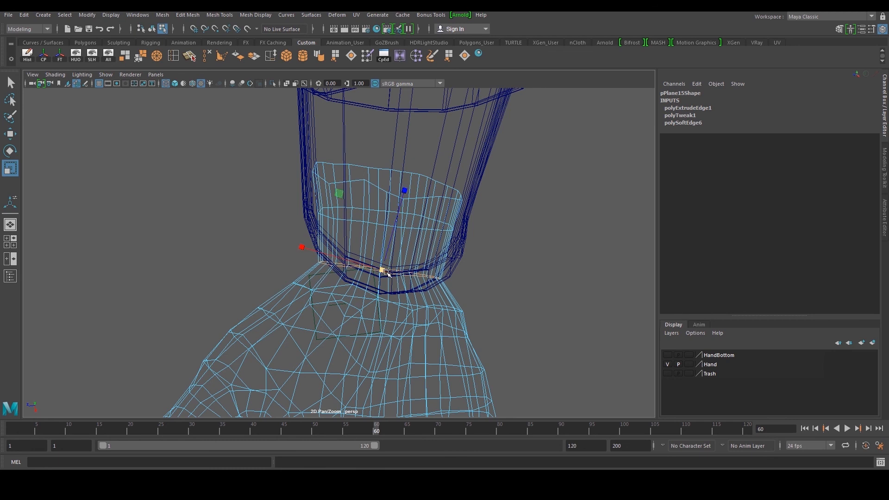
Inspect the wrist inside the sleeve in shaded view from several angles and along the whole arm
key(6)
mouse_move(407, 264)
alt+mouse_down()
mouse_move(407, 292)
mouse_move(394, 260)
mouse_move(409, 237)
mouse_move(403, 243)
alt+mouse_up()
alt+middle_drag(376, 232, 387, 266)
alt+right_drag(387, 266, 407, 269)
double_click(335, 249)
alt+drag(335, 249, 338, 262)
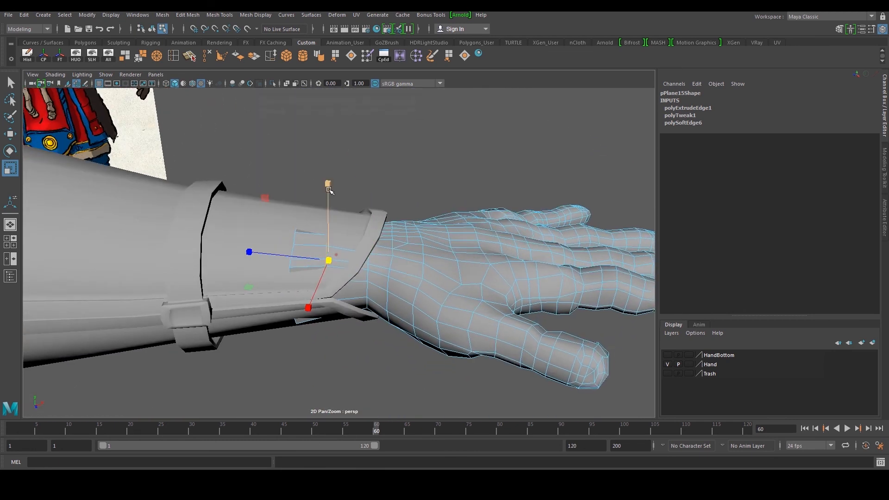
alt+drag(332, 194, 269, 239)
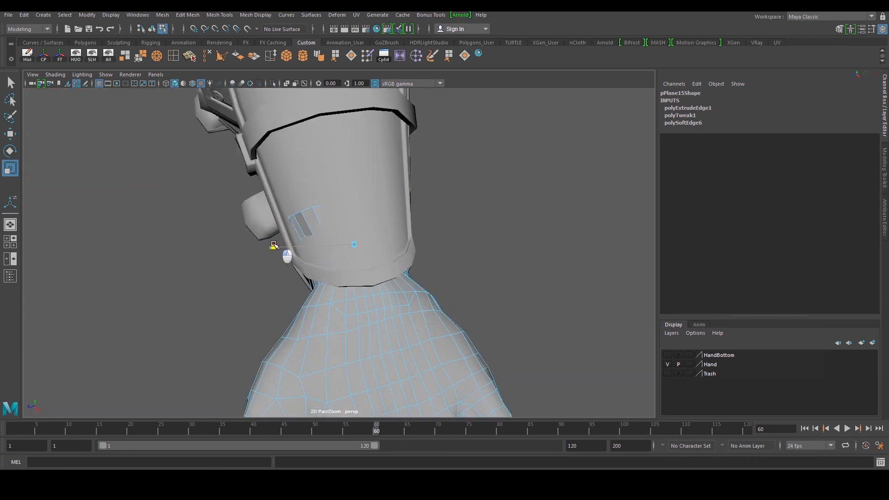
double_click(305, 212)
drag(350, 220, 339, 222)
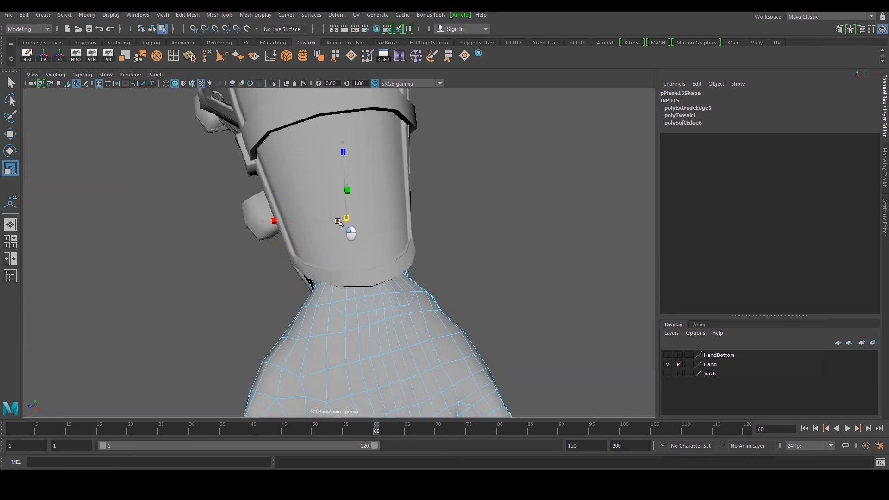
alt+drag(337, 252, 434, 241)
right_drag(434, 241, 470, 199)
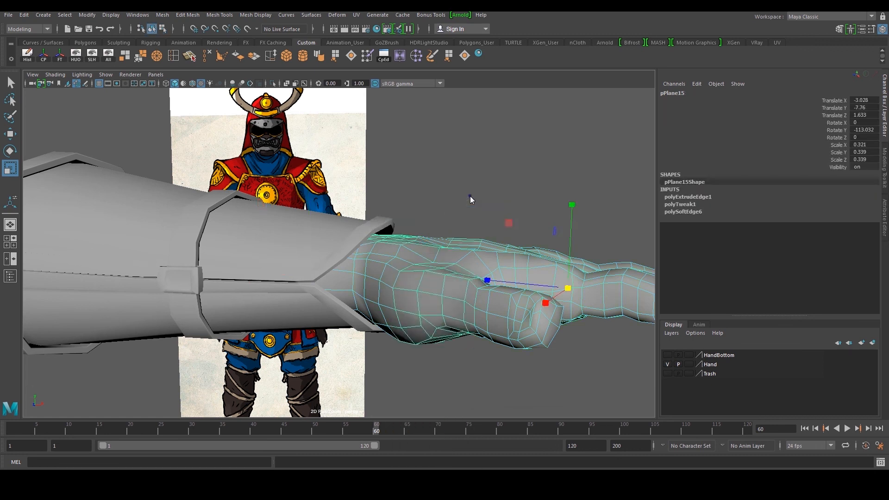
scroll(471, 199, down, 5)
click(471, 202)
alt+drag(466, 206, 184, 246)
scroll(240, 250, down, 5)
alt+drag(240, 250, 389, 248)
alt+right_drag(389, 248, 467, 245)
click(395, 255)
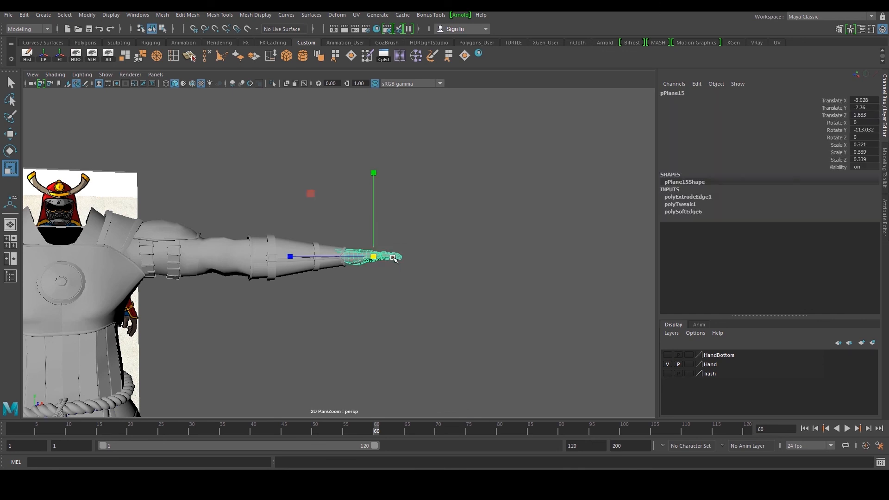
Select the hand mesh and add a Lattice deformer to it
click(29, 56)
click(437, 180)
click(382, 253)
click(343, 15)
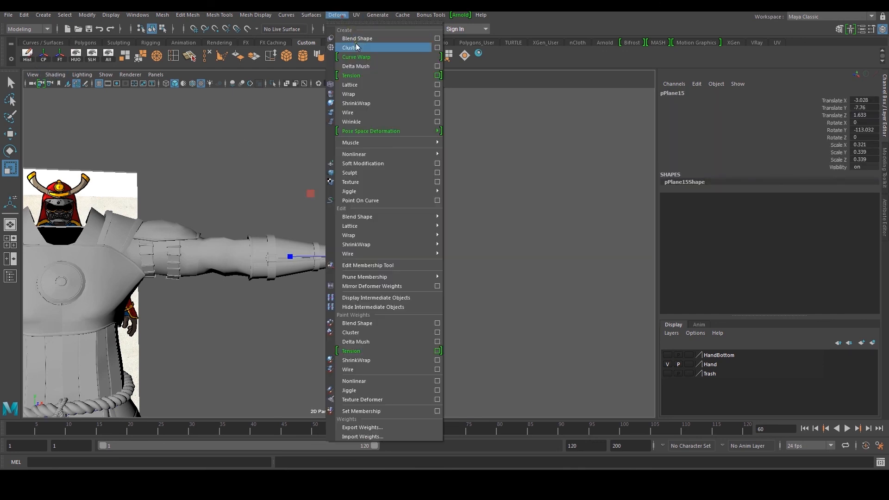
click(362, 85)
scroll(385, 195, up, 2)
alt+middle_drag(383, 193, 329, 199)
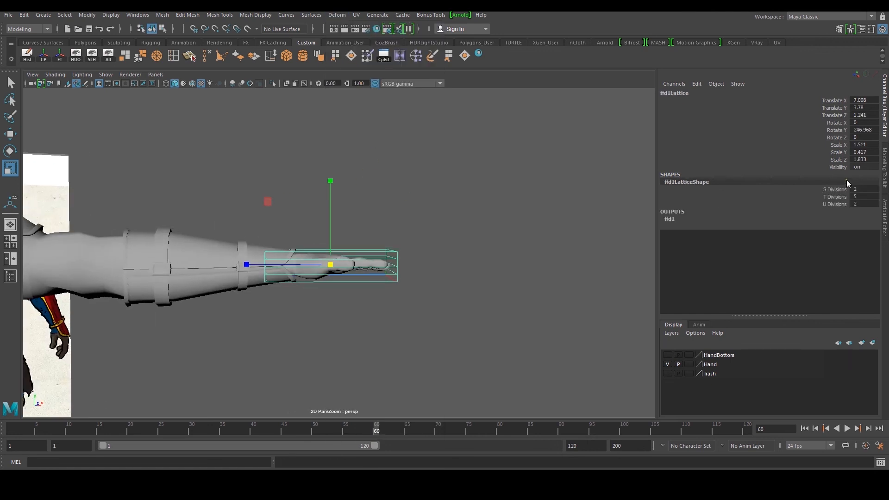
Set the lattice's U Divisions and S Divisions to 5
click(840, 204)
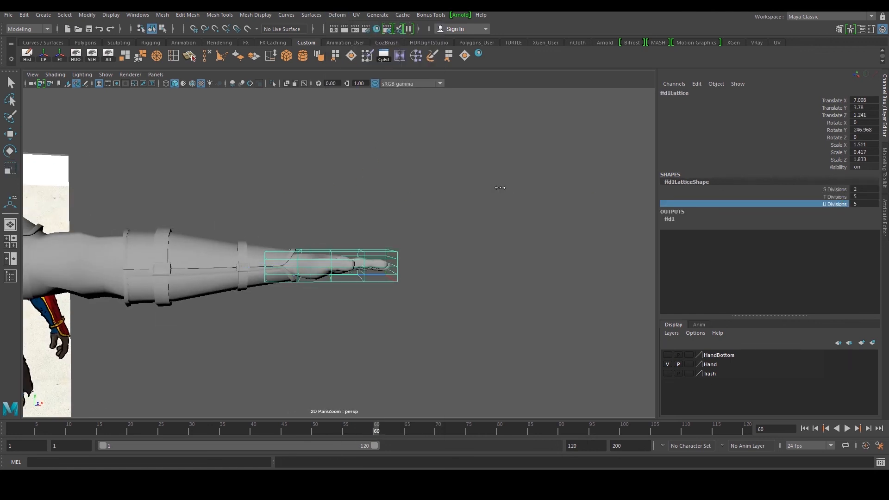
alt+drag(503, 187, 463, 241)
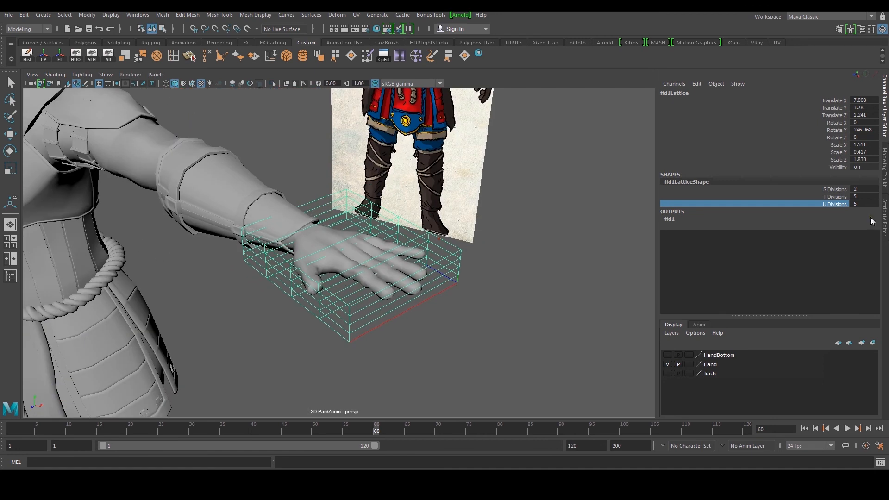
click(836, 190)
middle_drag(623, 201, 635, 200)
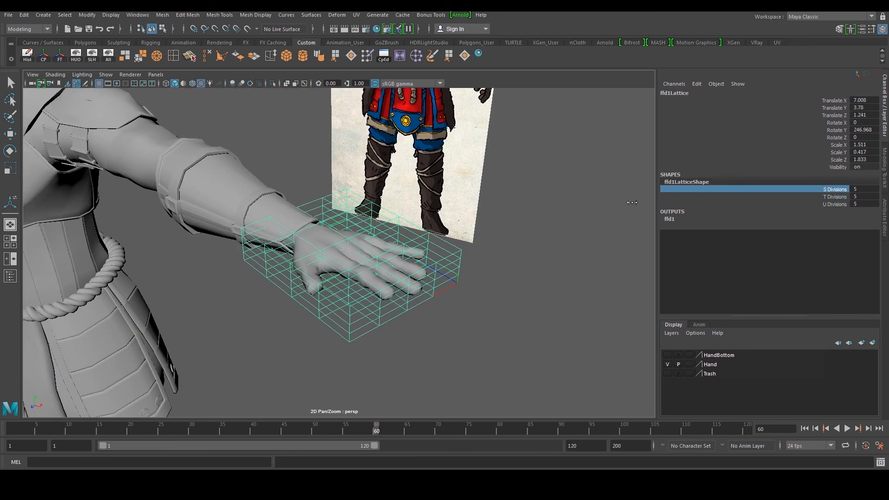
In the front view, select the lattice's upper row of points and move them slightly up
alt+drag(419, 259, 470, 225)
right_drag(458, 235, 458, 207)
alt+drag(374, 234, 334, 229)
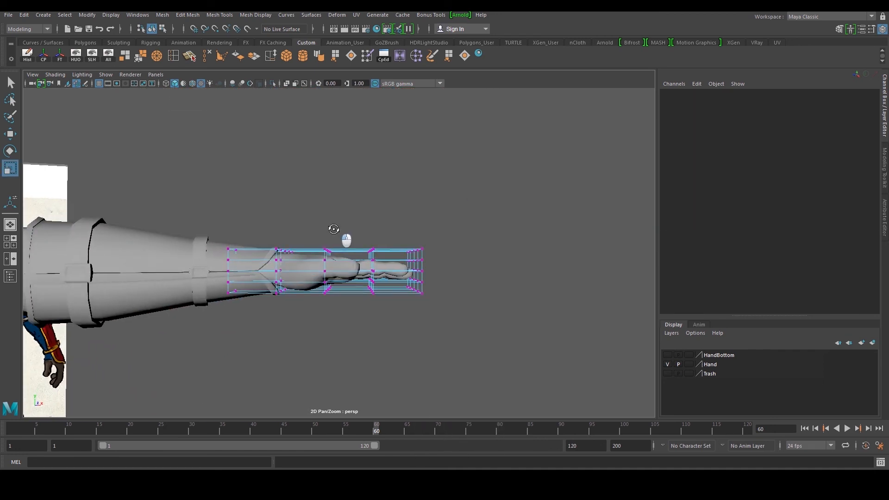
key(space)
scroll(232, 327, up, 5)
key(space)
alt+middle_drag(486, 302, 188, 304)
drag(135, 249, 543, 305)
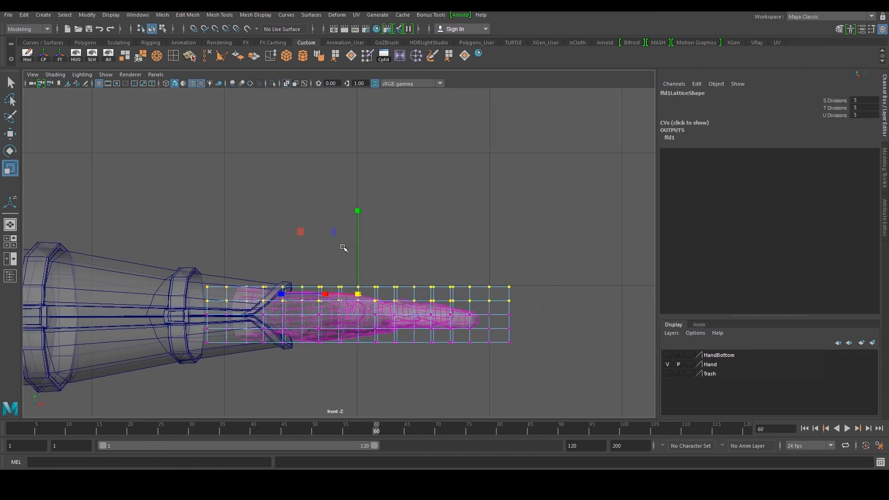
key(w)
click(362, 210)
key(ctrl+z)
drag(360, 211, 359, 209)
ctrl+drag(156, 251, 299, 362)
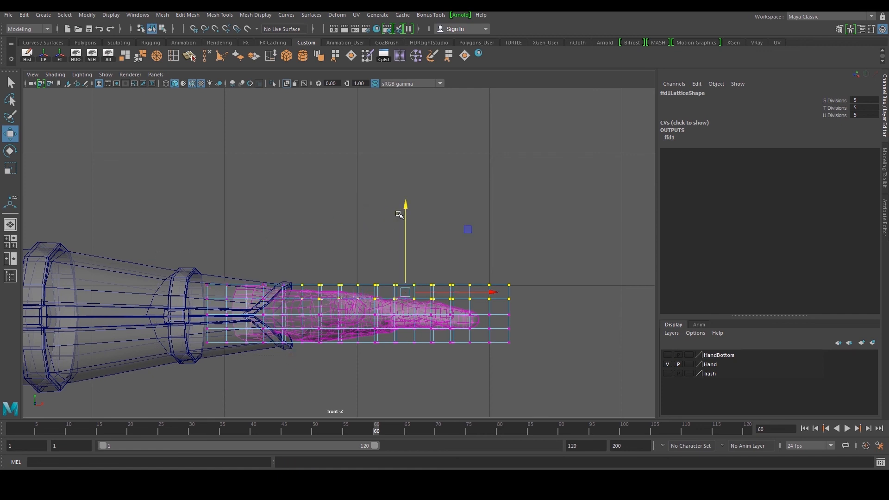
drag(401, 209, 409, 203)
Select the lattice points over the fingers and scale them vertically
drag(490, 335, 334, 376)
key(r)
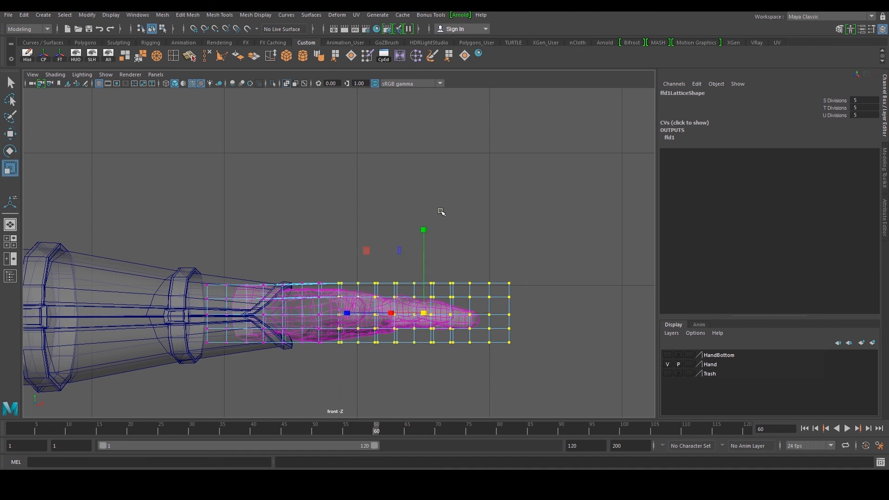
drag(427, 229, 454, 204)
In perspective, select the lattice points at the fingertip end and scale them down vertically to taper the fingers
key(space)
key(space)
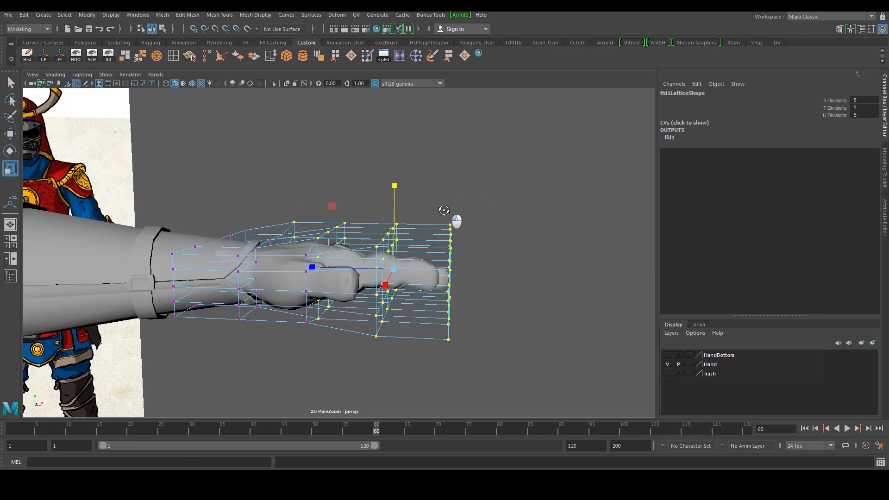
drag(392, 188, 499, 246)
drag(505, 190, 429, 343)
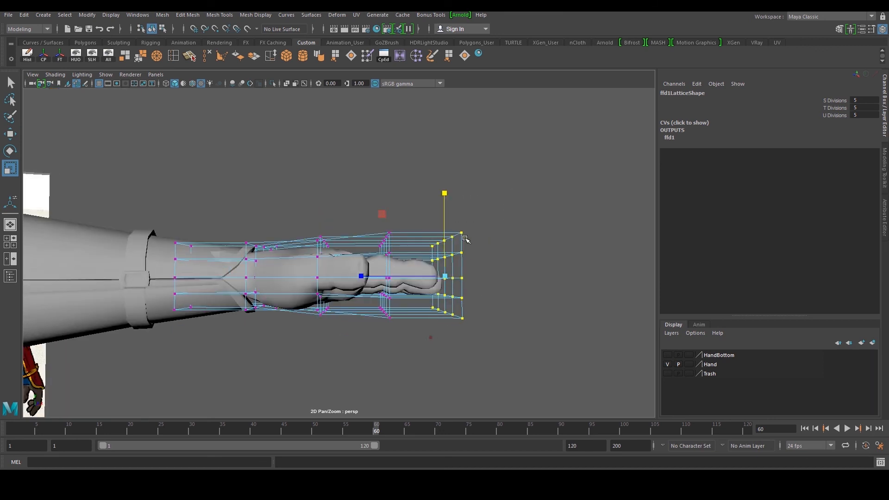
drag(445, 193, 433, 220)
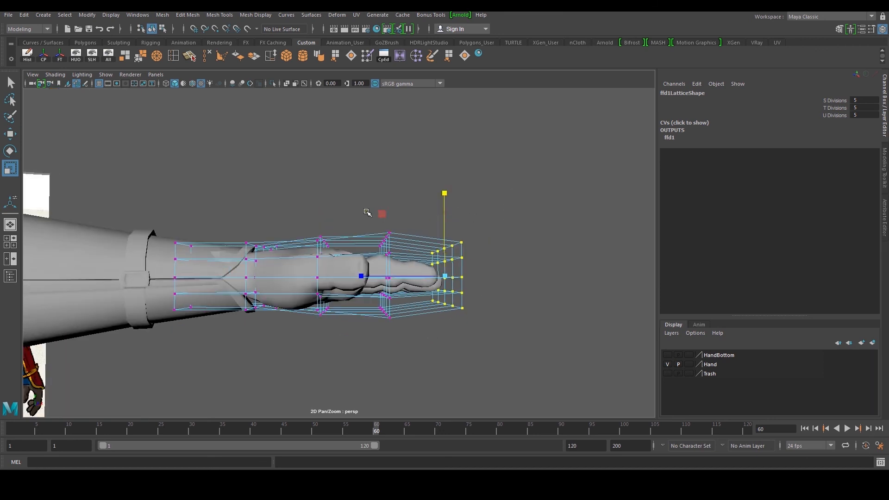
drag(399, 320, 405, 354)
drag(385, 194, 169, 235)
alt+drag(315, 238, 378, 197)
drag(443, 261, 443, 260)
key(w)
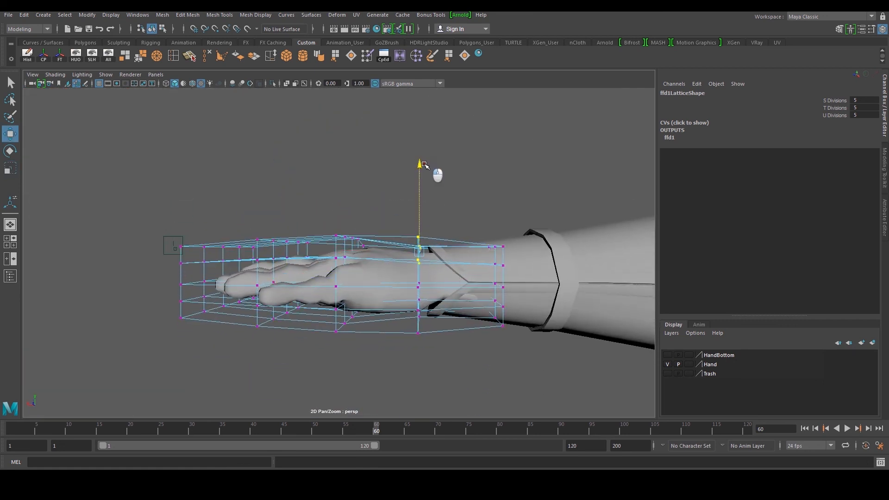
Select the hand mesh and delete its history to bake in the lattice deformation
alt+drag(425, 167, 366, 244)
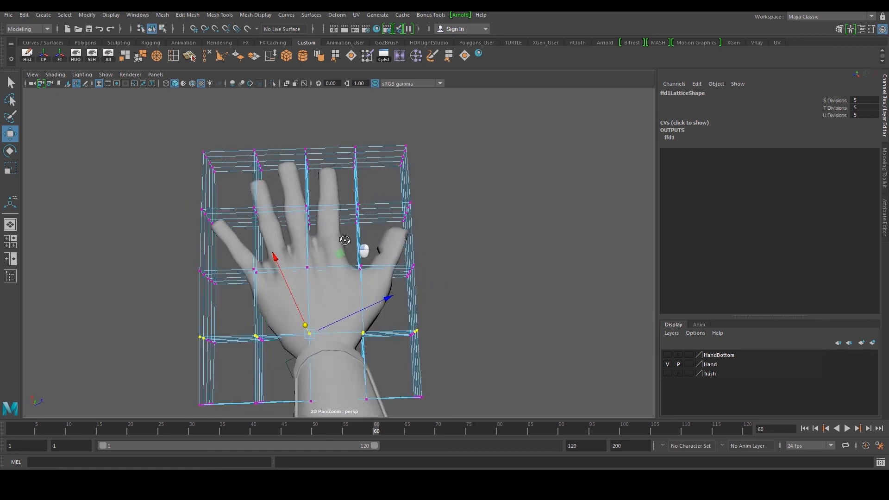
click(464, 227)
click(334, 257)
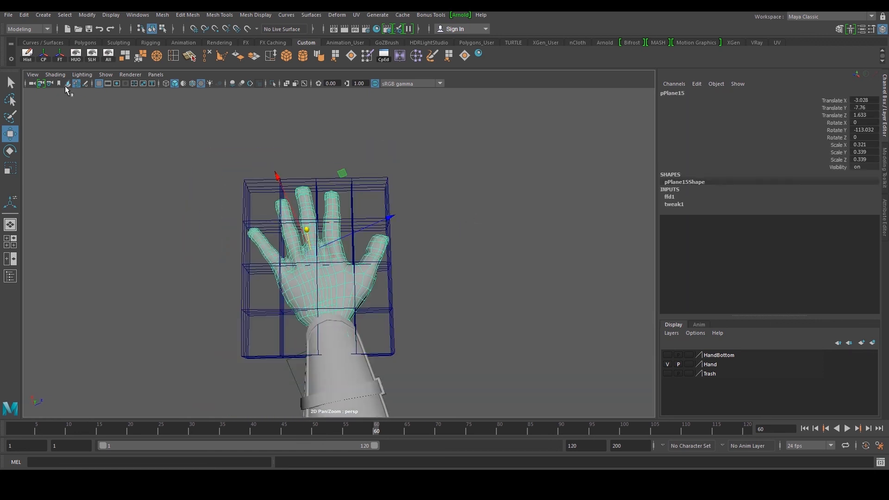
click(27, 60)
Inspect how the deformed hand fits into the sleeve from several angles
click(417, 209)
alt+drag(417, 209, 342, 223)
scroll(343, 222, down, 8)
alt+drag(417, 253, 280, 237)
scroll(377, 242, up, 8)
alt+drag(377, 242, 493, 260)
alt+drag(359, 261, 330, 271)
click(328, 272)
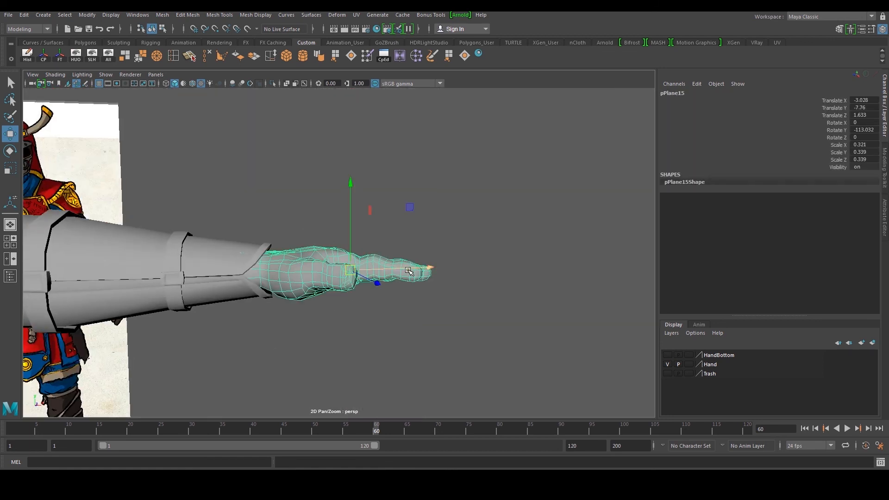
click(389, 171)
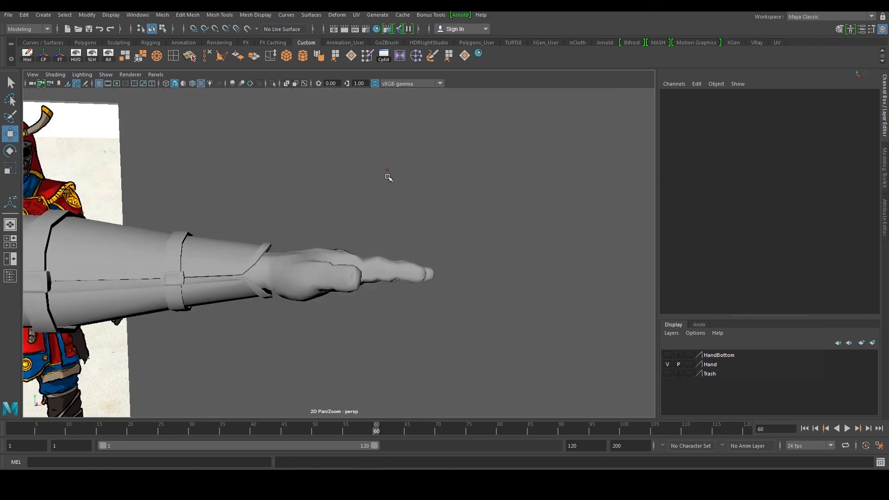
Orbit around the whole arm and hand, examining the hand's topology up close
scroll(388, 195, down, 5)
alt+drag(387, 208, 172, 207)
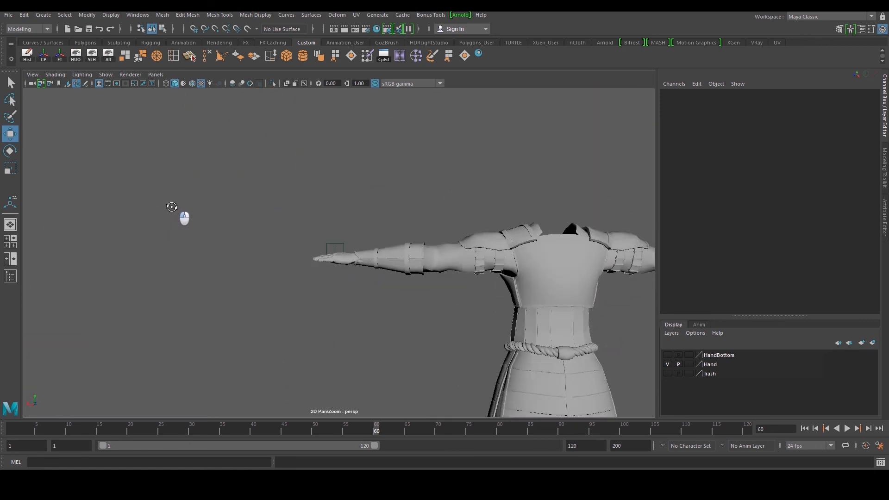
alt+drag(249, 225, 462, 154)
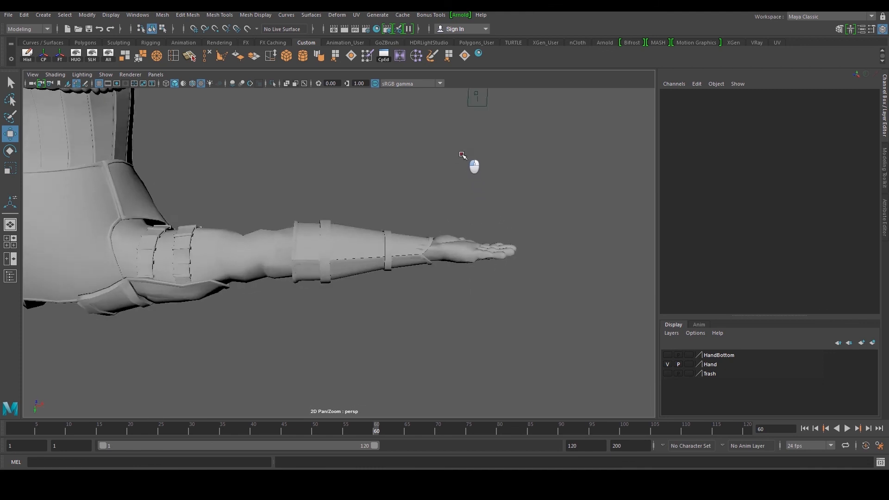
alt+middle_drag(462, 155, 291, 278)
scroll(291, 278, up, 4)
alt+drag(227, 292, 319, 319)
scroll(324, 303, up, 3)
click(323, 303)
alt+middle_drag(367, 329, 405, 273)
alt+right_drag(405, 273, 433, 278)
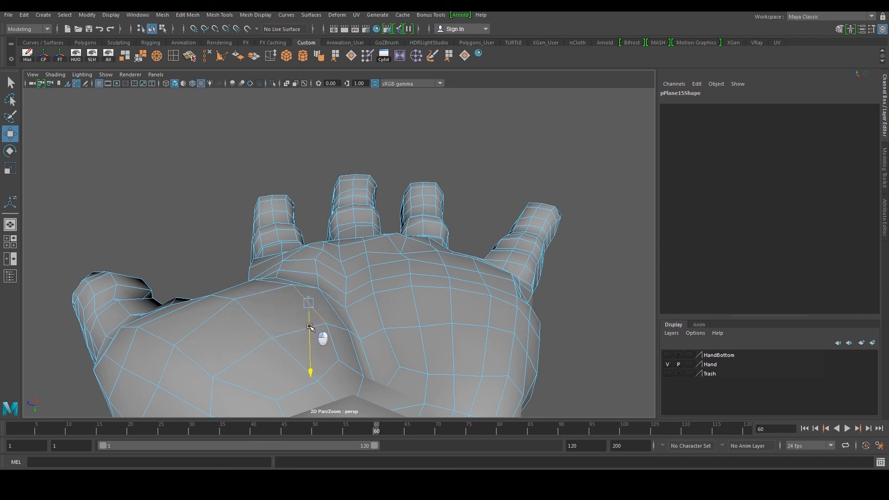
right_drag(392, 258, 479, 186)
scroll(451, 212, down, 2)
scroll(502, 188, down, 5)
click(519, 188)
alt+drag(504, 206, 365, 312)
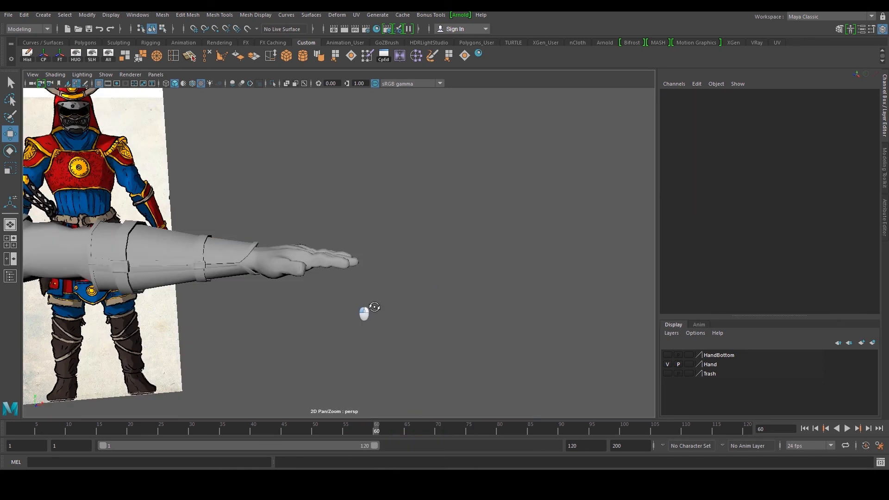
scroll(394, 259, down, 5)
click(296, 255)
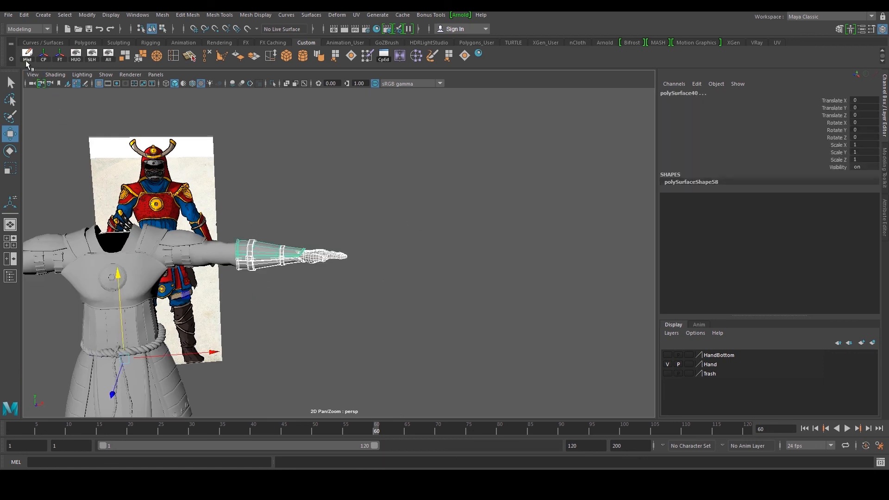
Select the old arm geometry on the character's other side and delete it
click(397, 215)
alt+drag(397, 214, 219, 299)
click(239, 267)
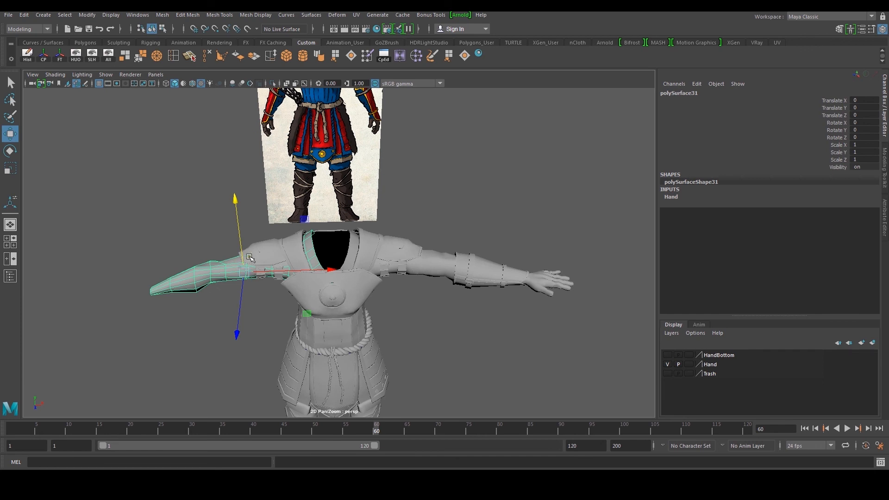
alt+drag(197, 260, 134, 252)
drag(115, 193, 267, 253)
key(Delete)
Select all the sleeve pieces and the hand of the finished arm and freeze their transformations
alt+right_drag(267, 253, 360, 256)
click(396, 261)
alt+drag(397, 260, 410, 268)
shift+click(425, 279)
shift+click(416, 286)
shift+click(389, 285)
alt+right_drag(531, 297, 502, 289)
alt+drag(503, 289, 452, 313)
shift+click(443, 260)
alt+drag(443, 260, 304, 256)
click(324, 248)
click(60, 56)
alt+drag(287, 180, 422, 177)
Group the arm pieces, duplicate the group and set the copy's Scale X to -1 to mirror it
key(ctrl+g)
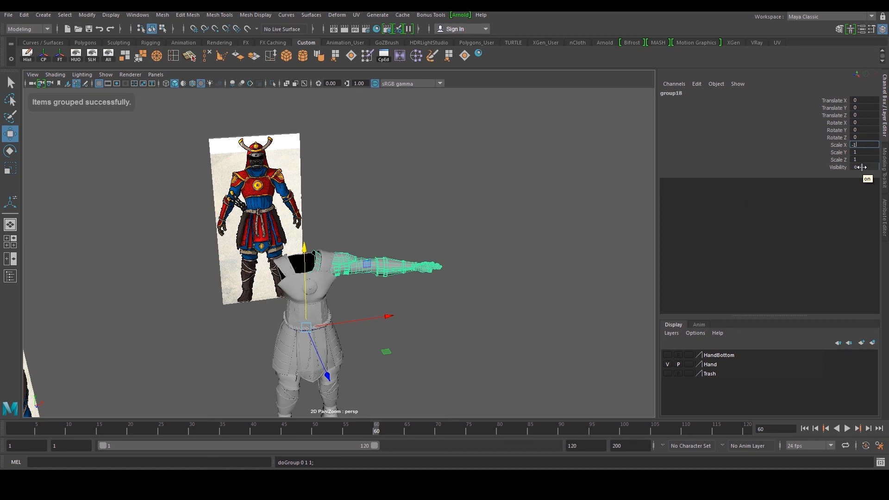
key(Return)
key(ctrl+z)
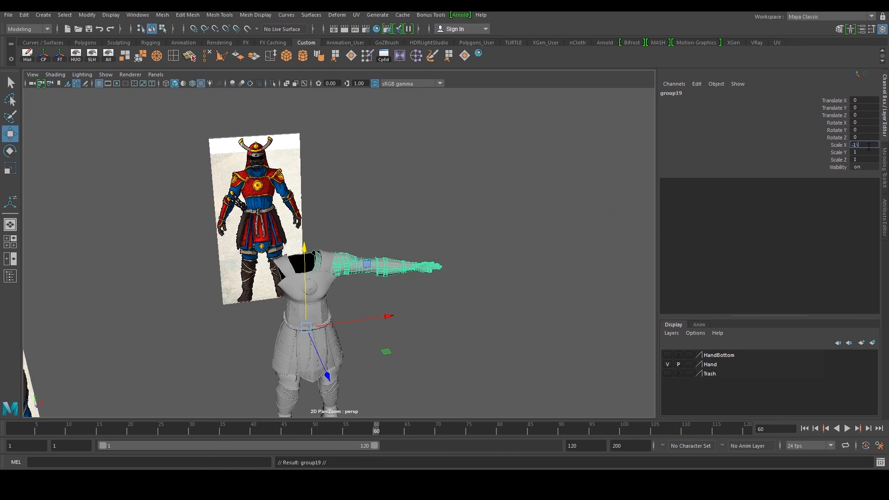
key(Return)
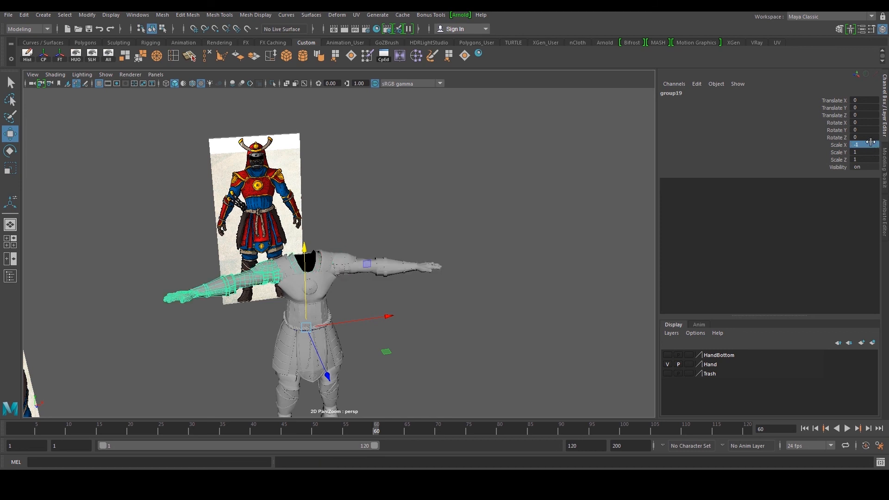
Review the whole character with both arms from the front
click(558, 315)
alt+drag(370, 314, 353, 292)
scroll(365, 280, down, 5)
alt+drag(461, 294, 497, 292)
scroll(309, 299, up, 4)
alt+drag(348, 288, 311, 288)
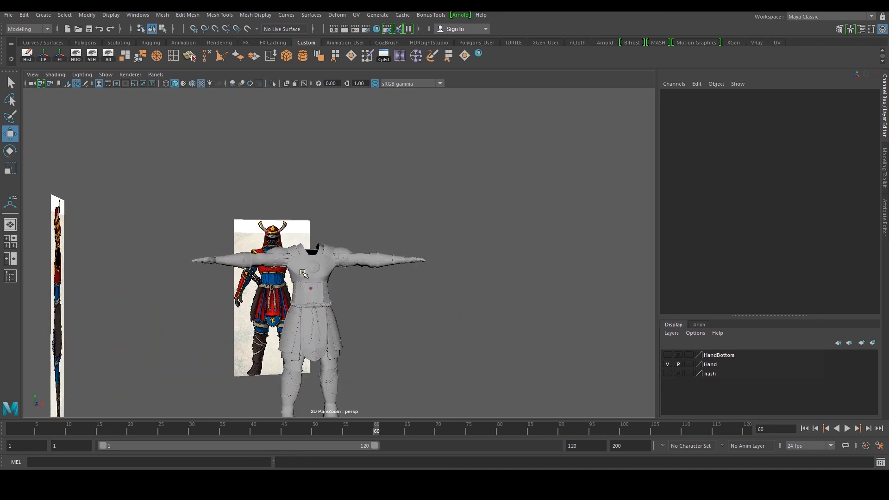
alt+middle_drag(312, 269, 312, 287)
alt+drag(322, 279, 295, 249)
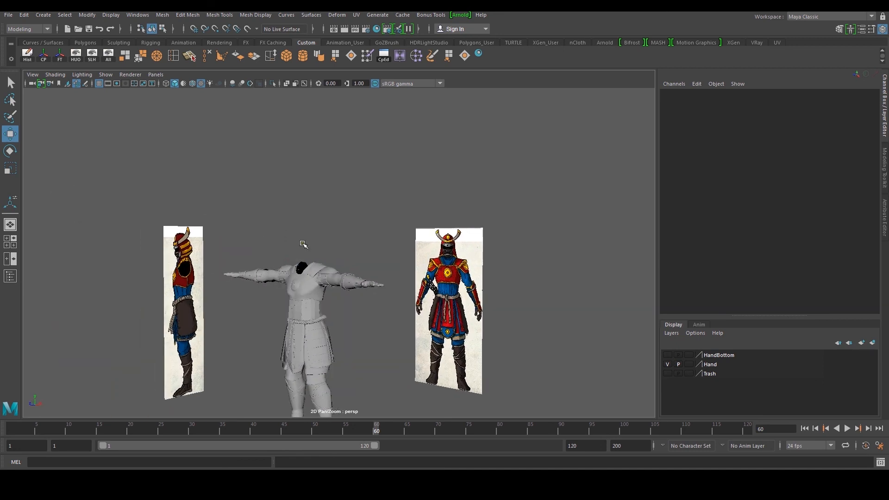